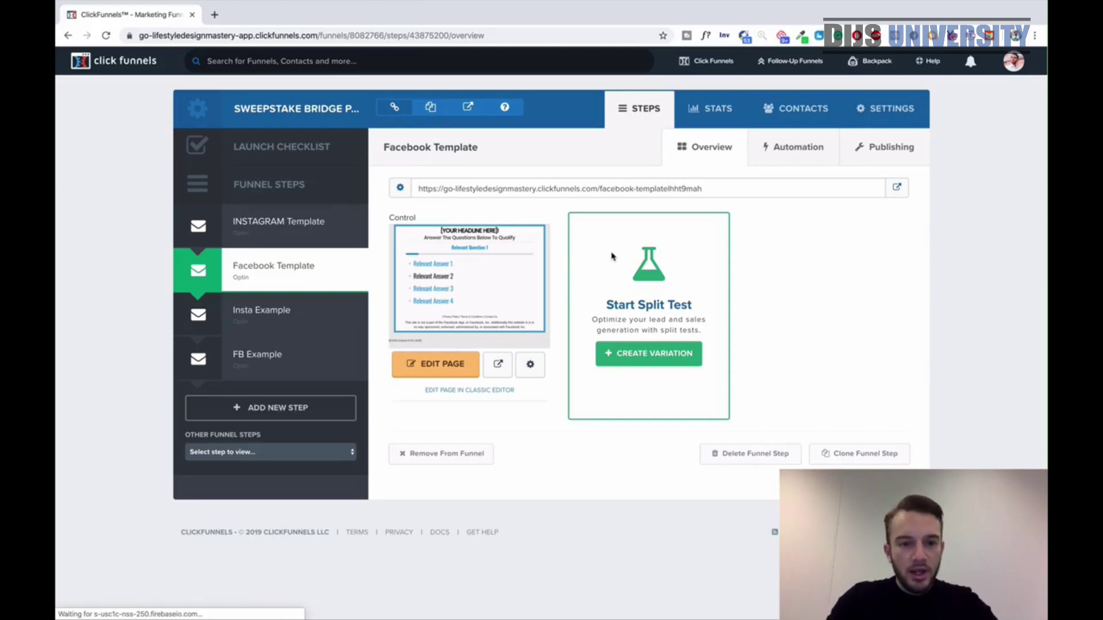
# Open clickbank.com in a new browser tab and go to the account login.
pyautogui.click(215, 16)
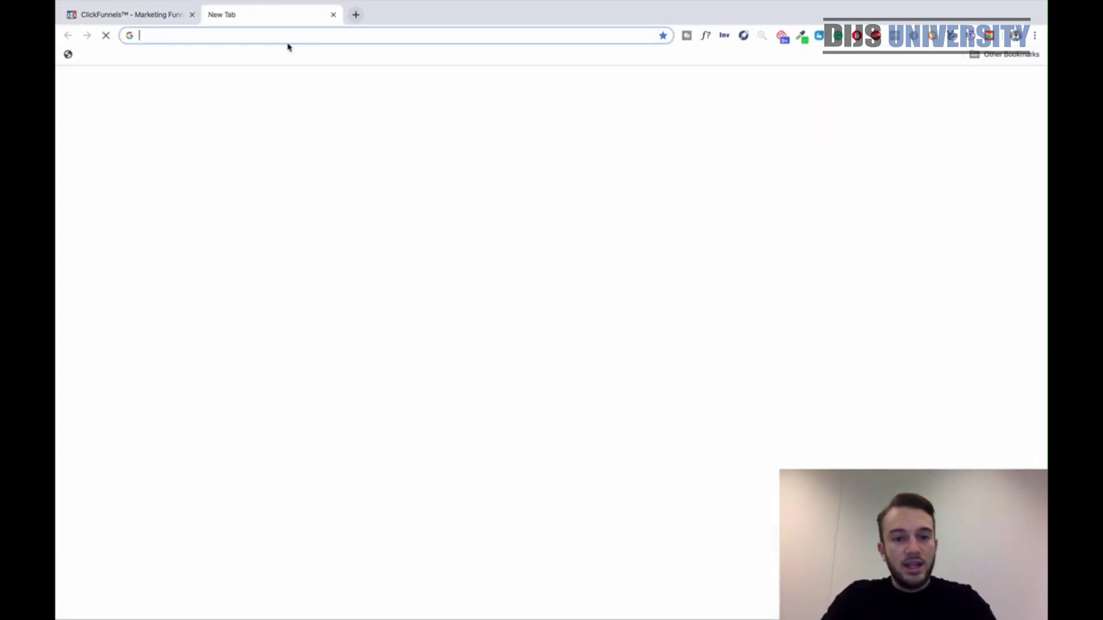
pyautogui.write('clickbank.com')
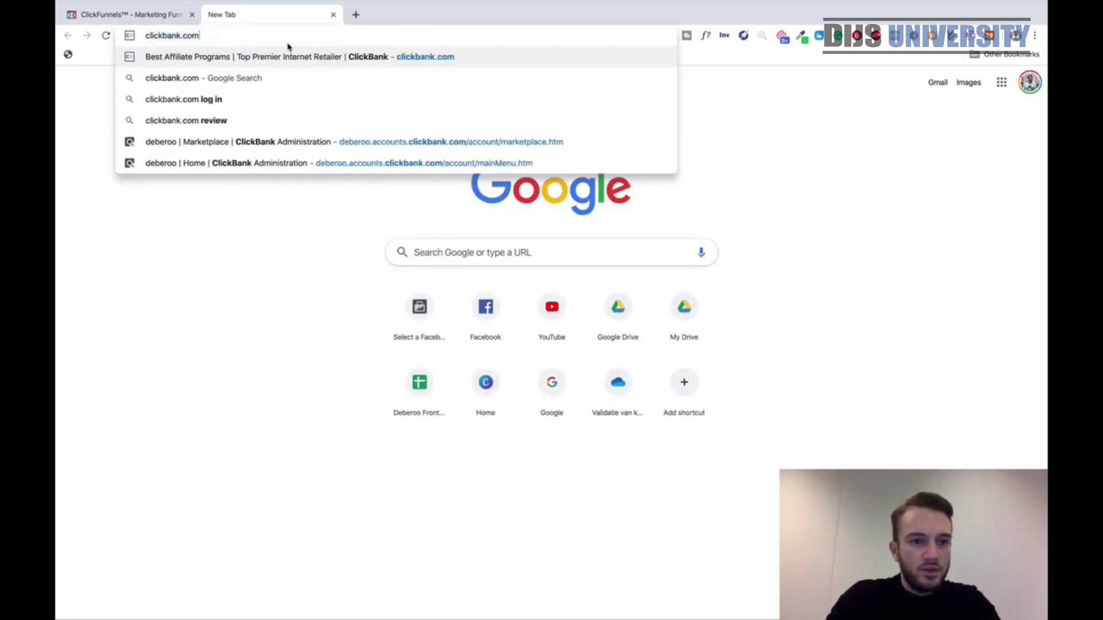
pyautogui.press('Return')
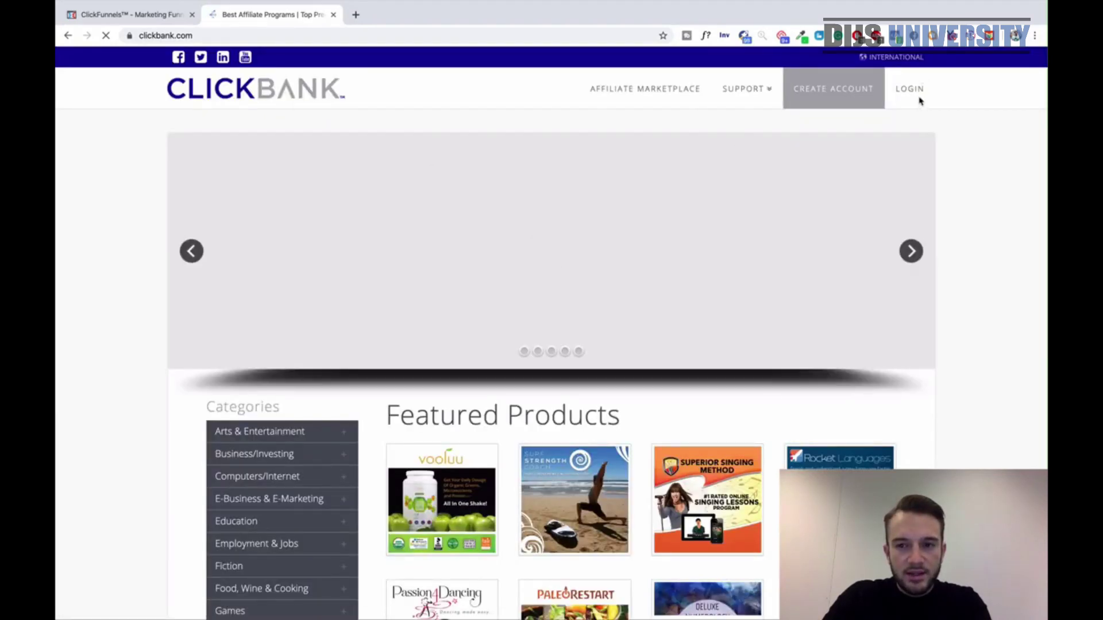
pyautogui.click(914, 99)
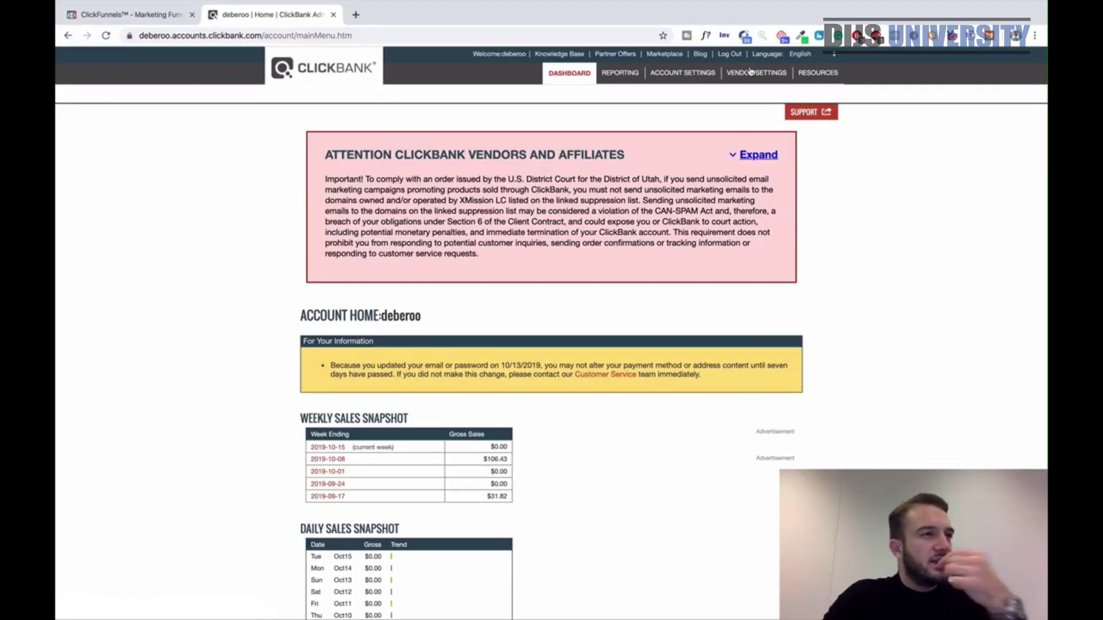
# Open the ClickBank Marketplace and list the products in the Animal Care & Pets subcategory of Home & Garden.
pyautogui.click(668, 56)
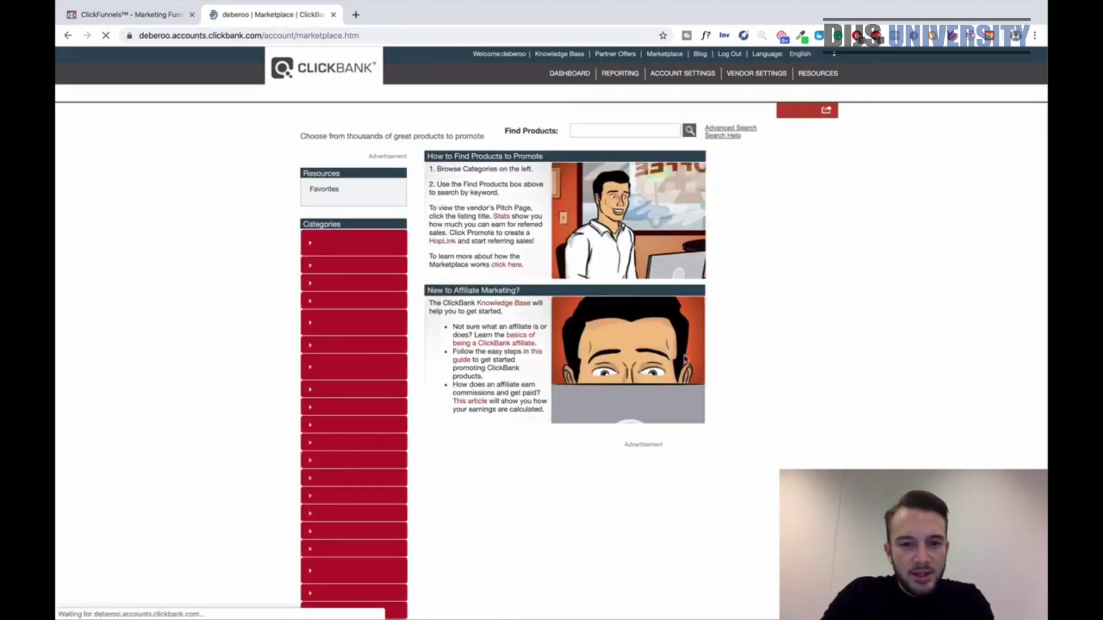
pyautogui.scroll(-1, 262, 418)
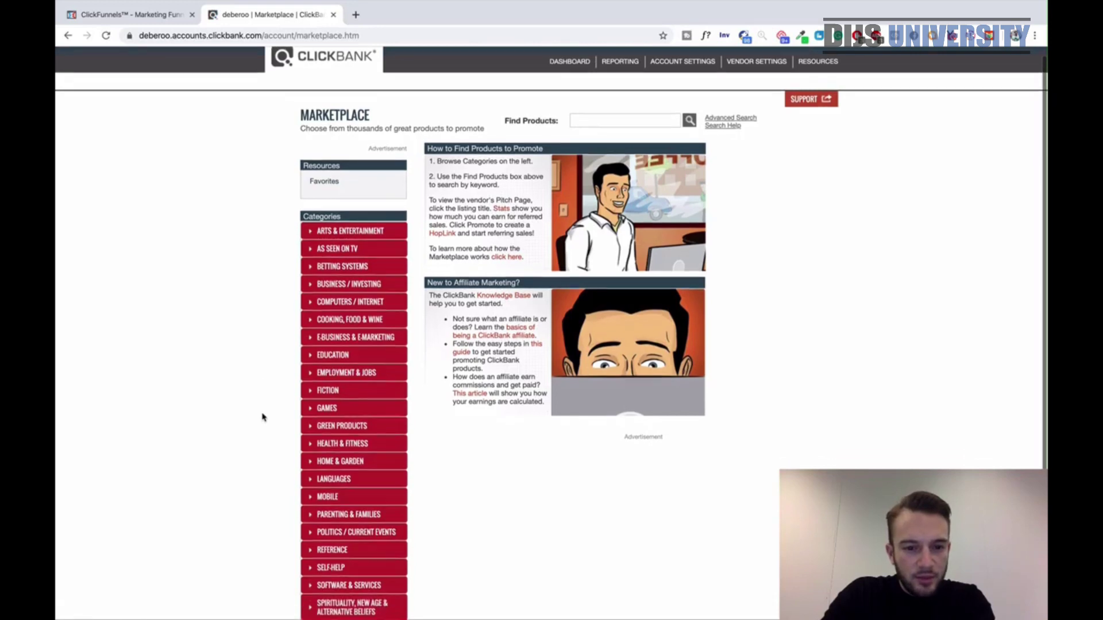
pyautogui.scroll(-2, 262, 418)
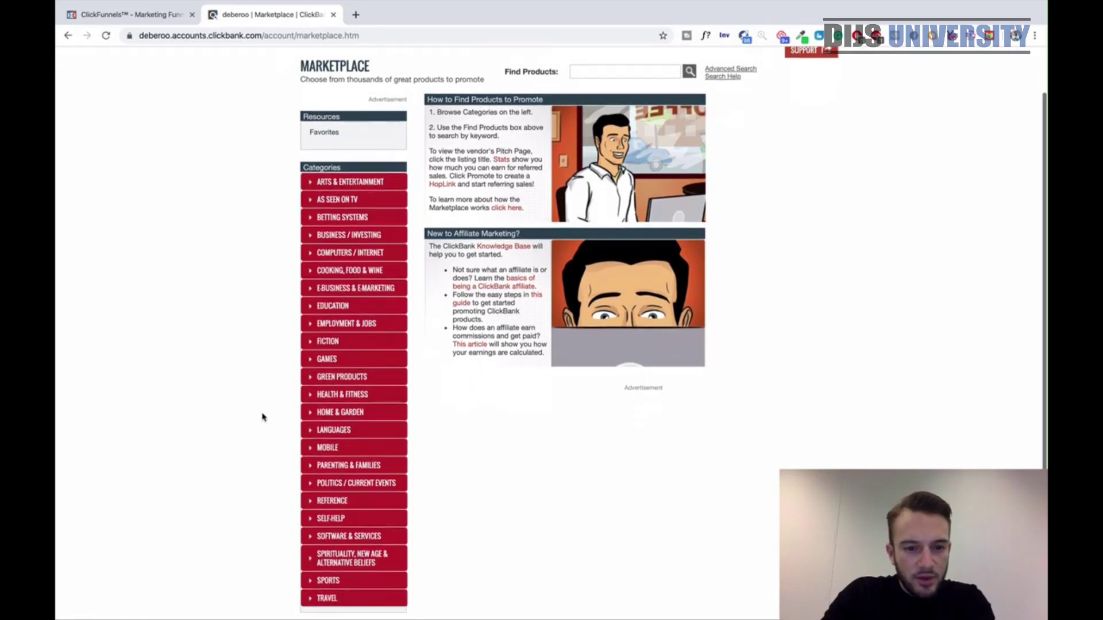
pyautogui.click(311, 416)
pyautogui.scroll(-2, 311, 416)
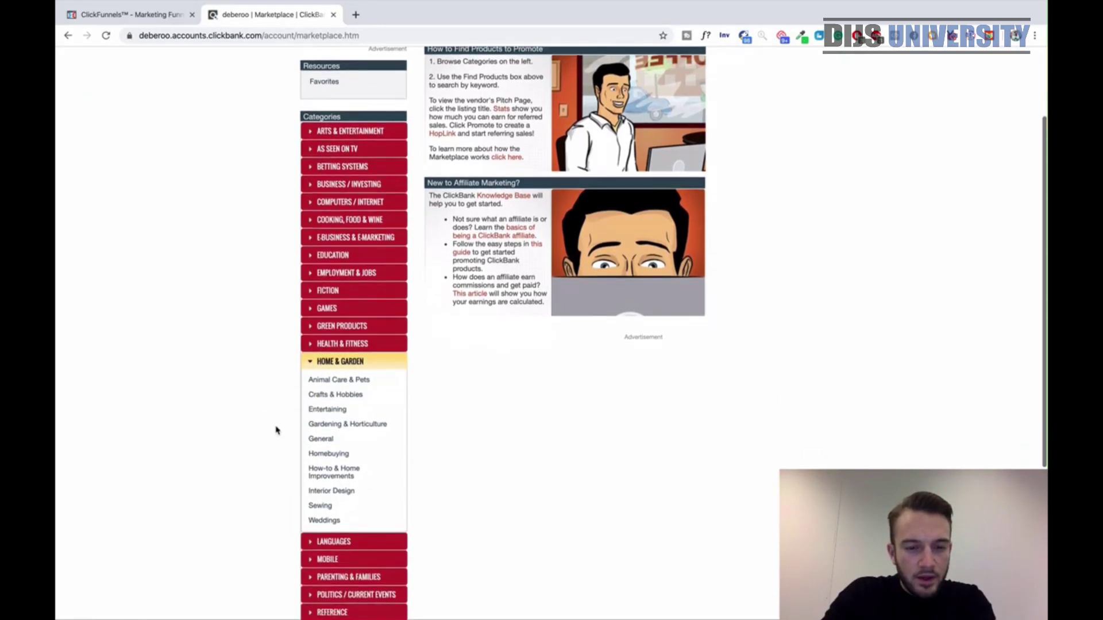
pyautogui.click(355, 382)
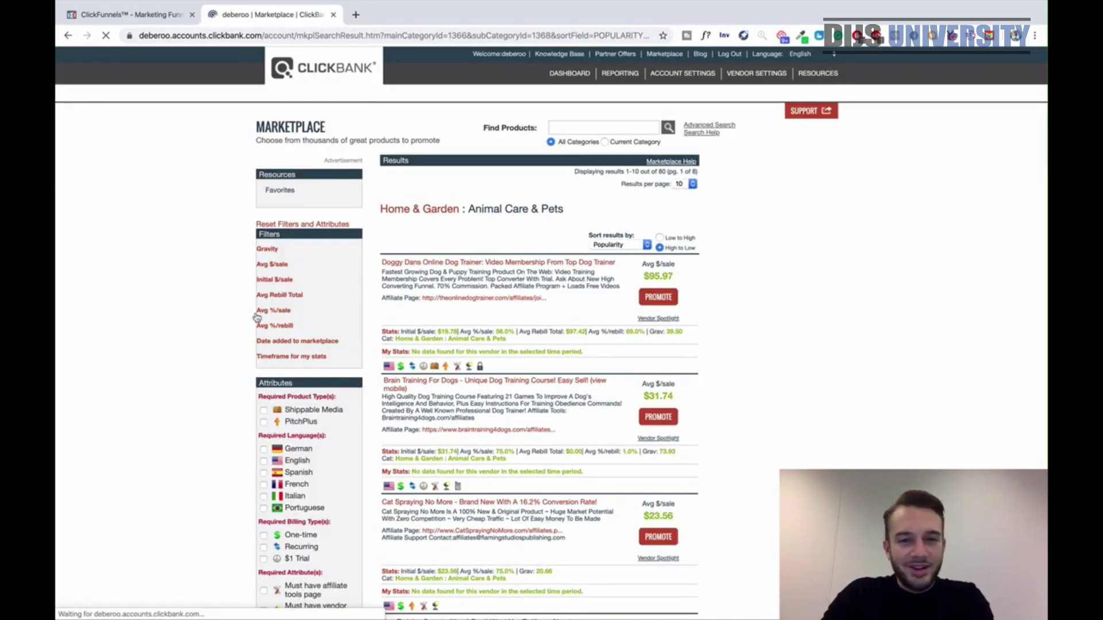
# Compare the average earnings per sale and the stats of the top Animal Care & Pets offers.
pyautogui.scroll(-2, 257, 309)
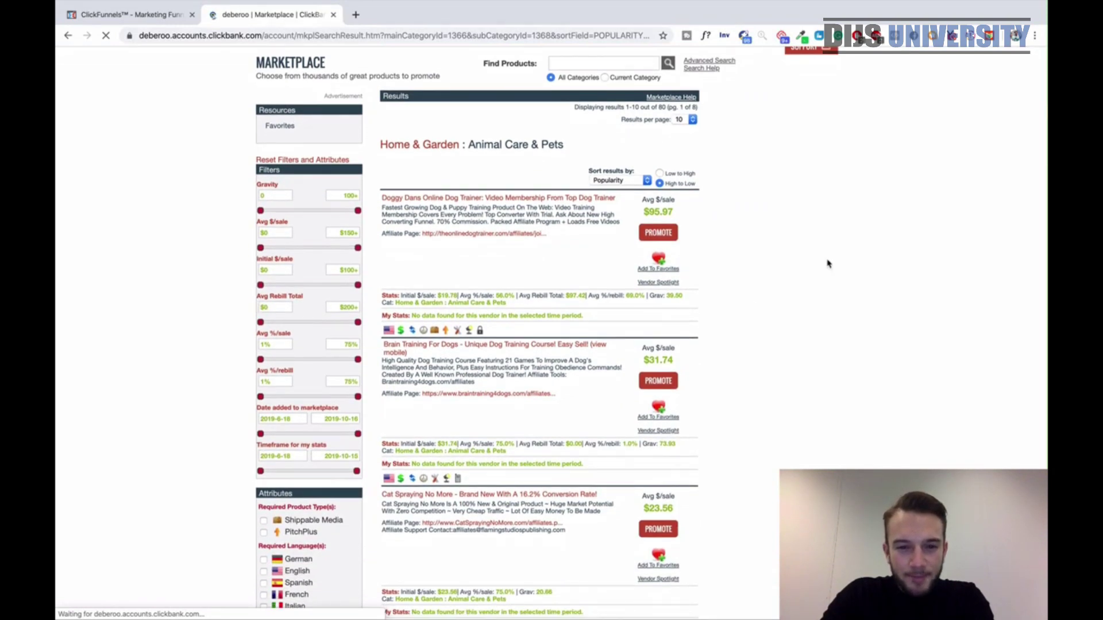
pyautogui.scroll(-2, 828, 263)
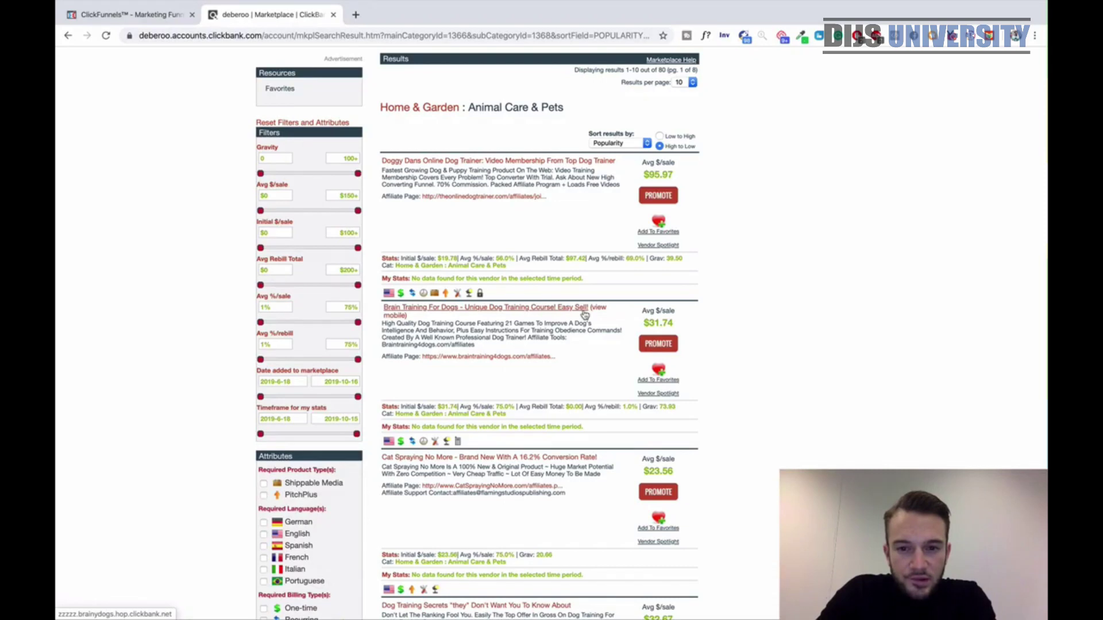
pyautogui.moveTo(696, 180); pyautogui.dragTo(638, 182)
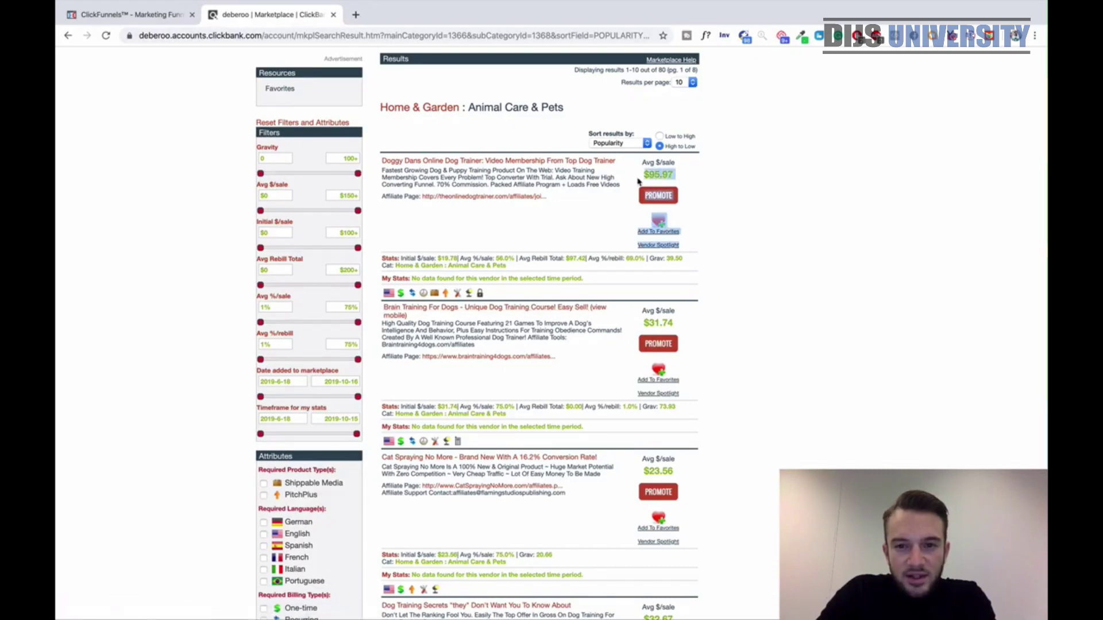
pyautogui.click(639, 182)
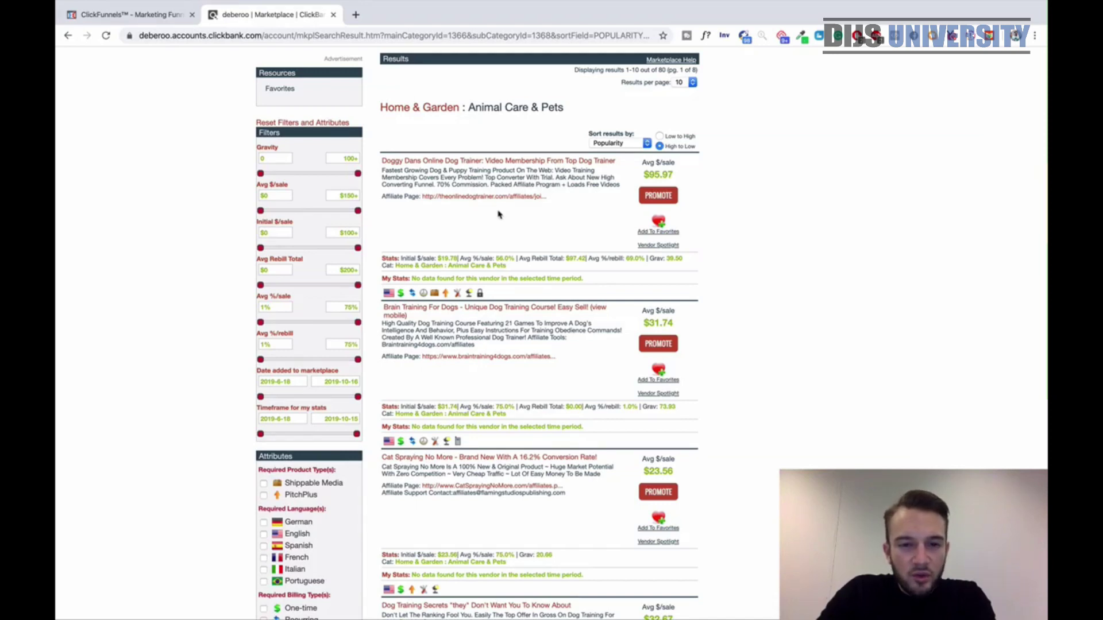
pyautogui.scroll(-1, 562, 241)
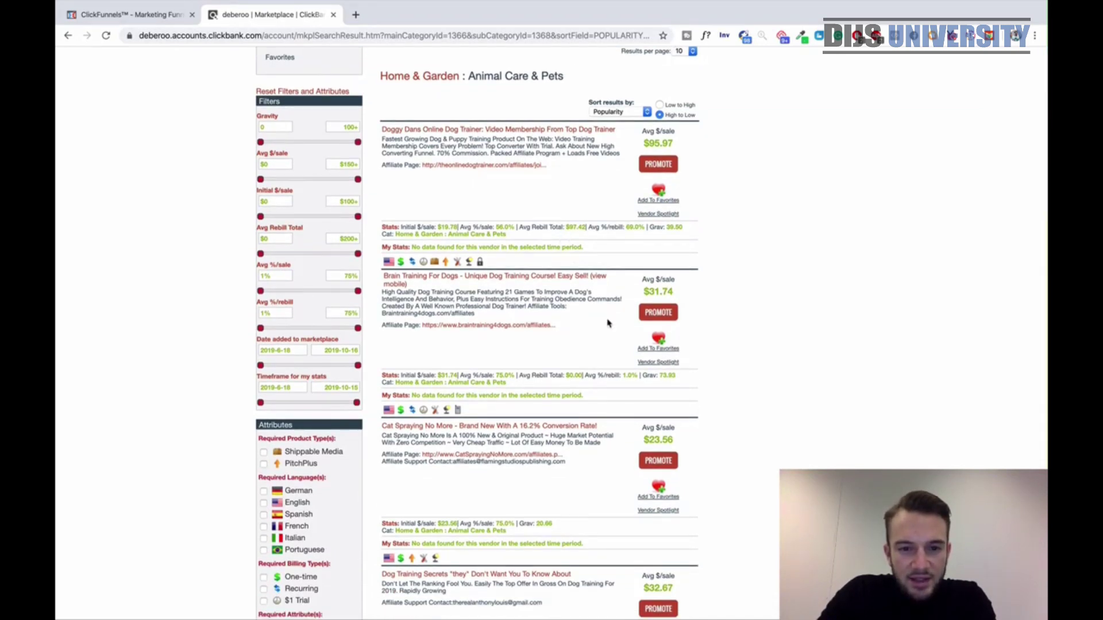
pyautogui.scroll(-1, 597, 314)
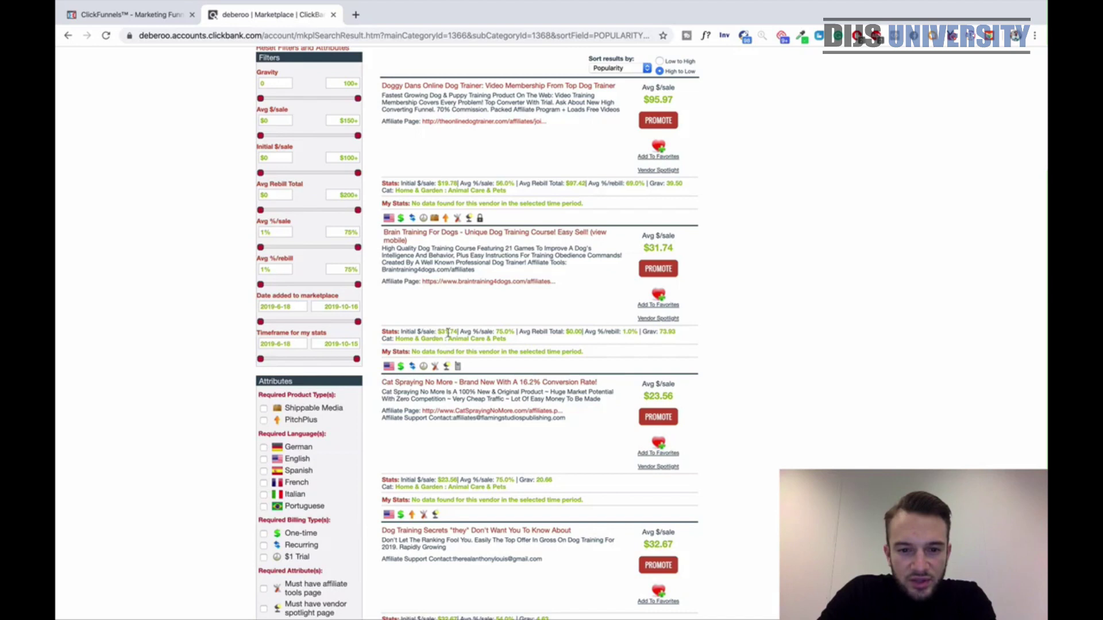
pyautogui.scroll(-1, 560, 363)
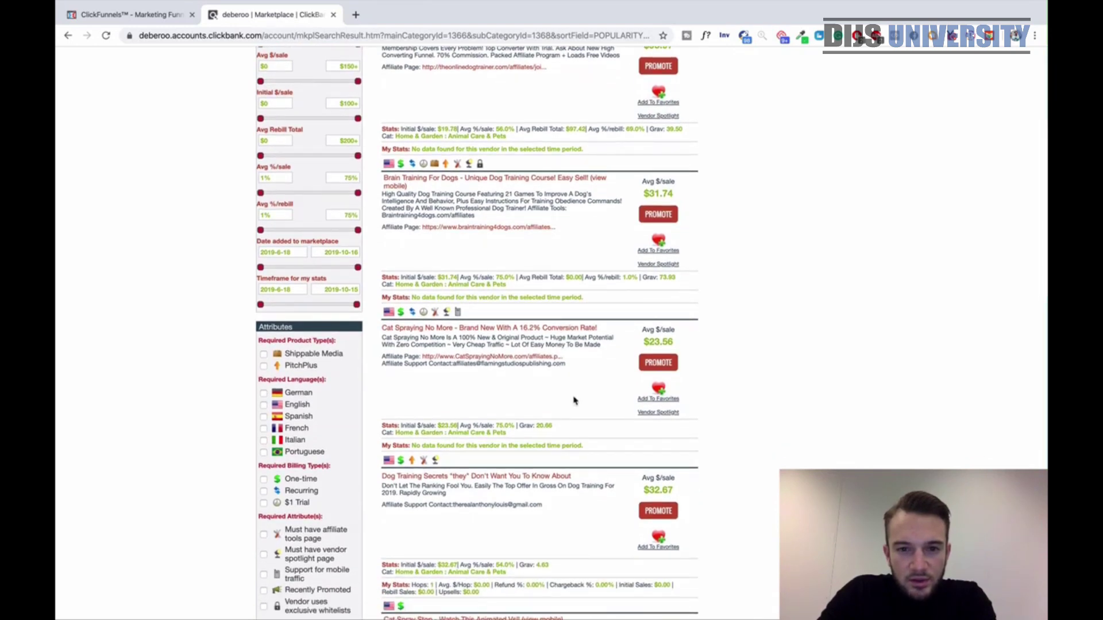
pyautogui.scroll(2, 574, 400)
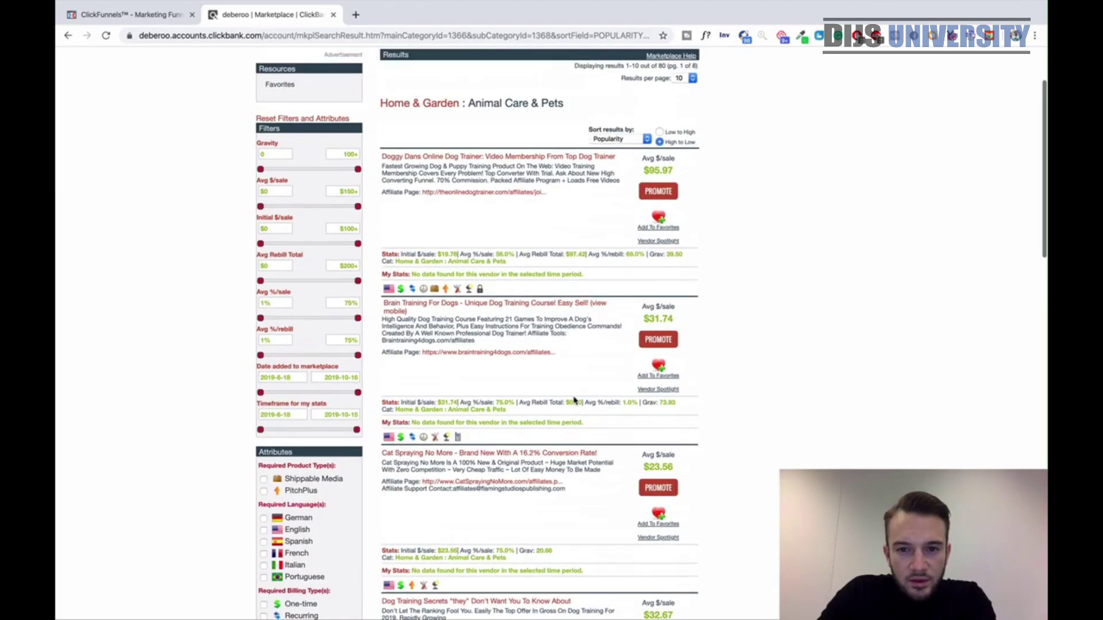
pyautogui.scroll(-3, 573, 401)
pyautogui.scroll(-2, 573, 401)
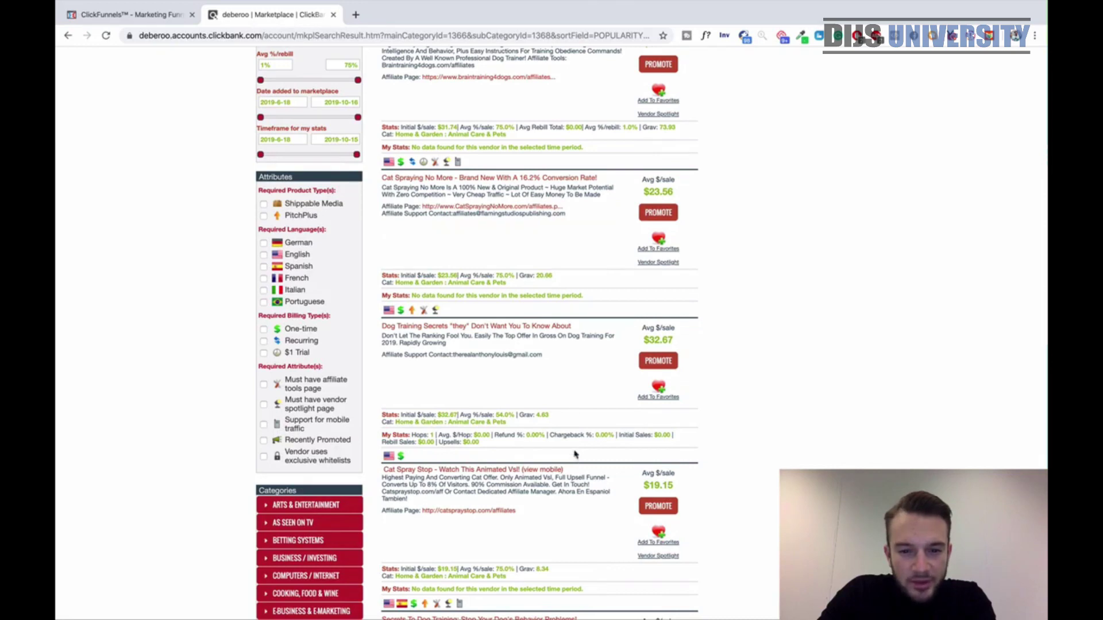
# Open the sales page of Dog Training Secrets "they" Don't Want You To Know About and review its content.
pyautogui.click(475, 327)
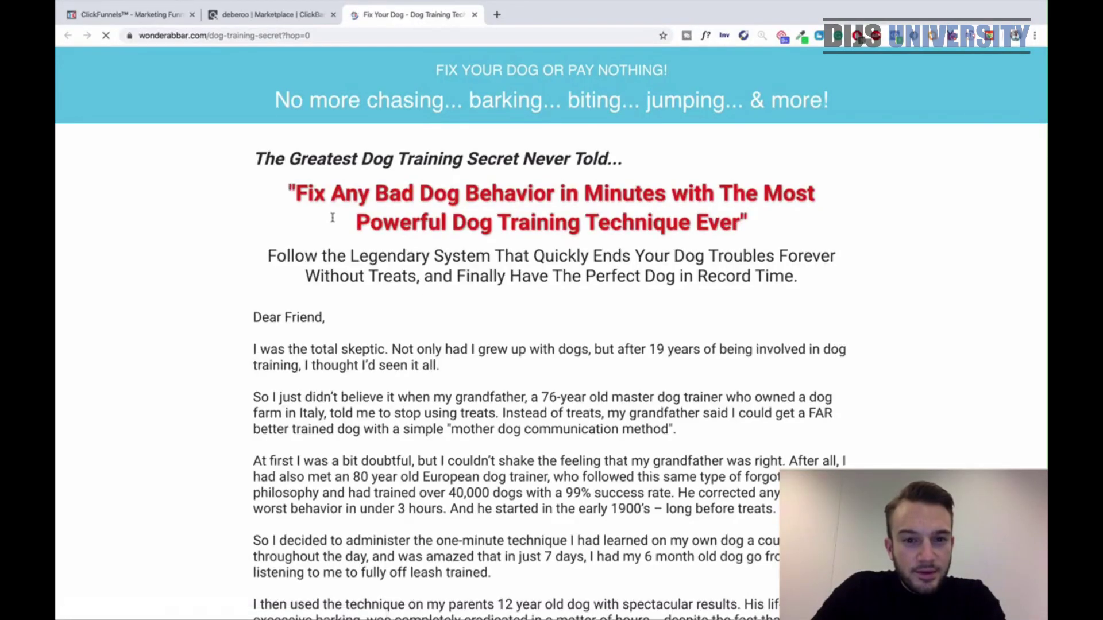
pyautogui.scroll(-1, 333, 222)
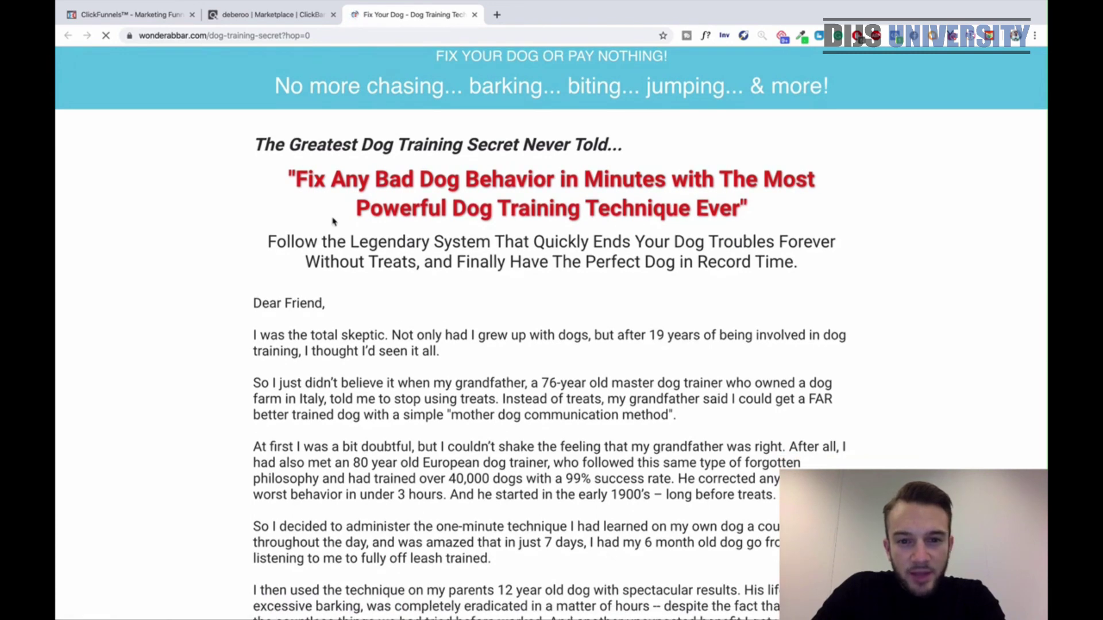
pyautogui.scroll(1, 333, 222)
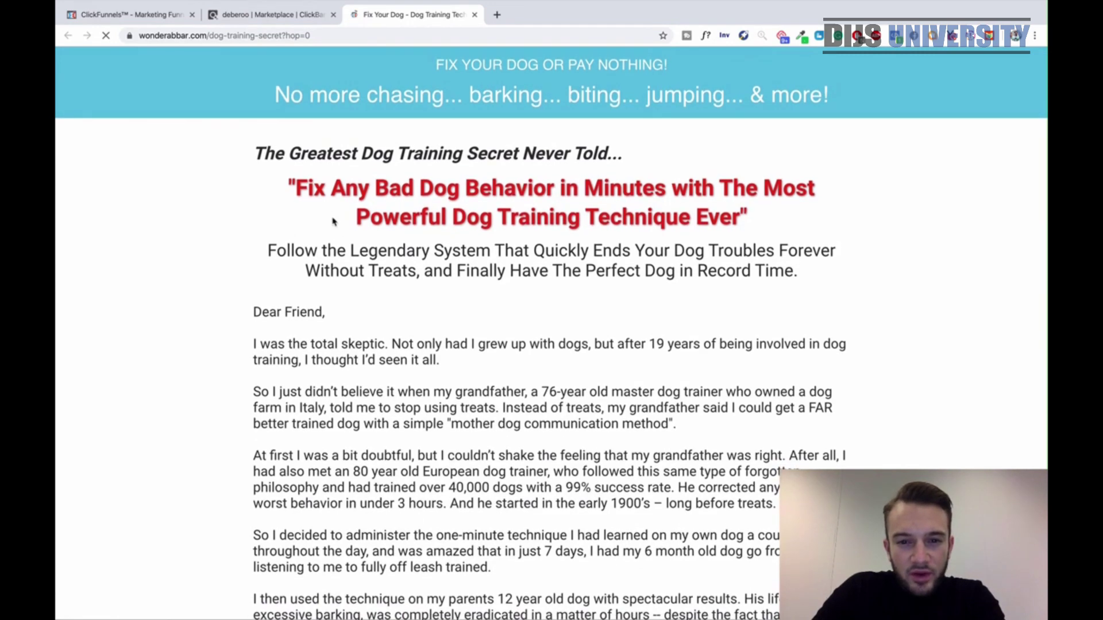
pyautogui.scroll(-6, 332, 221)
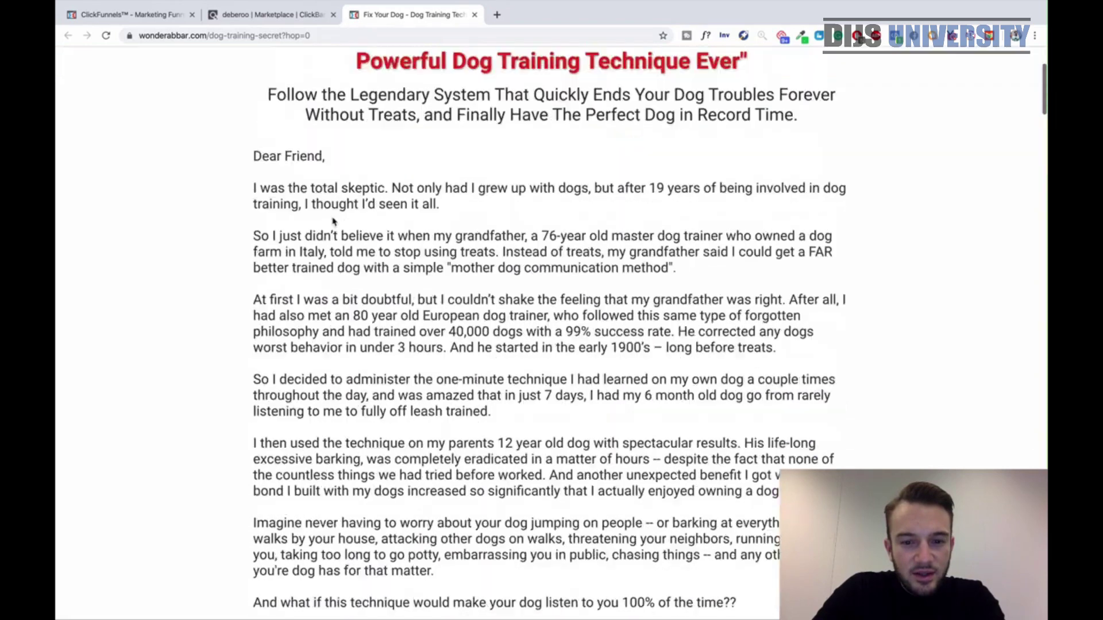
pyautogui.scroll(-8, 333, 217)
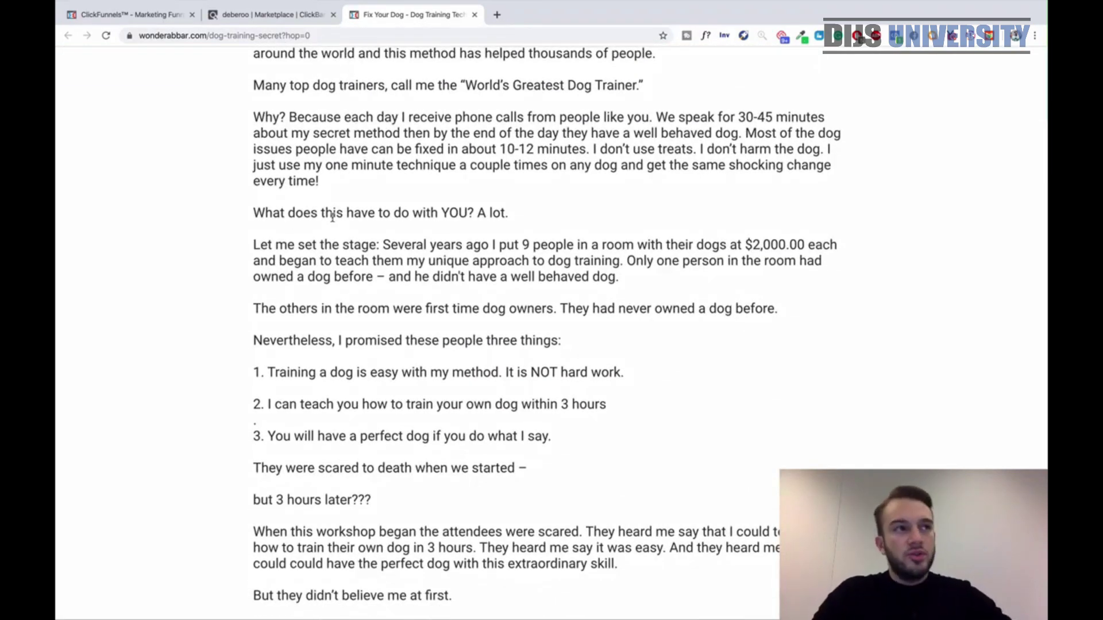
pyautogui.scroll(-20, 332, 217)
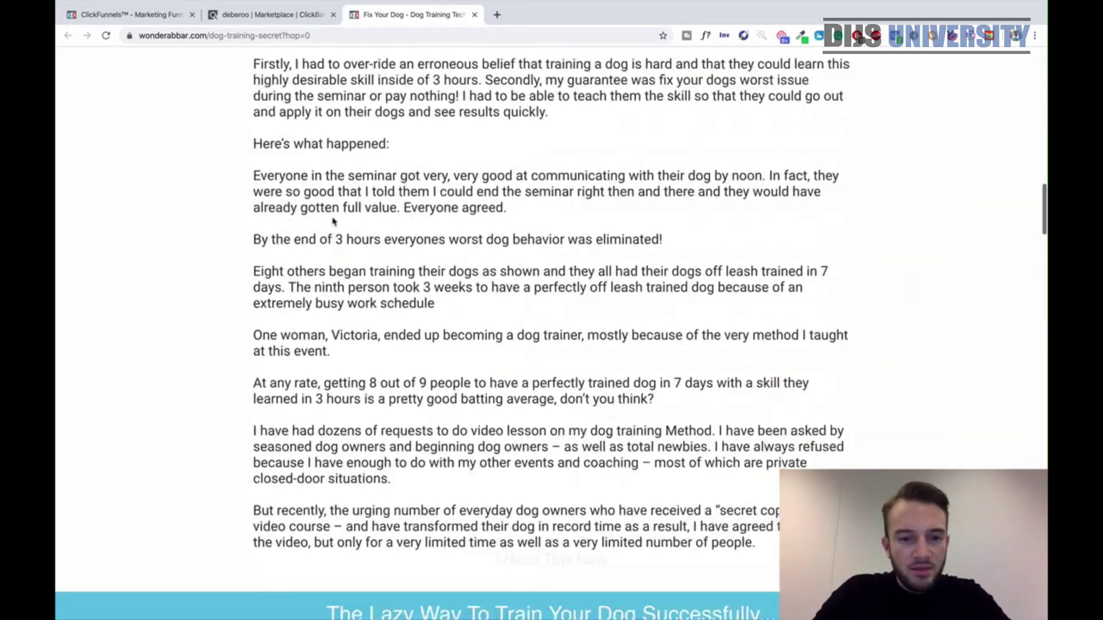
pyautogui.scroll(-17, 333, 222)
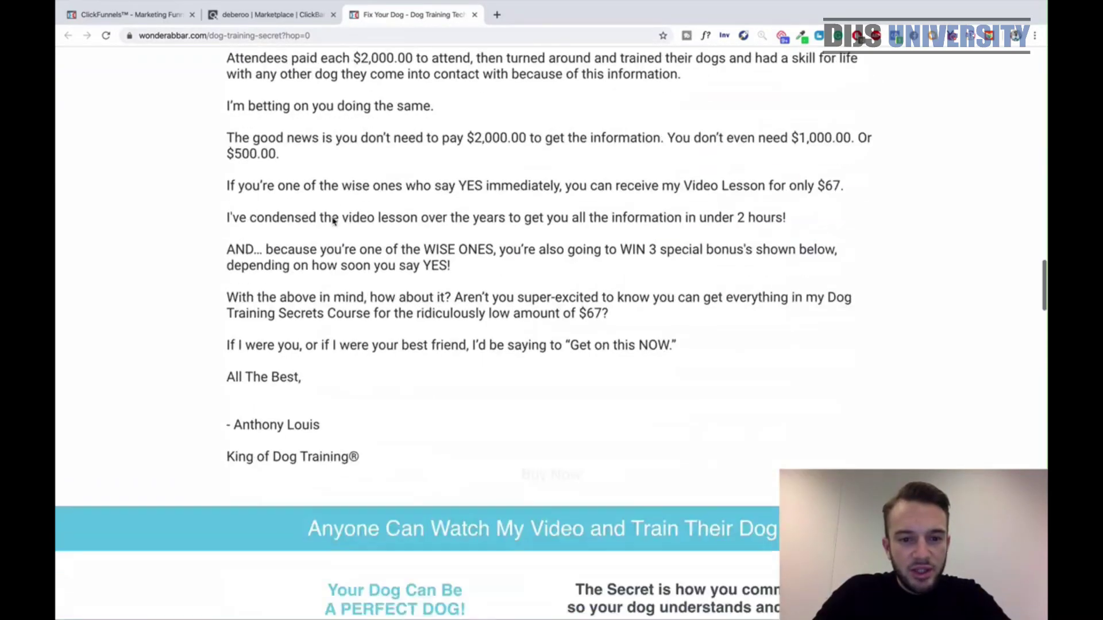
pyautogui.scroll(-2, 333, 219)
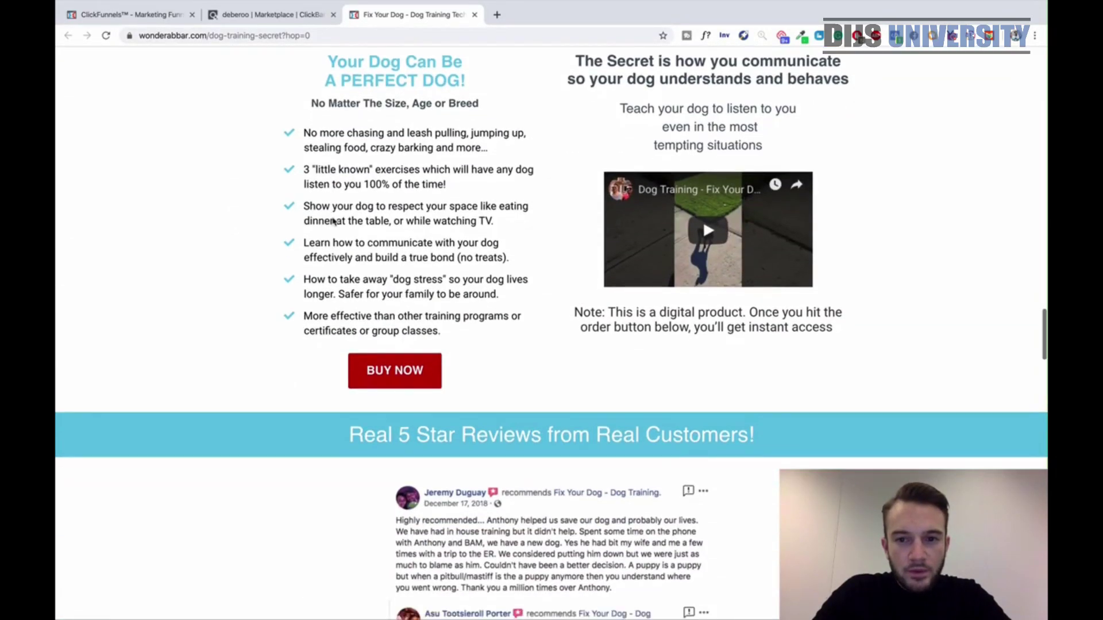
pyautogui.scroll(-20, 333, 222)
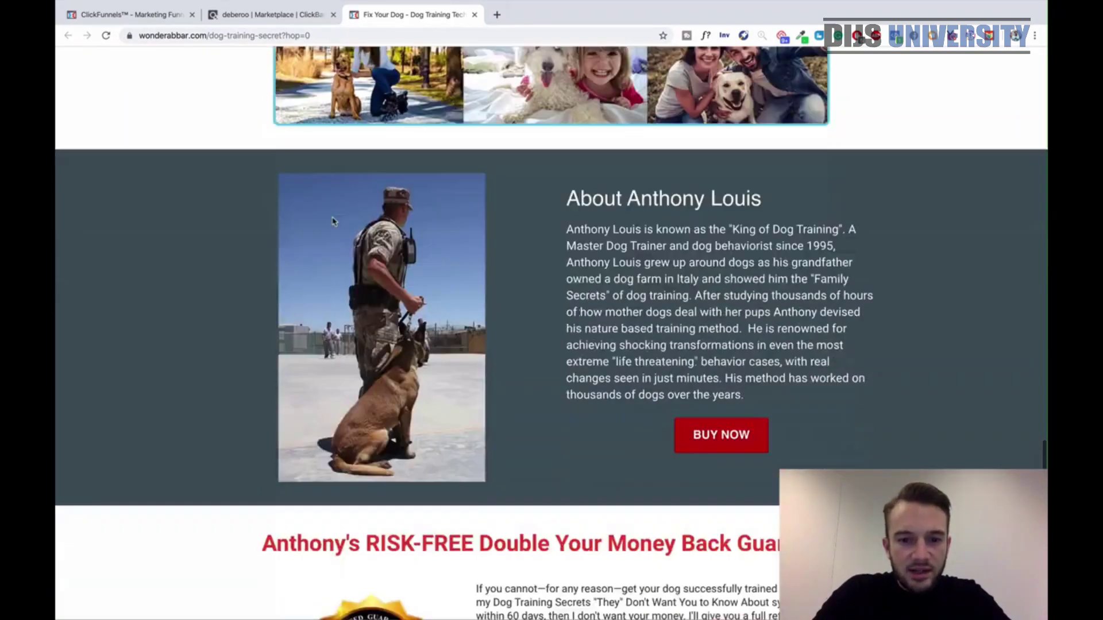
pyautogui.scroll(20, 333, 222)
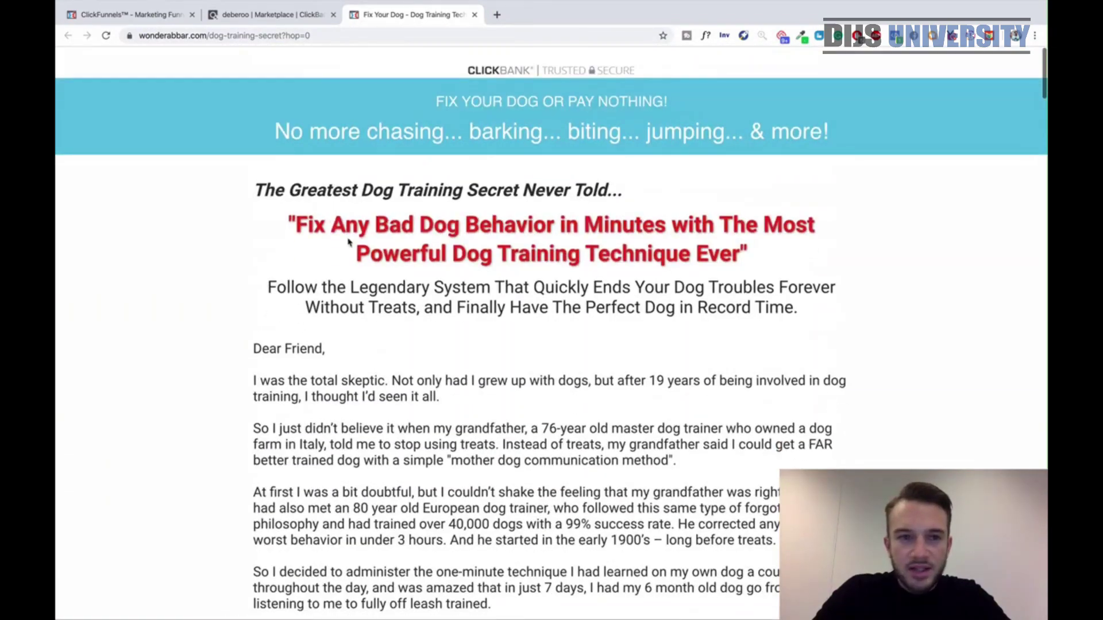
# Return to the marketplace results, open the Brain Training For Dogs sales page and review it.
pyautogui.click(287, 16)
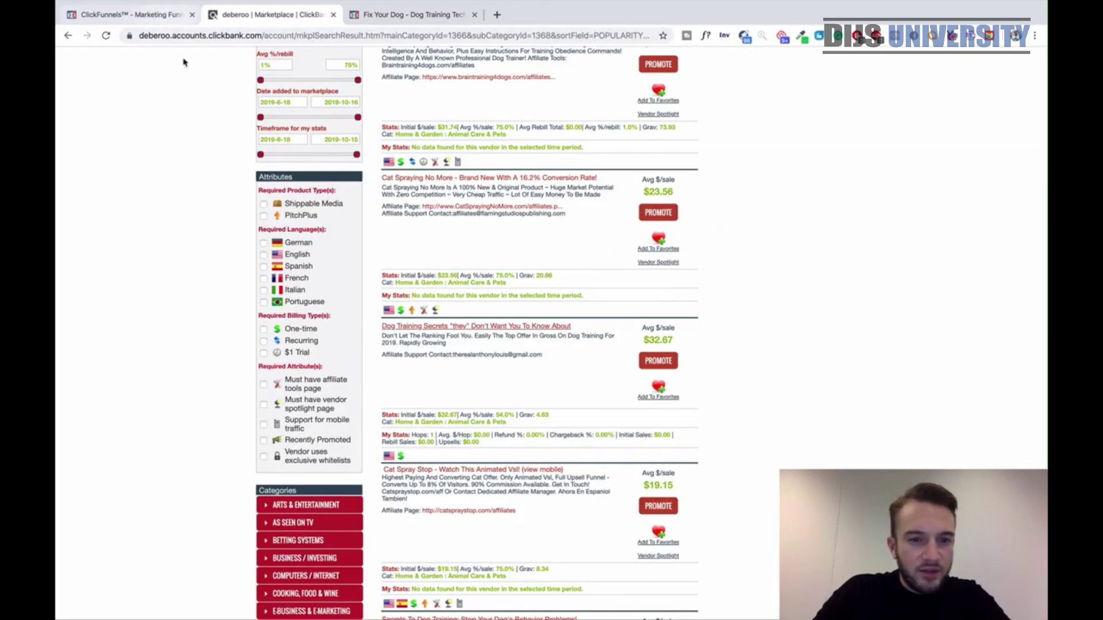
pyautogui.scroll(-1, 579, 394)
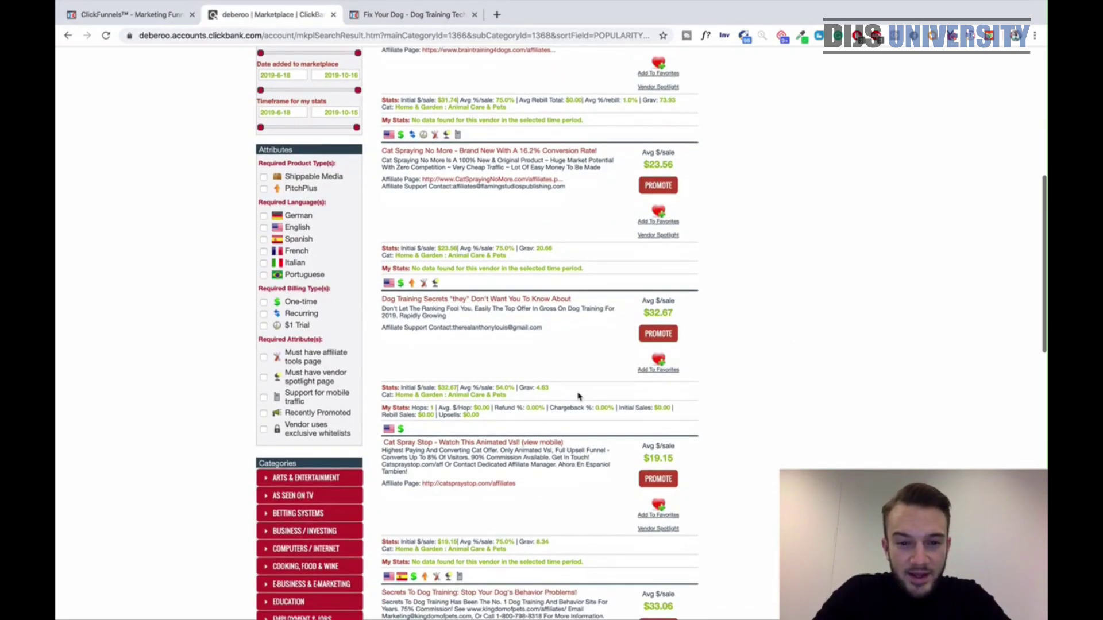
pyautogui.scroll(3, 578, 396)
pyautogui.scroll(5, 579, 397)
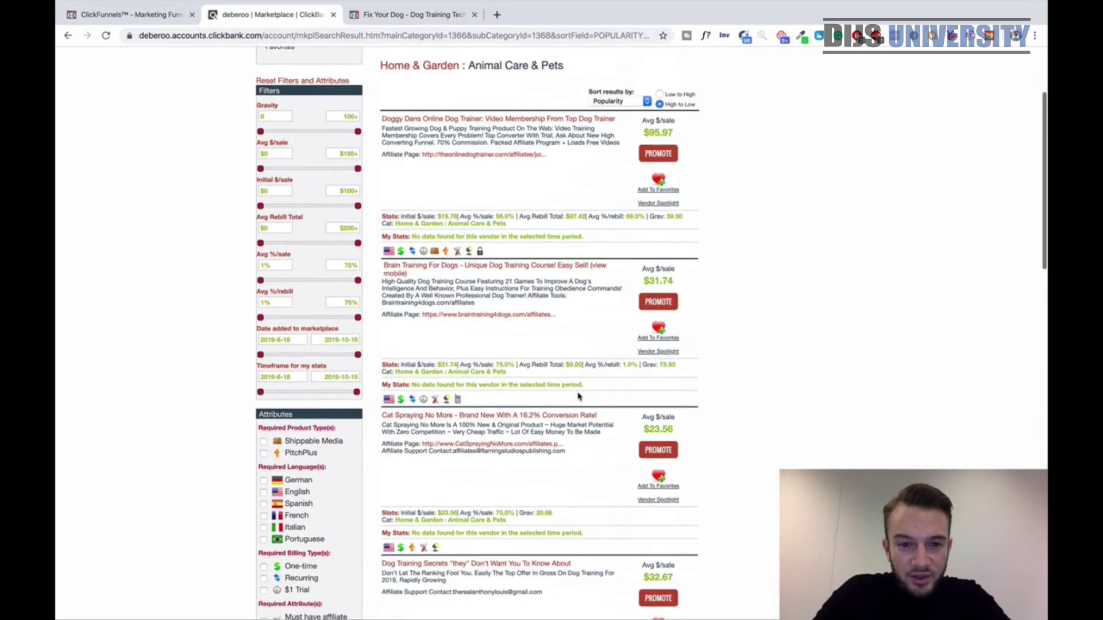
pyautogui.click(485, 271)
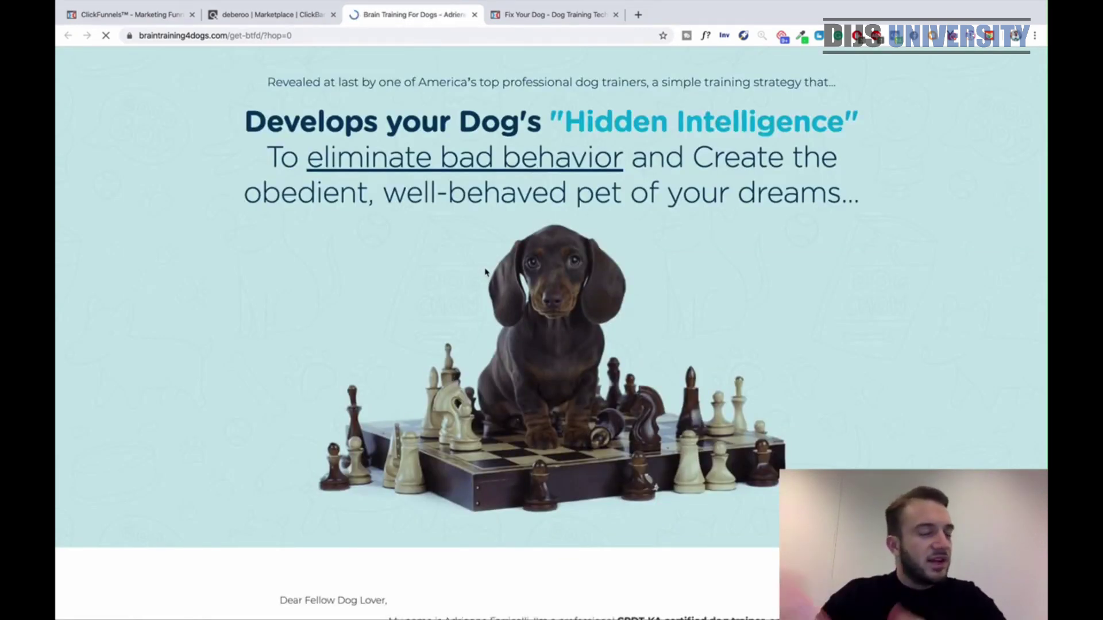
pyautogui.scroll(-2, 652, 262)
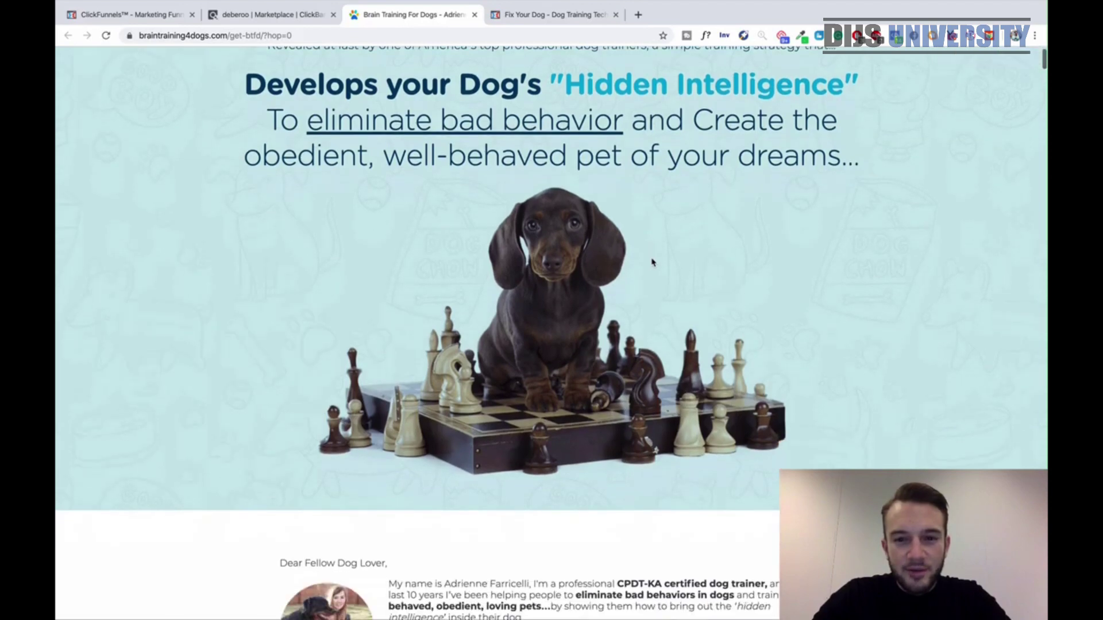
pyautogui.scroll(-13, 652, 262)
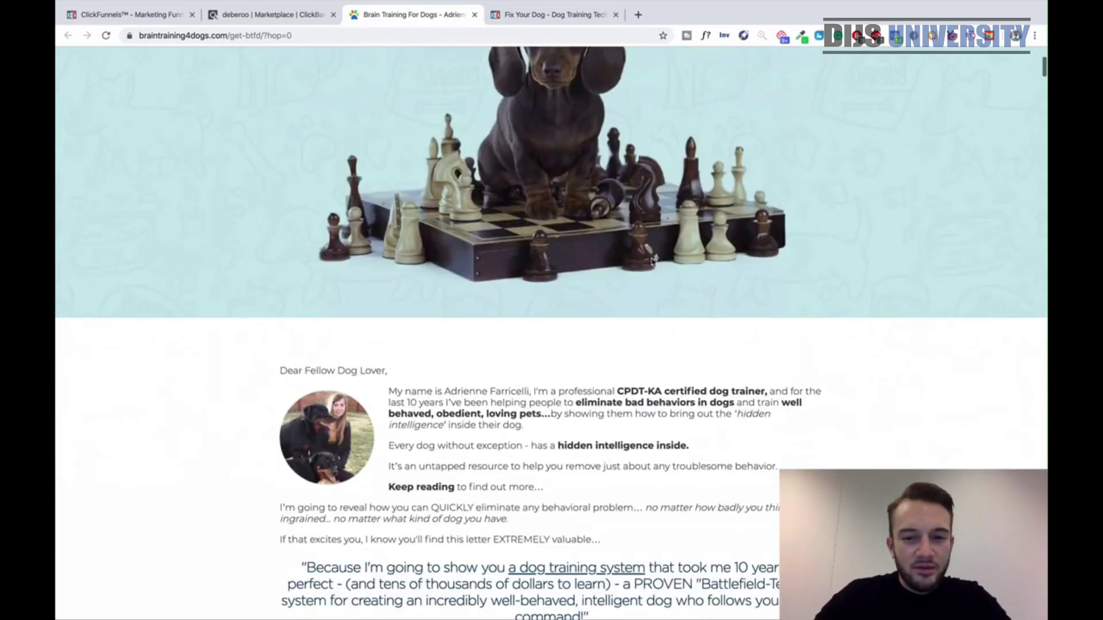
pyautogui.scroll(15, 652, 262)
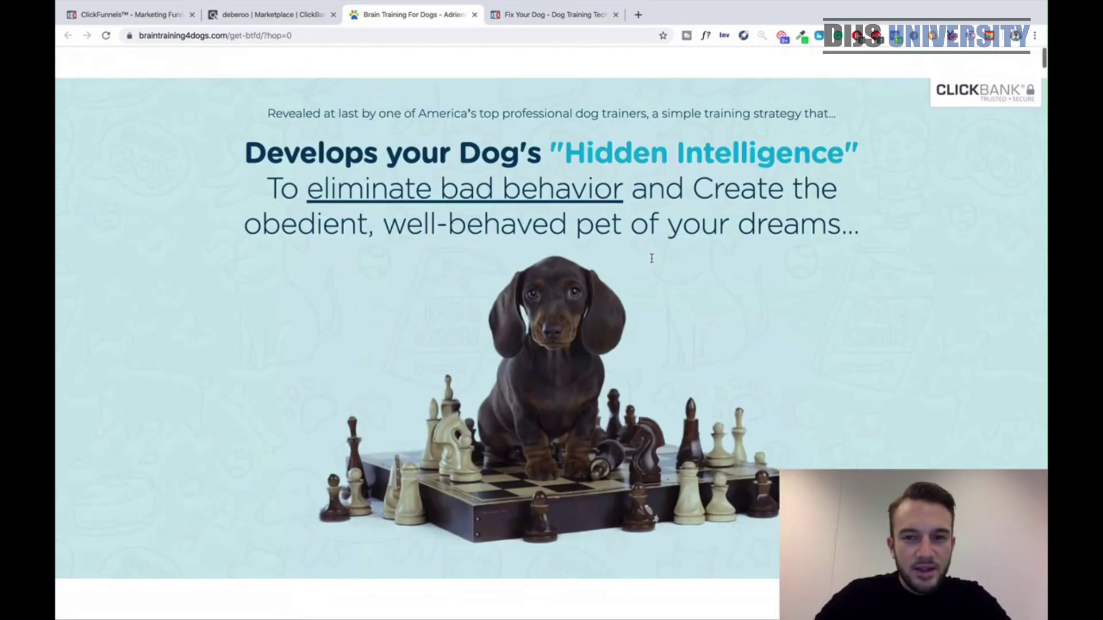
# Check which Facebook pixels are installed on the Brain Training For Dogs sales page with Facebook Pixel Helper.
pyautogui.click(898, 36)
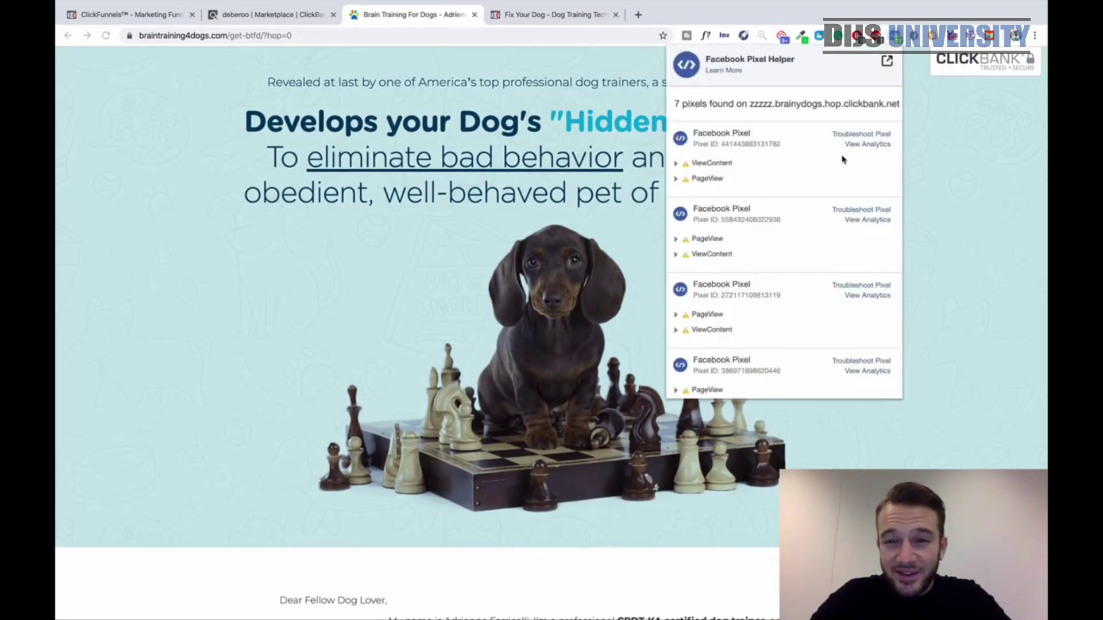
pyautogui.scroll(-1, 844, 160)
pyautogui.scroll(1, 843, 160)
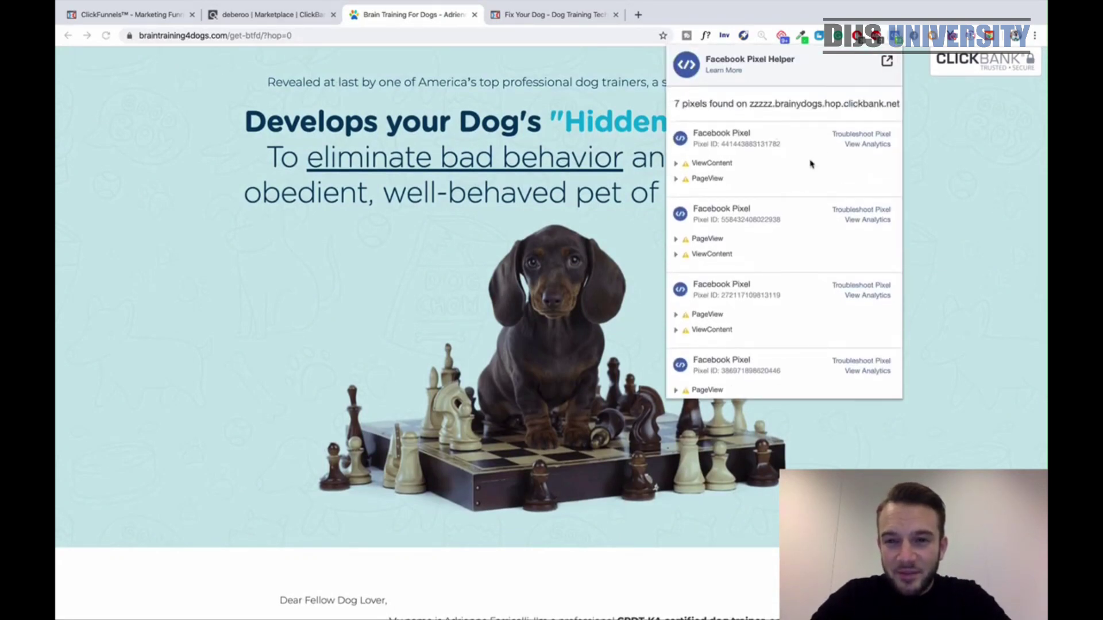
pyautogui.scroll(-5, 811, 166)
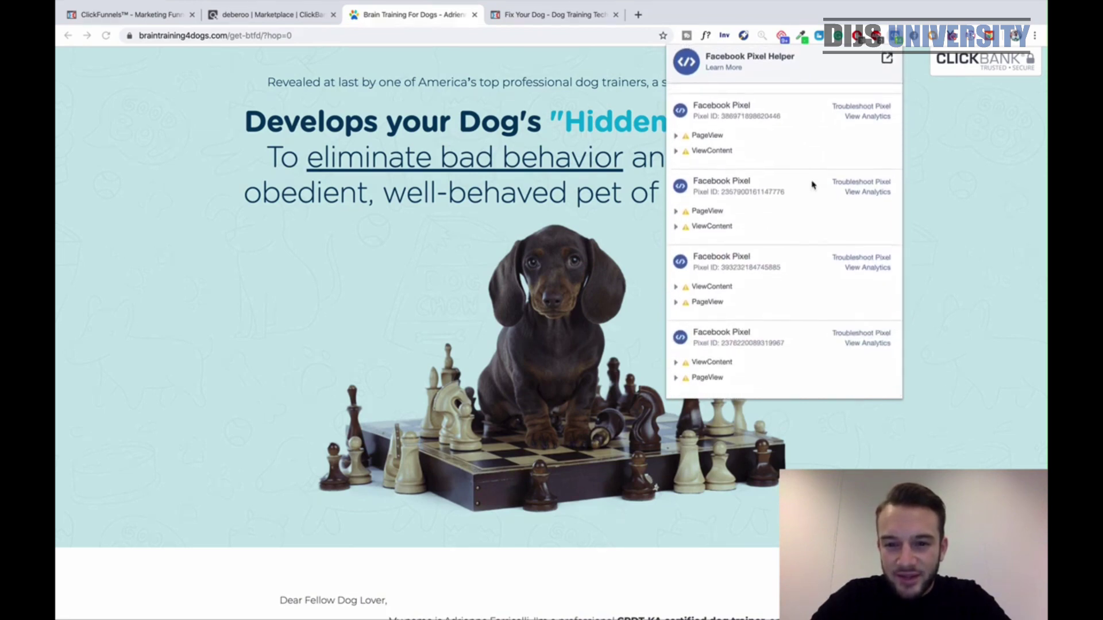
pyautogui.click(610, 278)
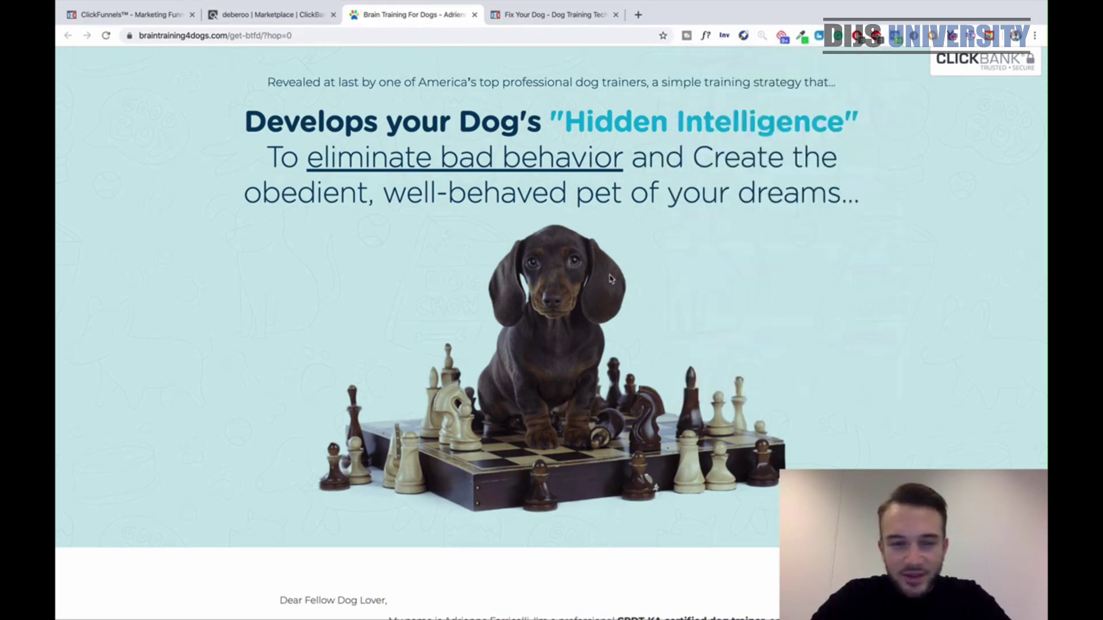
# Read through the Brain Training For Dogs sales page, including its problem list, testimonials and training science section.
pyautogui.scroll(-4, 610, 279)
pyautogui.scroll(4, 610, 279)
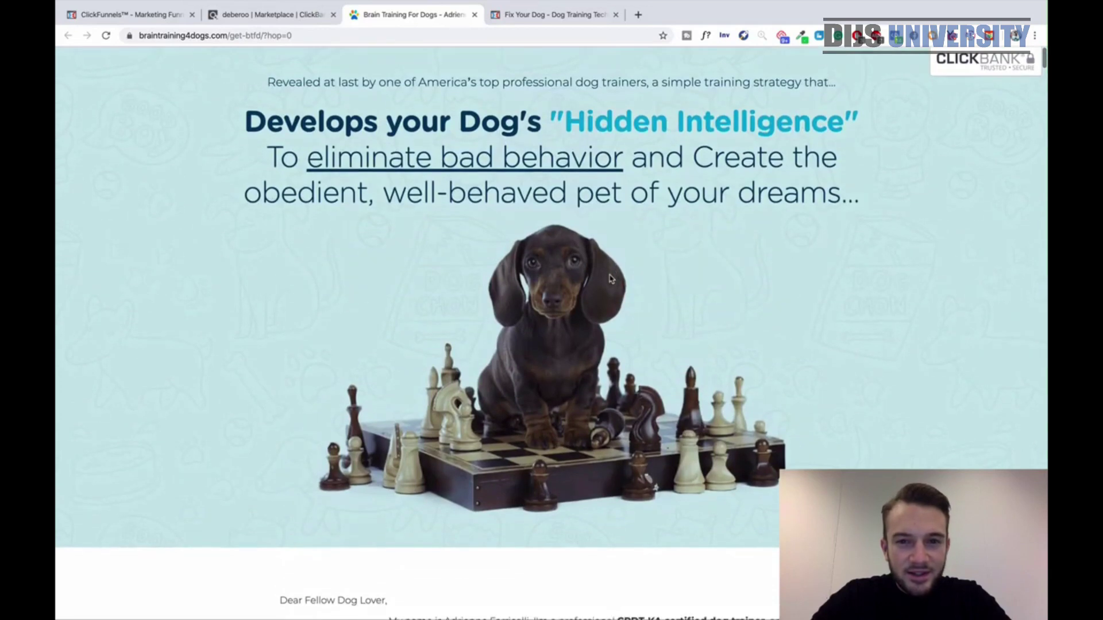
pyautogui.scroll(-1, 610, 278)
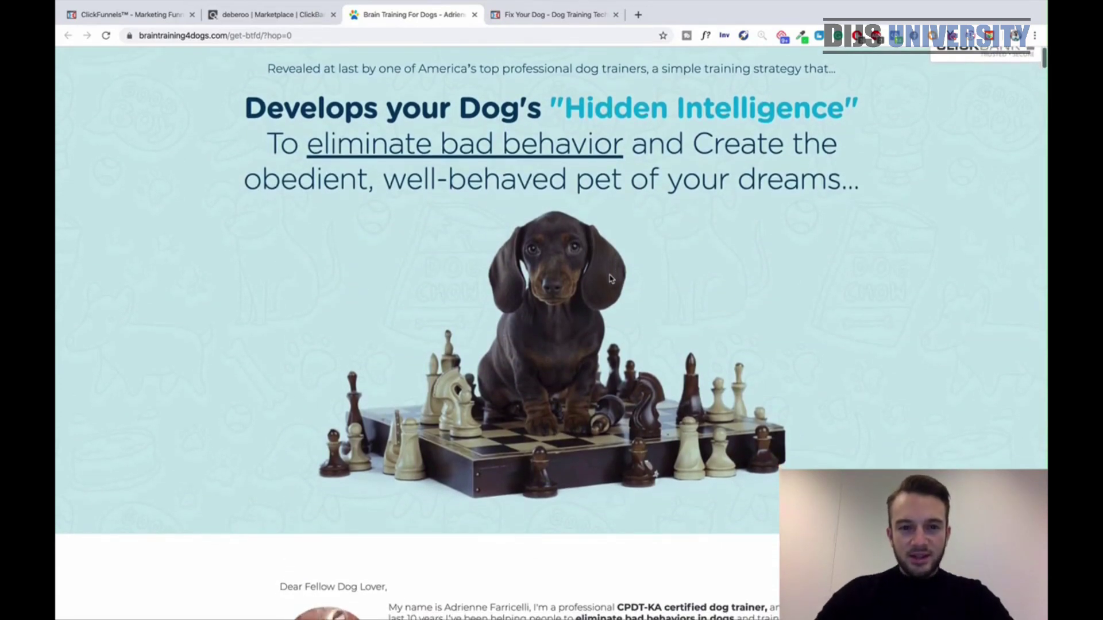
pyautogui.scroll(-4, 611, 279)
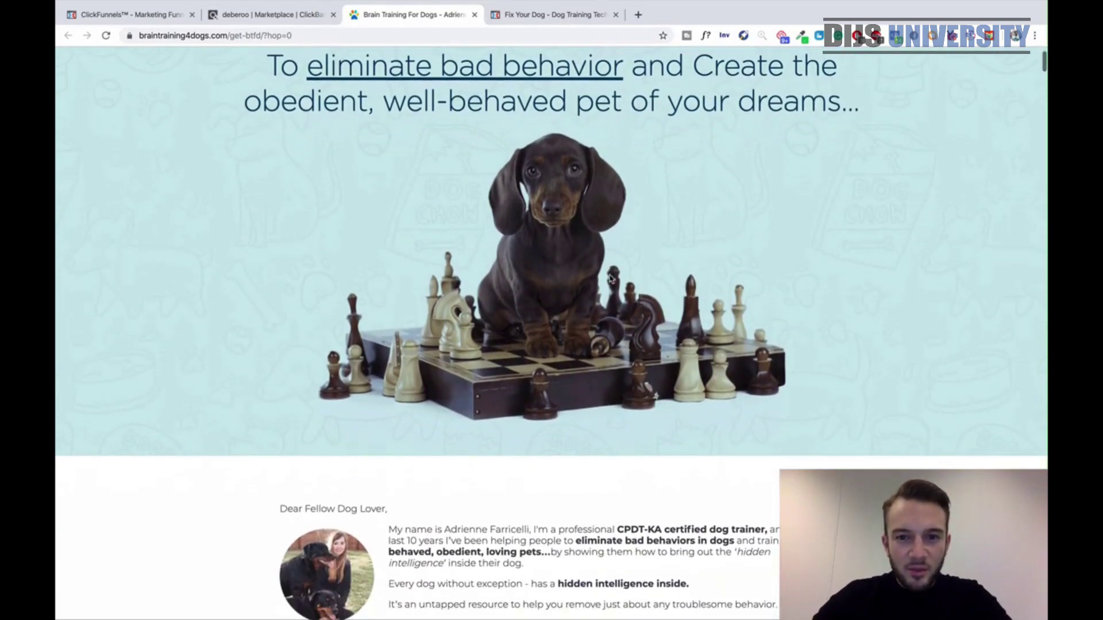
pyautogui.scroll(-20, 610, 279)
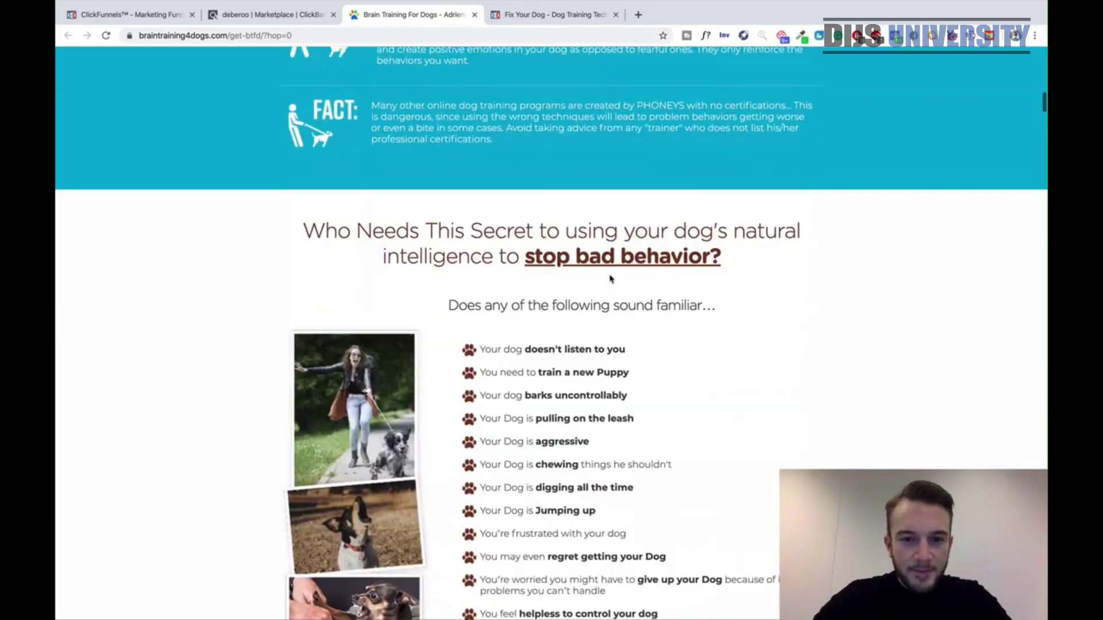
pyautogui.scroll(-20, 611, 279)
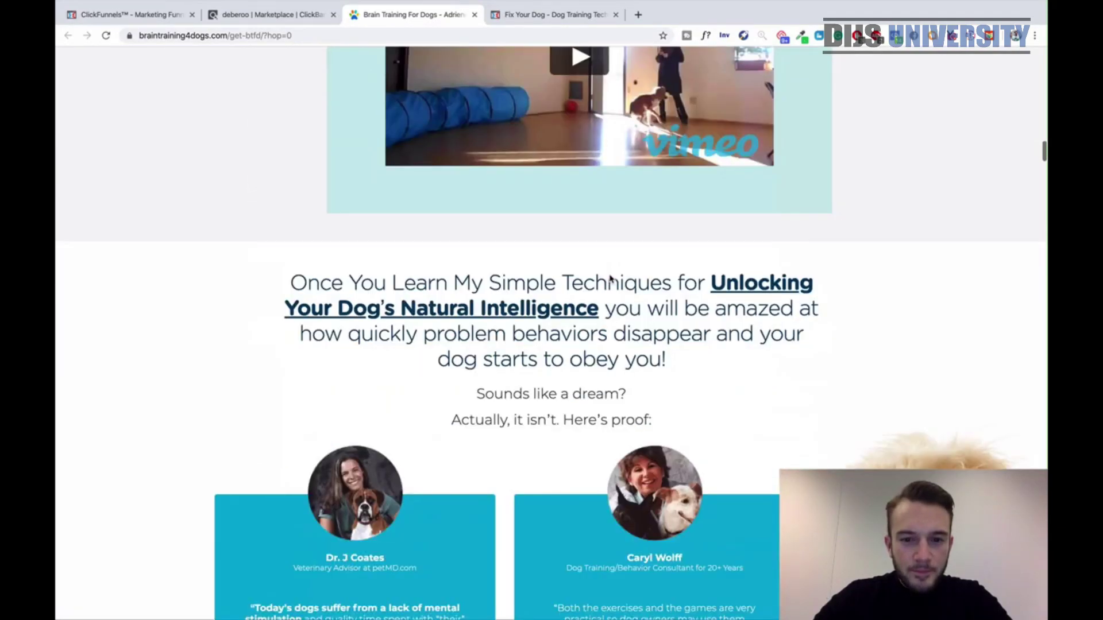
pyautogui.scroll(-5, 611, 279)
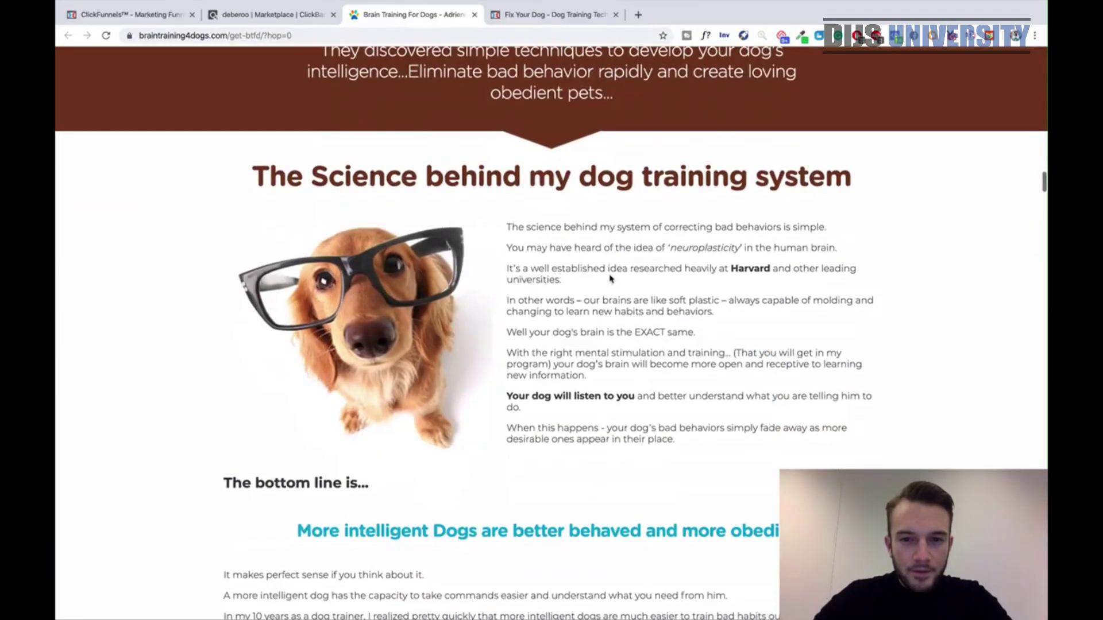
pyautogui.scroll(8, 610, 279)
pyautogui.scroll(7, 610, 279)
# Review the Fix Your Dog sales page again to compare it with the Brain Training For Dogs page.
pyautogui.click(508, 16)
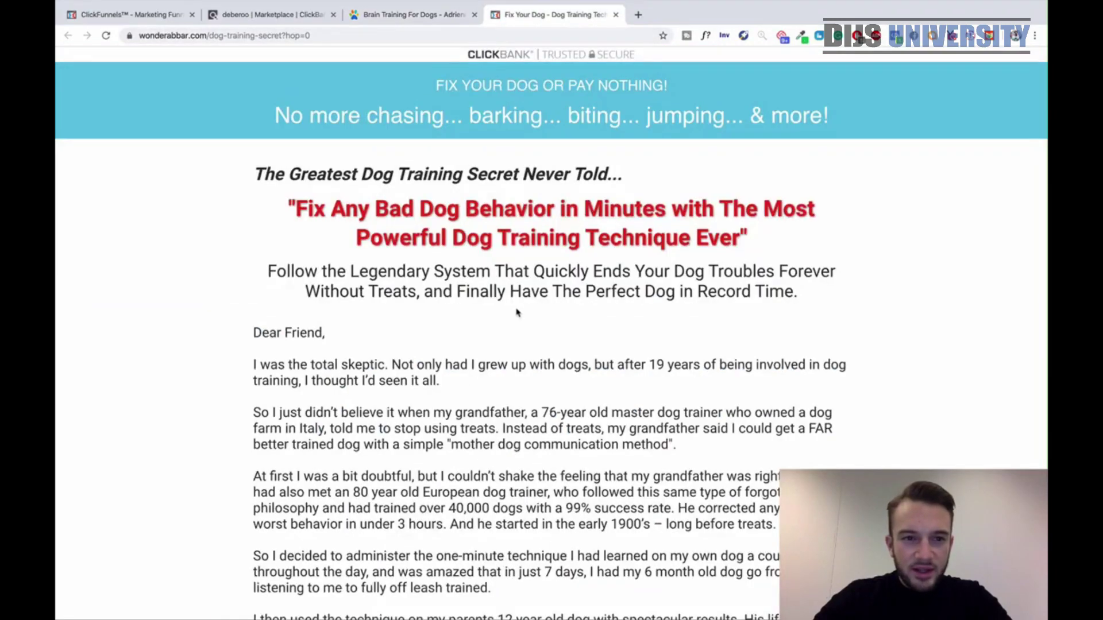
pyautogui.scroll(-20, 517, 312)
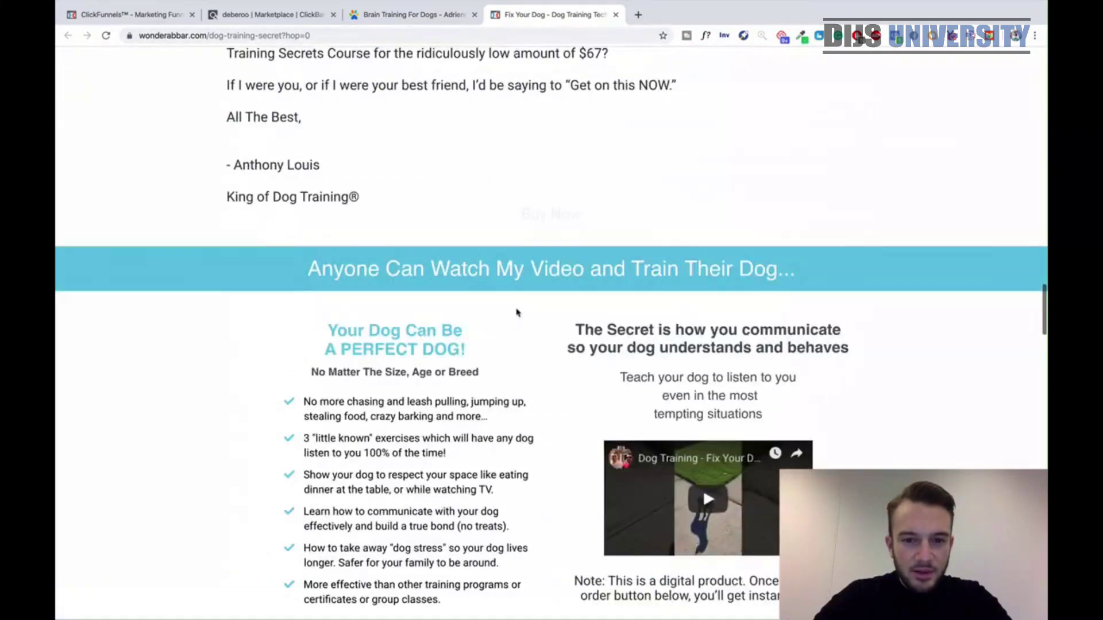
pyautogui.scroll(20, 516, 312)
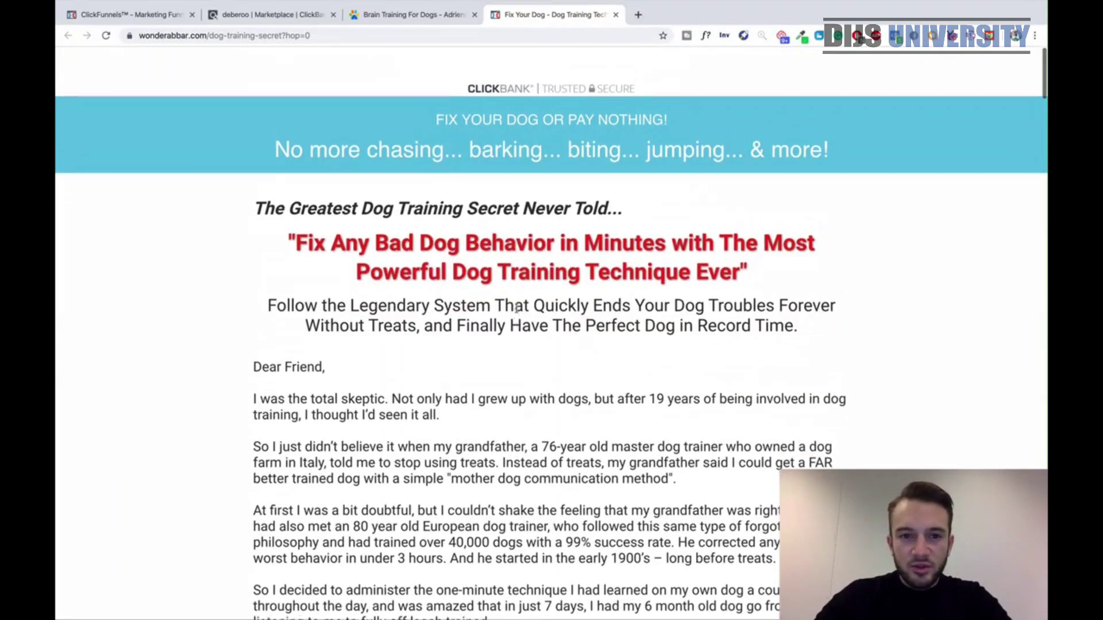
pyautogui.scroll(-1, 516, 311)
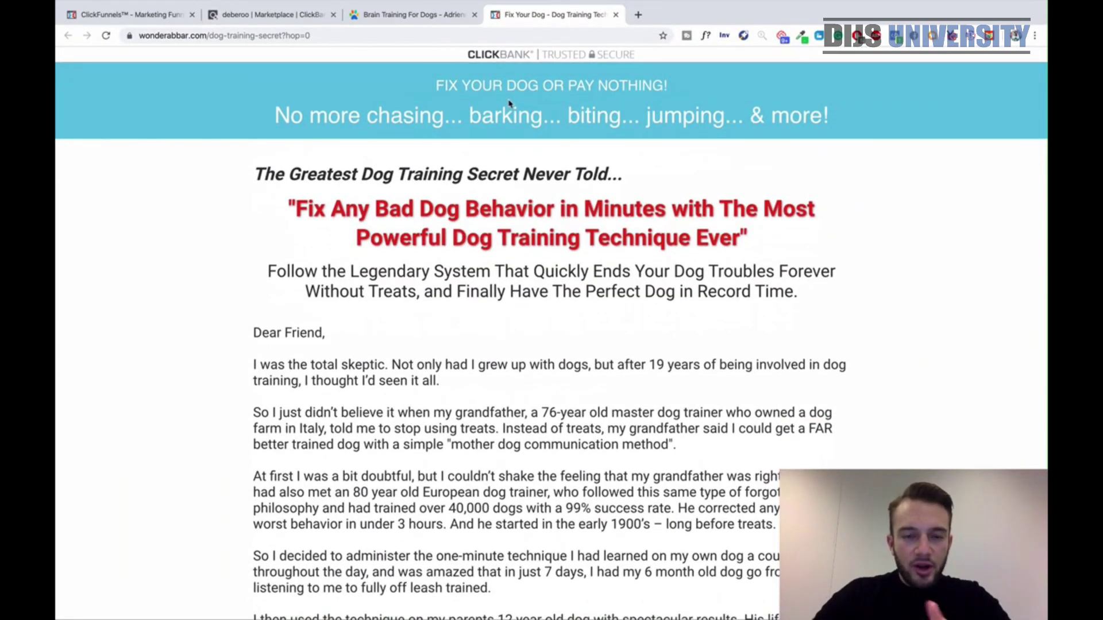
pyautogui.click(408, 17)
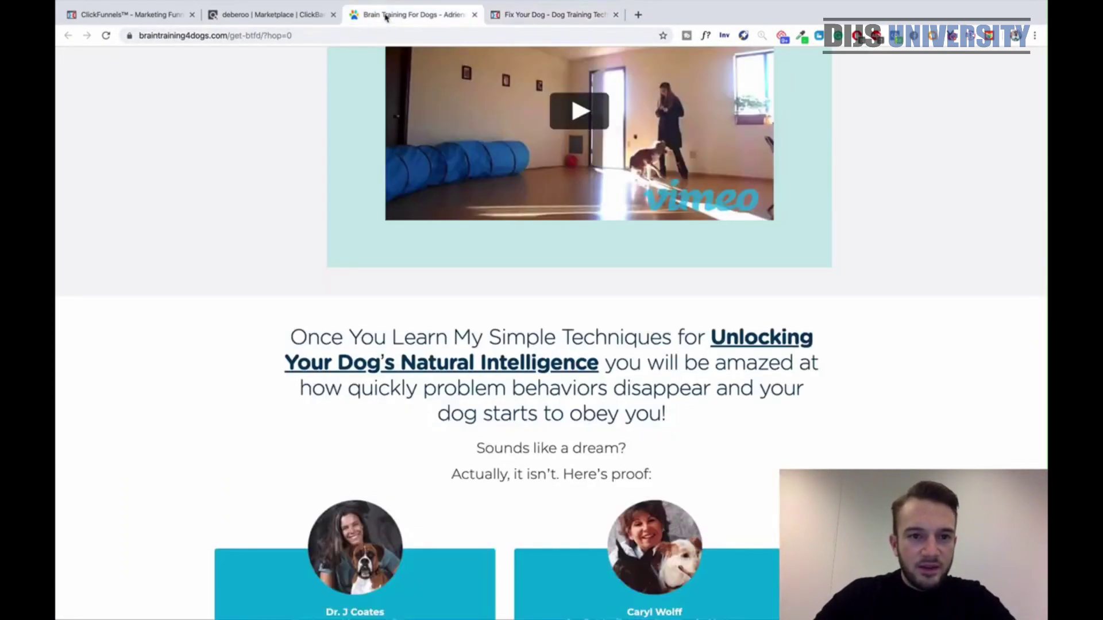
# Generate a HopLink for the marketplace offer Dog Training Secrets "they" Don't Want You To Know About and copy the encrypted link.
pyautogui.click(299, 21)
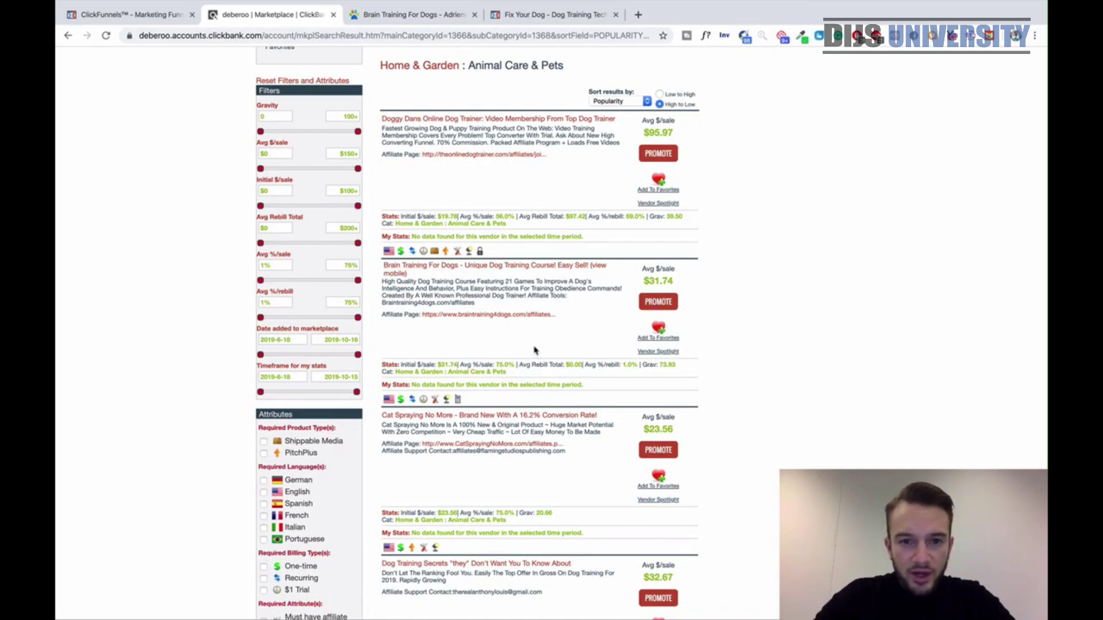
pyautogui.scroll(1, 534, 350)
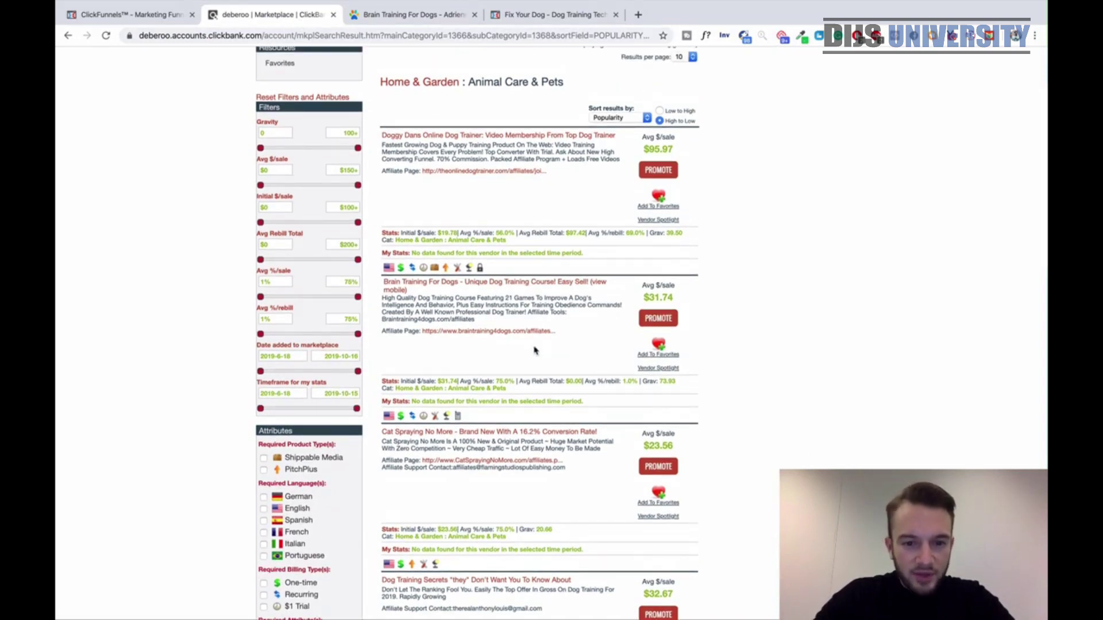
pyautogui.scroll(-2, 534, 350)
pyautogui.scroll(-2, 533, 350)
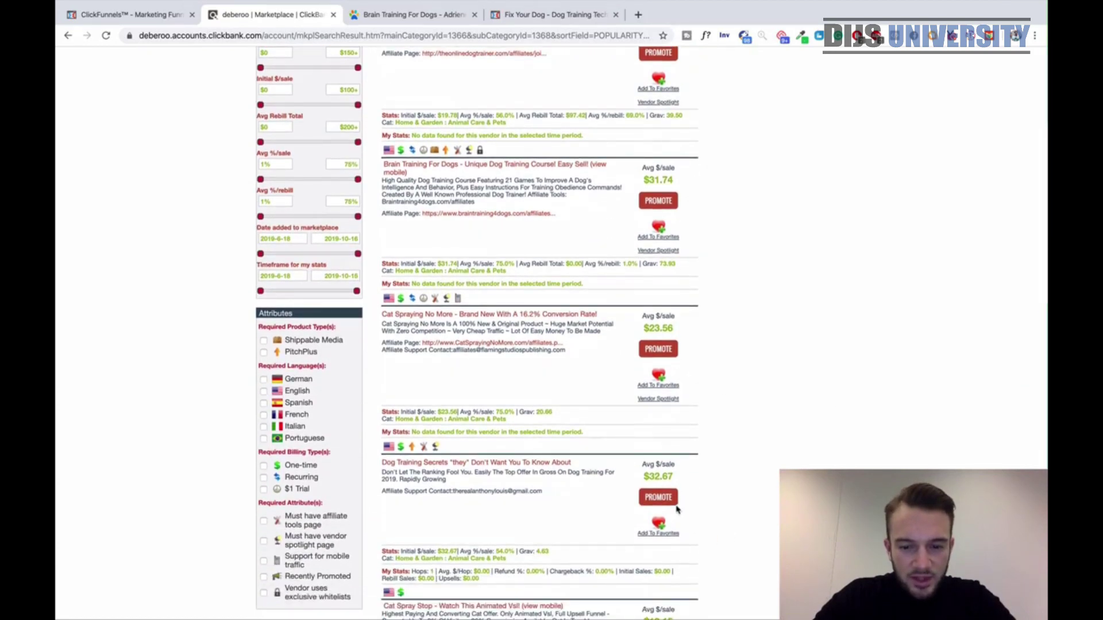
pyautogui.click(669, 503)
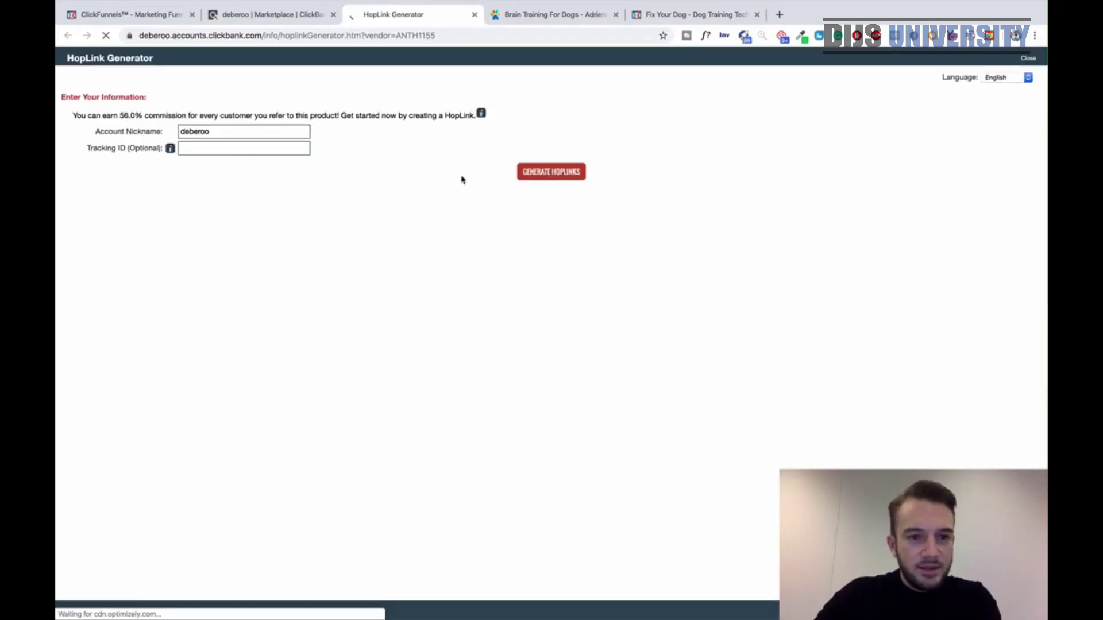
pyautogui.click(554, 178)
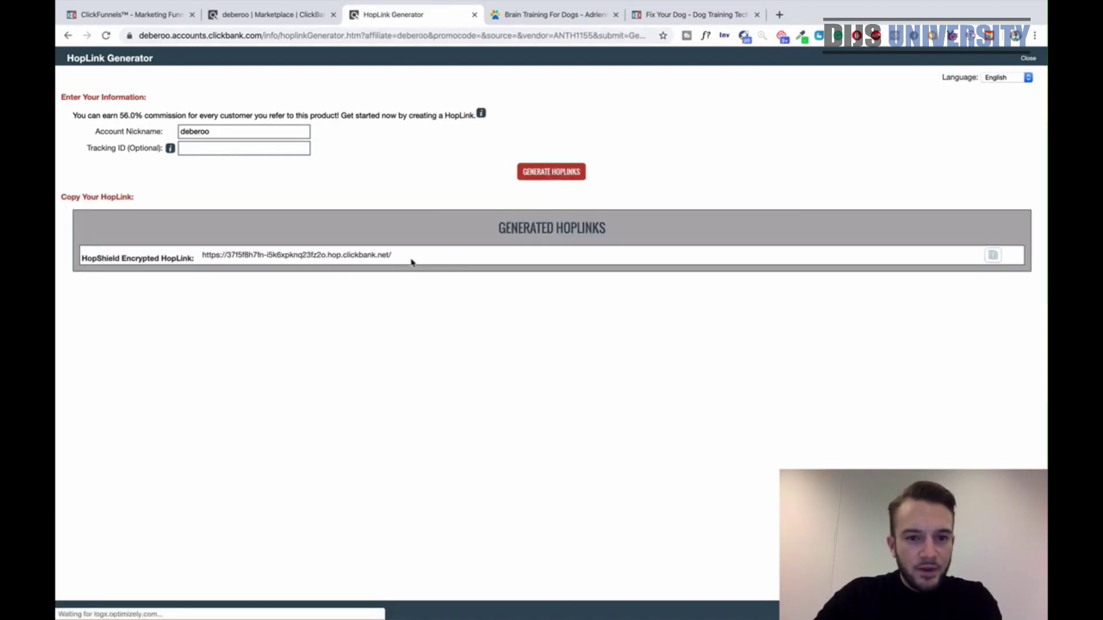
pyautogui.moveTo(392, 255); pyautogui.dragTo(202, 254)
pyautogui.press('super+c')
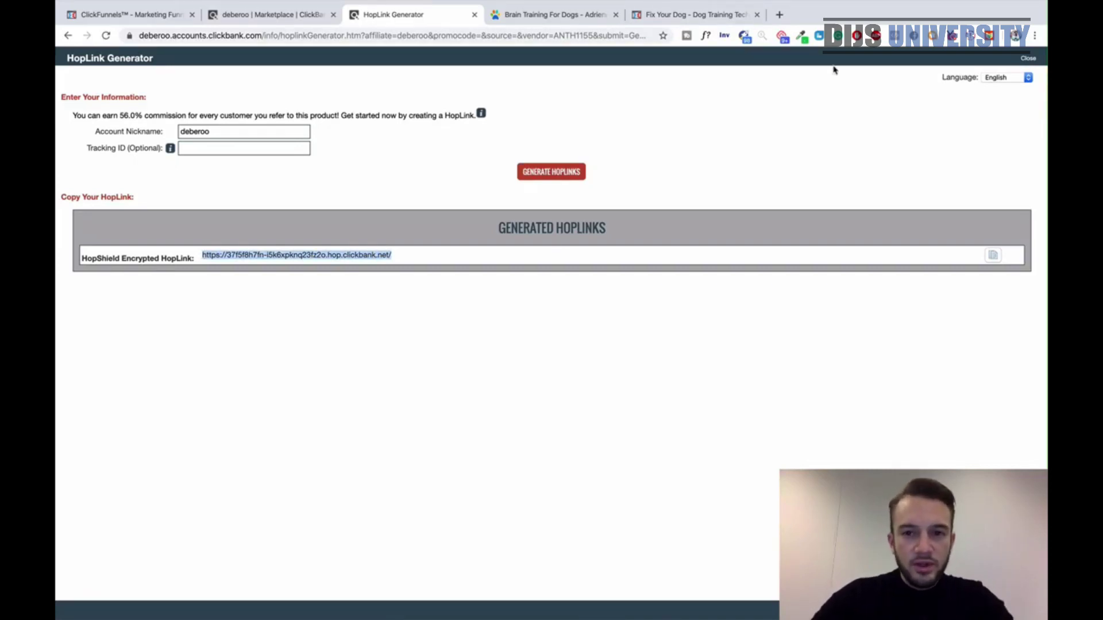
# Search Google for "url shortener" in a new browser tab.
pyautogui.click(779, 16)
pyautogui.write('url')
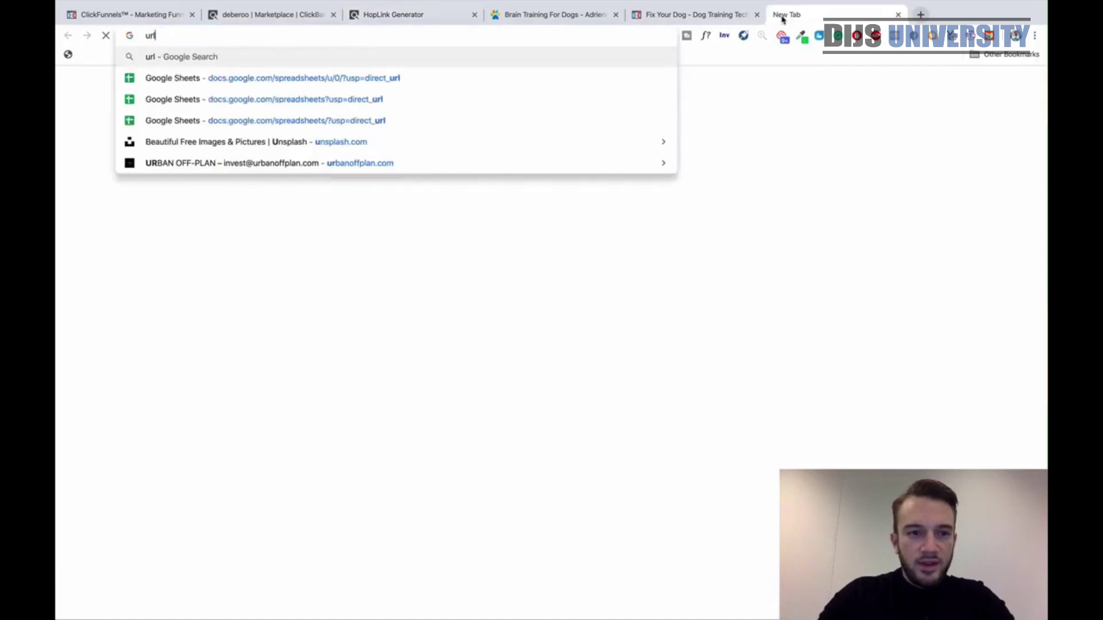
pyautogui.write('sh')
pyautogui.press('BackSpace')
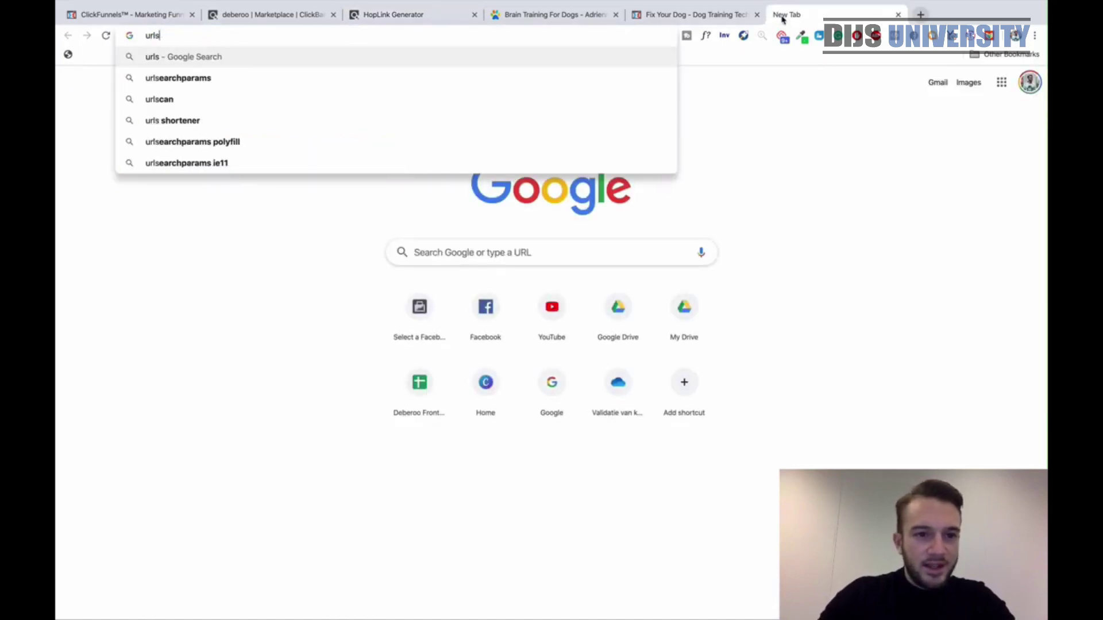
pyautogui.write('hor')
pyautogui.press('Down')
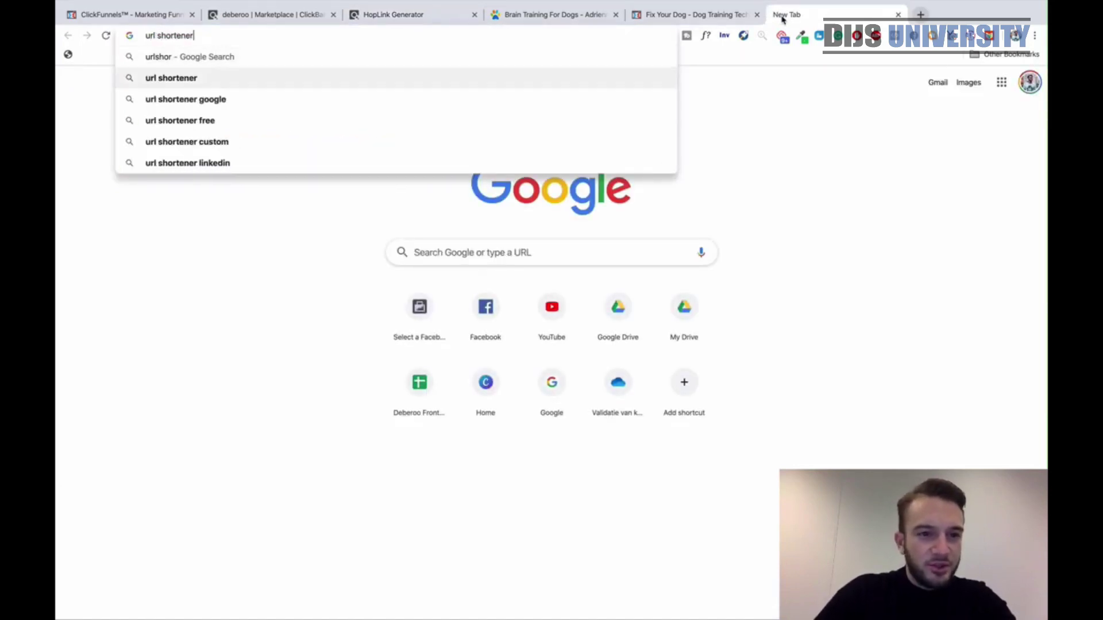
pyautogui.press('Return')
pyautogui.click(715, 17)
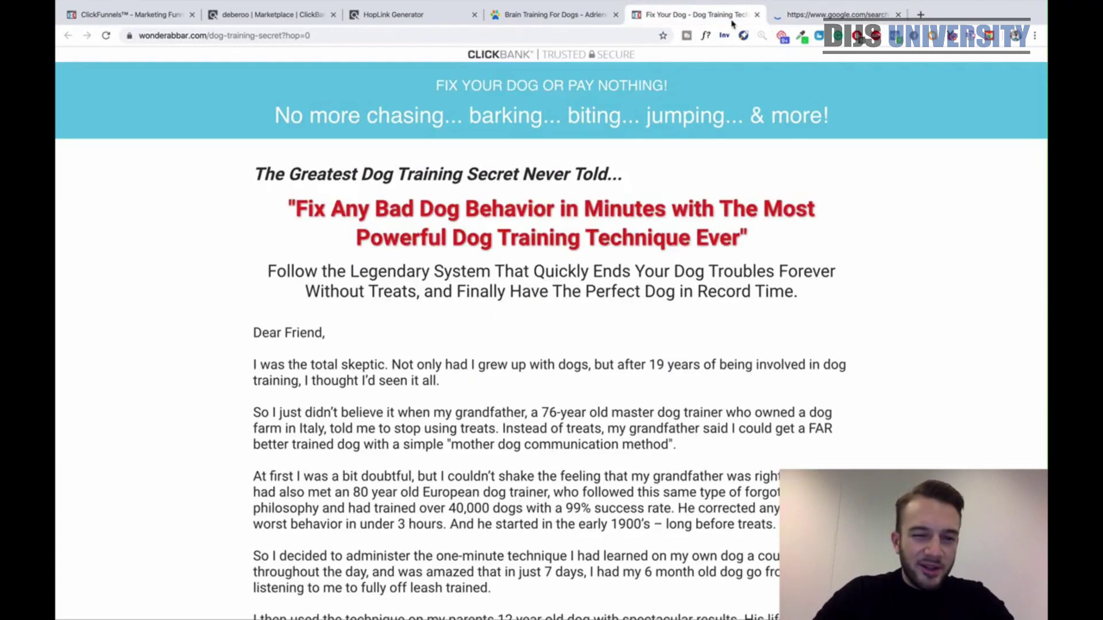
pyautogui.click(566, 19)
pyautogui.click(386, 18)
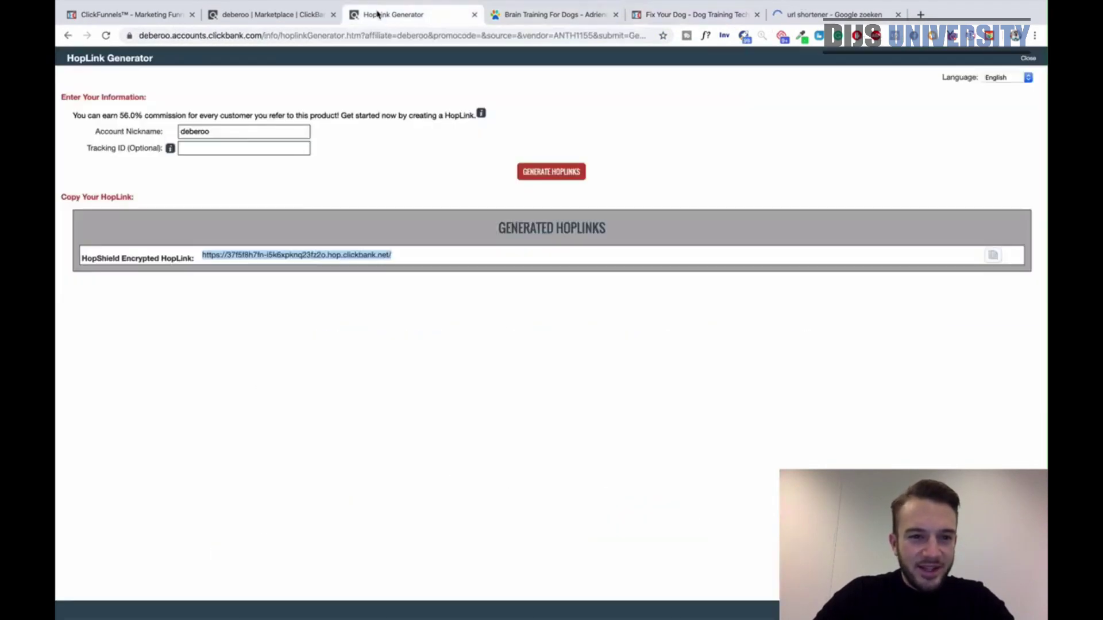
# Return to the URL shortener search results and open the Bitly website.
pyautogui.click(830, 15)
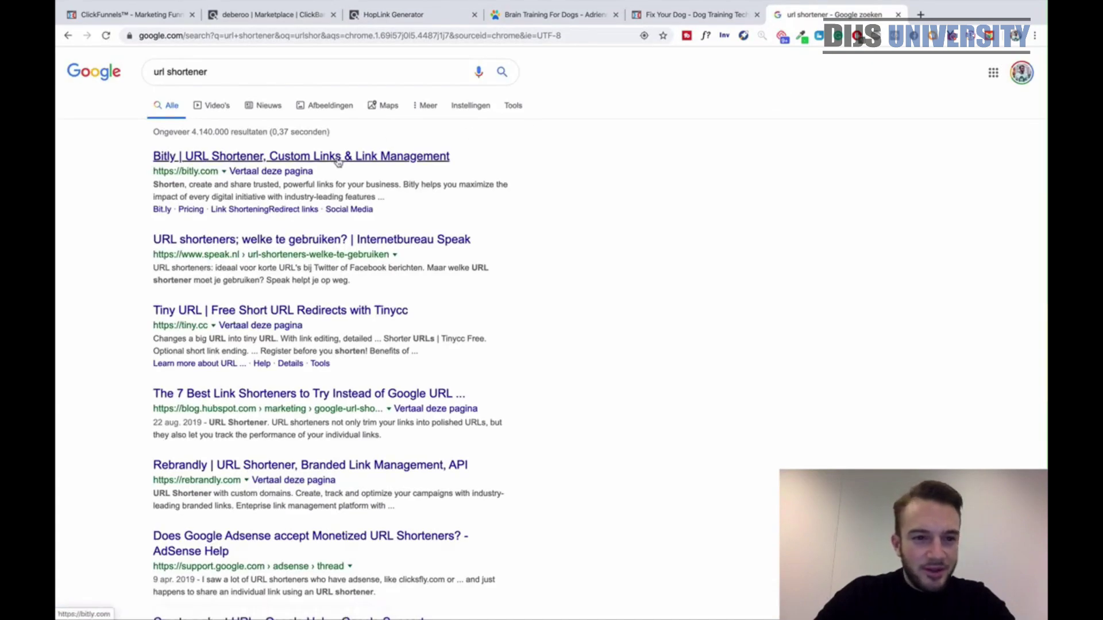
pyautogui.click(236, 158)
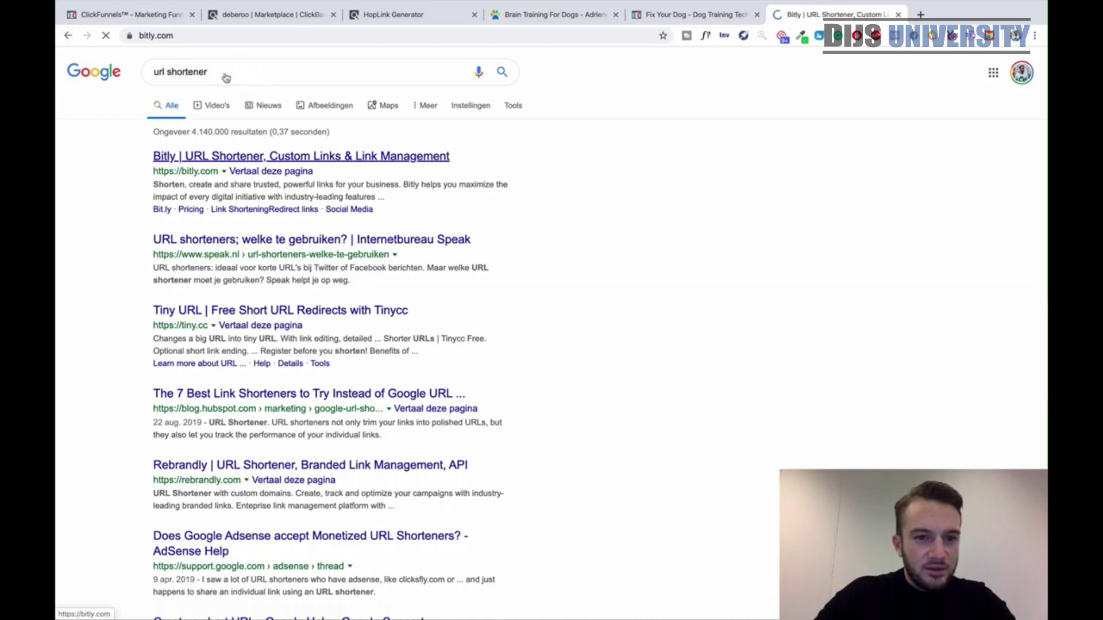
pyautogui.click(68, 36)
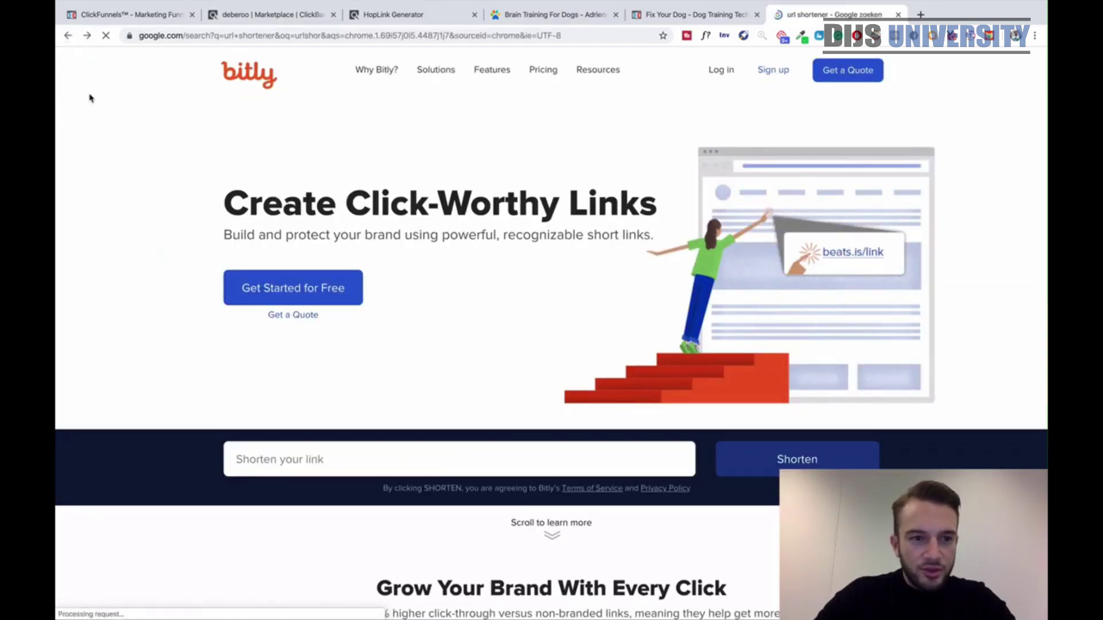
pyautogui.click(87, 36)
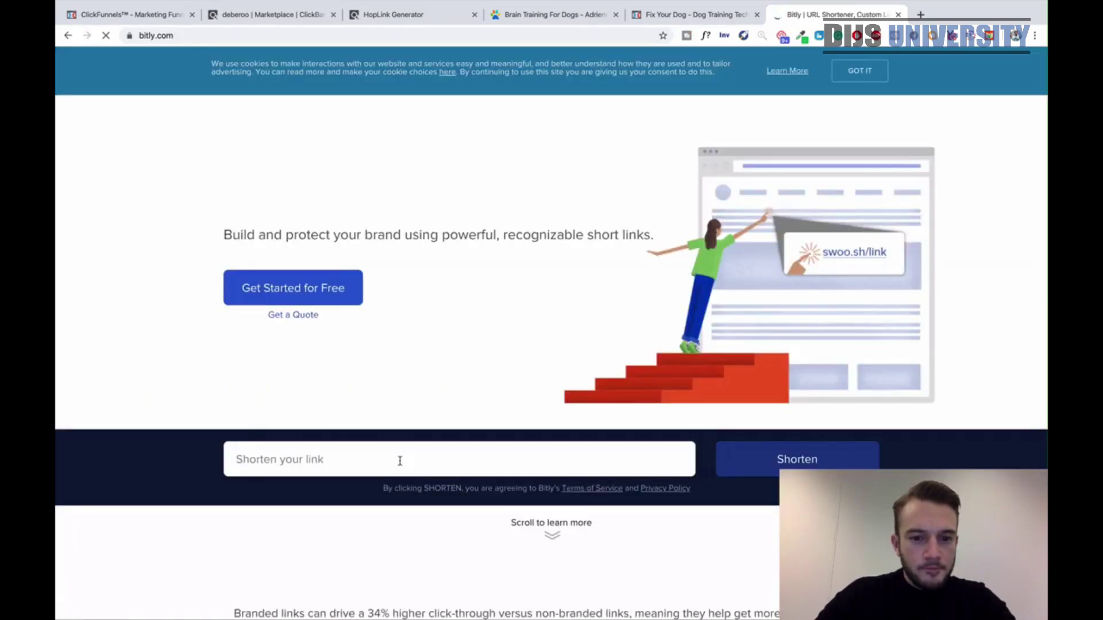
# Shorten the copied ClickBank HopLink with Bitly and copy the resulting short link.
pyautogui.click(403, 459)
pyautogui.press('super+v')
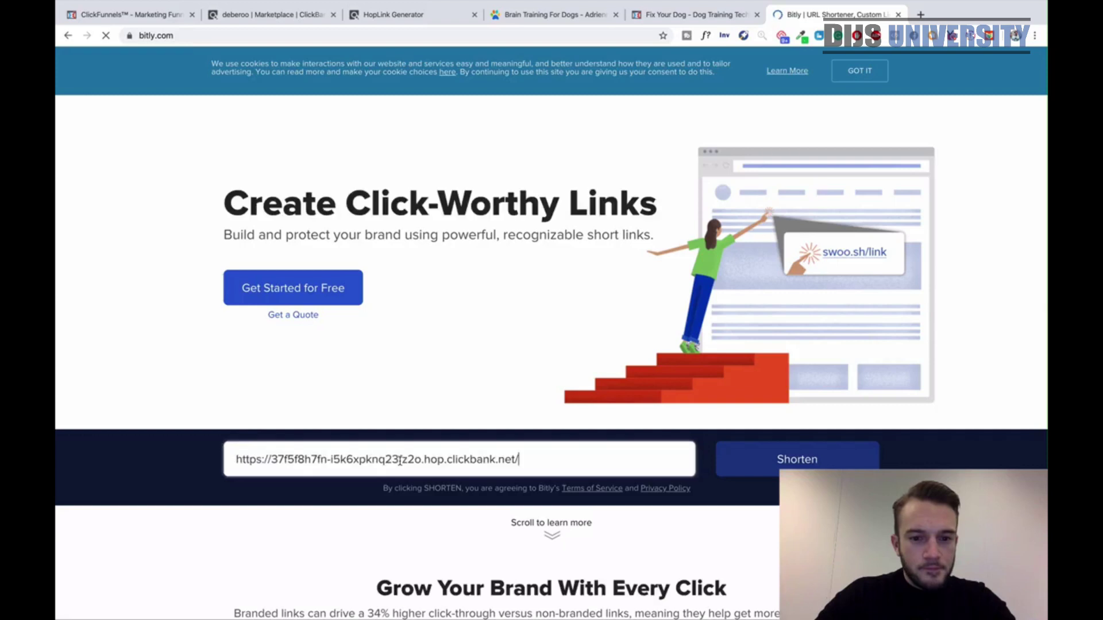
pyautogui.click(788, 458)
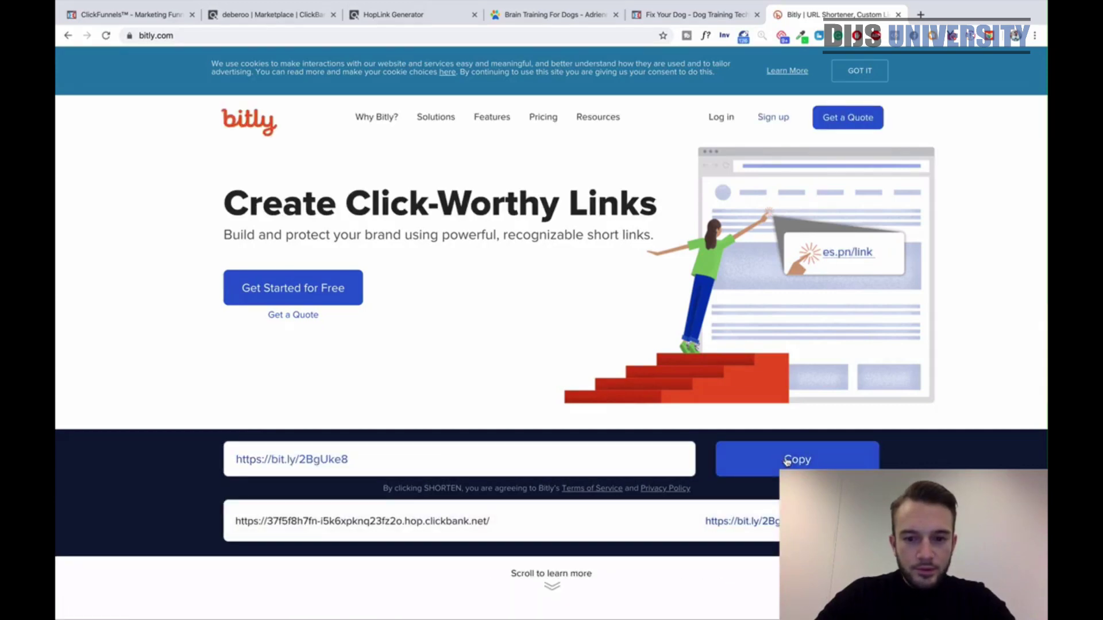
pyautogui.click(787, 461)
# Test the new Bitly short link by opening its destination page, and close that page again.
pyautogui.scroll(-2, 805, 464)
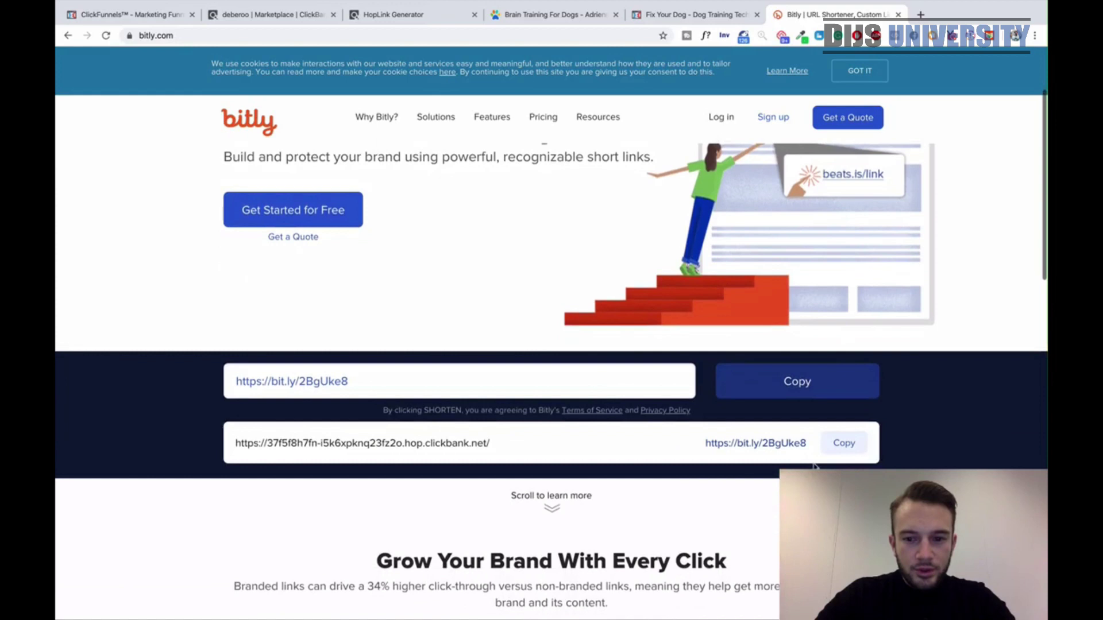
pyautogui.click(764, 443)
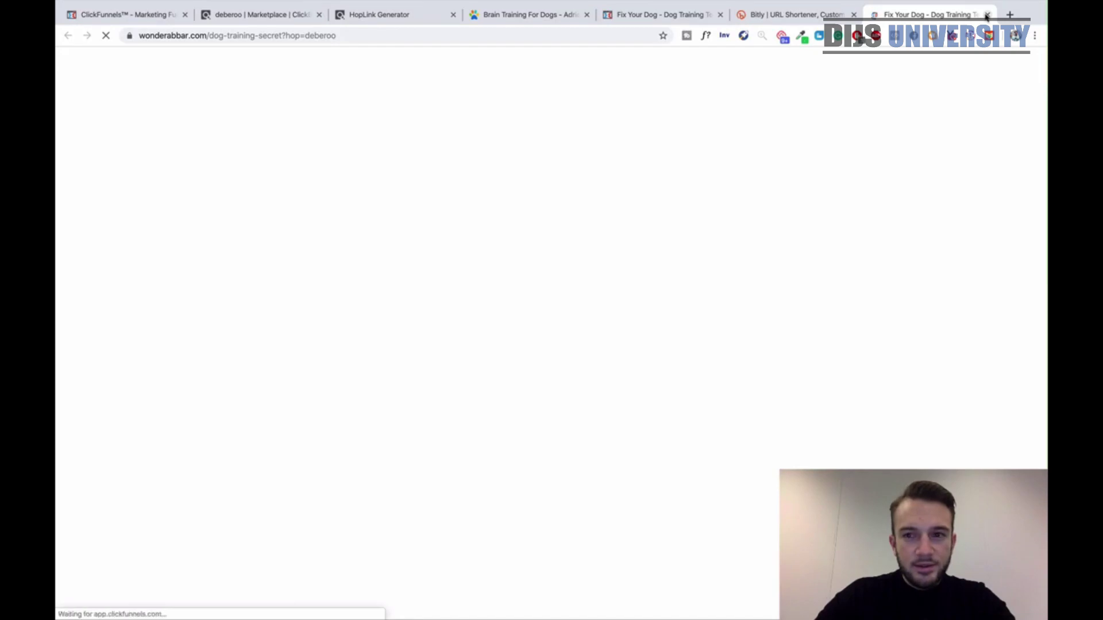
pyautogui.click(986, 15)
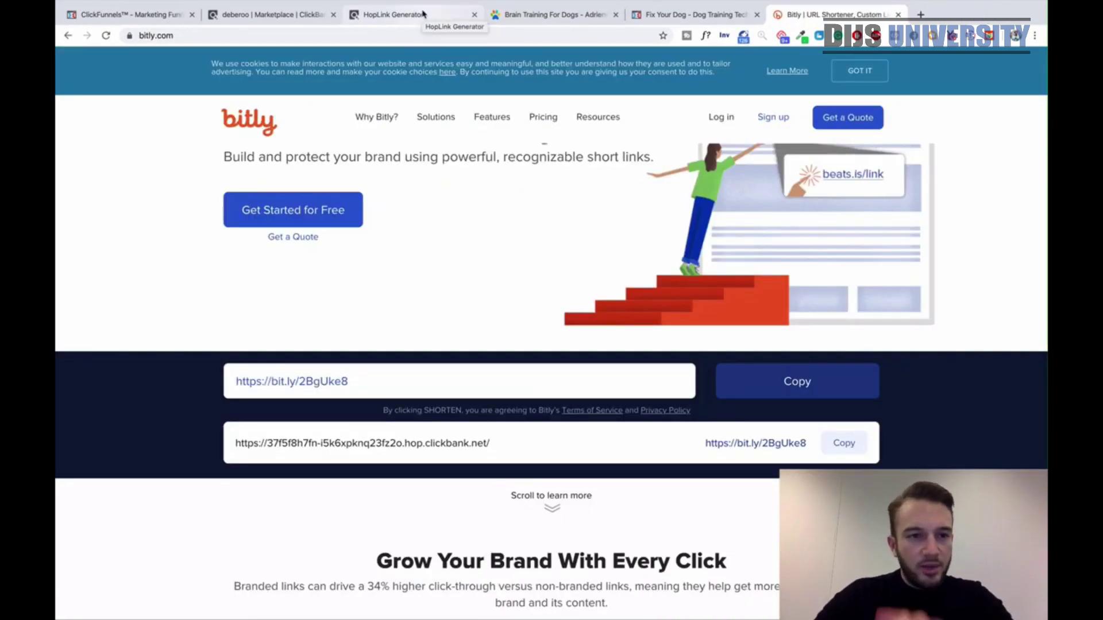
# Open the Facebook Template page of the ClickFunnels sweepstake bridge funnel for editing and show it in mobile view.
pyautogui.click(160, 18)
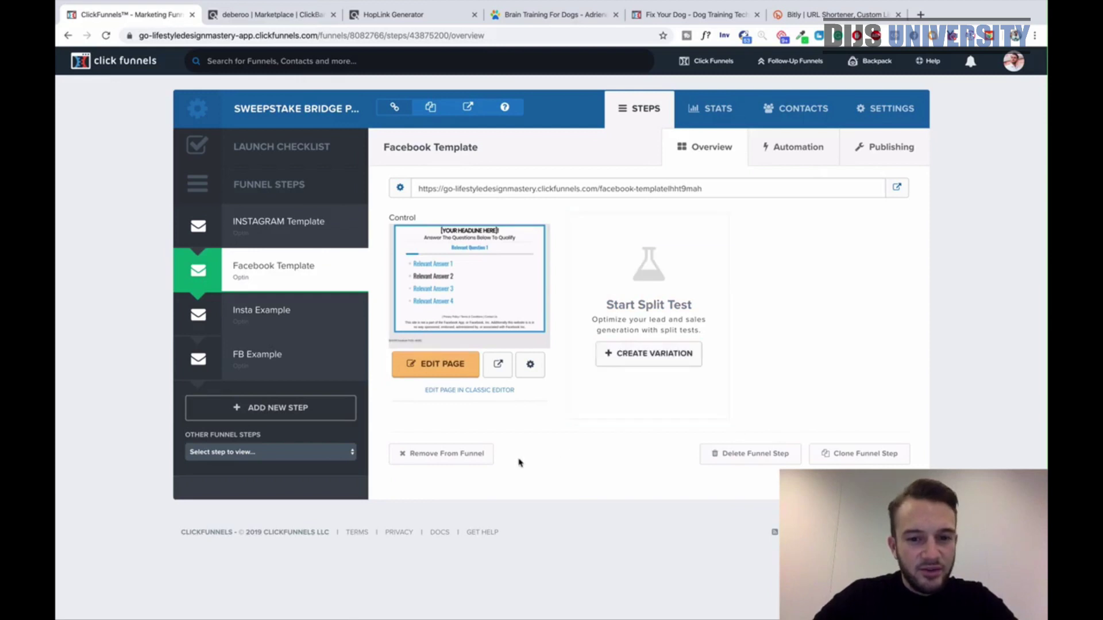
pyautogui.click(440, 367)
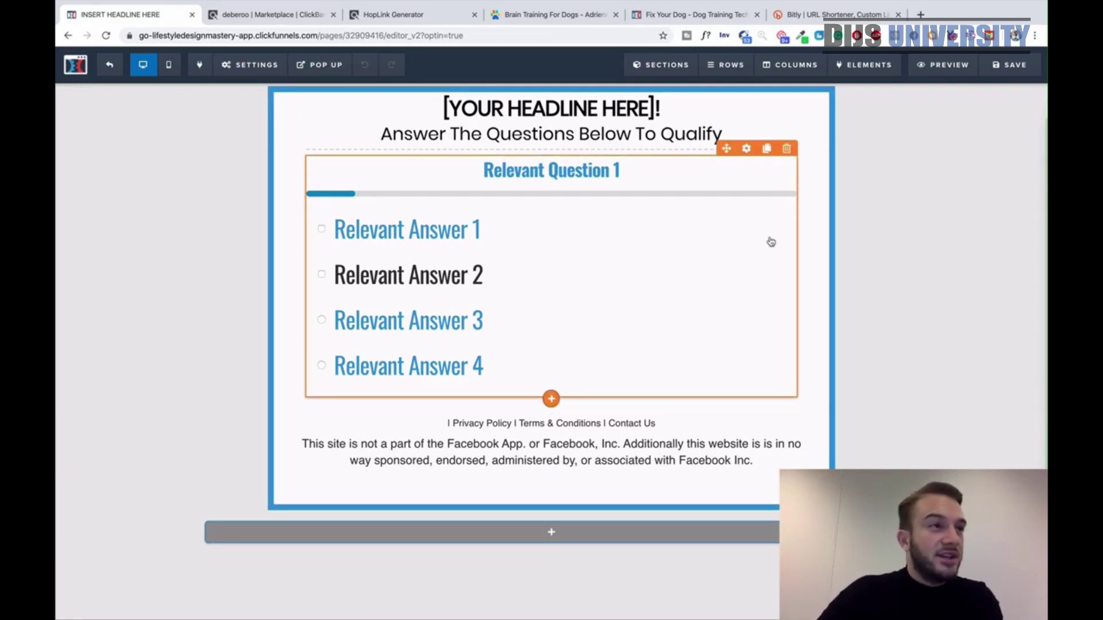
pyautogui.click(634, 115)
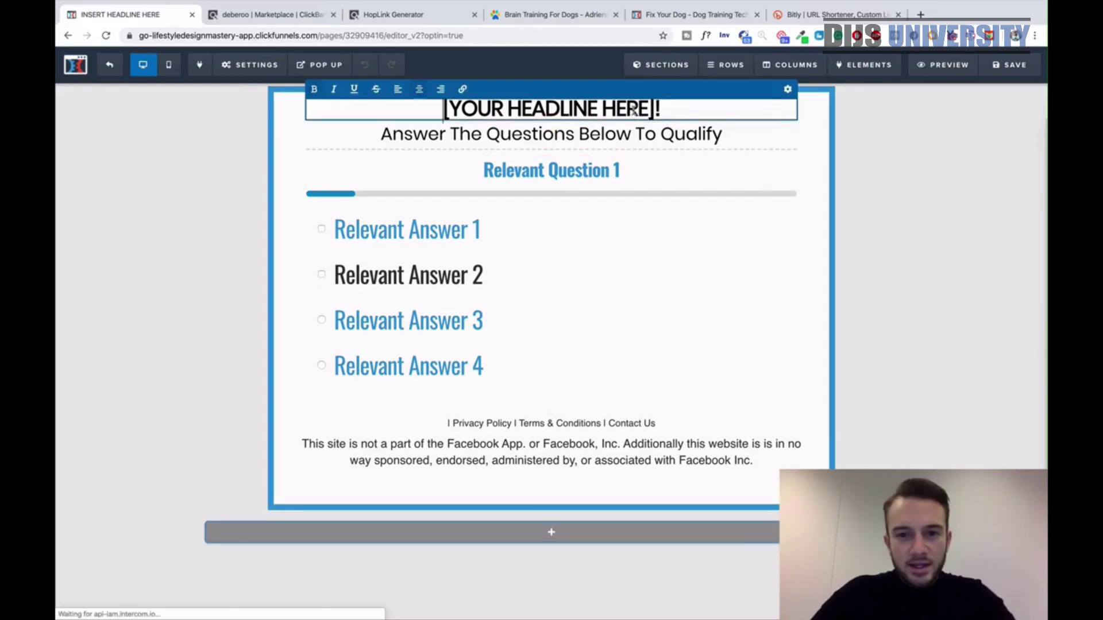
pyautogui.click(875, 149)
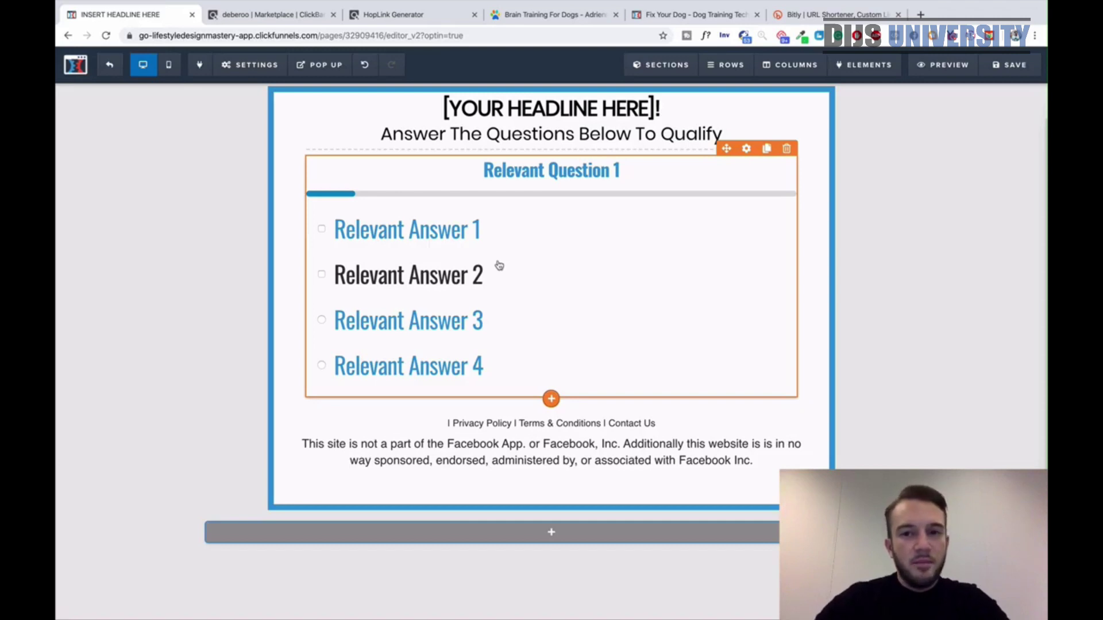
pyautogui.click(554, 108)
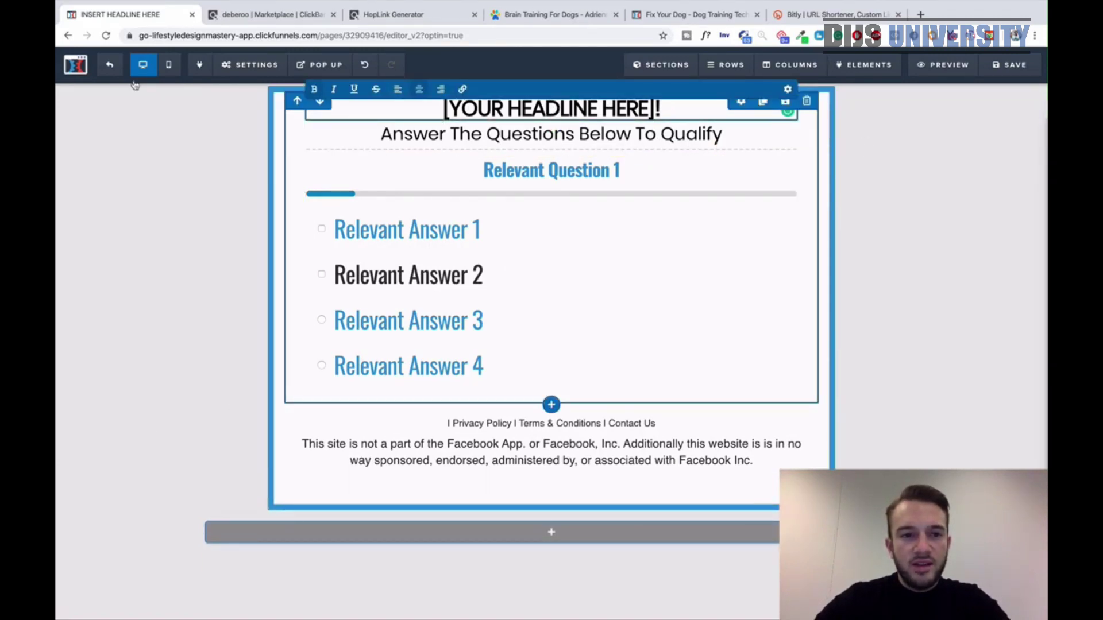
pyautogui.click(171, 63)
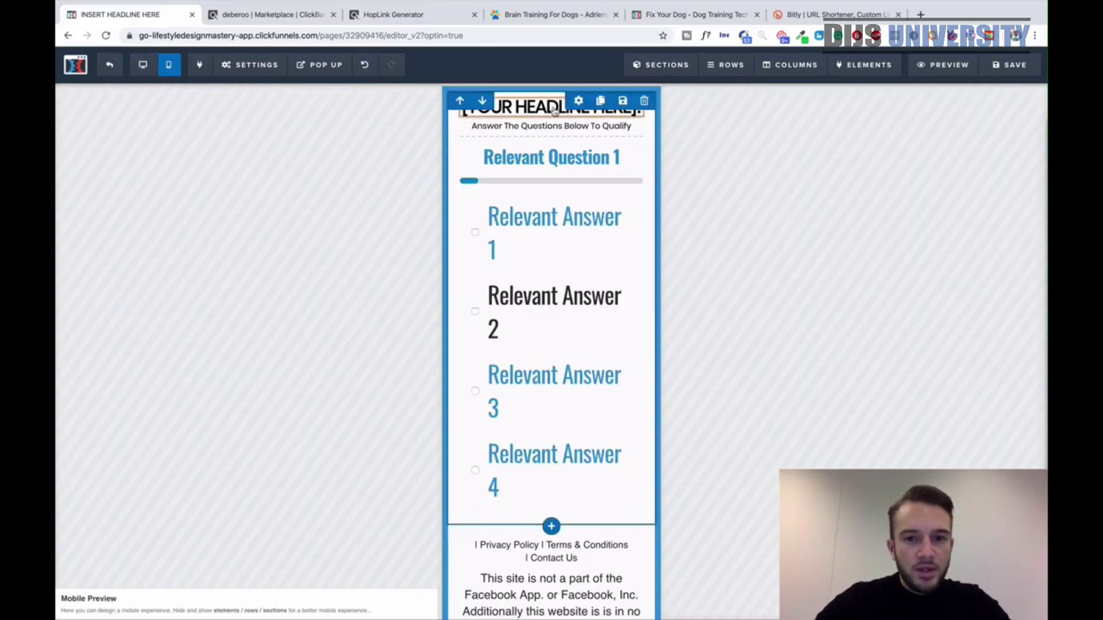
# Delete the placeholder words between the brackets of the page headline.
pyautogui.click(517, 106)
pyautogui.click(516, 107)
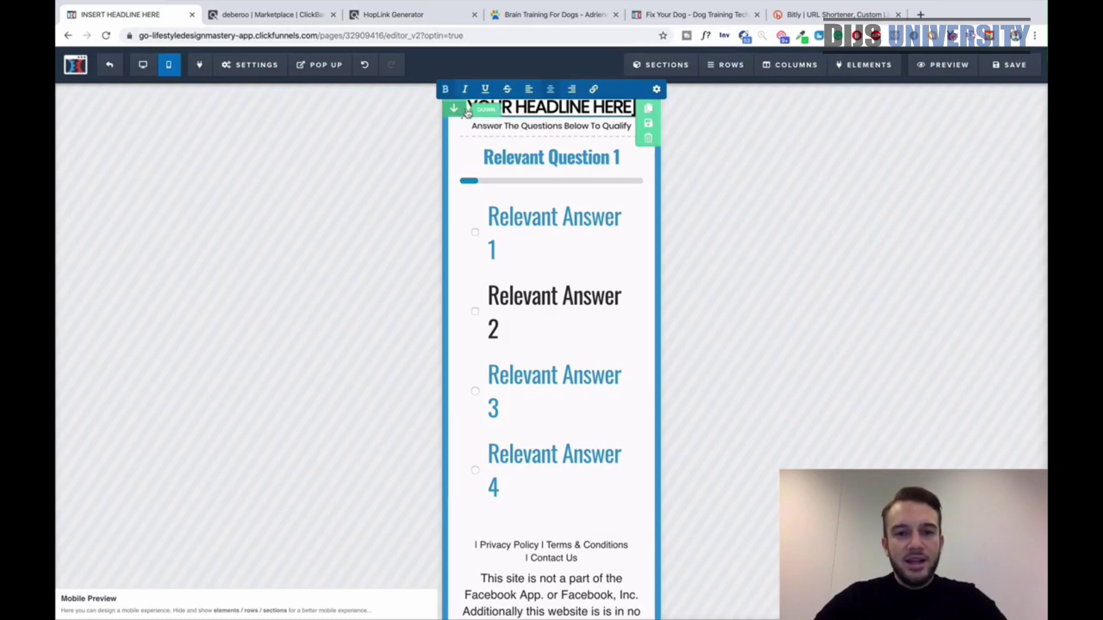
pyautogui.moveTo(508, 107); pyautogui.dragTo(548, 107)
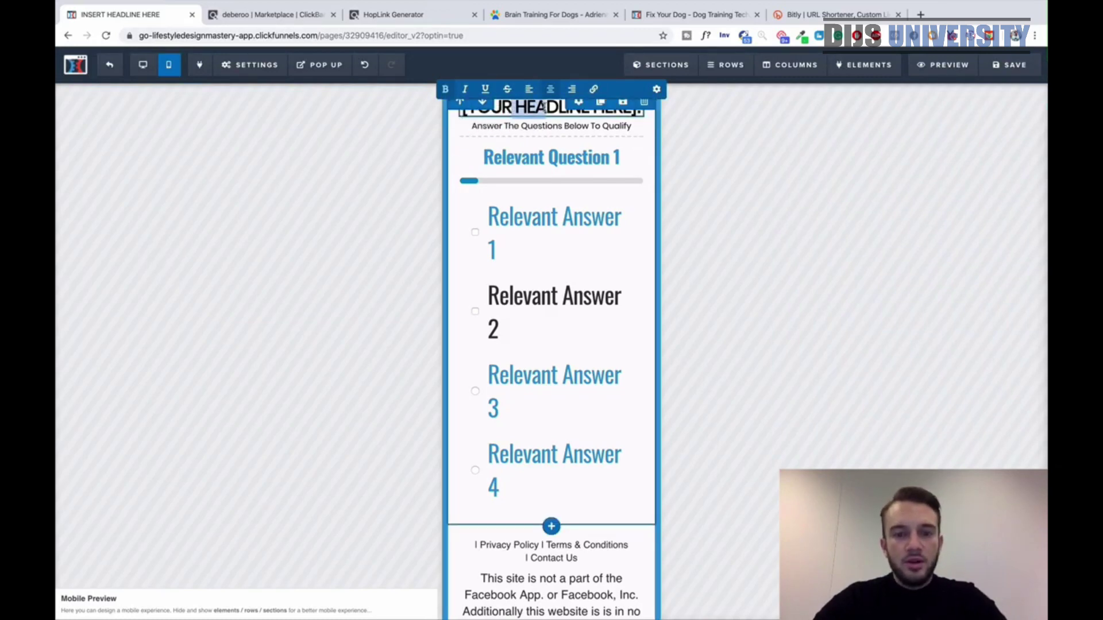
pyautogui.press('BackSpace')
pyautogui.press('BackSpace')
pyautogui.press('BackSpace')
pyautogui.press('BackSpace')
pyautogui.press('BackSpace')
pyautogui.press('BackSpace')
pyautogui.press('BackSpace')
pyautogui.press('BackSpace')
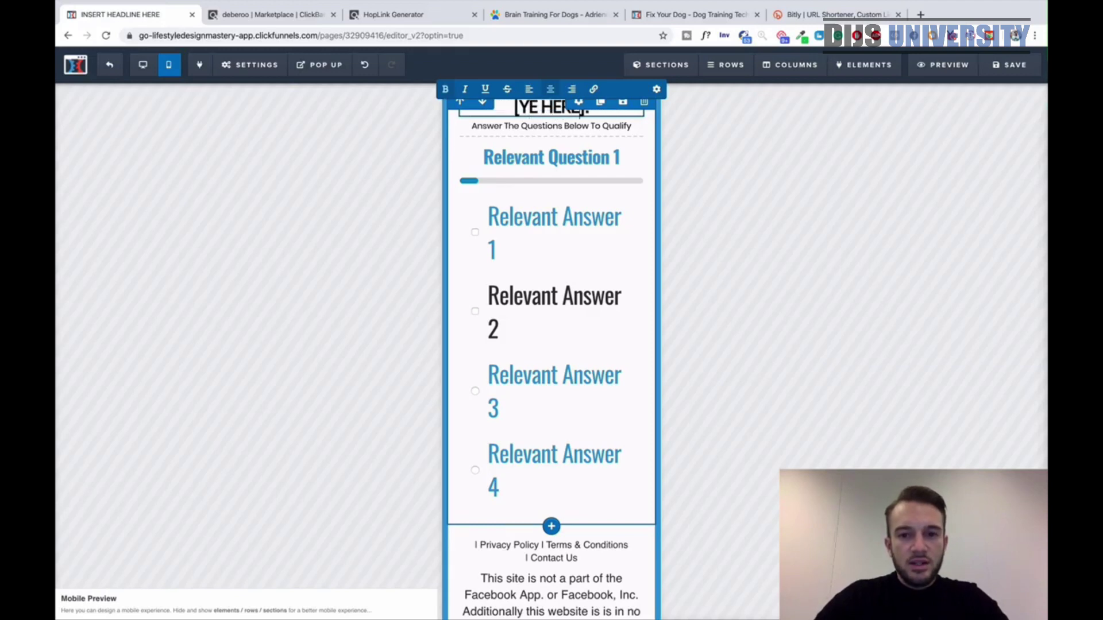
pyautogui.press('BackSpace')
pyautogui.press('BackSpace')
pyautogui.press('BackSpace')
pyautogui.press('BackSpace')
pyautogui.press('BackSpace')
pyautogui.press('BackSpace')
pyautogui.press('BackSpace')
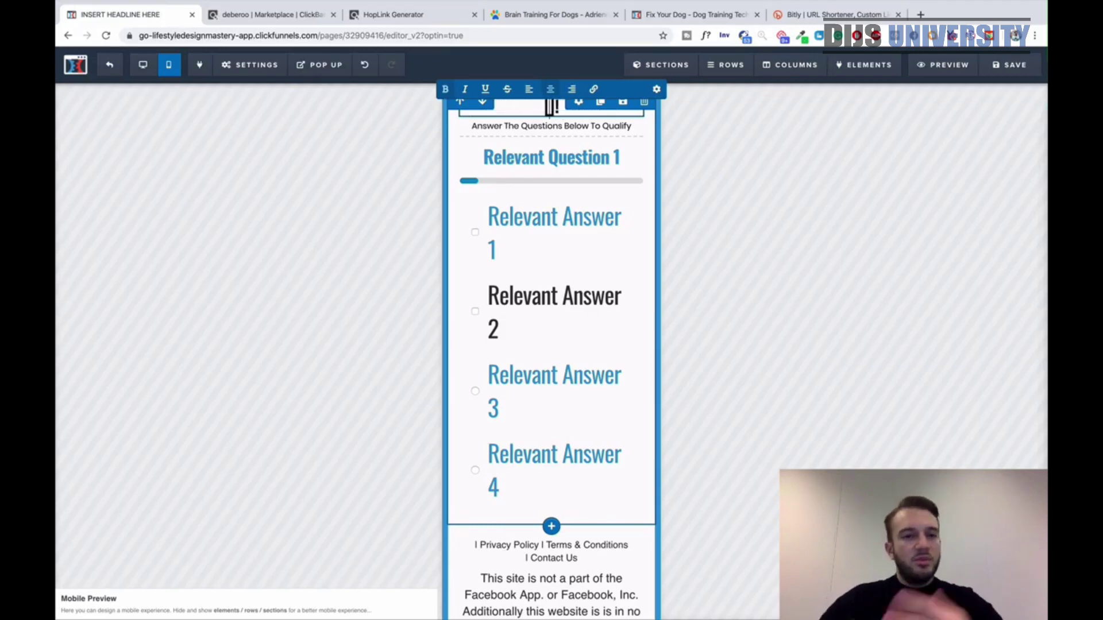
# Review the Brain Training For Dogs and Fix Your Dog sales pages and the ClickBank marketplace listing for headline ideas.
pyautogui.click(524, 17)
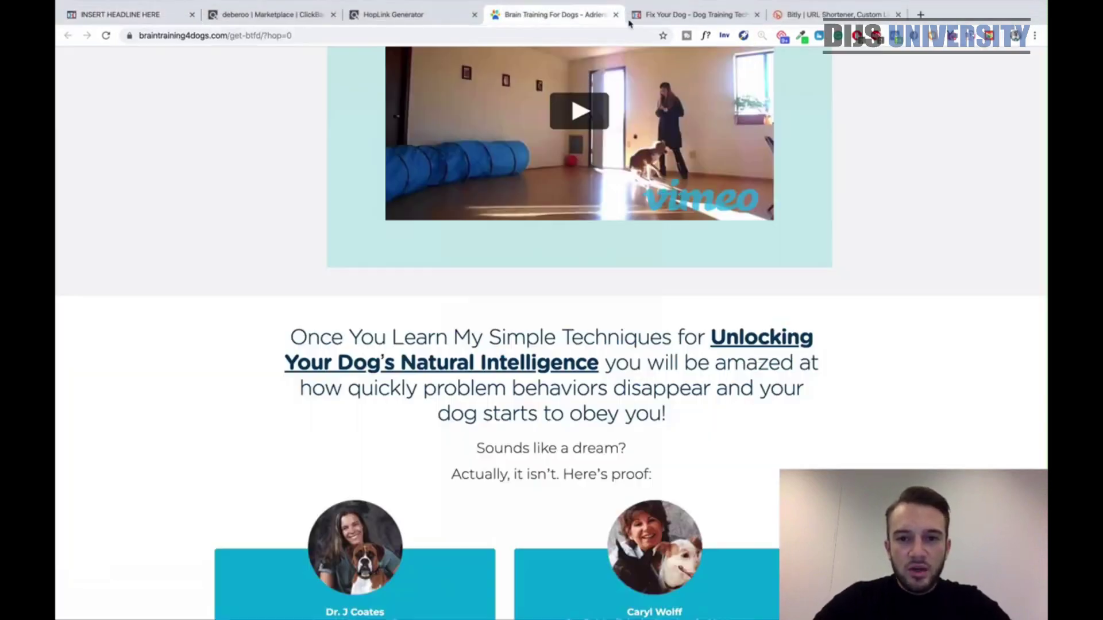
pyautogui.click(655, 17)
pyautogui.scroll(3, 615, 328)
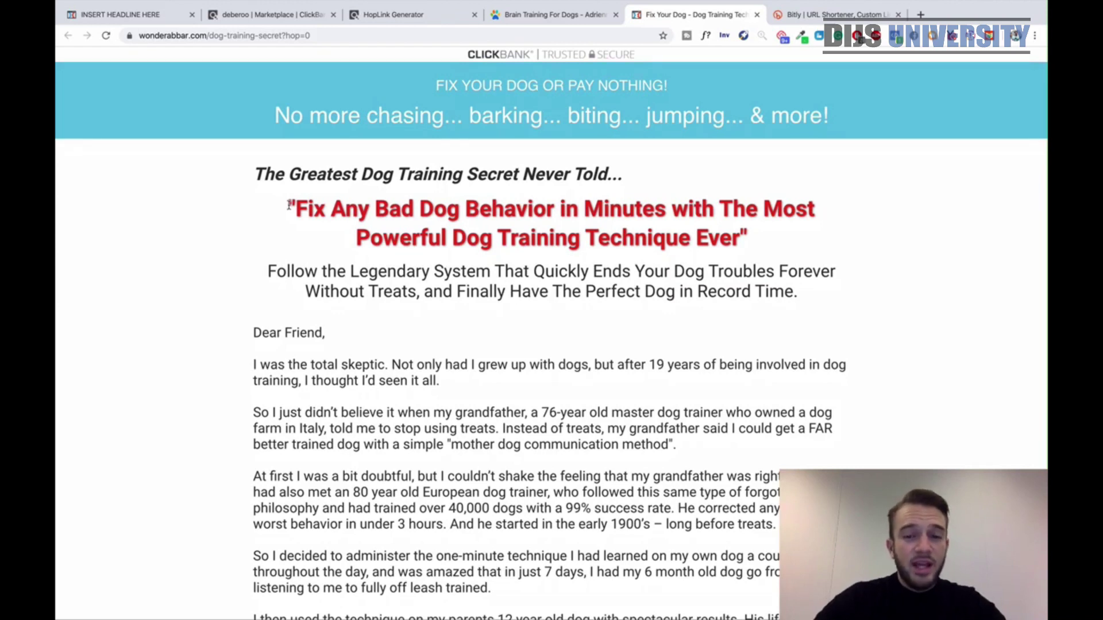
pyautogui.moveTo(289, 205); pyautogui.dragTo(845, 238)
pyautogui.click(844, 239)
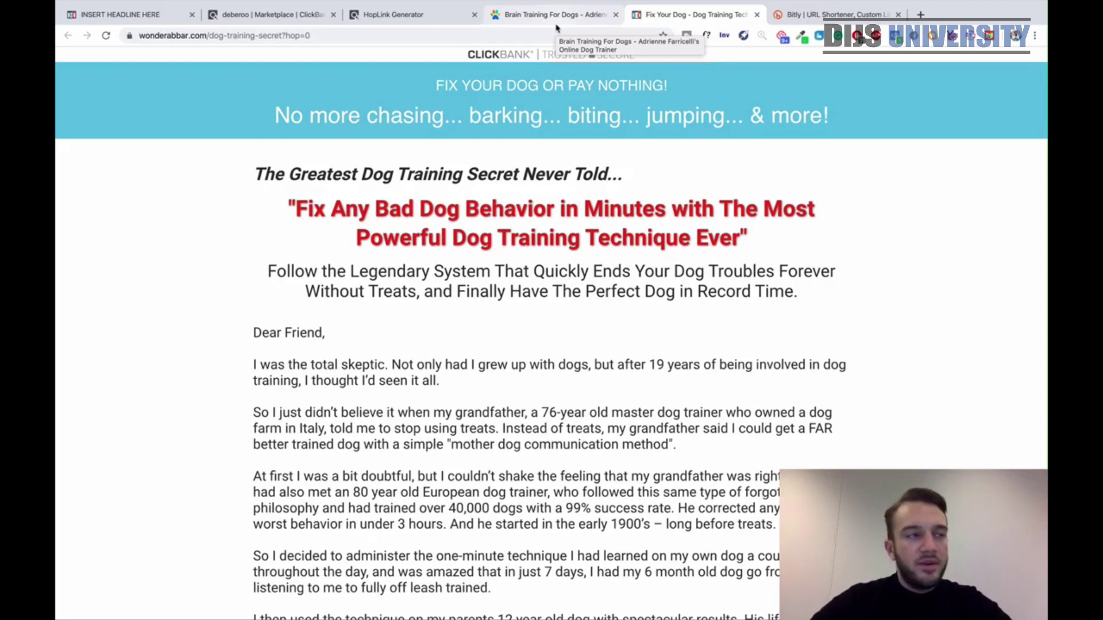
pyautogui.click(466, 15)
pyautogui.click(296, 18)
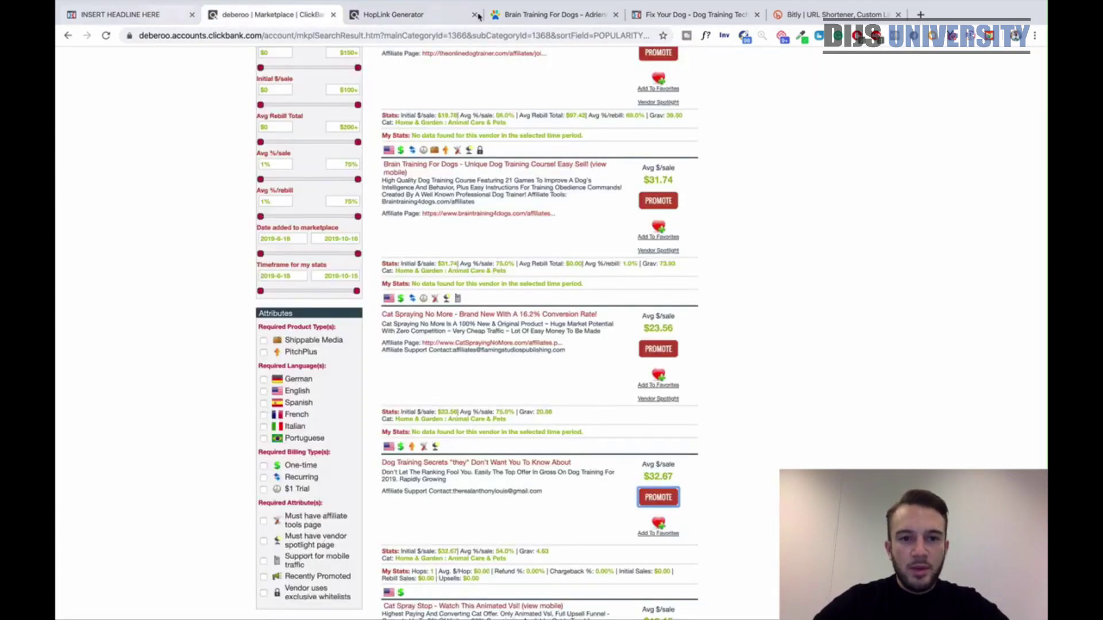
# Clear the leftover brackets and exclamation mark from the template headline, and check the Fix Your Dog sales page headline for wording.
pyautogui.click(106, 16)
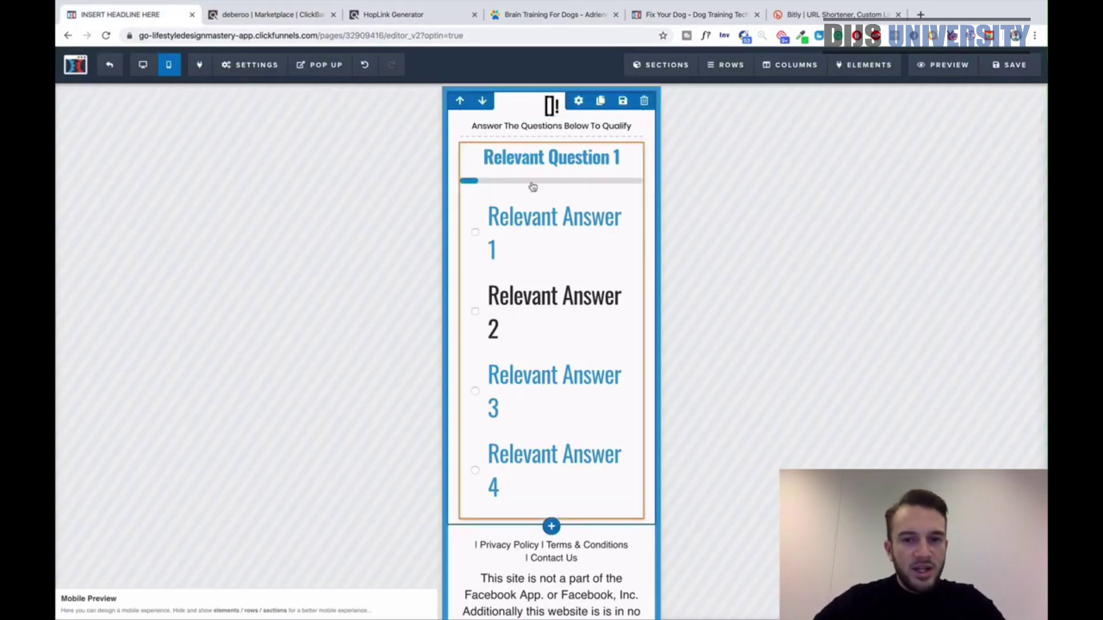
pyautogui.scroll(-1, 533, 186)
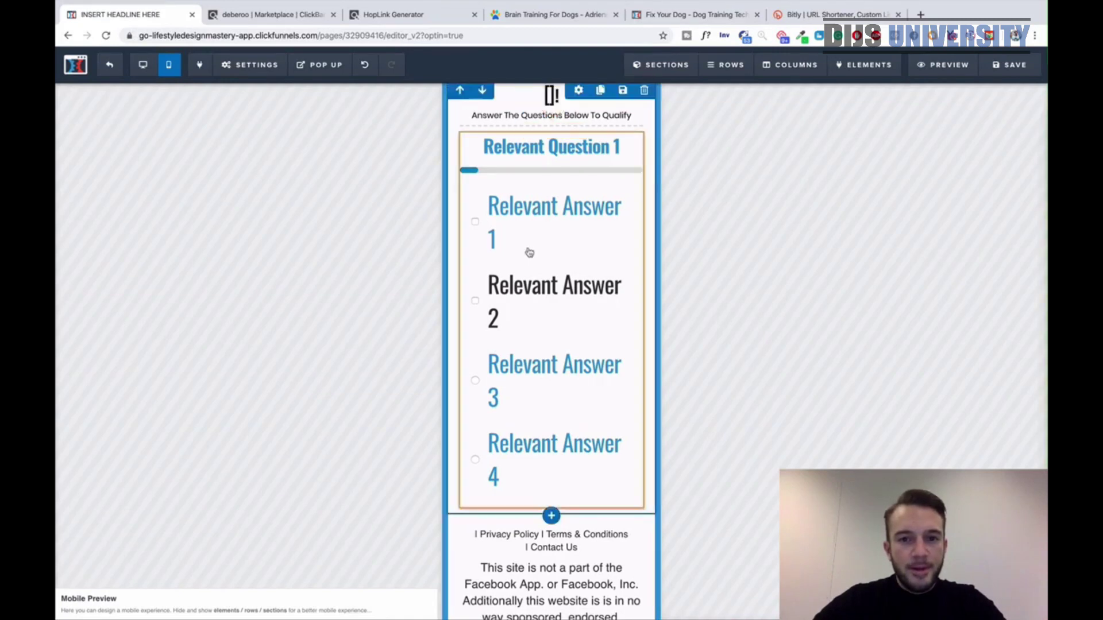
pyautogui.scroll(1, 529, 252)
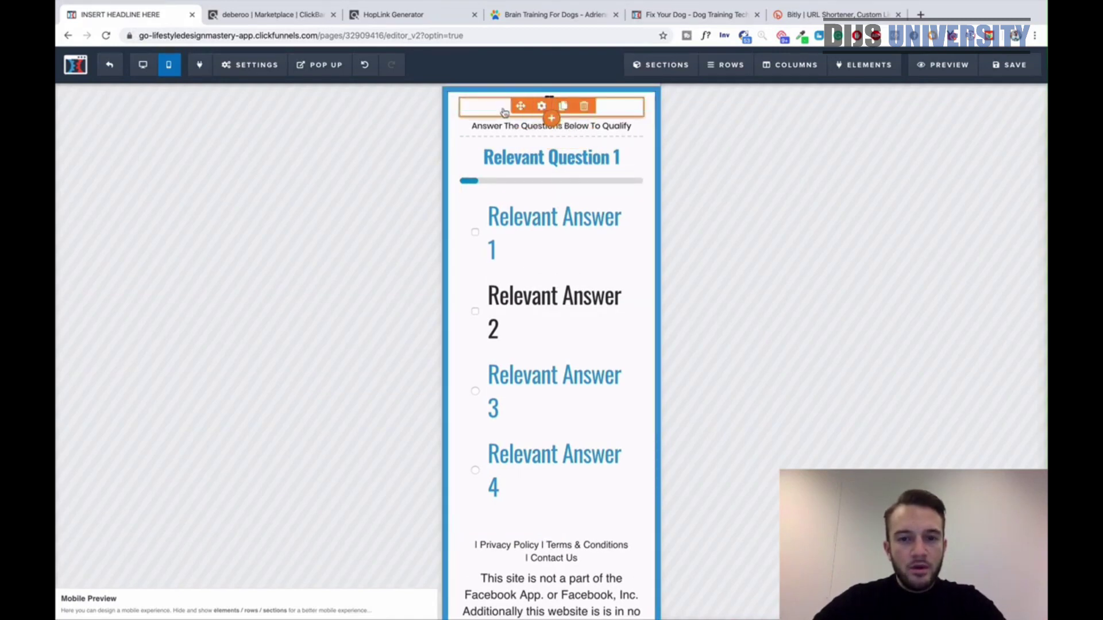
pyautogui.click(550, 107)
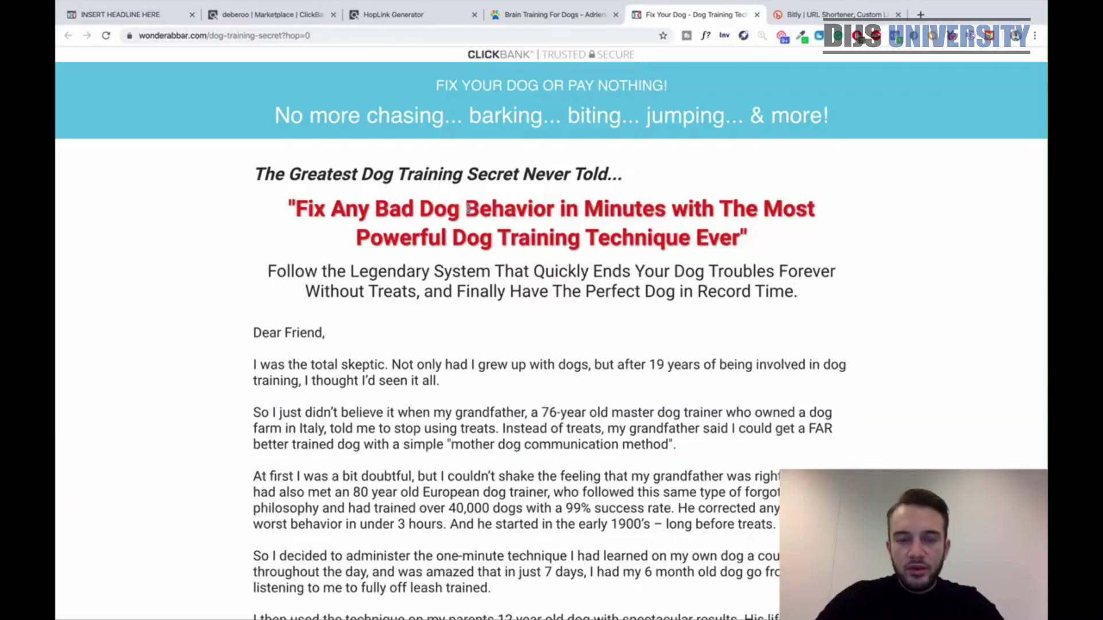
pyautogui.moveTo(466, 210); pyautogui.dragTo(556, 210)
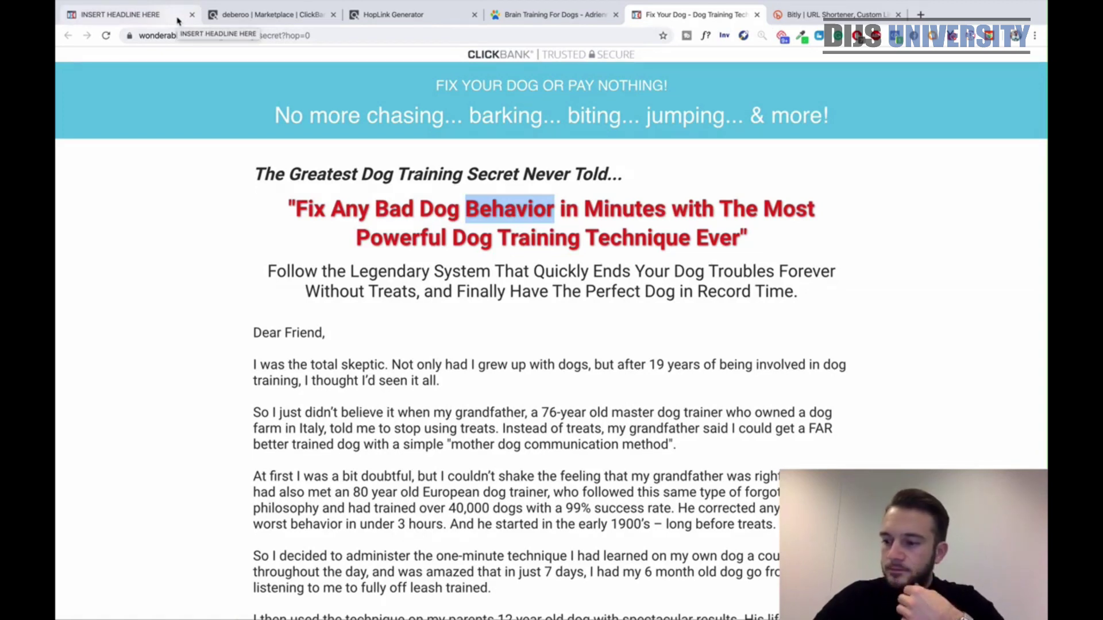
pyautogui.click(99, 15)
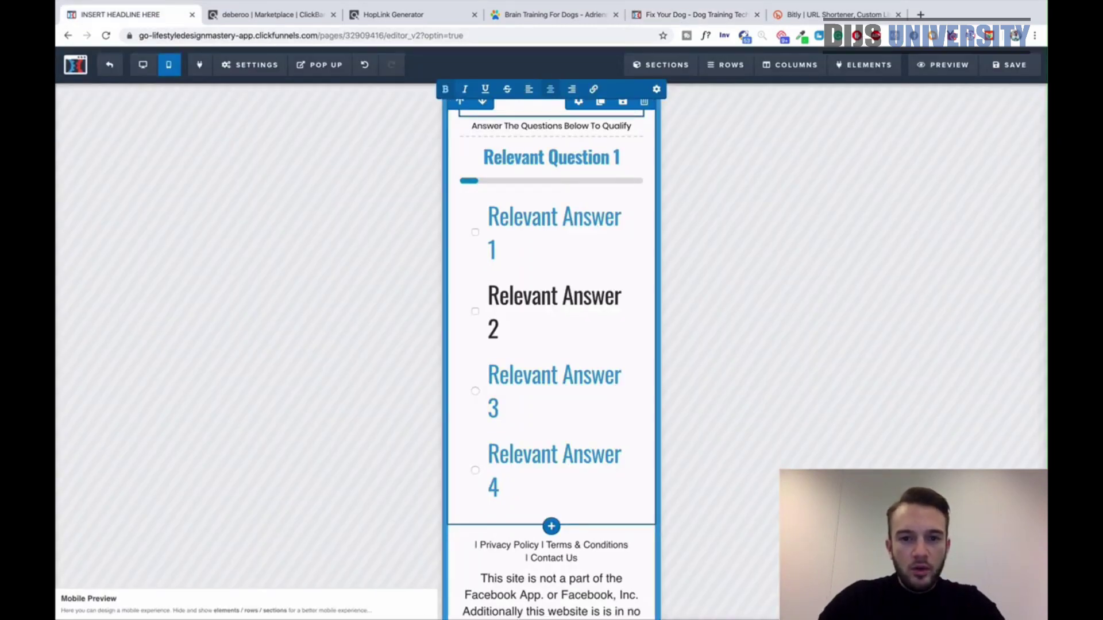
# Enter the page headline "Want Your Dog To Be Obedient Without Spending Countless Hours Training It?".
pyautogui.write('Want Your Dog To Be')
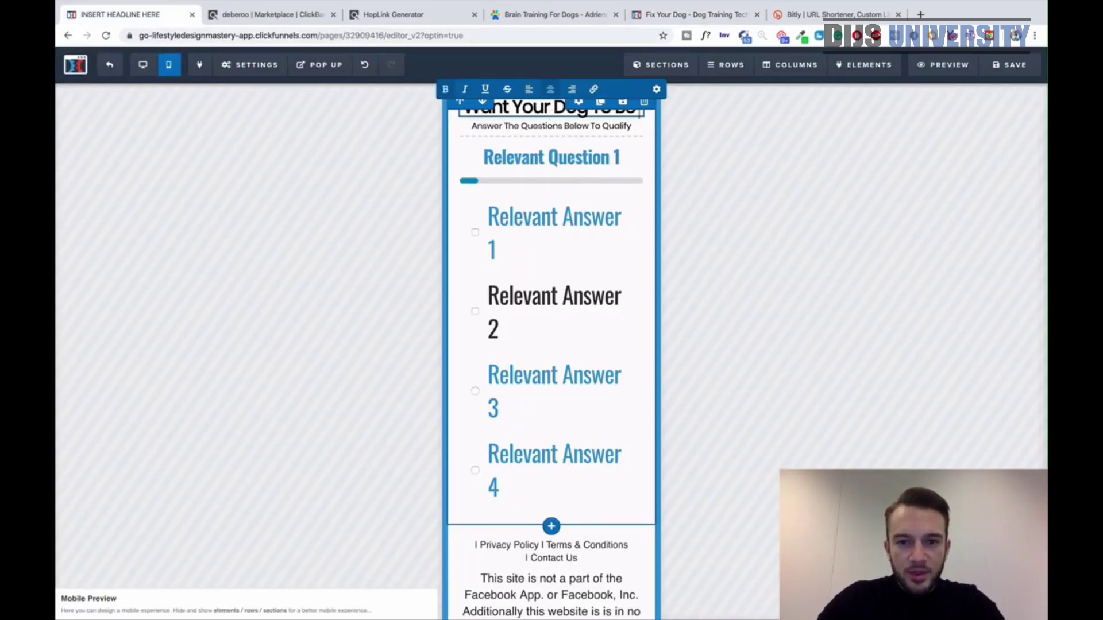
pyautogui.write(' Obedient Without')
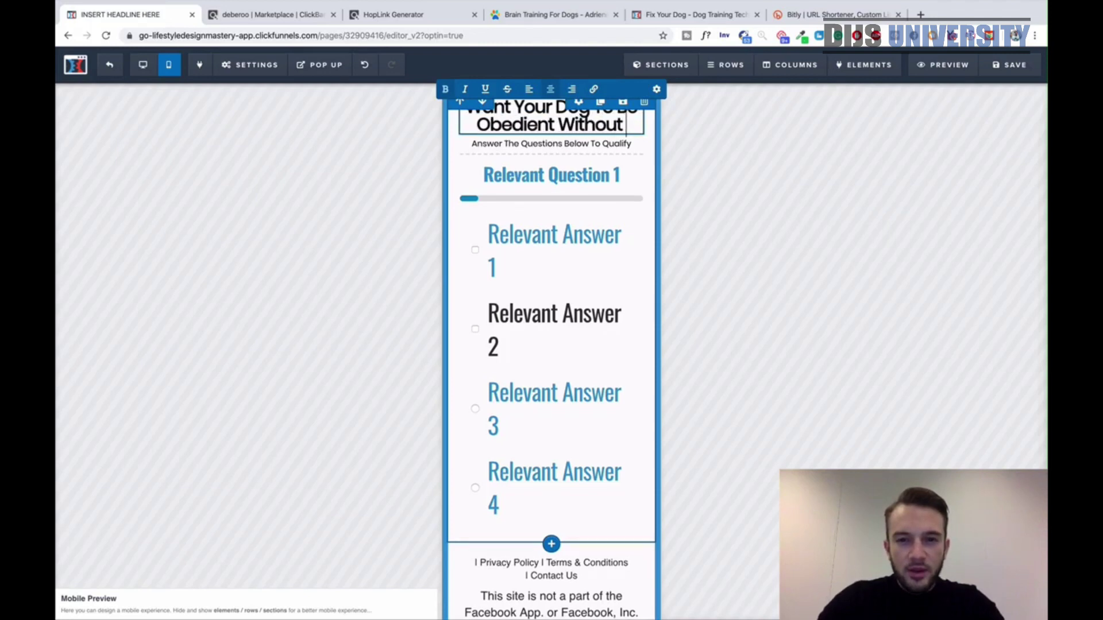
pyautogui.write(' Spending Coulnt')
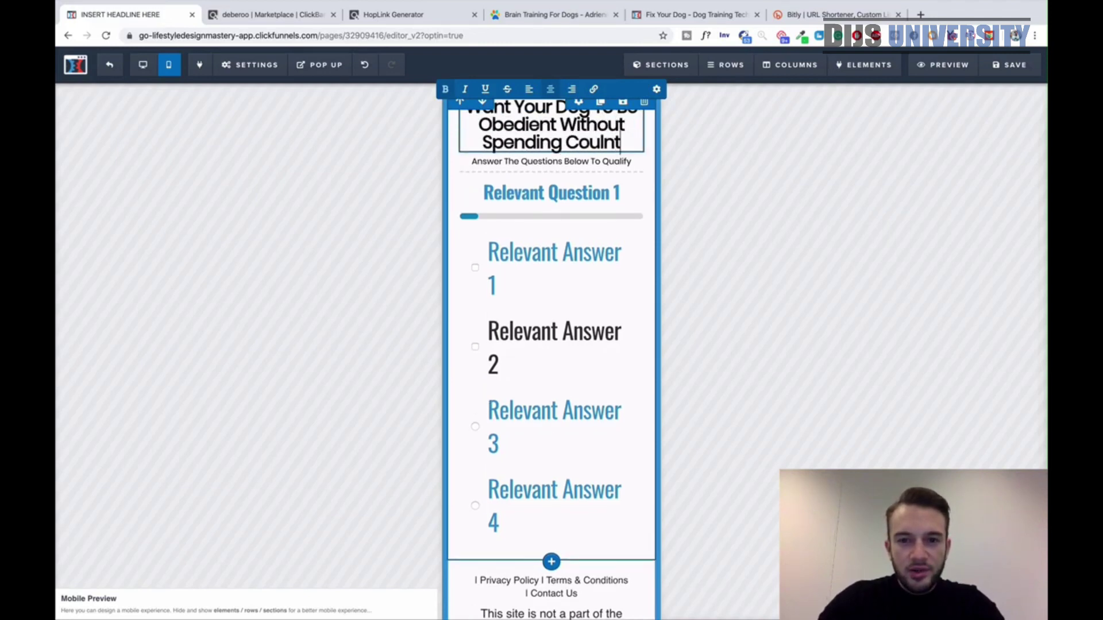
pyautogui.press('BackSpace')
pyautogui.press('BackSpace')
pyautogui.press('BackSpace')
pyautogui.write('ntless Hours')
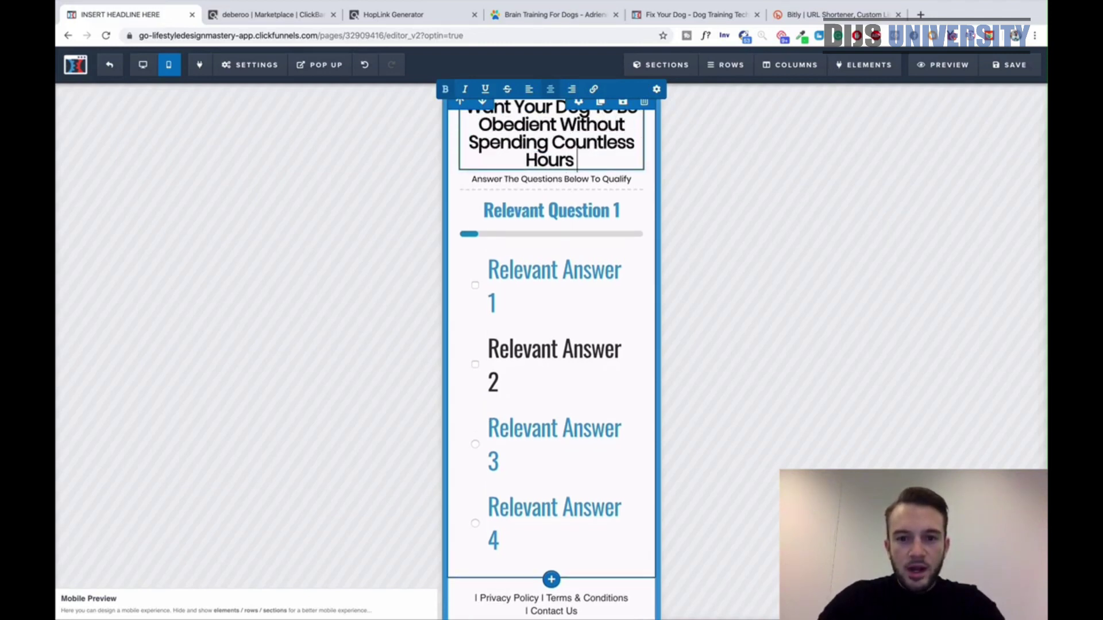
pyautogui.write(' Training It?')
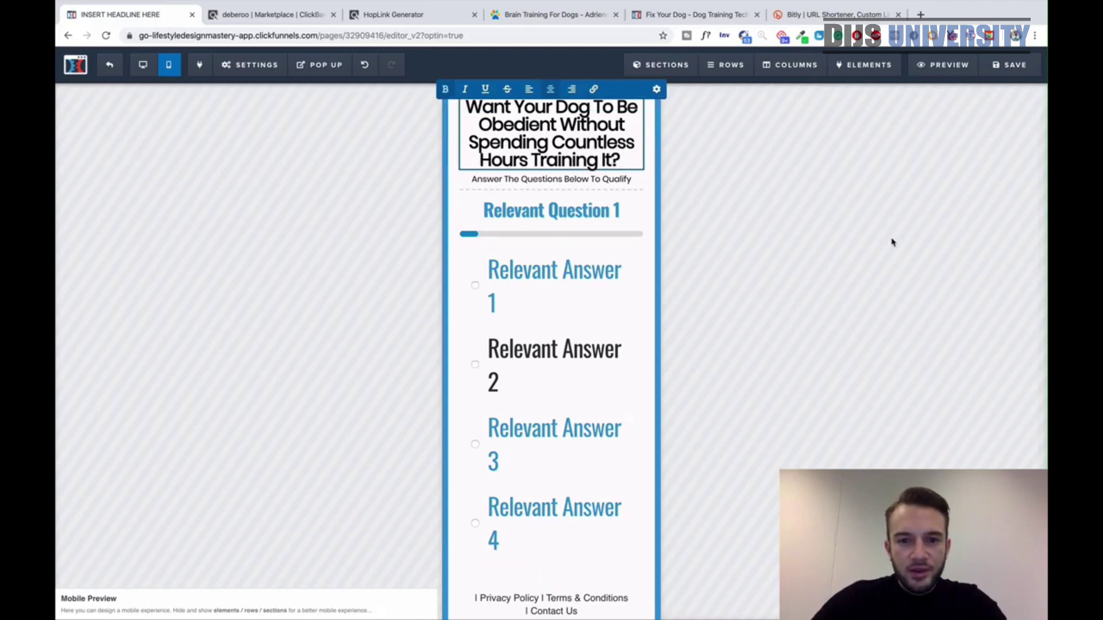
pyautogui.click(775, 259)
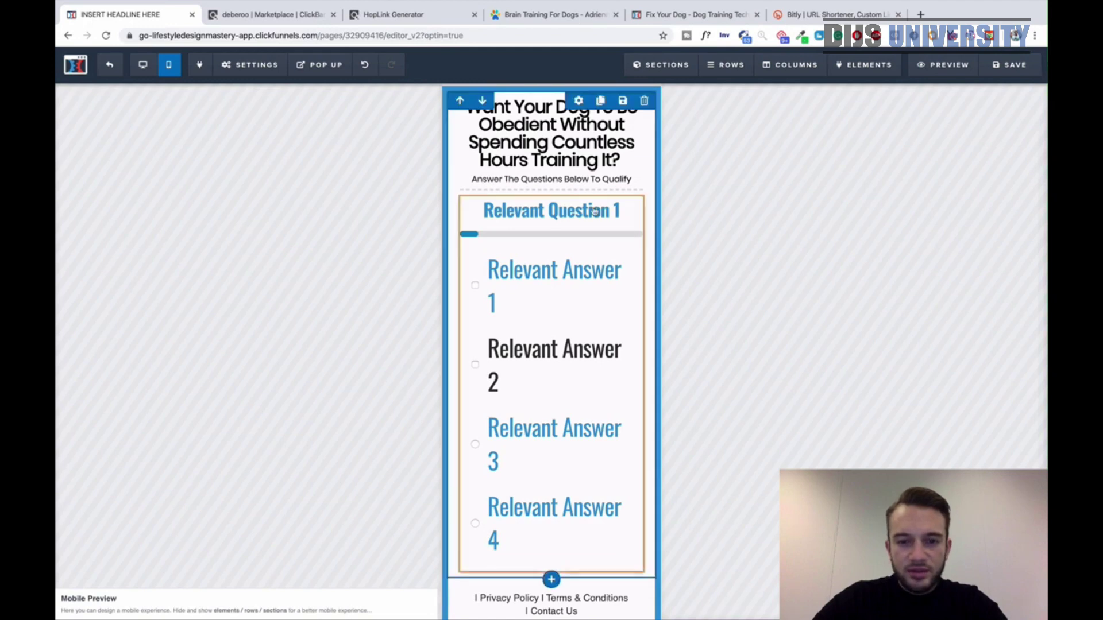
# Open the survey's options and change the first question's text to "How Many Dogs Have You Got?".
pyautogui.click(568, 213)
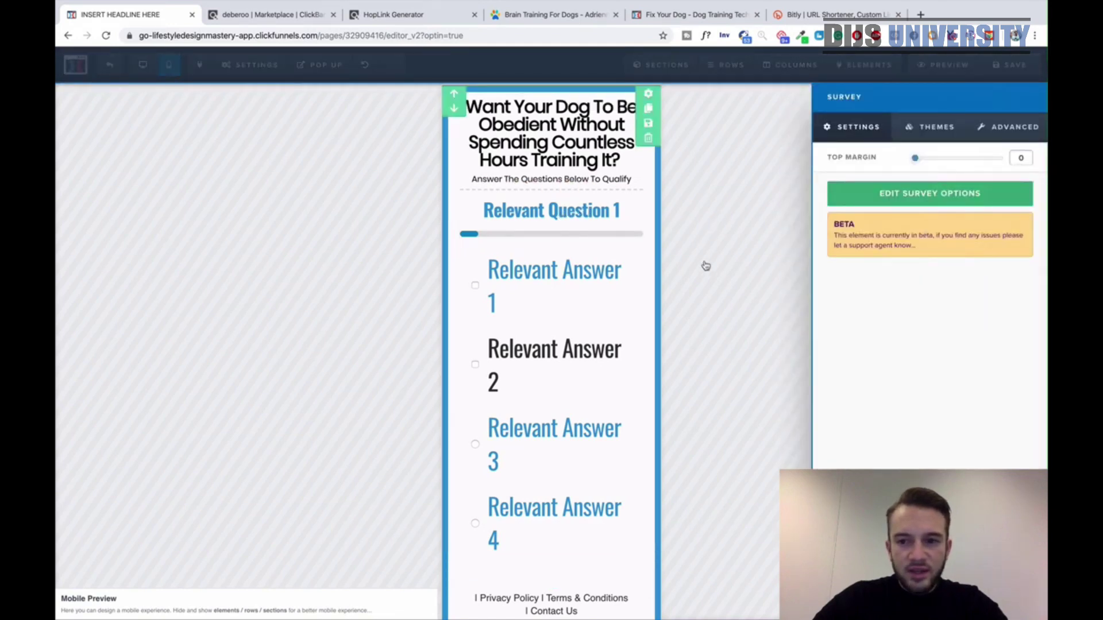
pyautogui.click(876, 201)
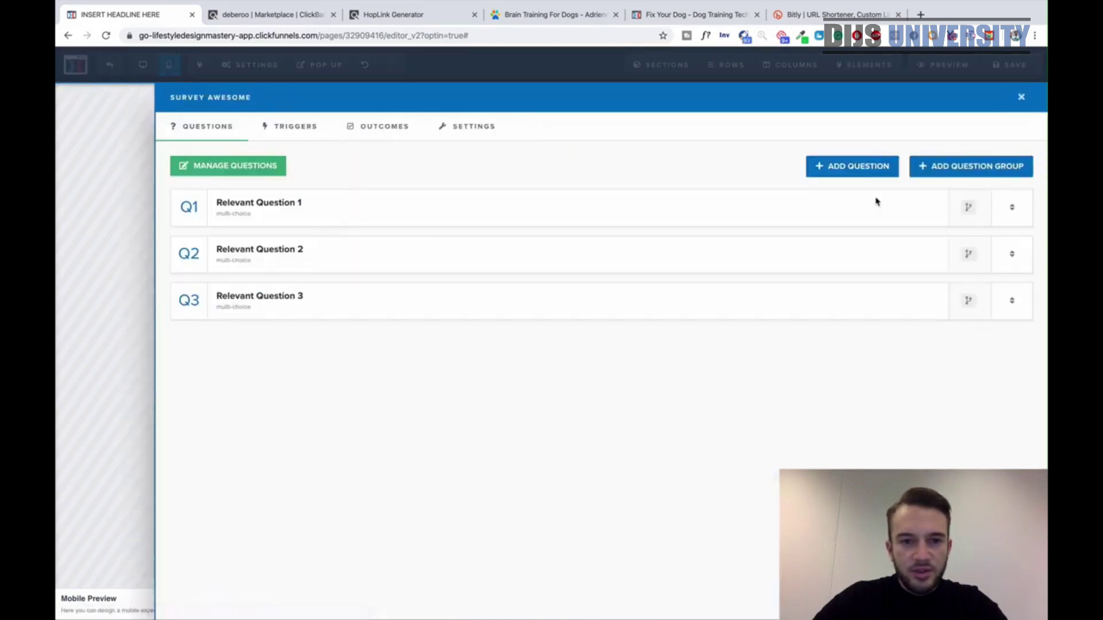
pyautogui.click(296, 207)
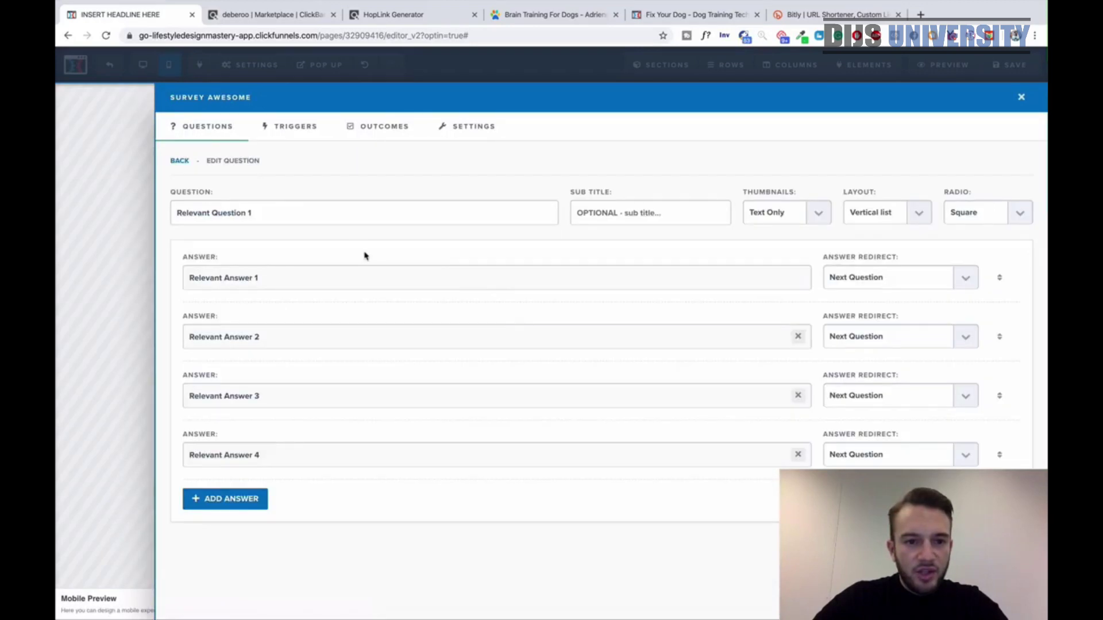
pyautogui.moveTo(296, 212); pyautogui.dragTo(177, 202)
pyautogui.press('BackSpace')
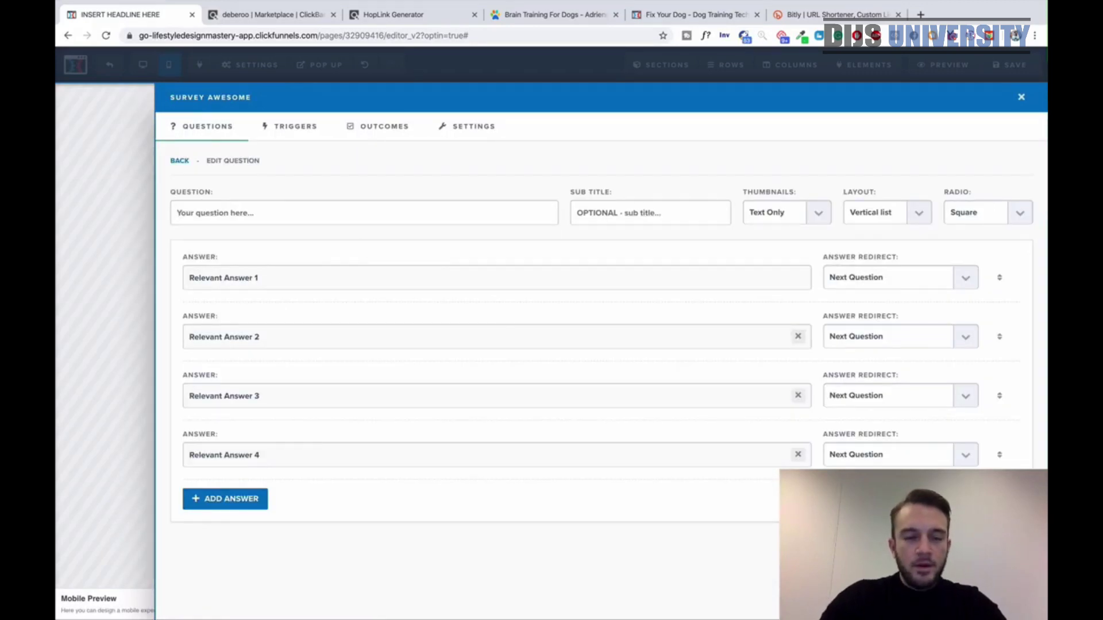
pyautogui.write('How M')
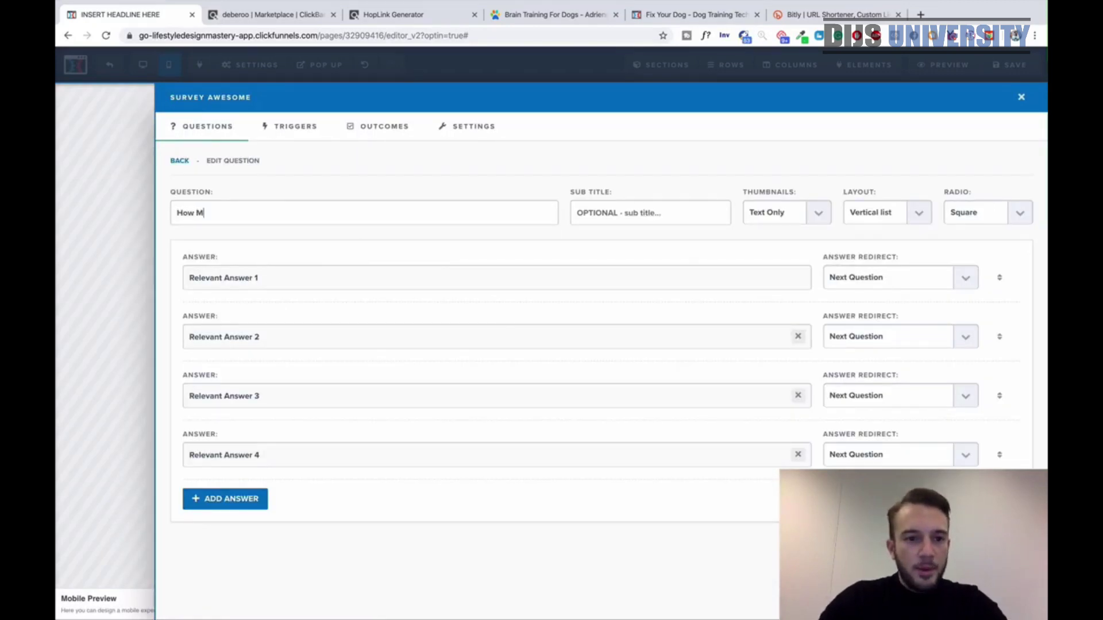
pyautogui.write('any ')
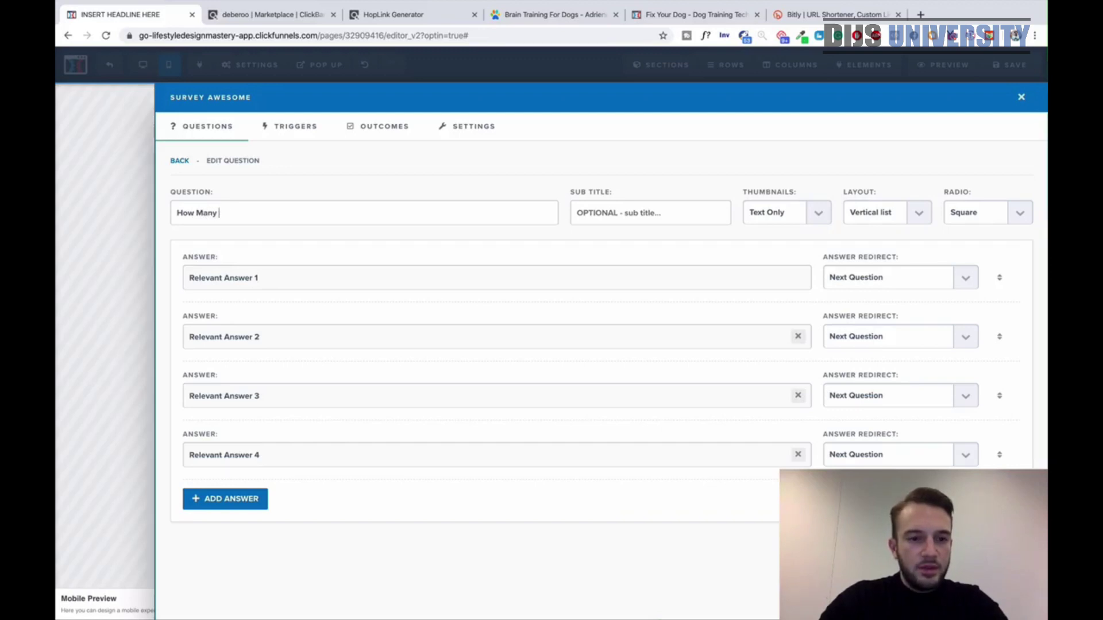
pyautogui.write('DaDogs Have you Go')
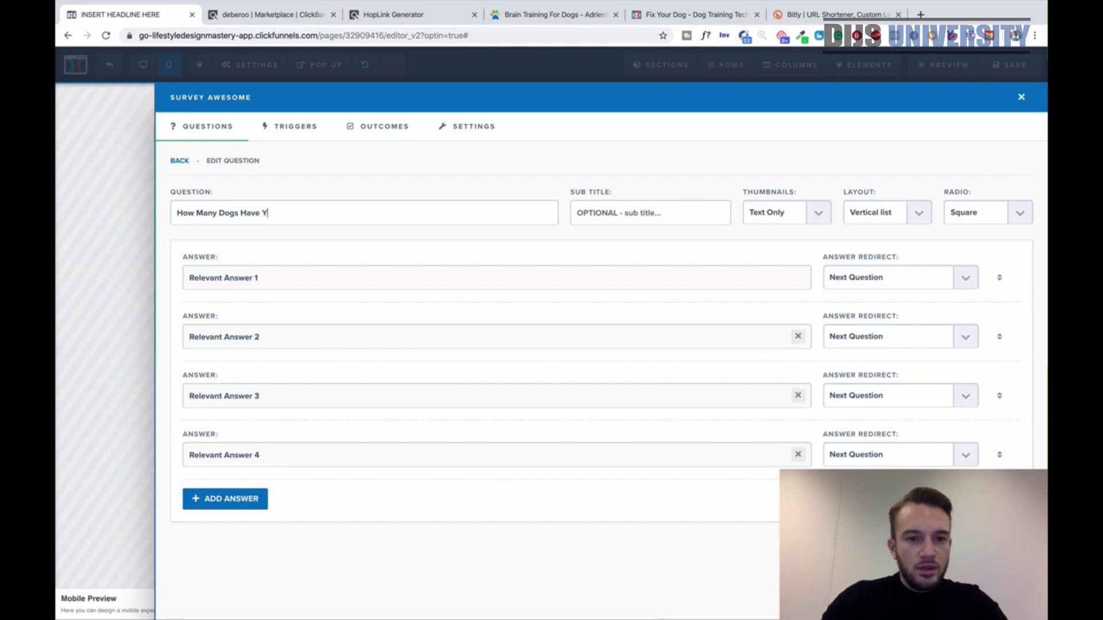
pyautogui.write('ou Got?')
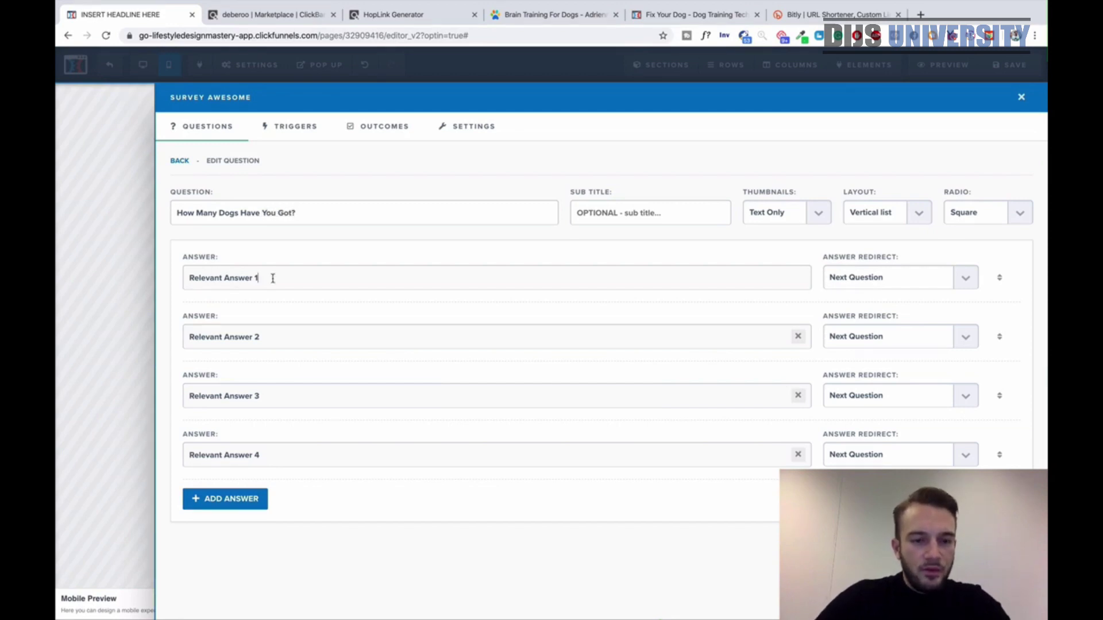
# Set the first survey question's four answers to "1", "1-3", "3-5" and "5+".
pyautogui.tripleClick(273, 278)
pyautogui.write('<')
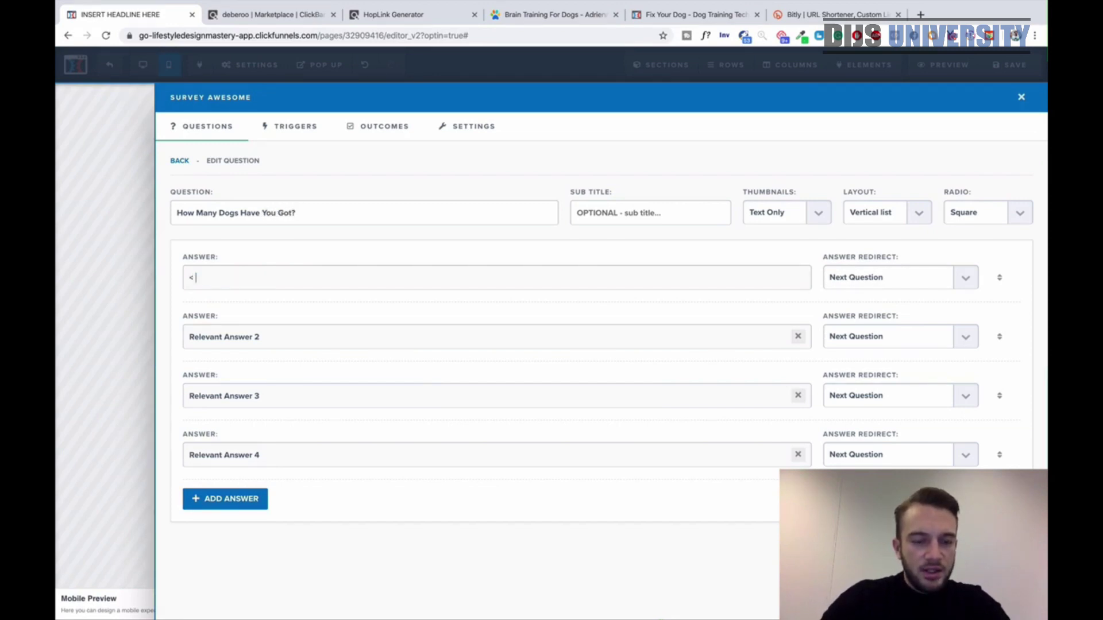
pyautogui.press('BackSpace')
pyautogui.press('BackSpace')
pyautogui.write('1')
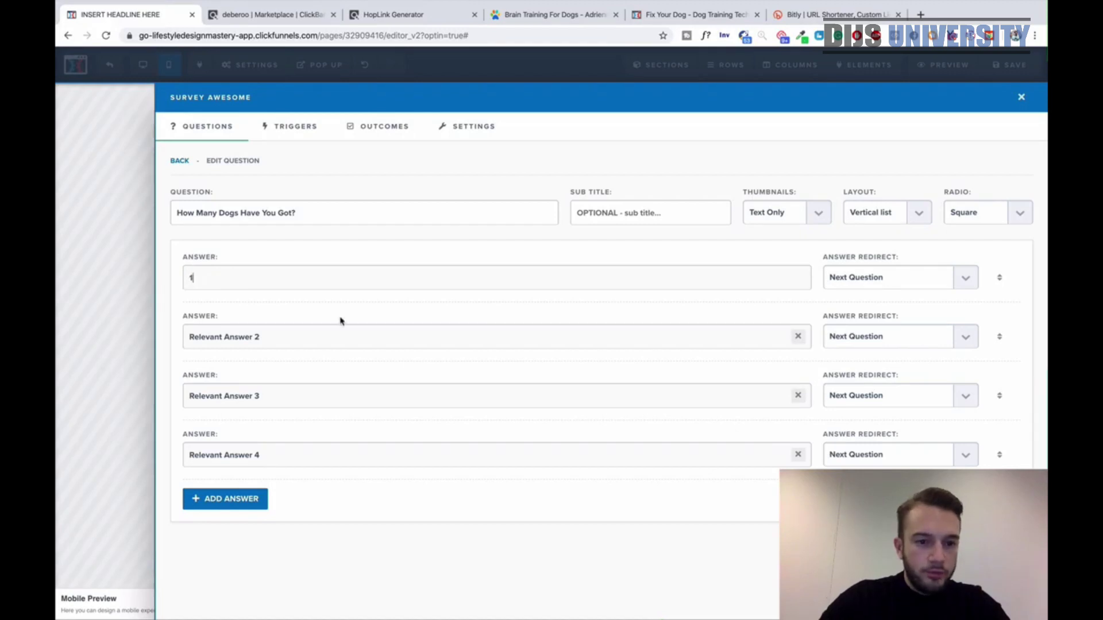
pyautogui.moveTo(337, 341); pyautogui.dragTo(153, 325)
pyautogui.press('BackSpace')
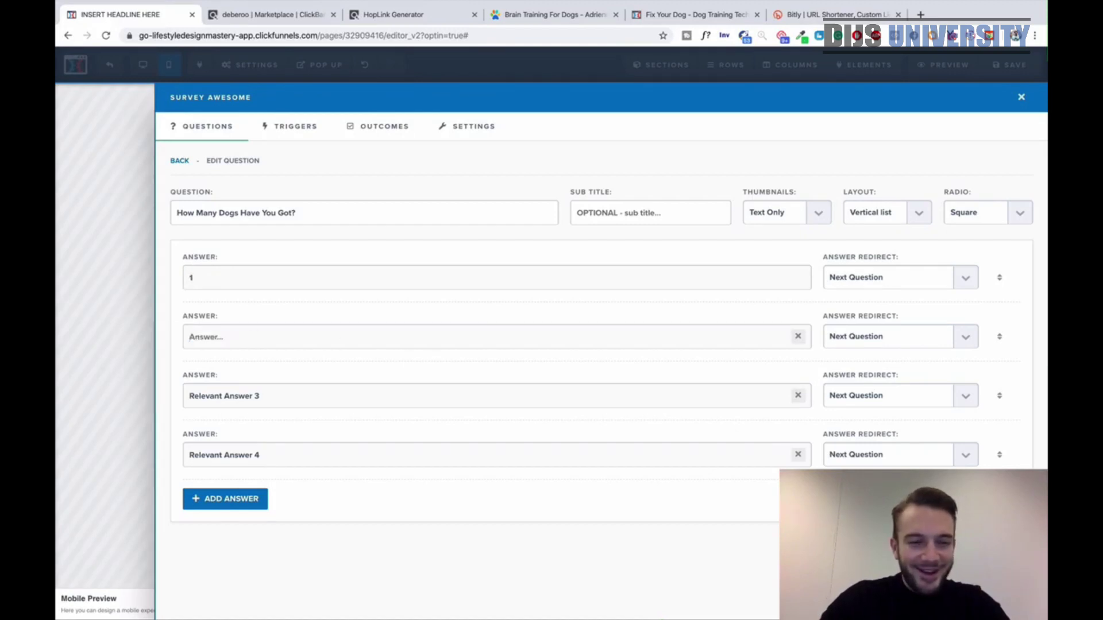
pyautogui.write('1-3')
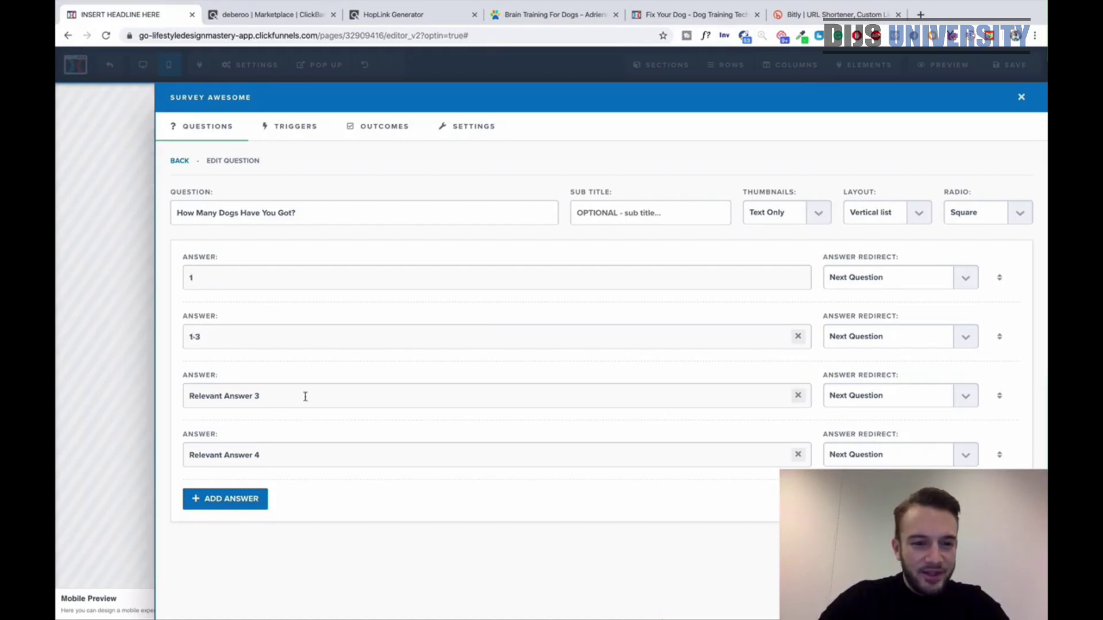
pyautogui.moveTo(303, 396); pyautogui.dragTo(90, 396)
pyautogui.write('3-5')
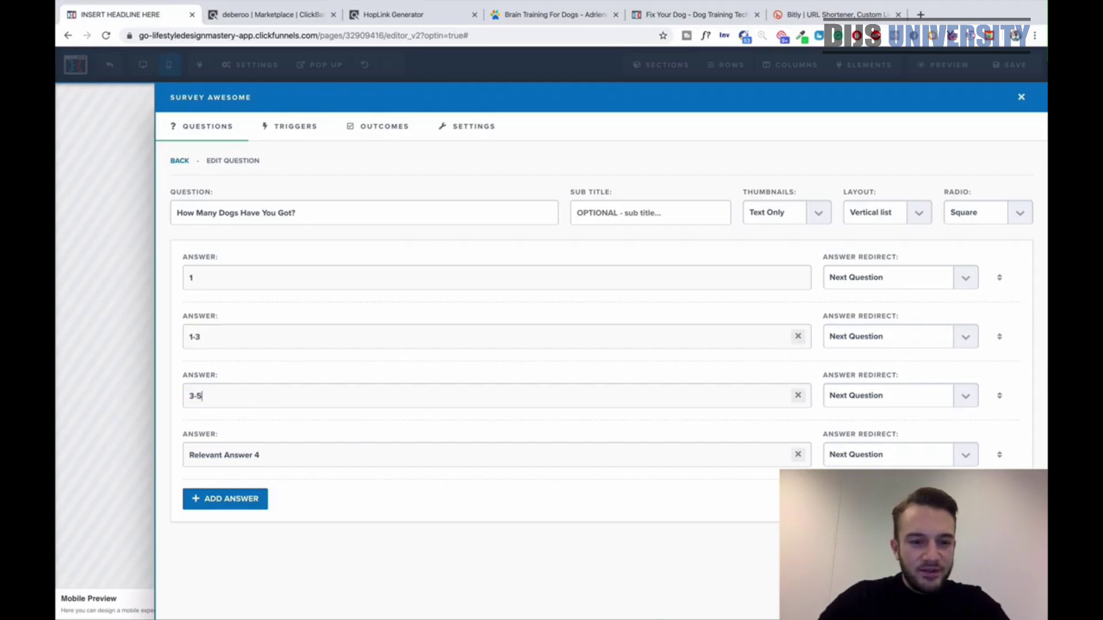
pyautogui.moveTo(280, 461); pyautogui.dragTo(110, 436)
pyautogui.write('5+')
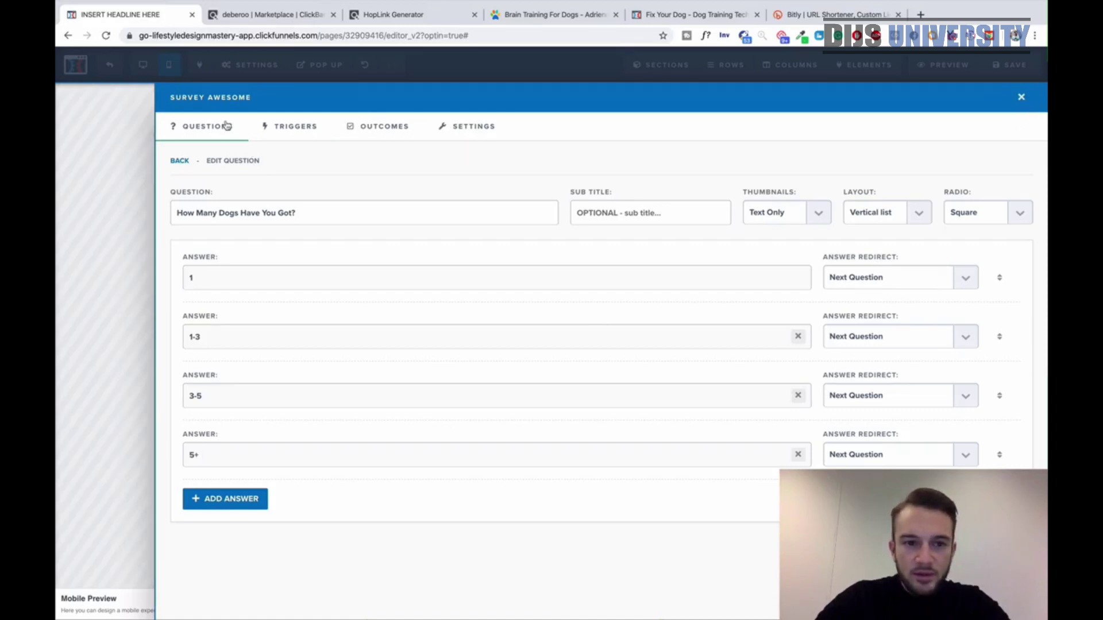
# Return to the question list, close the survey options, and review the first question on the mobile page.
pyautogui.click(306, 131)
pyautogui.click(216, 126)
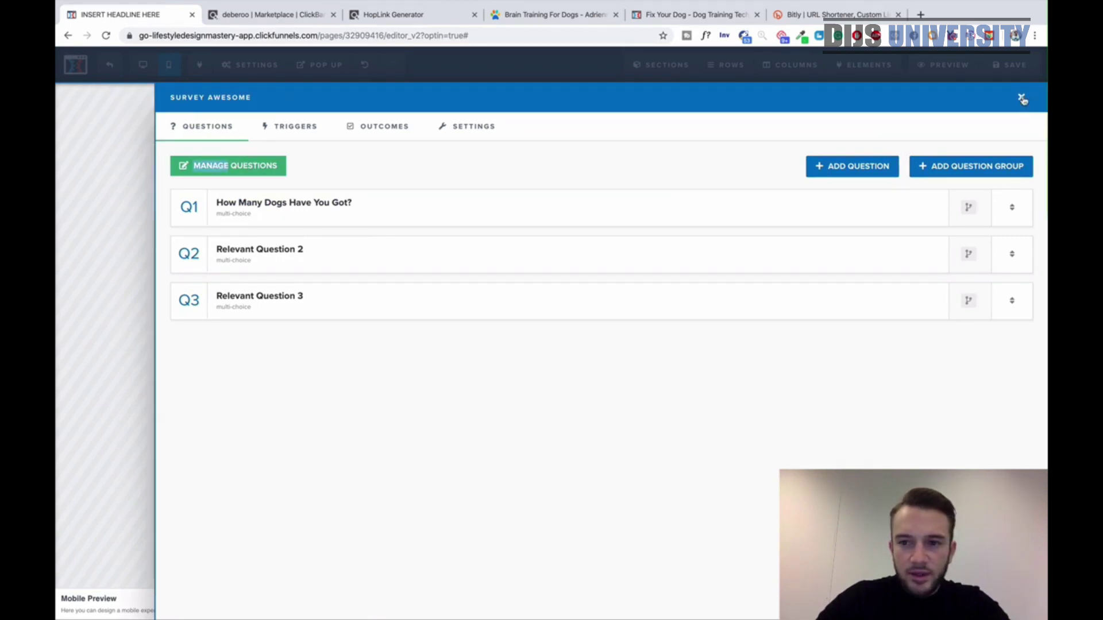
pyautogui.click(1022, 97)
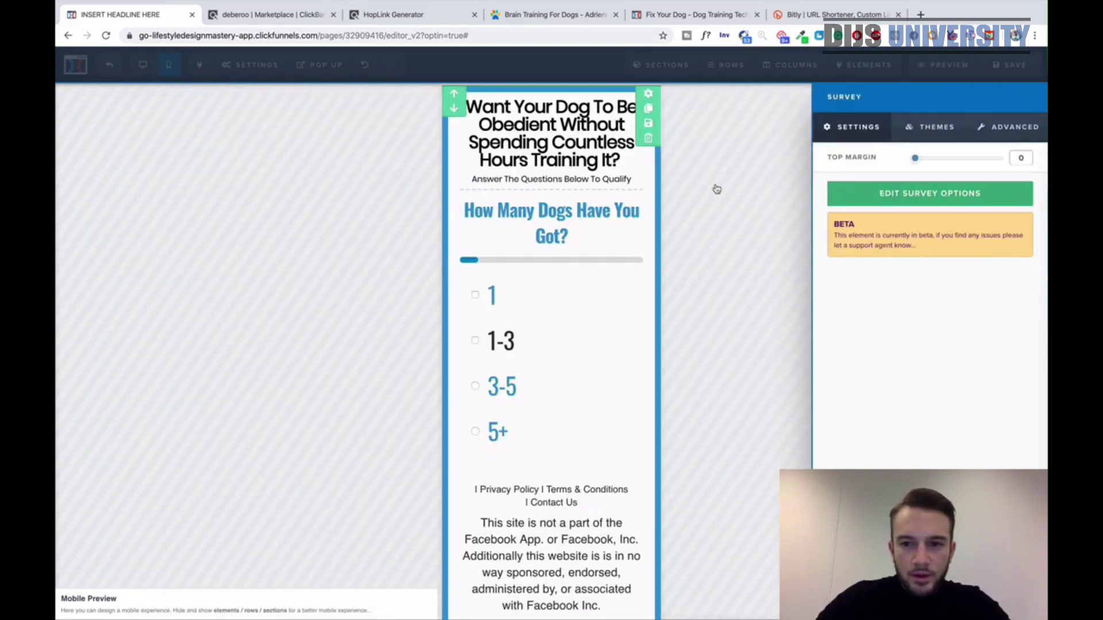
pyautogui.click(735, 298)
pyautogui.scroll(-2, 645, 348)
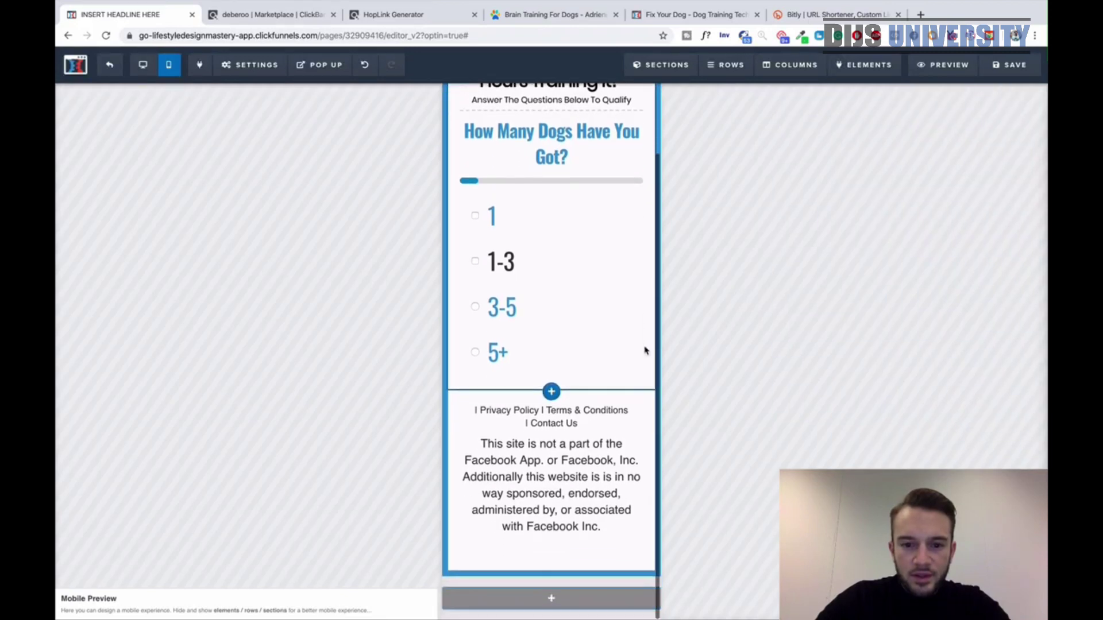
# Reopen the survey's options at its list of questions without adding a new question.
pyautogui.click(490, 229)
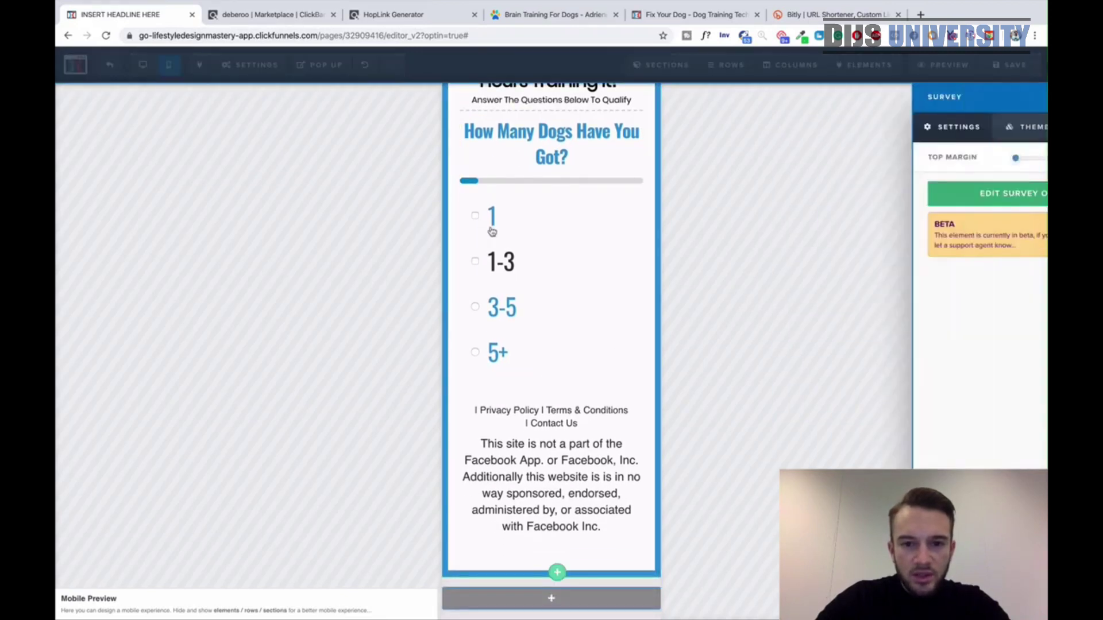
pyautogui.click(932, 126)
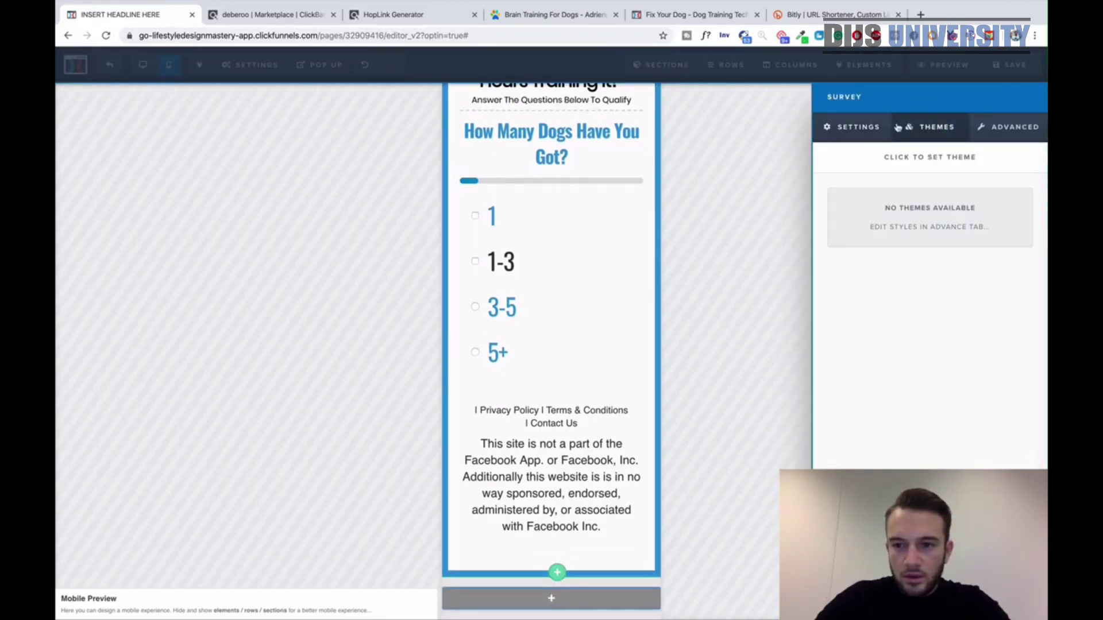
pyautogui.click(872, 128)
pyautogui.click(894, 198)
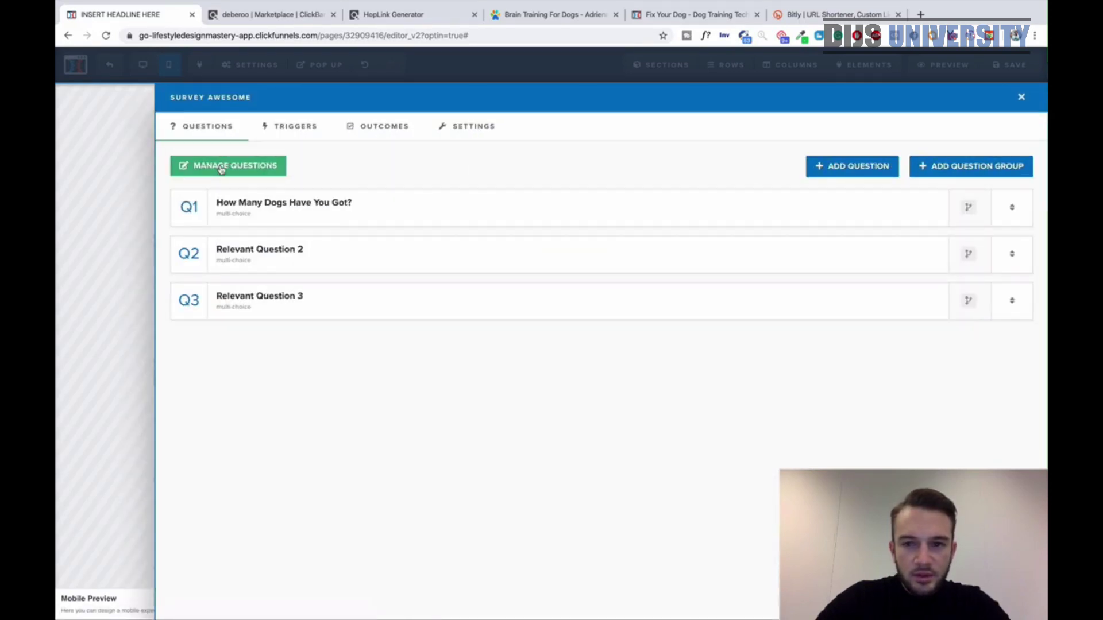
pyautogui.click(840, 169)
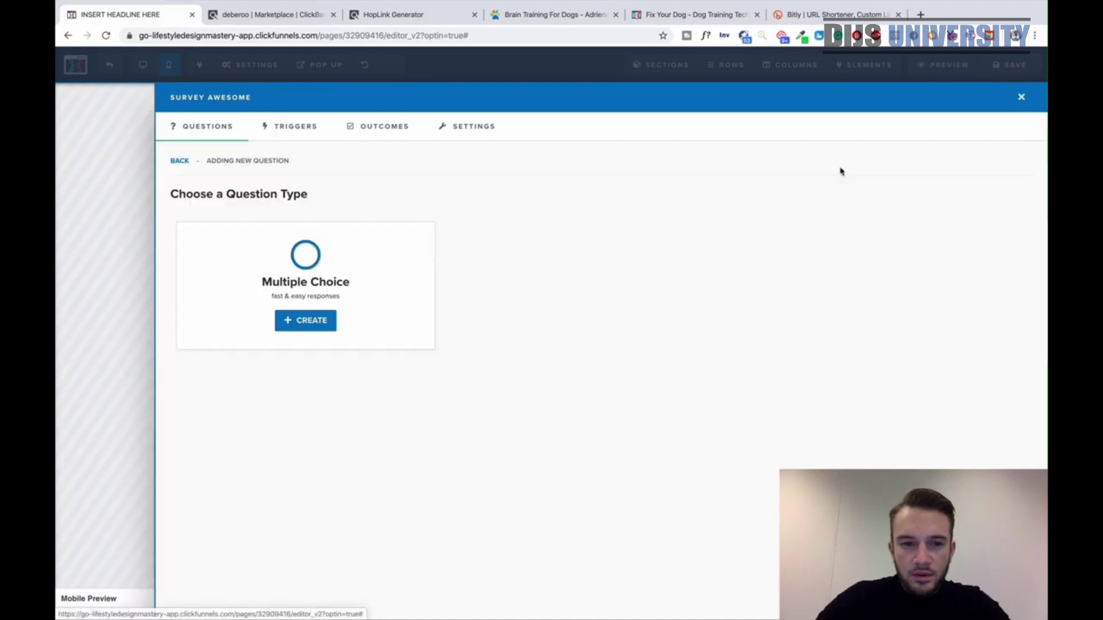
pyautogui.click(216, 135)
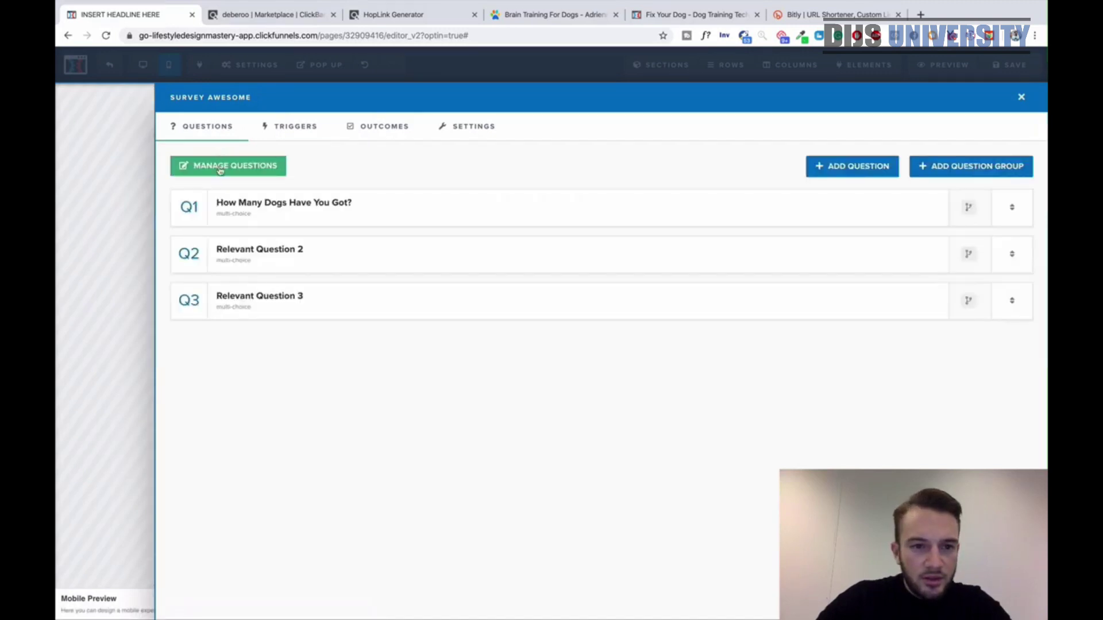
# Open the second survey question and change its text to "How Old Is Your Dog?".
pyautogui.click(223, 247)
pyautogui.moveTo(313, 216); pyautogui.dragTo(181, 208)
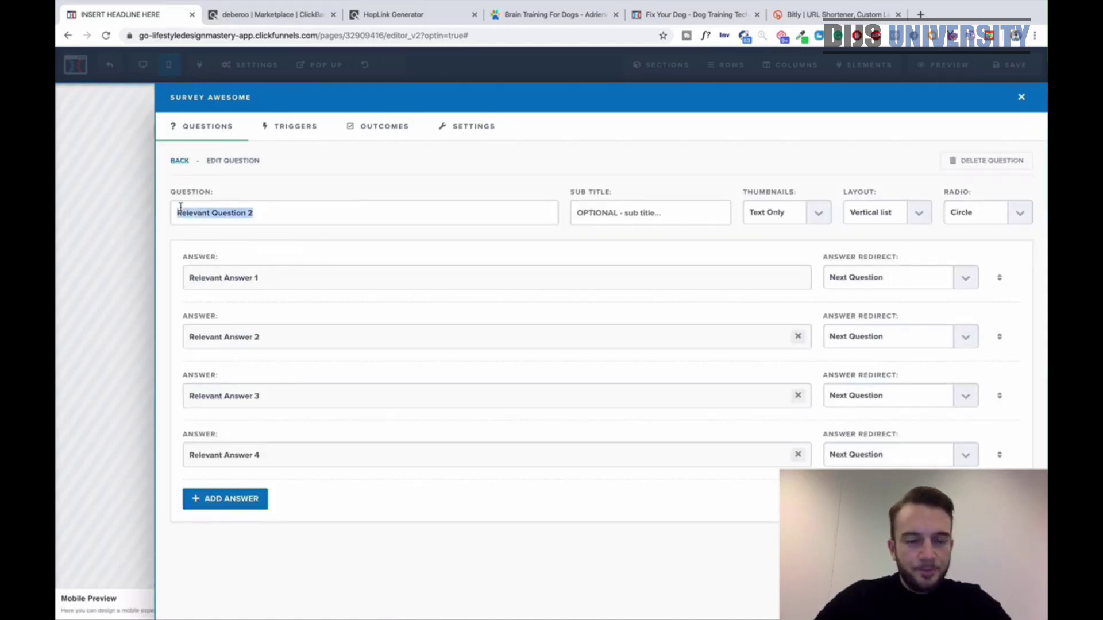
pyautogui.press('BackSpace')
pyautogui.write('How O')
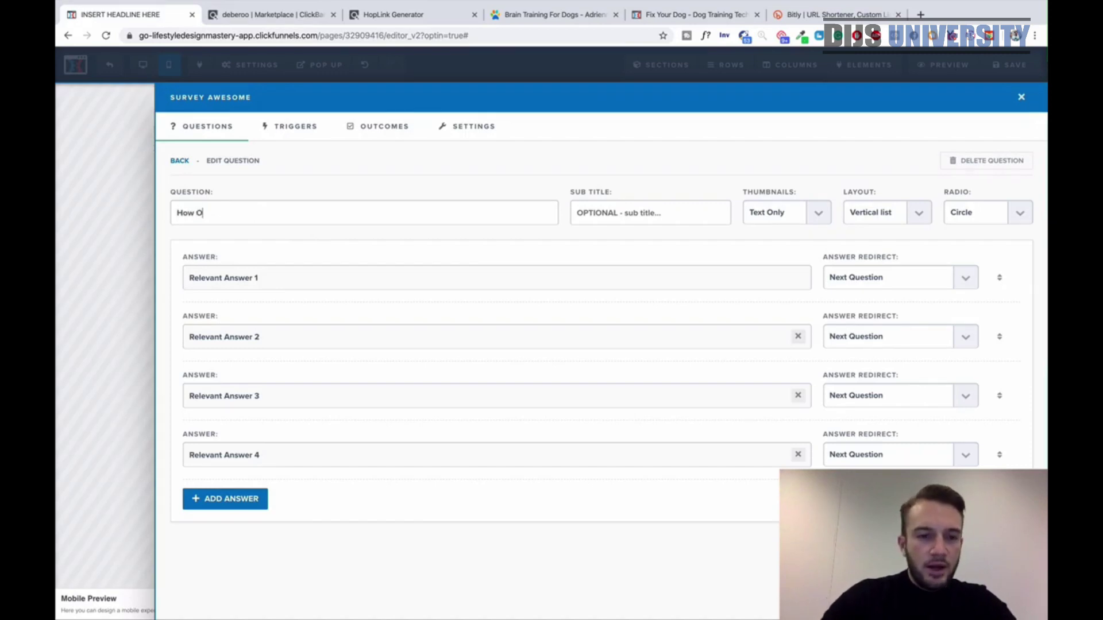
pyautogui.write('ld Is Your Dog?')
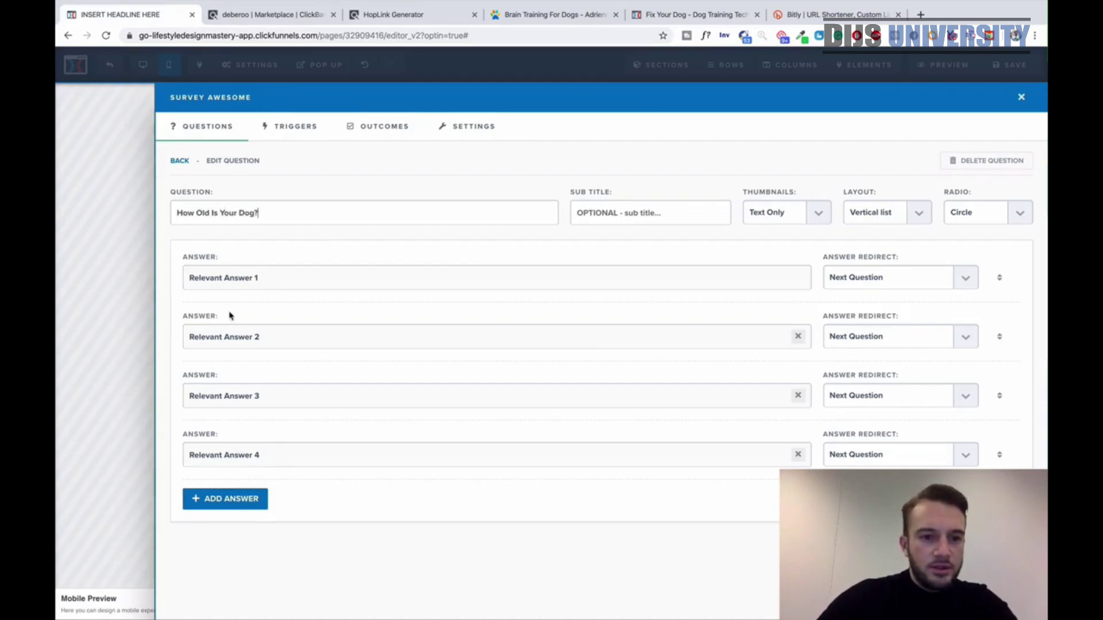
# Set the second question's four answers to "< 1 Year", "1-5 Years", "5-10 Years" and "10 + Years".
pyautogui.tripleClick(312, 283)
pyautogui.write('< 1')
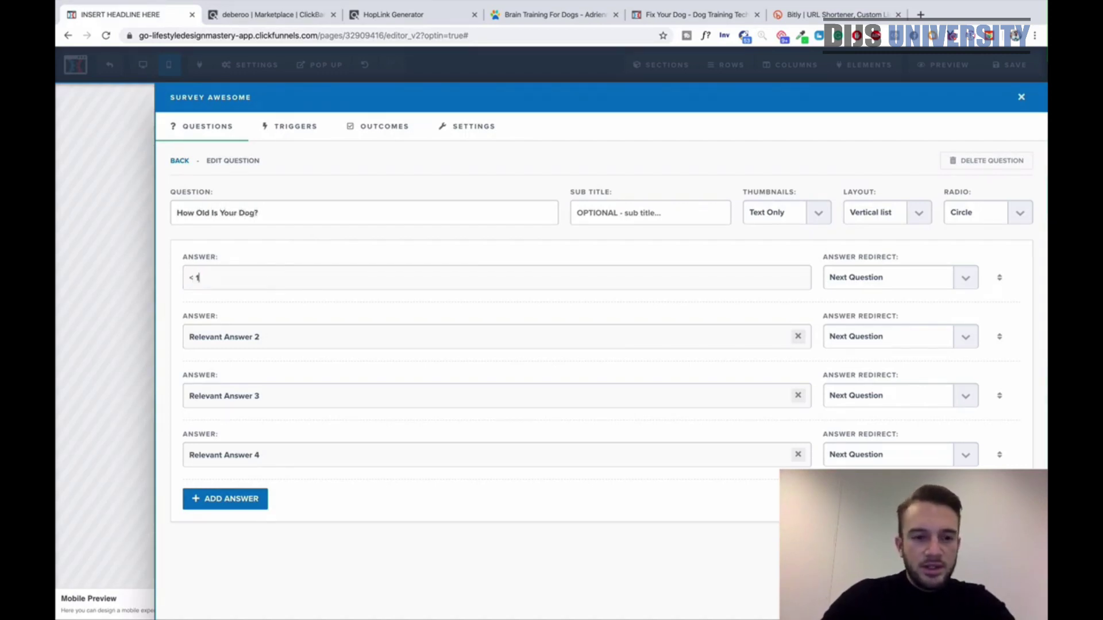
pyautogui.write(' Year')
pyautogui.tripleClick(214, 336)
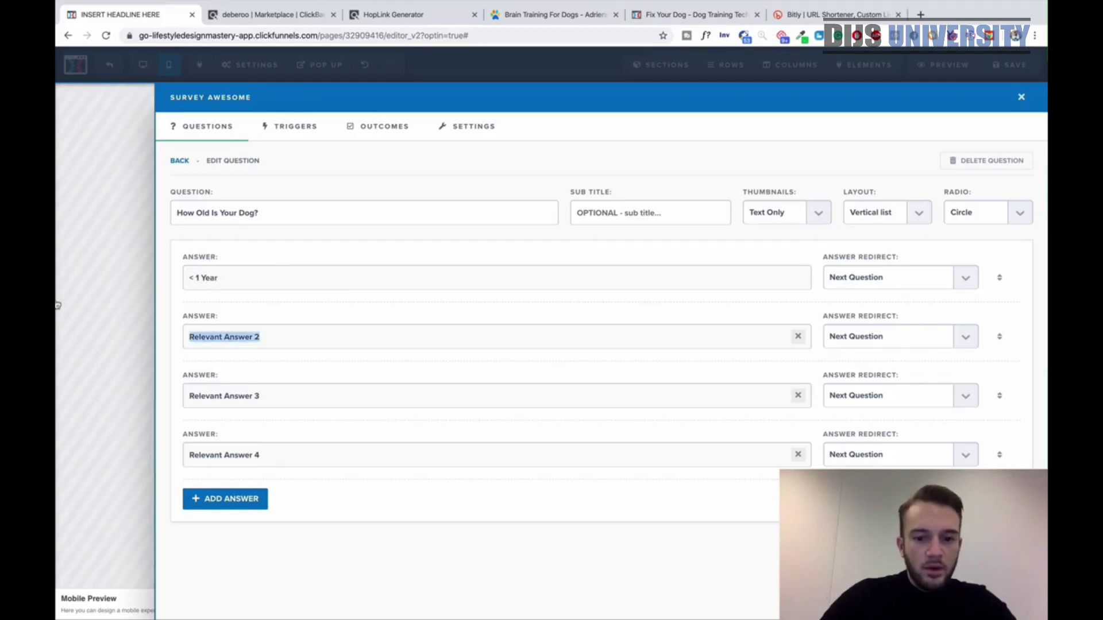
pyautogui.write('1-3')
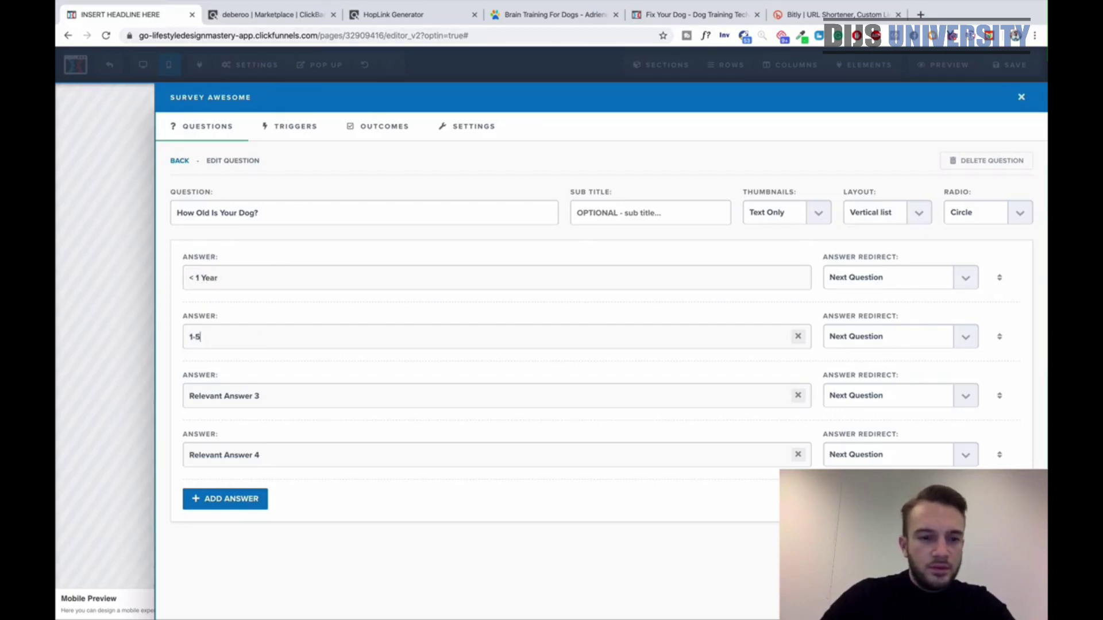
pyautogui.write(' Years')
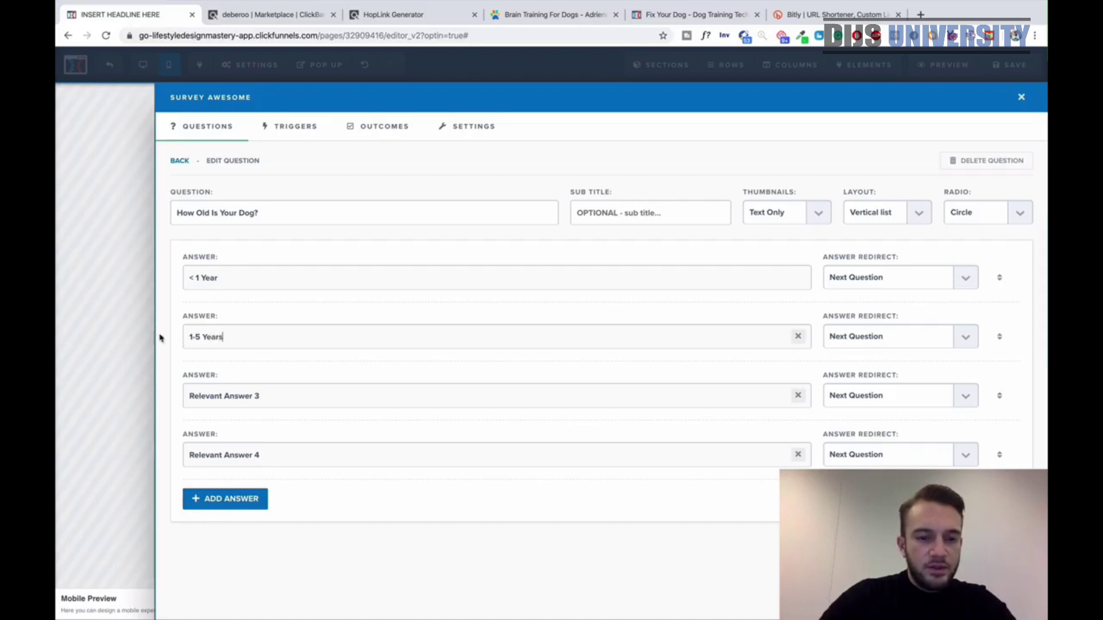
pyautogui.tripleClick(305, 401)
pyautogui.write('5-10')
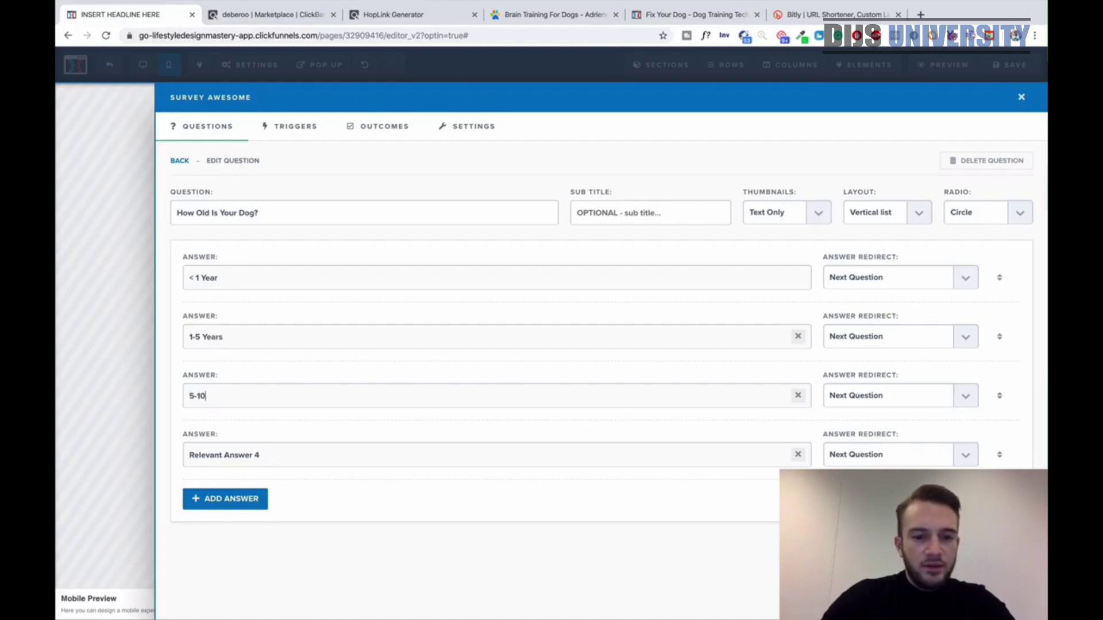
pyautogui.write(' Years')
pyautogui.tripleClick(347, 445)
pyautogui.write('1')
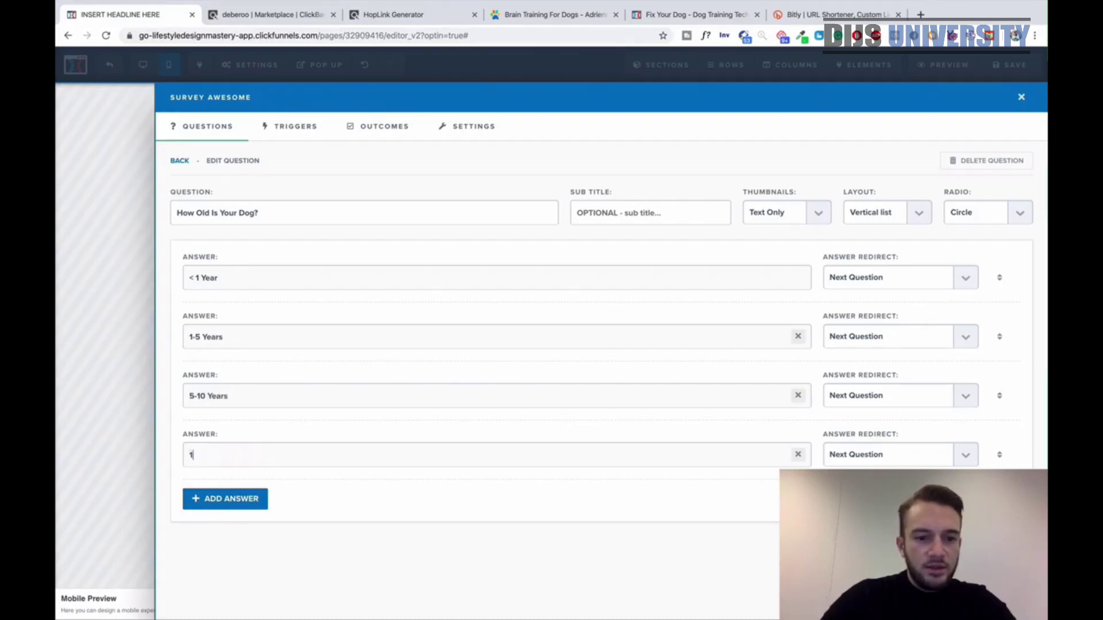
pyautogui.write('0 + Years')
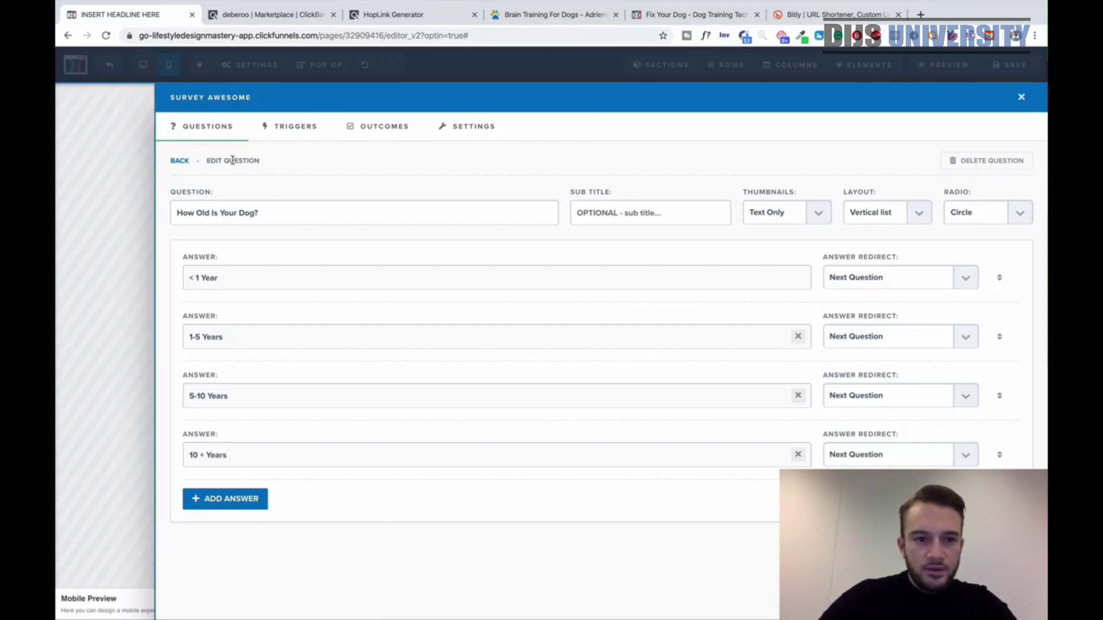
# Open the third question, check the Fix Your Dog sales page for ideas, and change the question's text to "How Obedient Is Your Dog?".
pyautogui.click(181, 161)
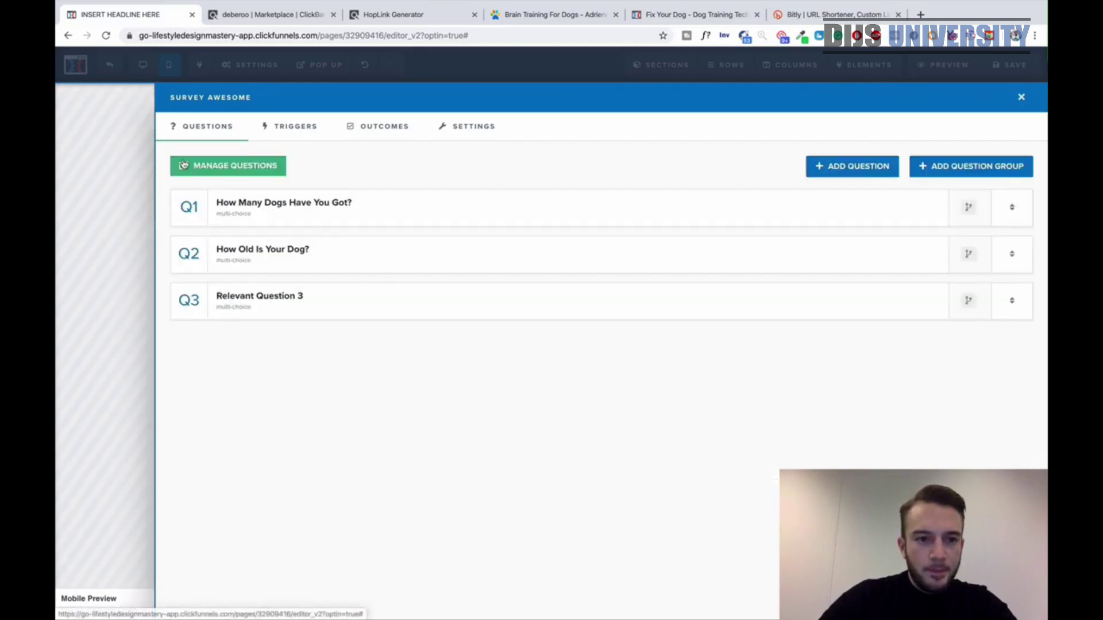
pyautogui.click(288, 295)
pyautogui.press('super+a')
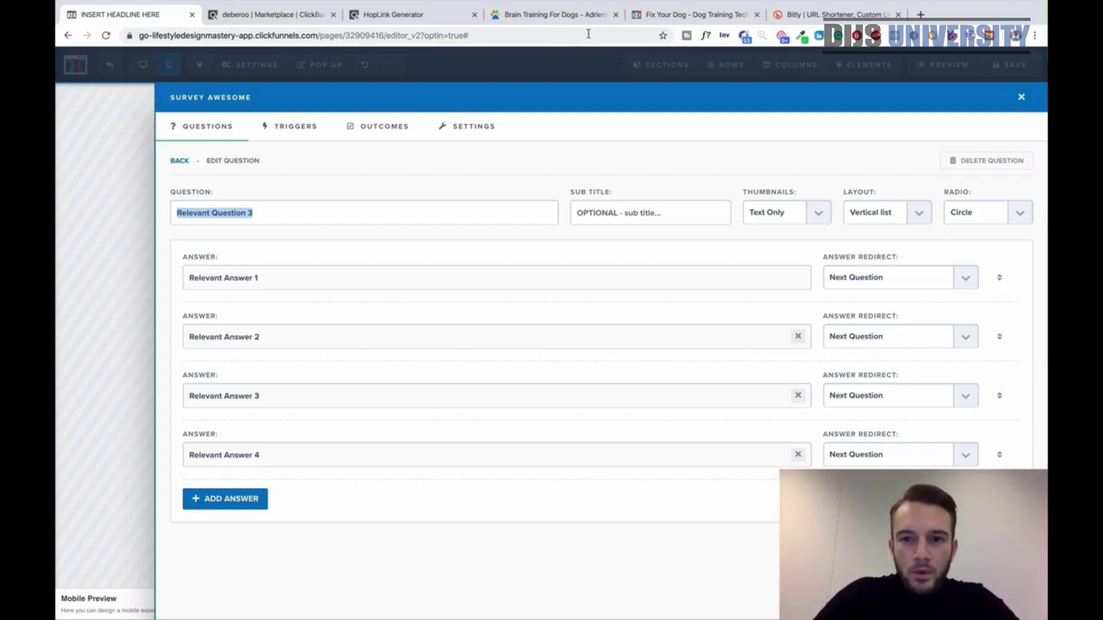
pyautogui.click(663, 17)
pyautogui.click(625, 226)
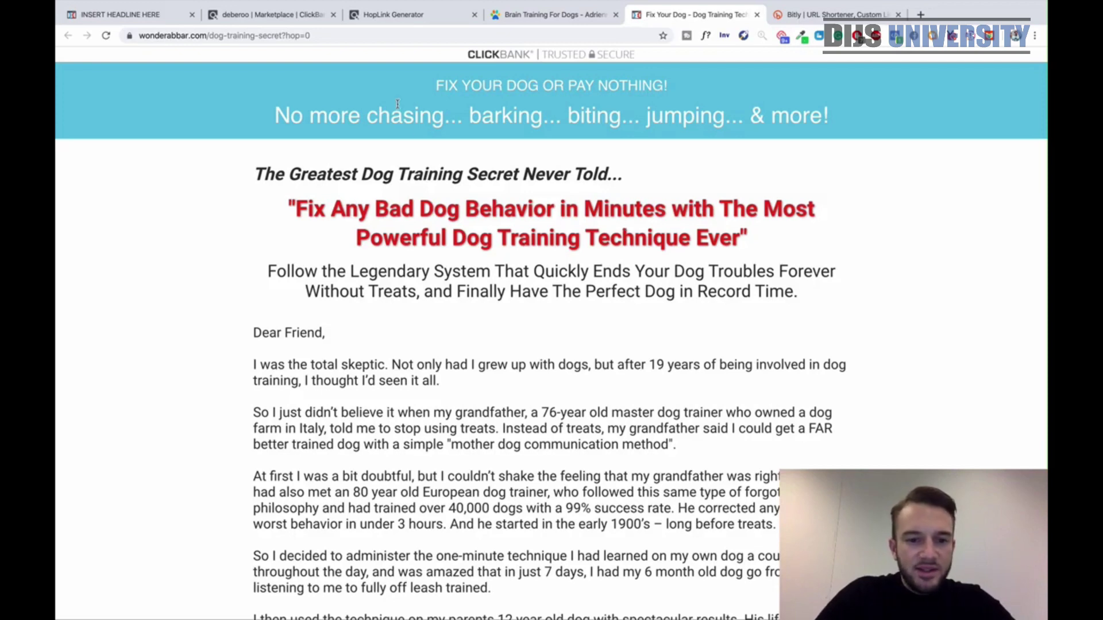
pyautogui.click(270, 15)
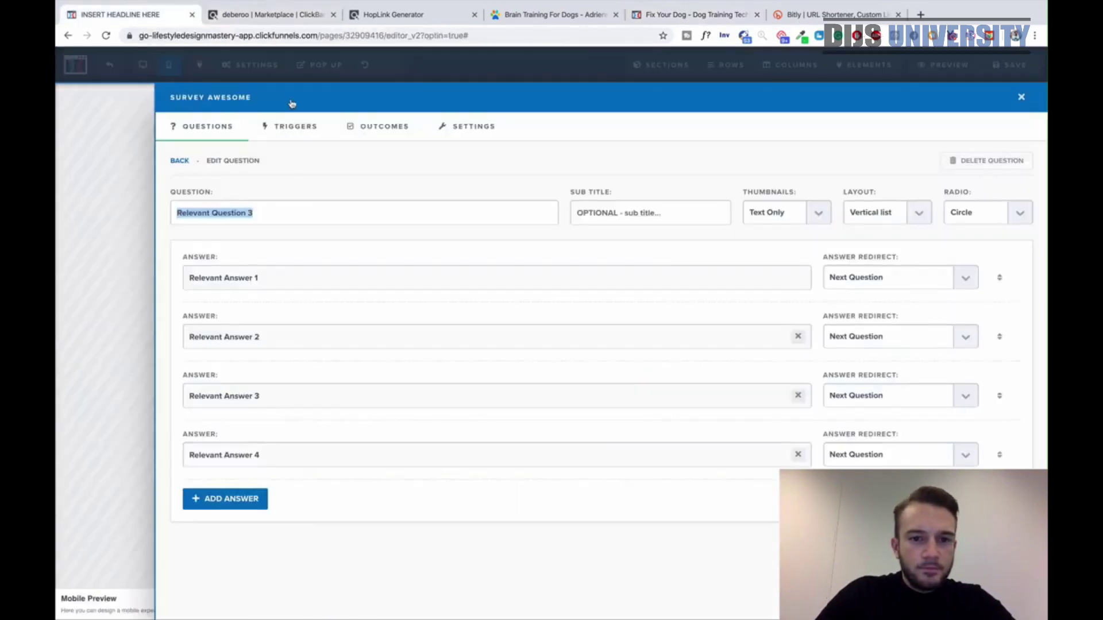
pyautogui.click(126, 15)
pyautogui.write('How Obe')
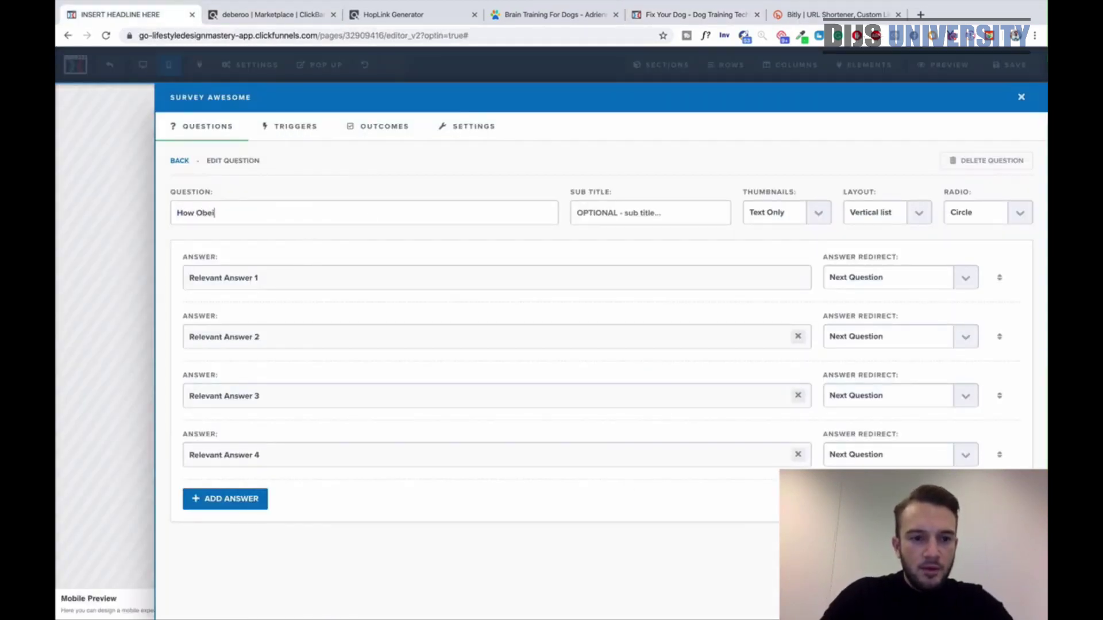
pyautogui.write('dient Is Your Dog?')
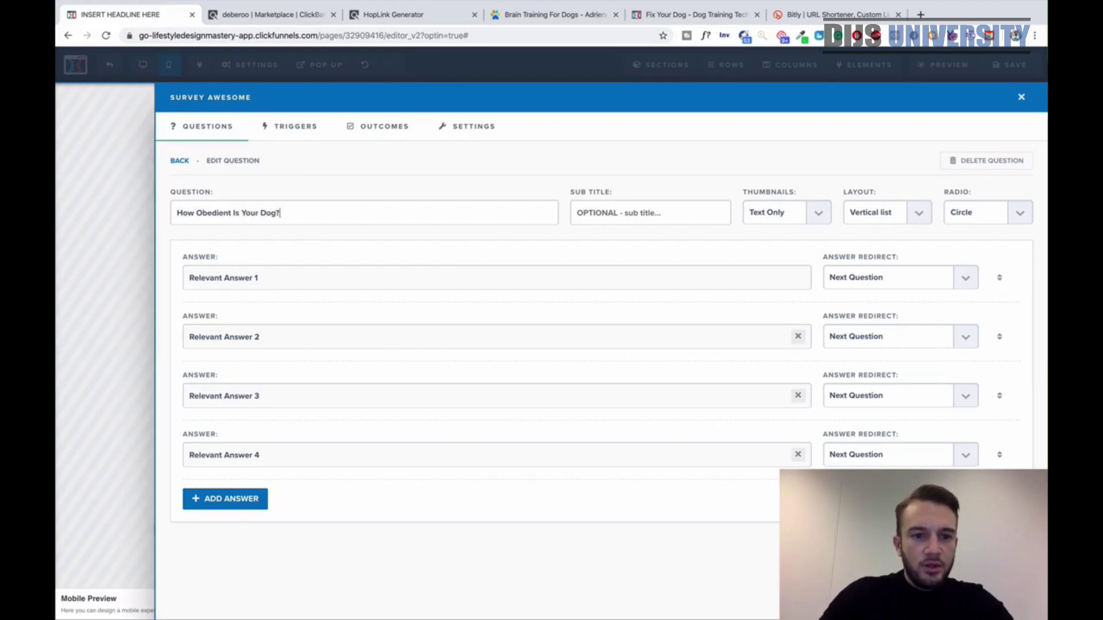
# Set the third question's first three answers to "Very Obedient", "Average" and "Disobedient".
pyautogui.click(350, 279)
pyautogui.tripleClick(350, 278)
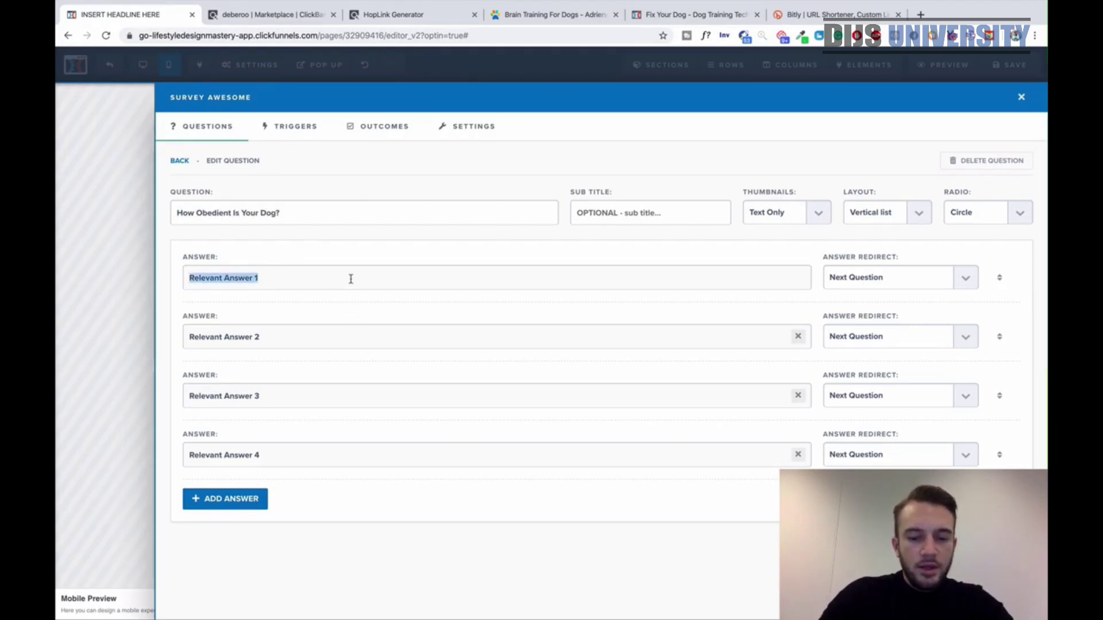
pyautogui.write('Very')
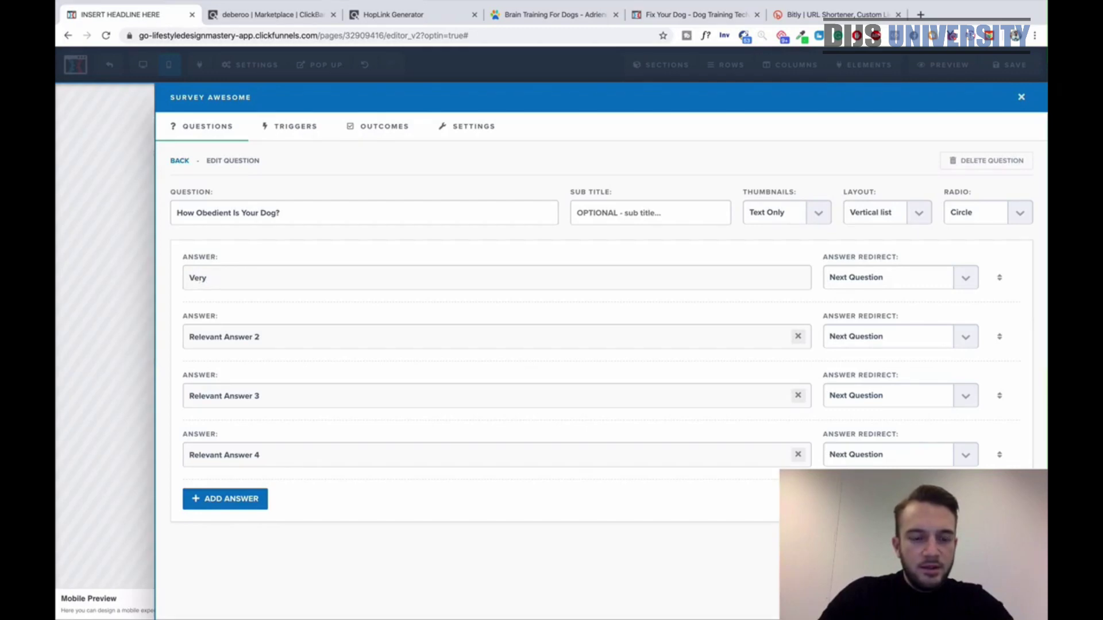
pyautogui.write(' Obedient')
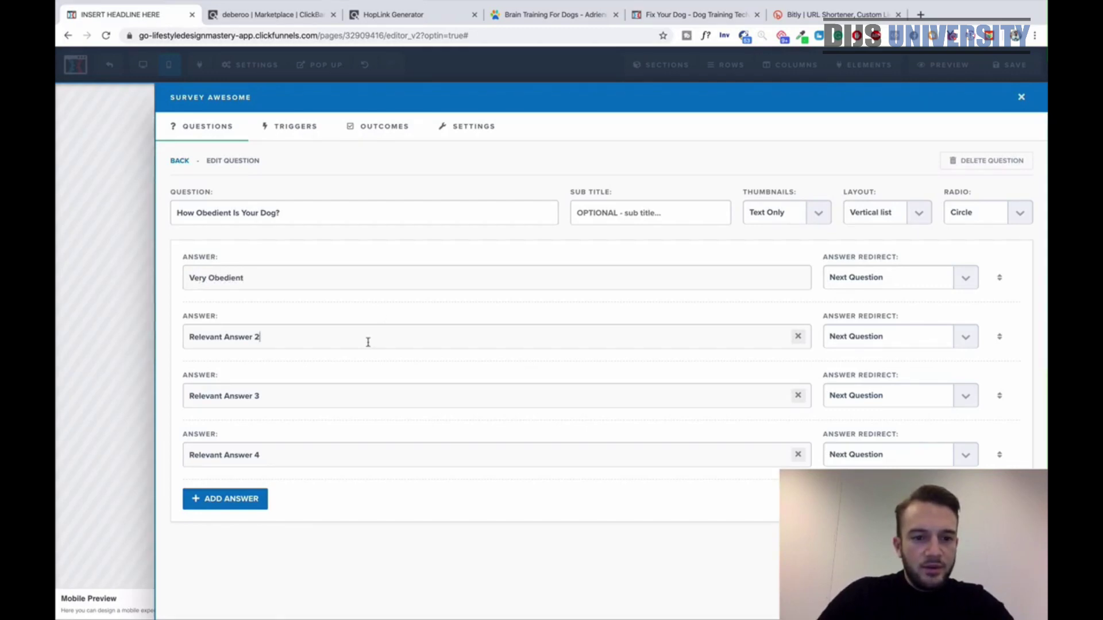
pyautogui.tripleClick(367, 339)
pyautogui.press('BackSpace')
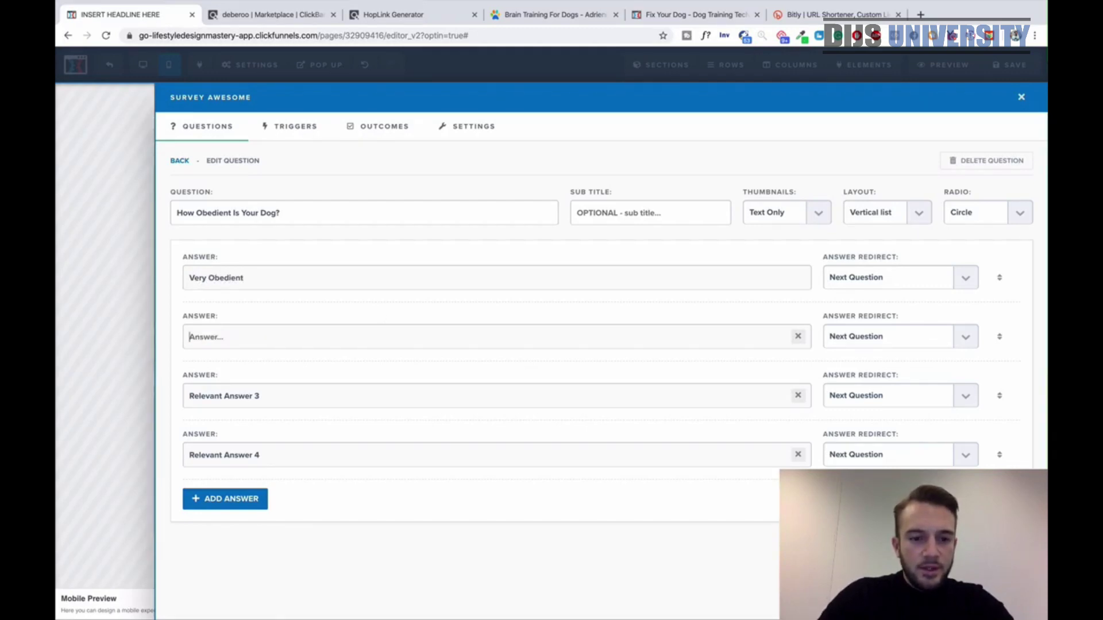
pyautogui.write('Average')
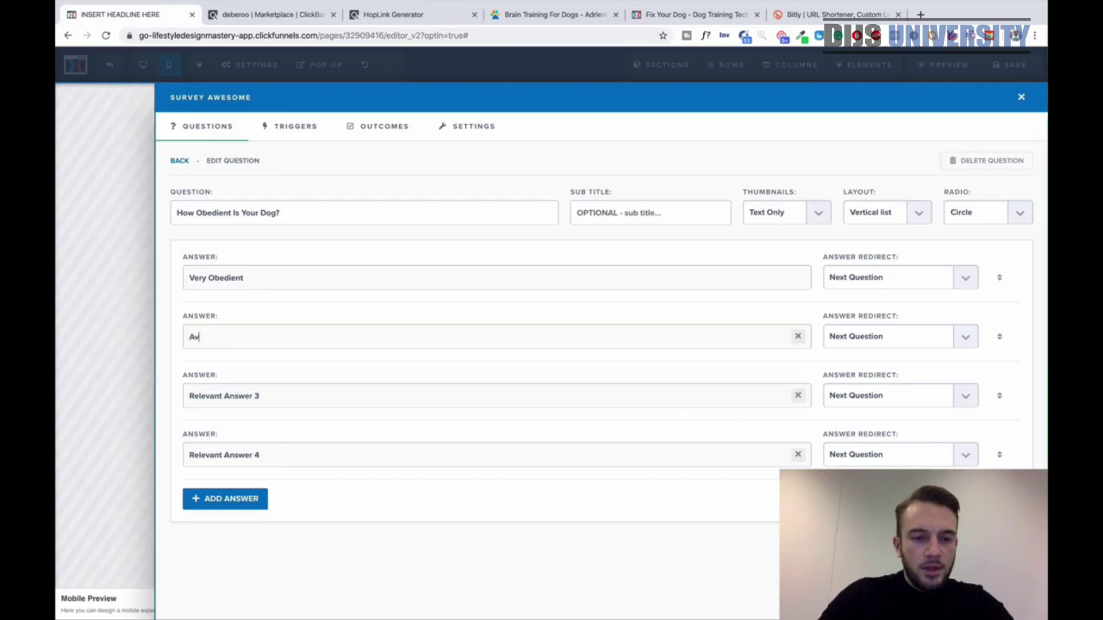
pyautogui.tripleClick(412, 402)
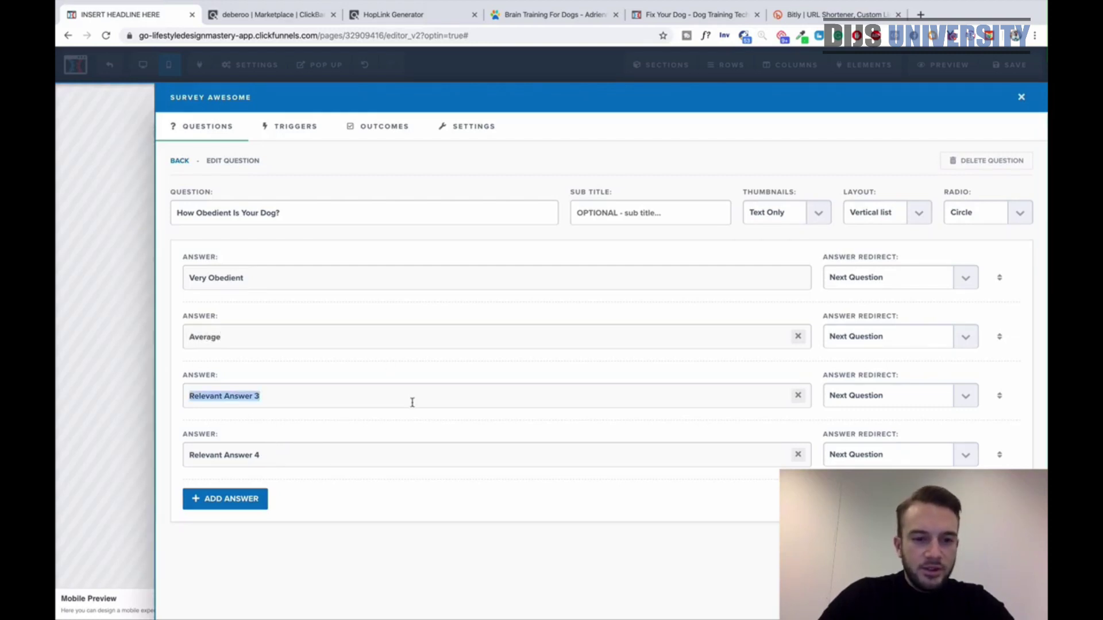
pyautogui.write('Disobend')
pyautogui.press('BackSpace')
pyautogui.press('BackSpace')
pyautogui.write('dient')
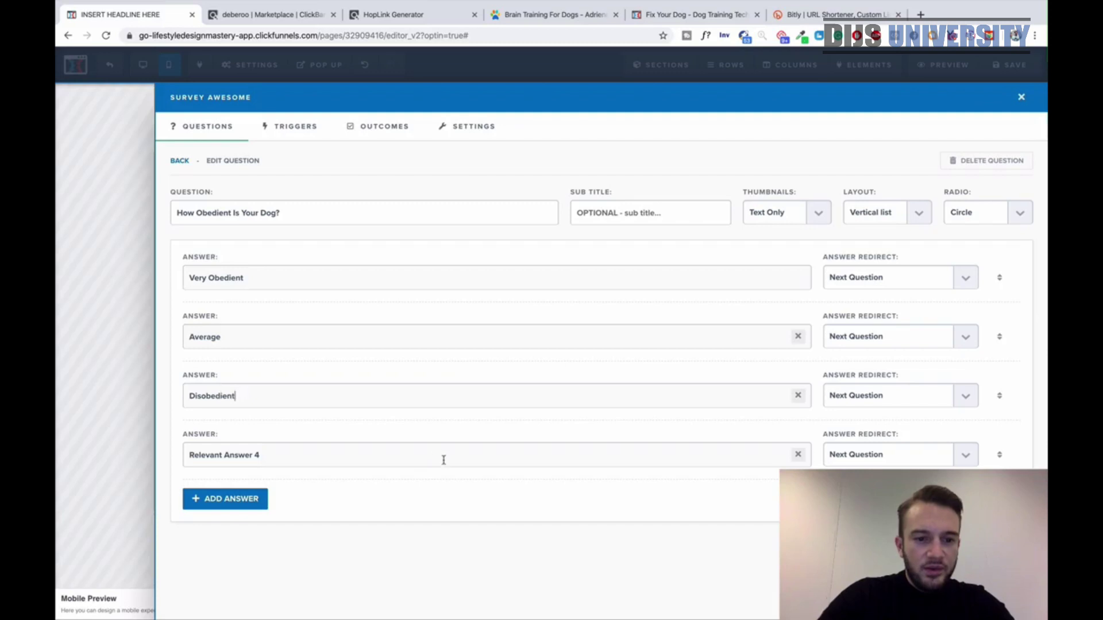
# Search Google for "disobedient" to check its spelling and meaning, and return to the ClickFunnels survey editor.
pyautogui.click(433, 458)
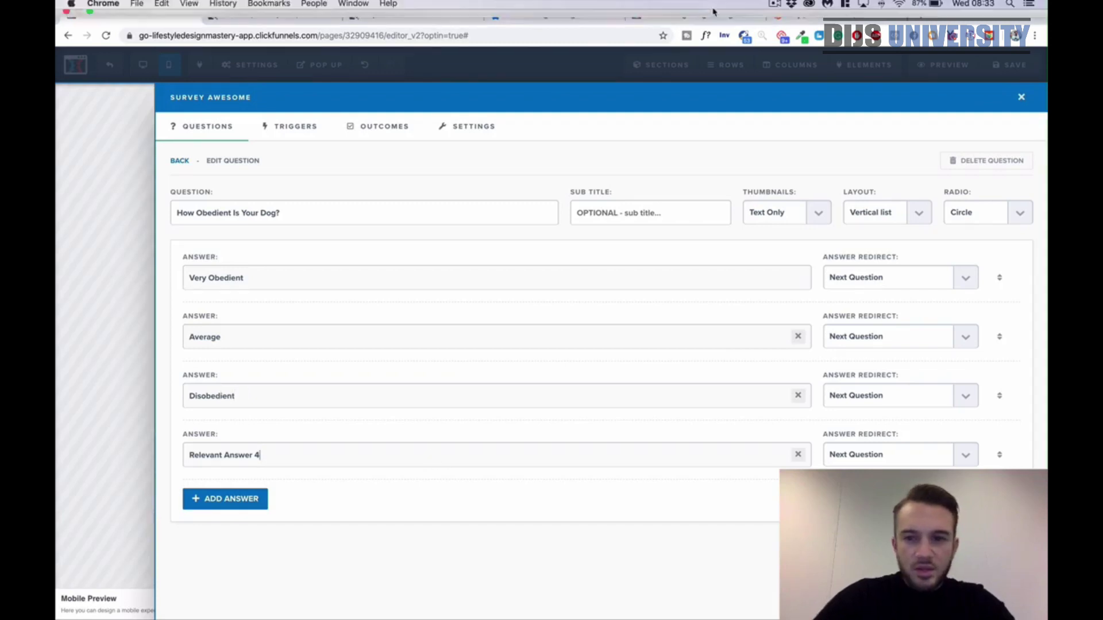
pyautogui.click(919, 15)
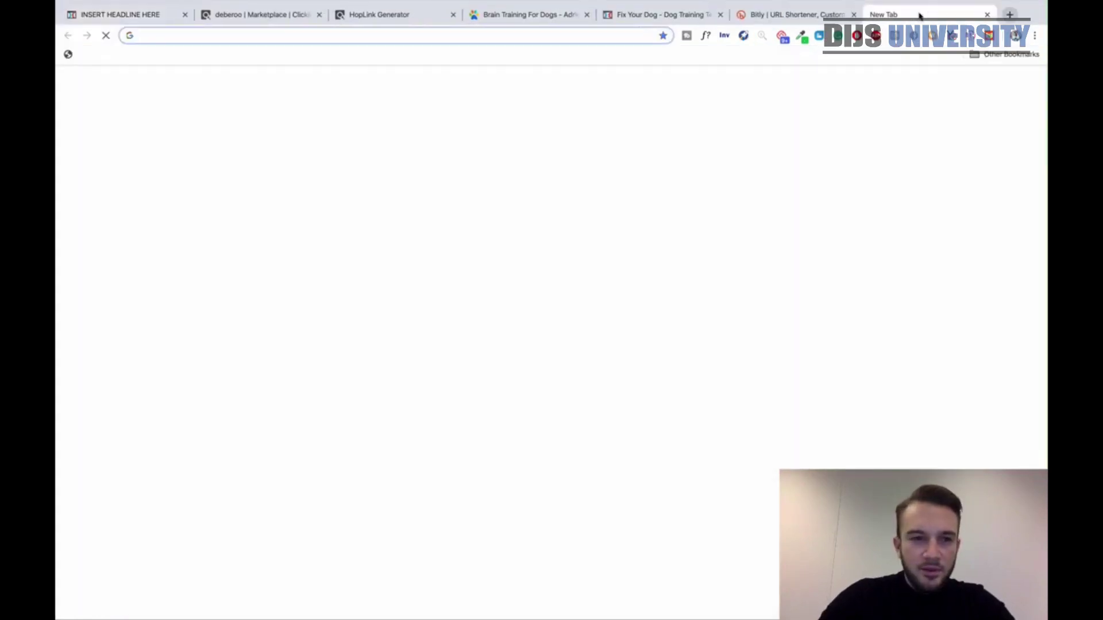
pyautogui.write('disobe')
pyautogui.write('dient')
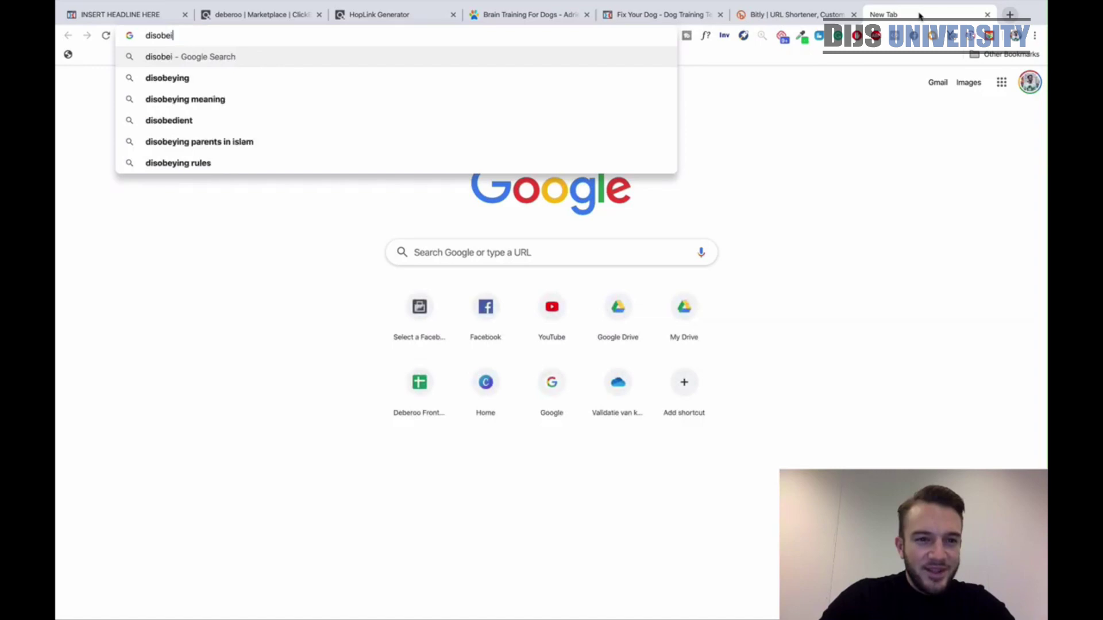
pyautogui.press('Return')
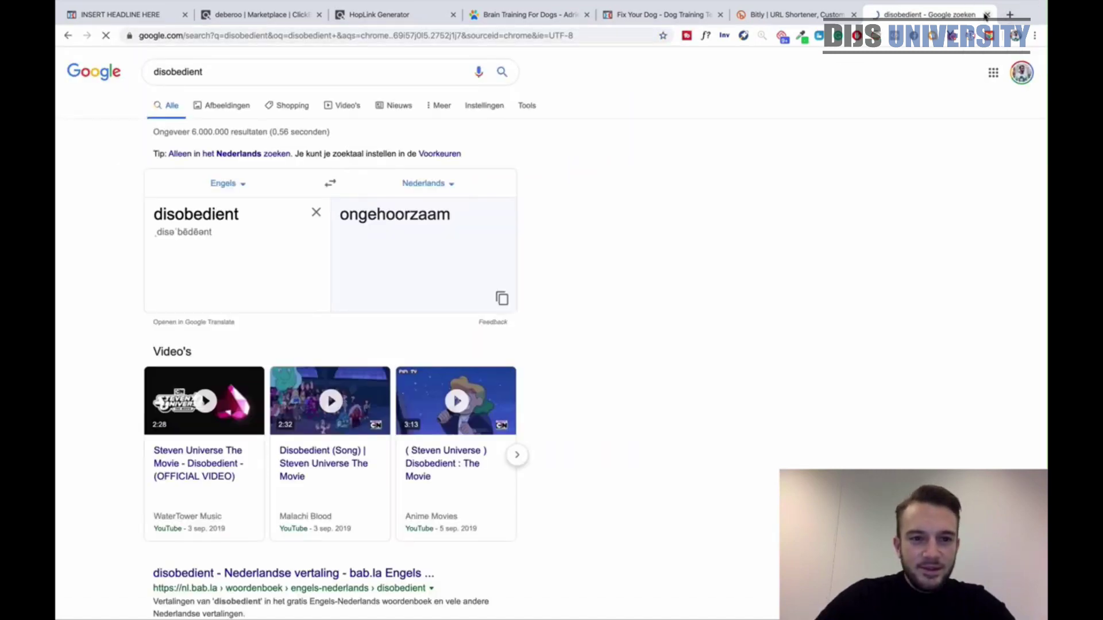
pyautogui.click(987, 14)
pyautogui.click(171, 19)
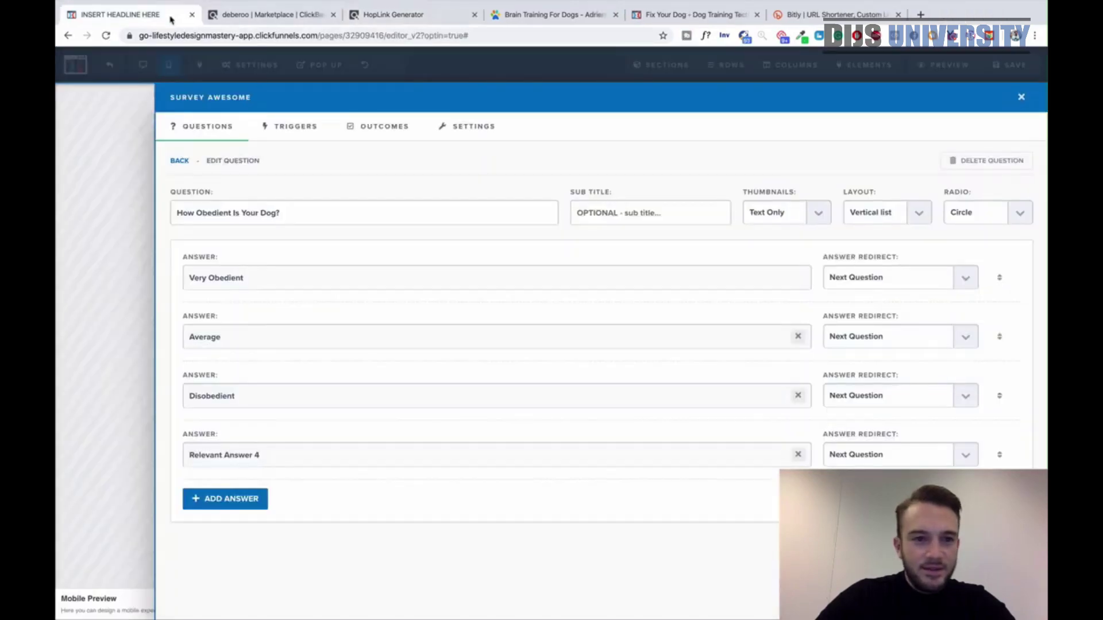
# Set the third question's fourth answer to "Very Disobedient" and go back to the list of questions.
pyautogui.tripleClick(260, 455)
pyautogui.write('Very Di')
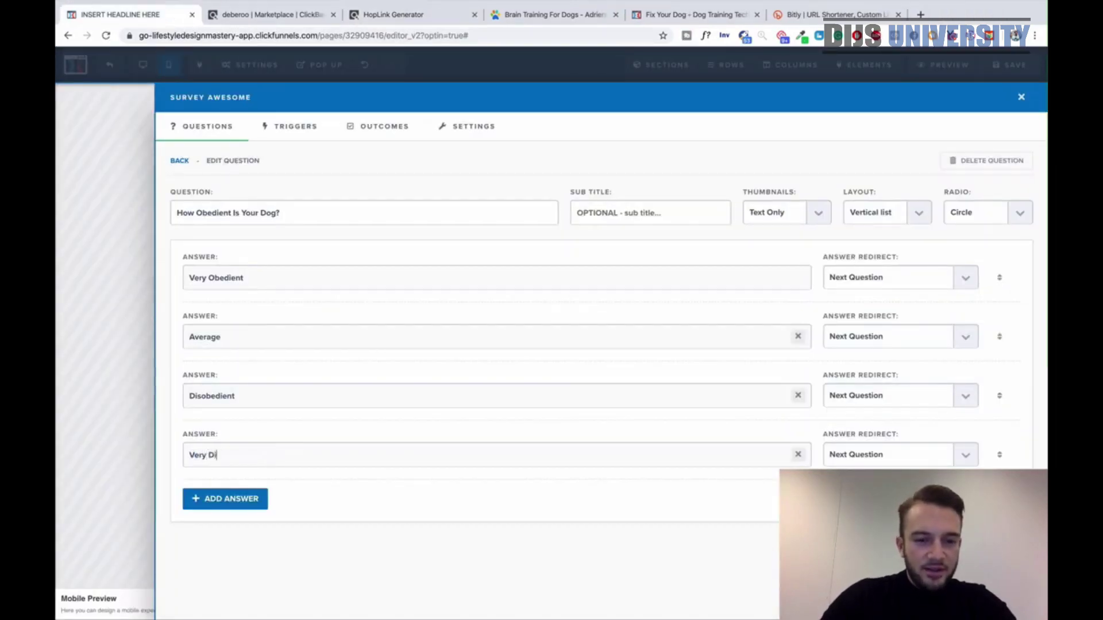
pyautogui.write('sobedient')
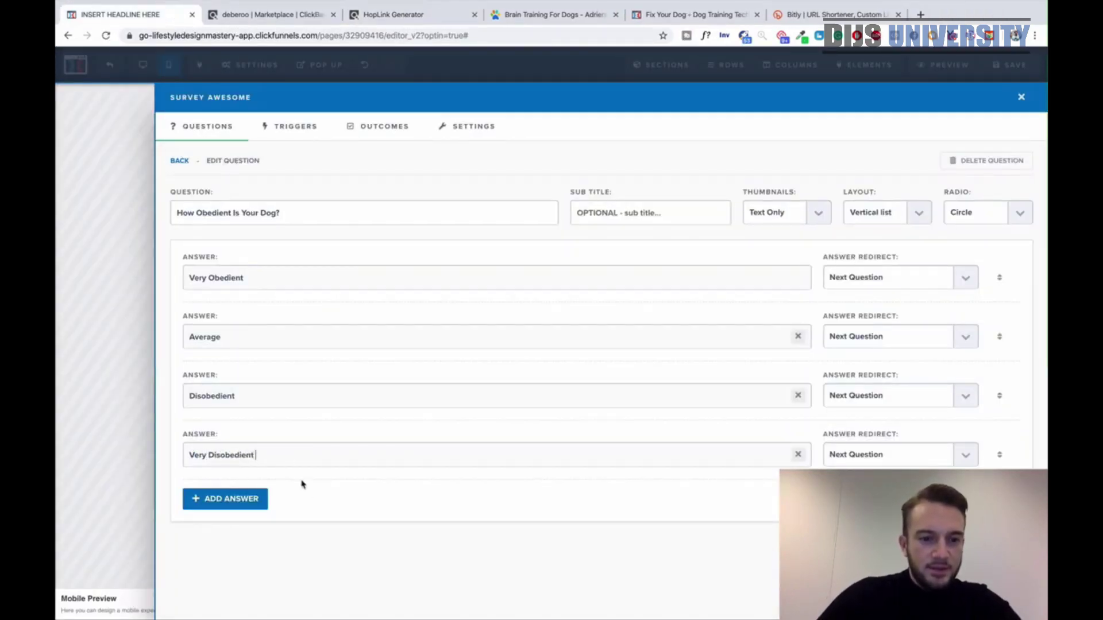
pyautogui.click(180, 163)
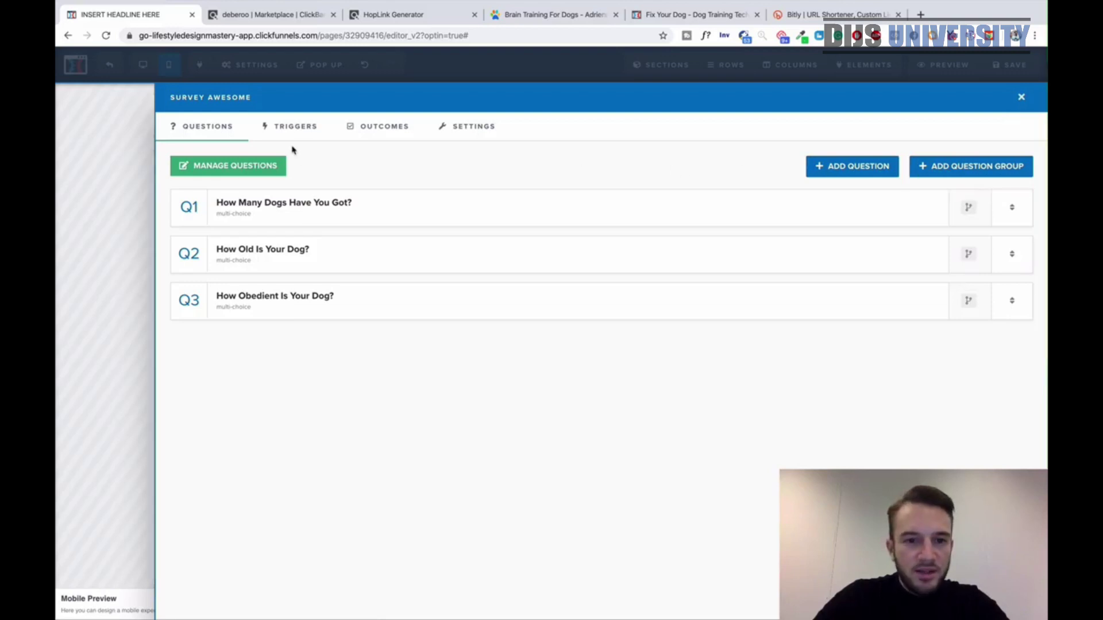
# Open the survey's Default Outcome Action, keep Instant Page Redirect as its page action, and clear the custom redirect's placeholder text.
pyautogui.click(375, 125)
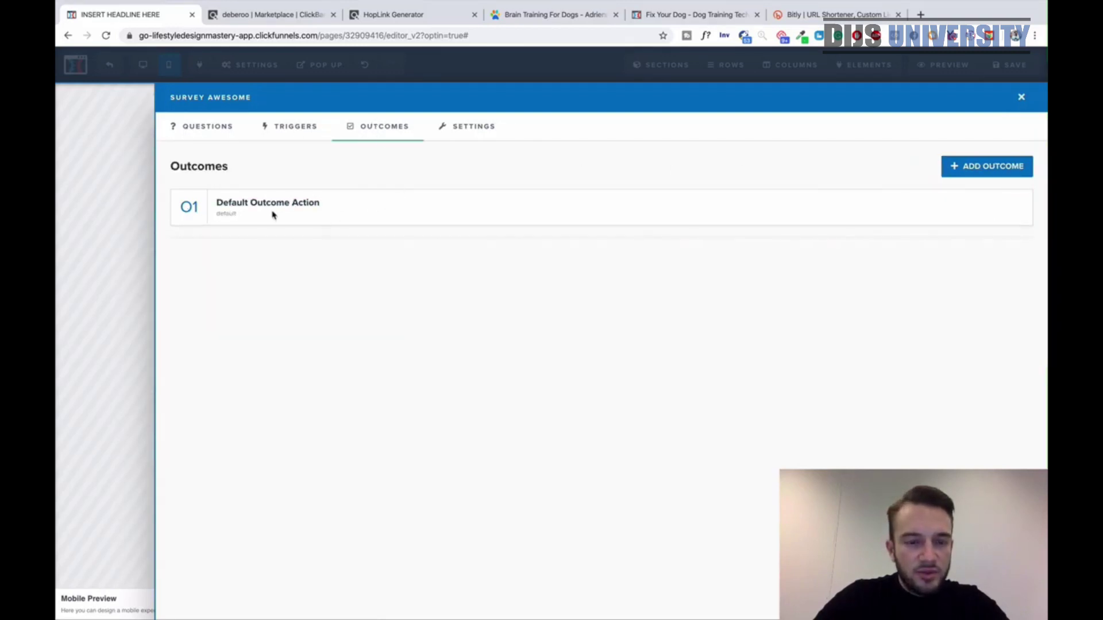
pyautogui.click(272, 210)
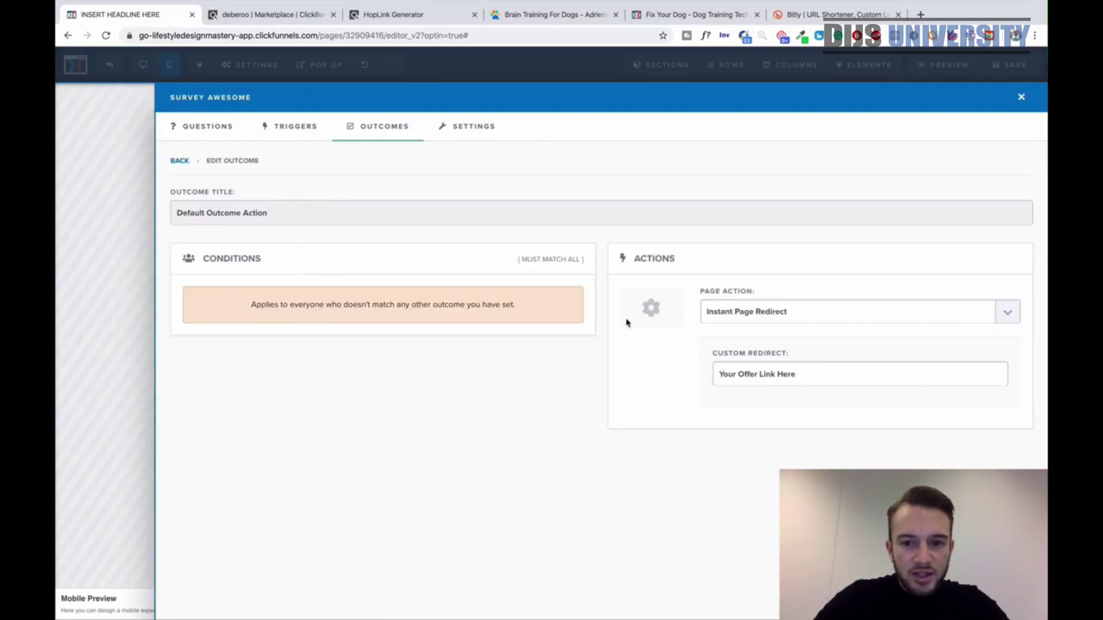
pyautogui.click(781, 309)
pyautogui.click(750, 402)
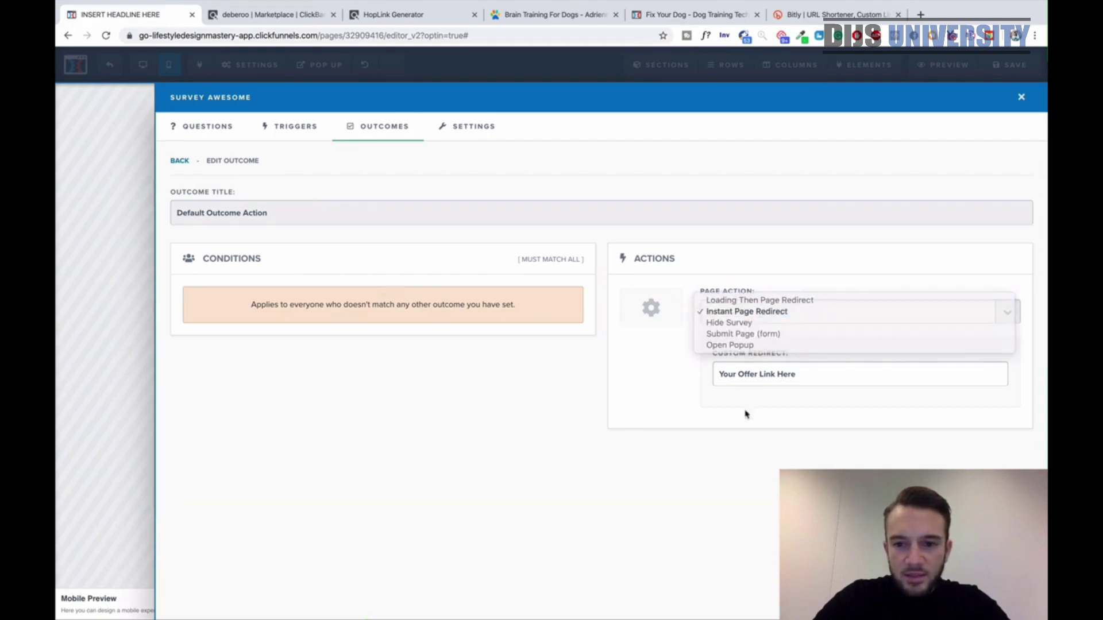
pyautogui.click(820, 377)
pyautogui.hotkey('ctrl', 'a')
pyautogui.press('BackSpace')
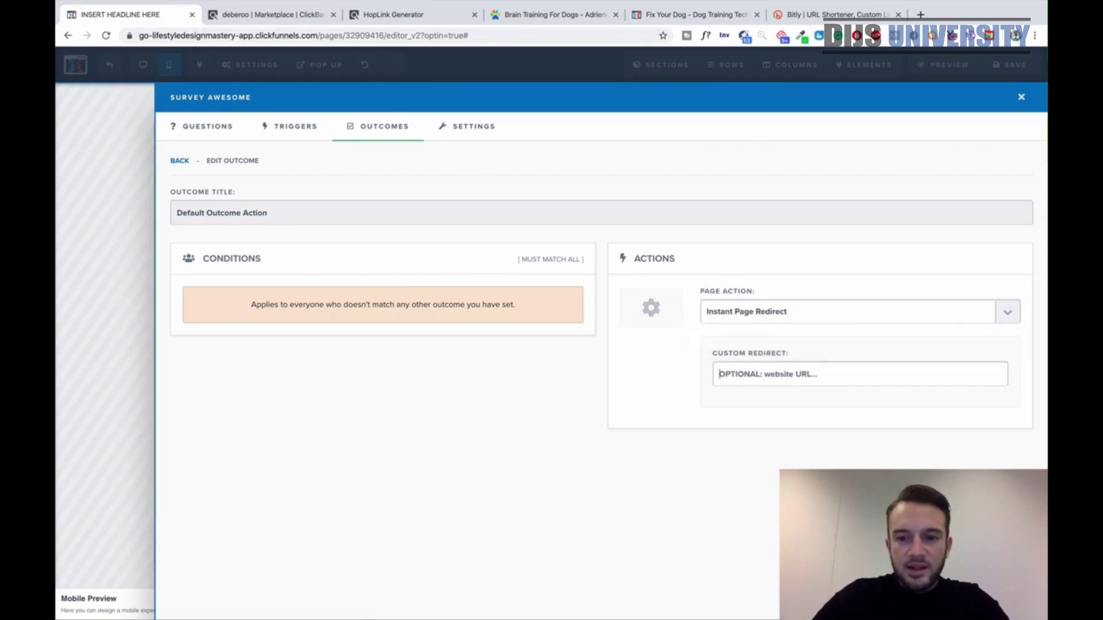
# Switch to Bitly and copy the shortened link of the ClickBank HopLink.
pyautogui.click(679, 23)
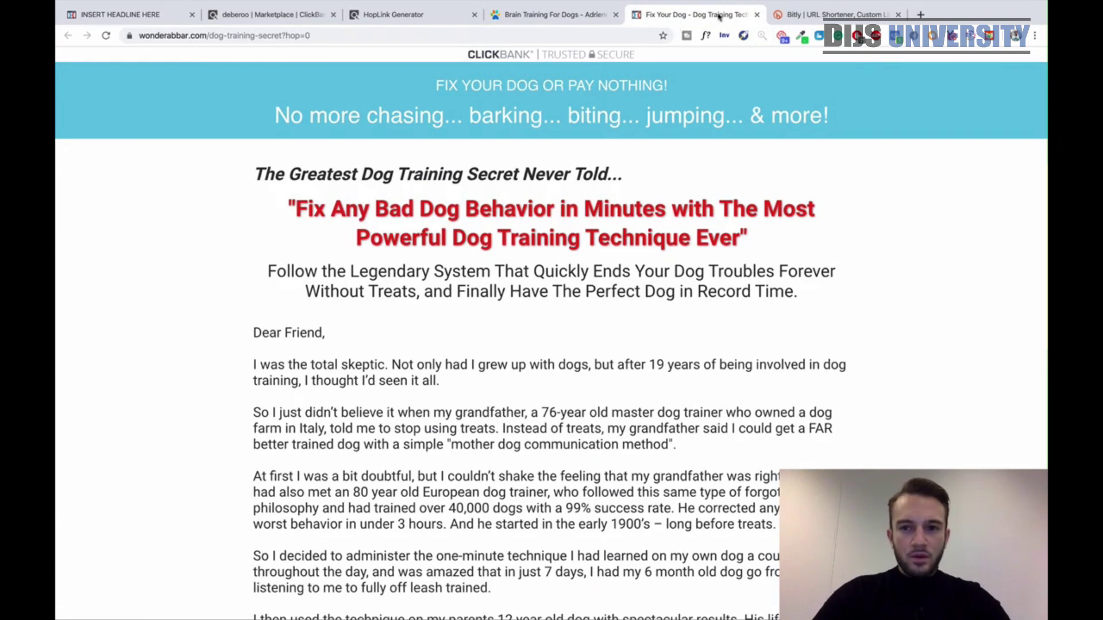
pyautogui.click(809, 18)
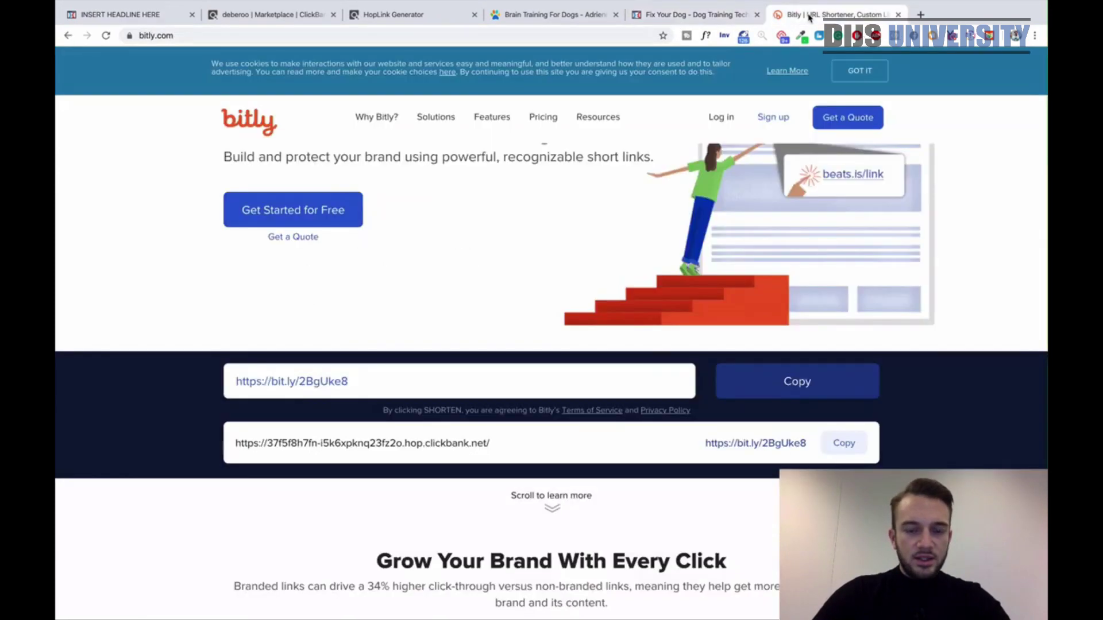
pyautogui.click(664, 18)
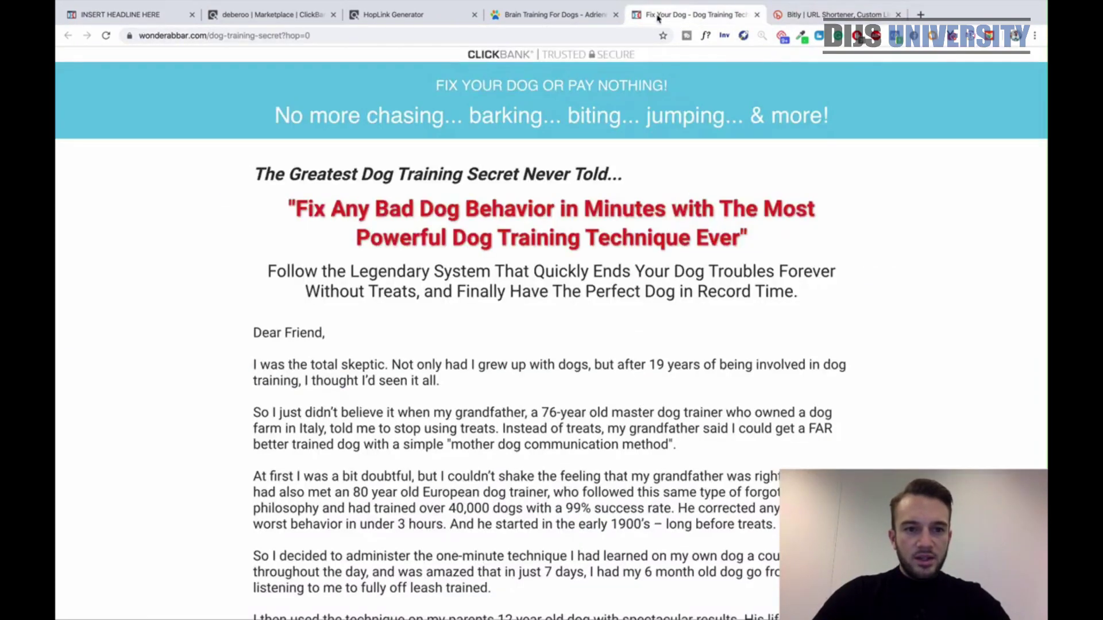
pyautogui.click(575, 19)
pyautogui.click(658, 22)
pyautogui.click(818, 18)
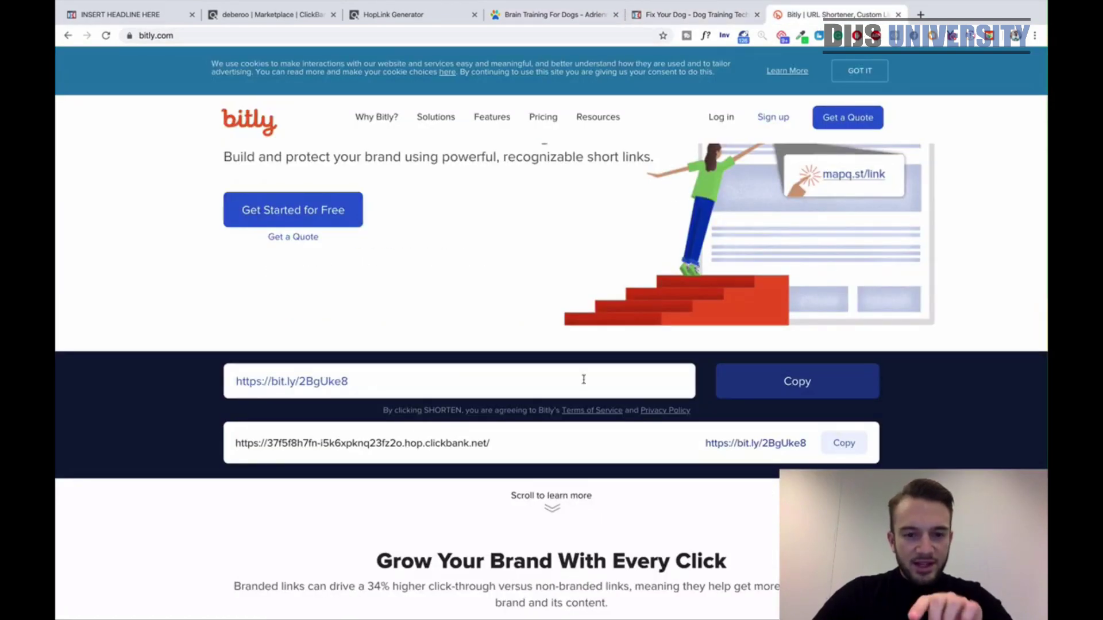
pyautogui.moveTo(582, 453); pyautogui.dragTo(242, 439)
pyautogui.click(237, 443)
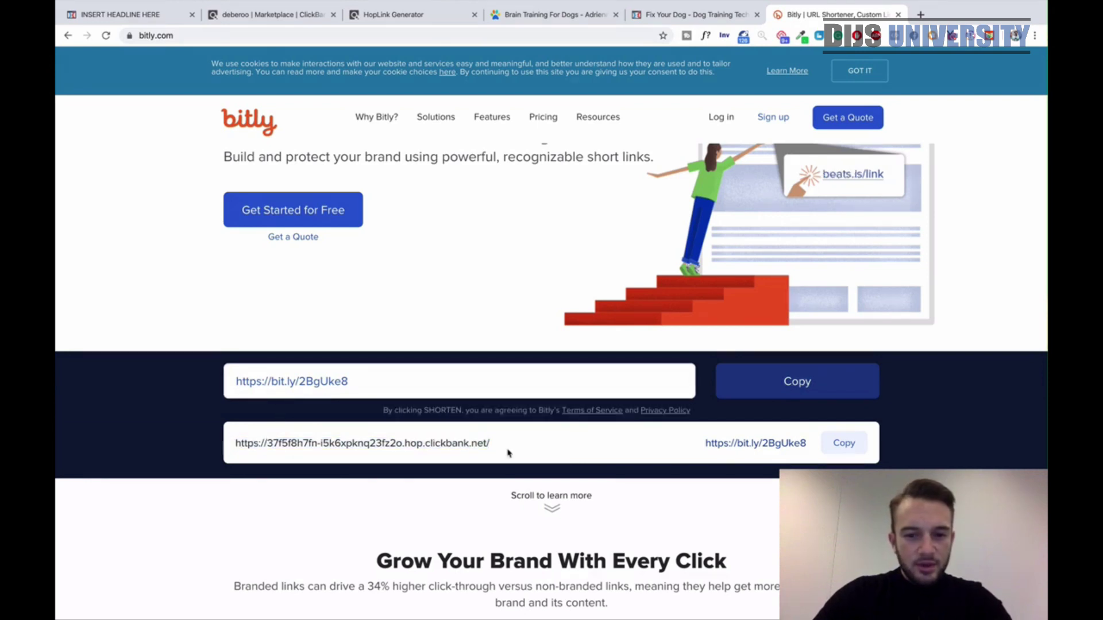
pyautogui.click(842, 443)
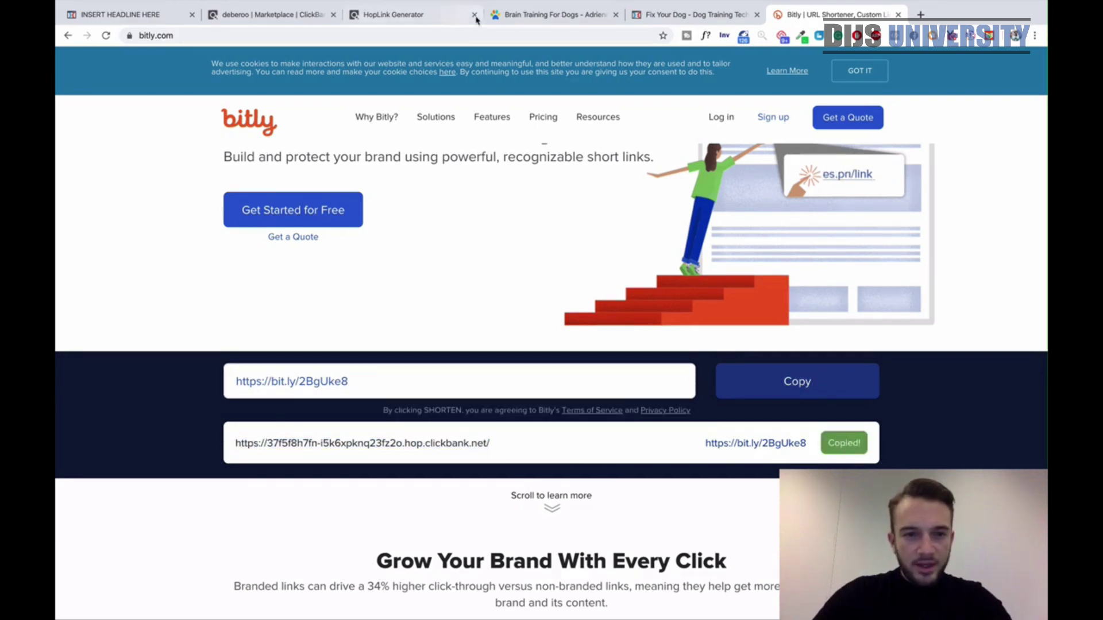
pyautogui.click(274, 17)
pyautogui.click(115, 14)
pyautogui.click(861, 381)
pyautogui.hotkey('ctrl', 'v')
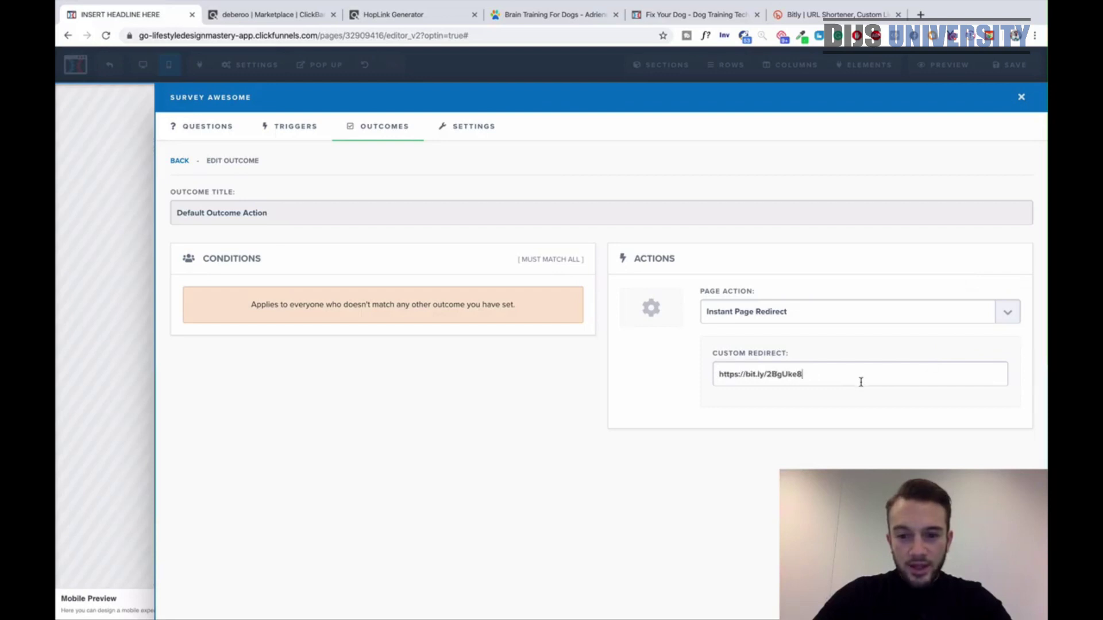
# Review the ClickBank marketplace listings and the Brain Training For Dogs sales page, and return to the outcome settings.
pyautogui.click(298, 17)
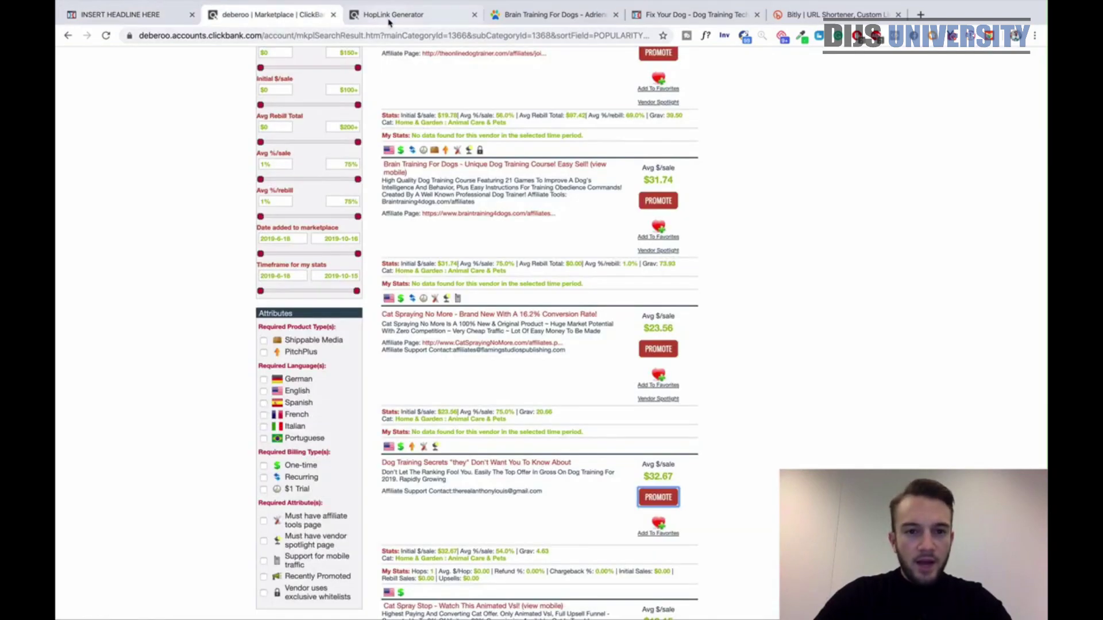
pyautogui.click(390, 19)
pyautogui.click(571, 16)
pyautogui.scroll(5, 368, 149)
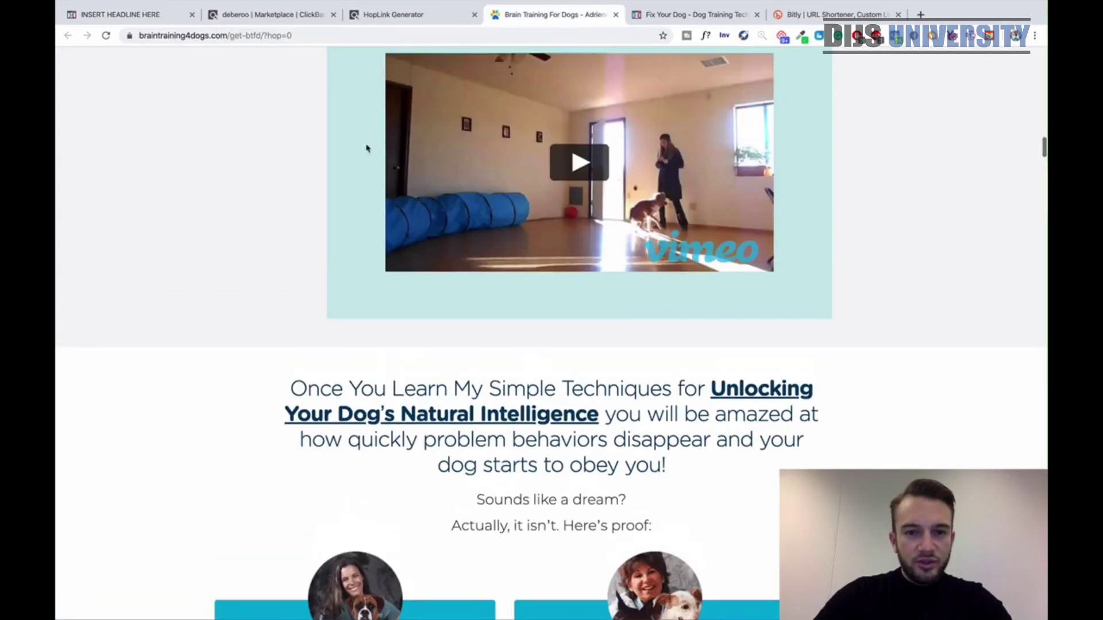
pyautogui.click(139, 13)
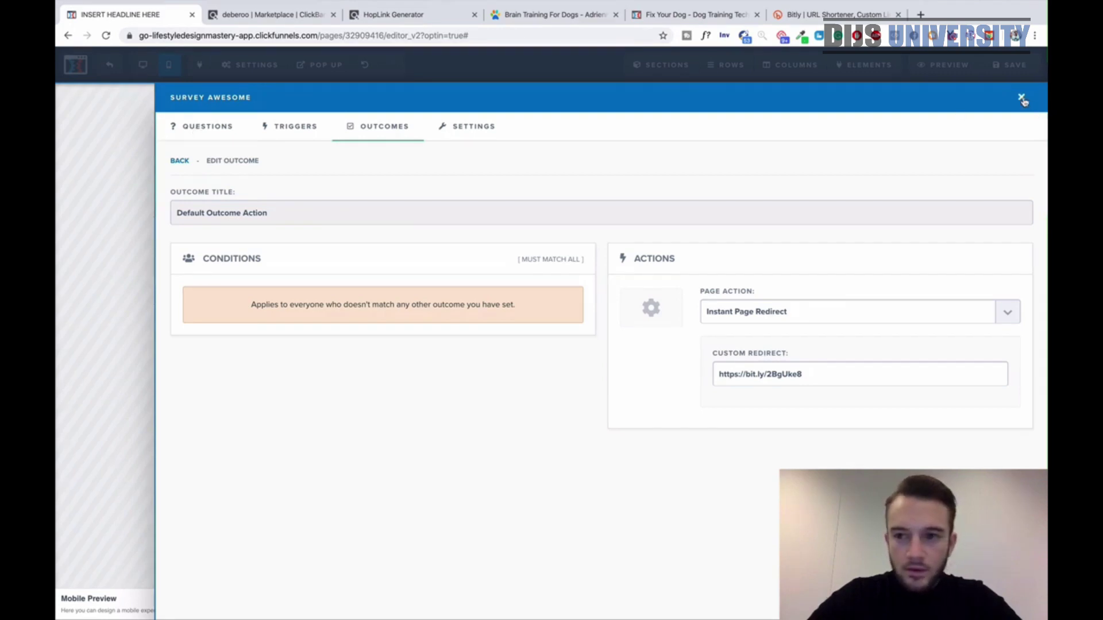
# Close the survey options and sidebar, and inspect the first question in the page's mobile preview.
pyautogui.click(1022, 99)
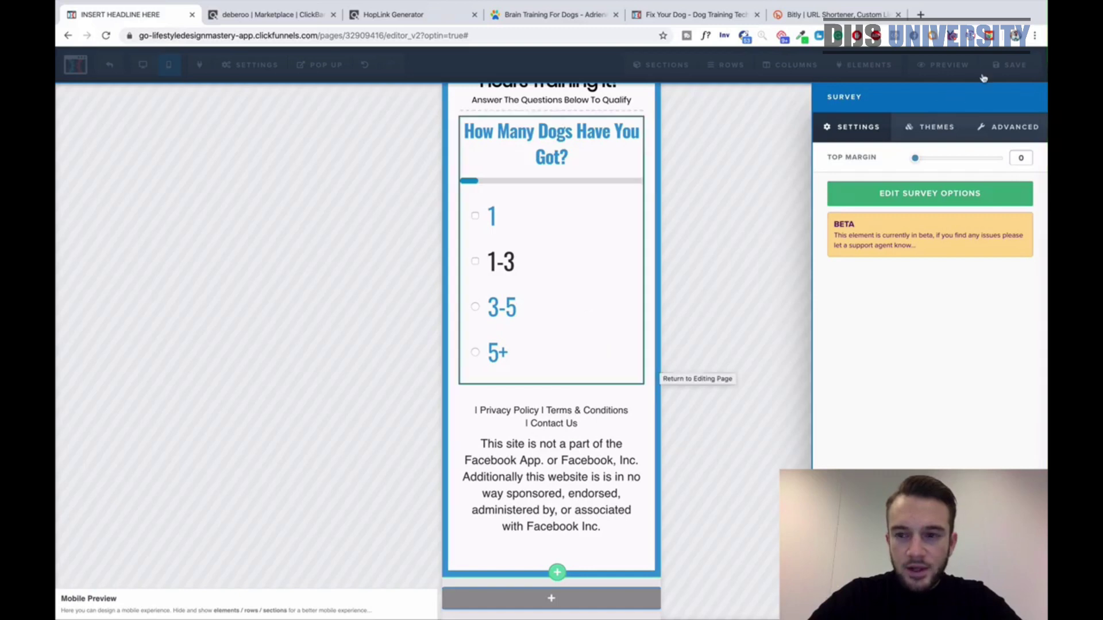
pyautogui.click(733, 224)
pyautogui.scroll(1, 569, 229)
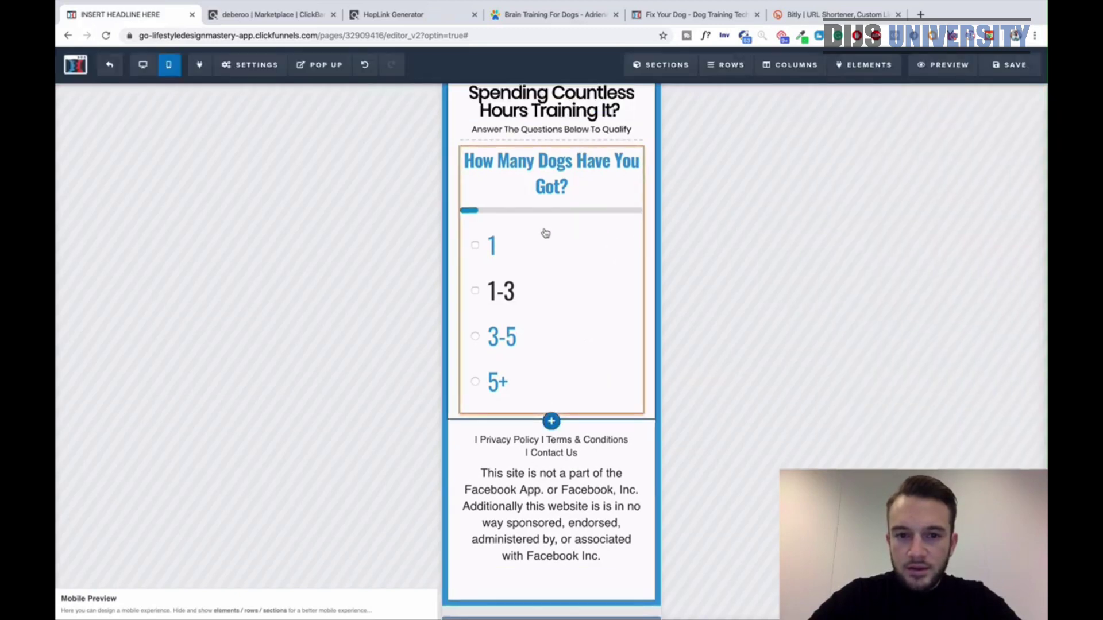
# Reword the first survey question's answers as 1 Dog, 1-3 Dogs, 3-5 Dogs and 5+ Dogs, and close the survey options.
pyautogui.click(493, 255)
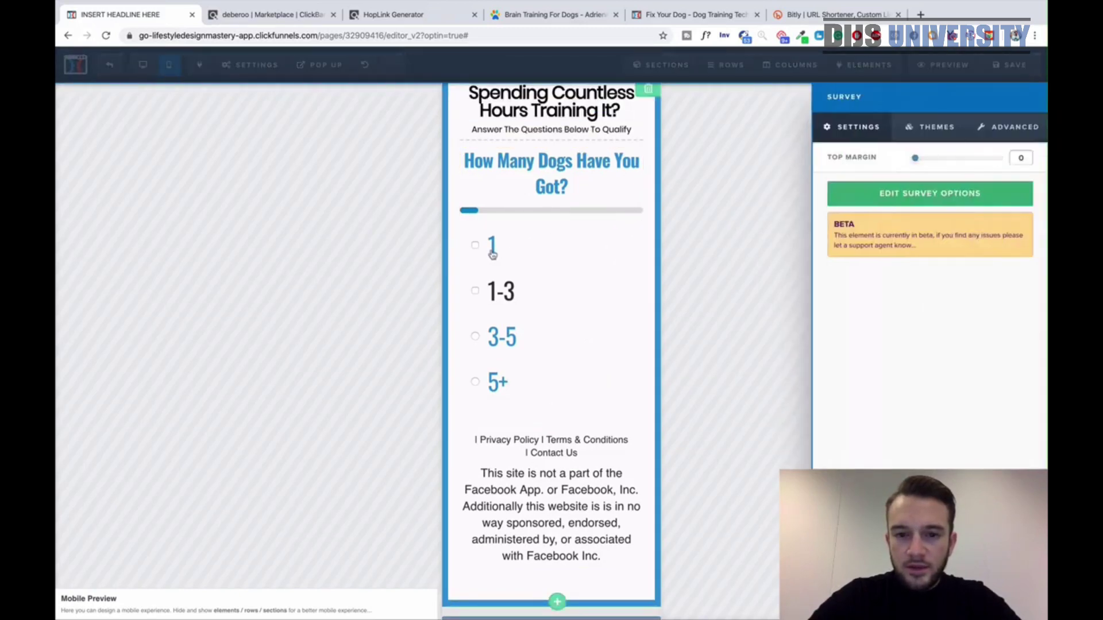
pyautogui.click(907, 192)
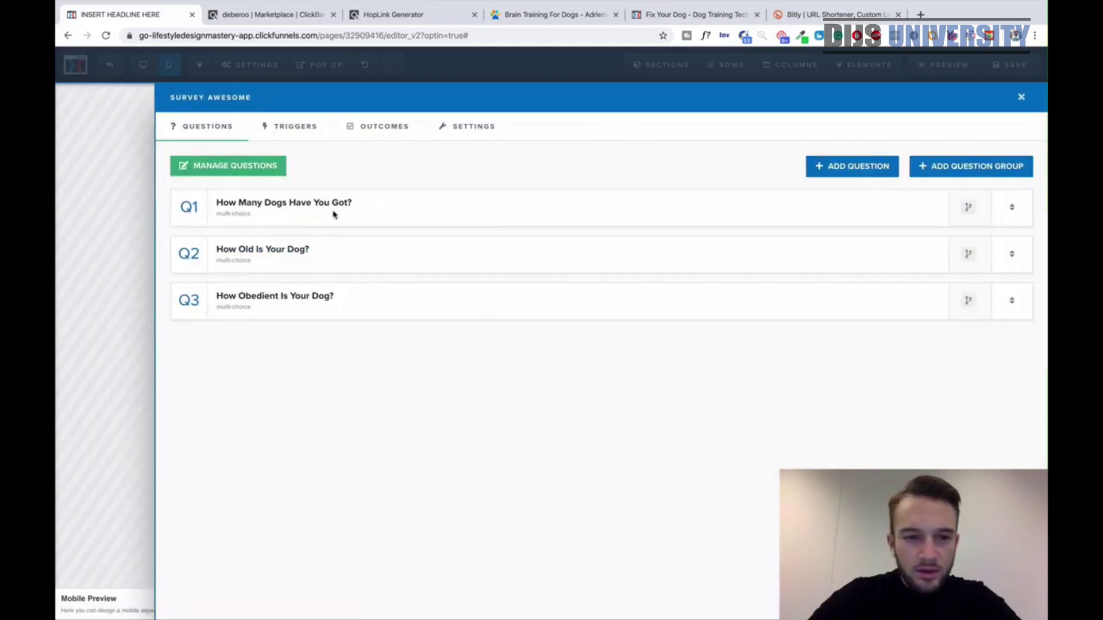
pyautogui.click(236, 203)
pyautogui.write('Dog')
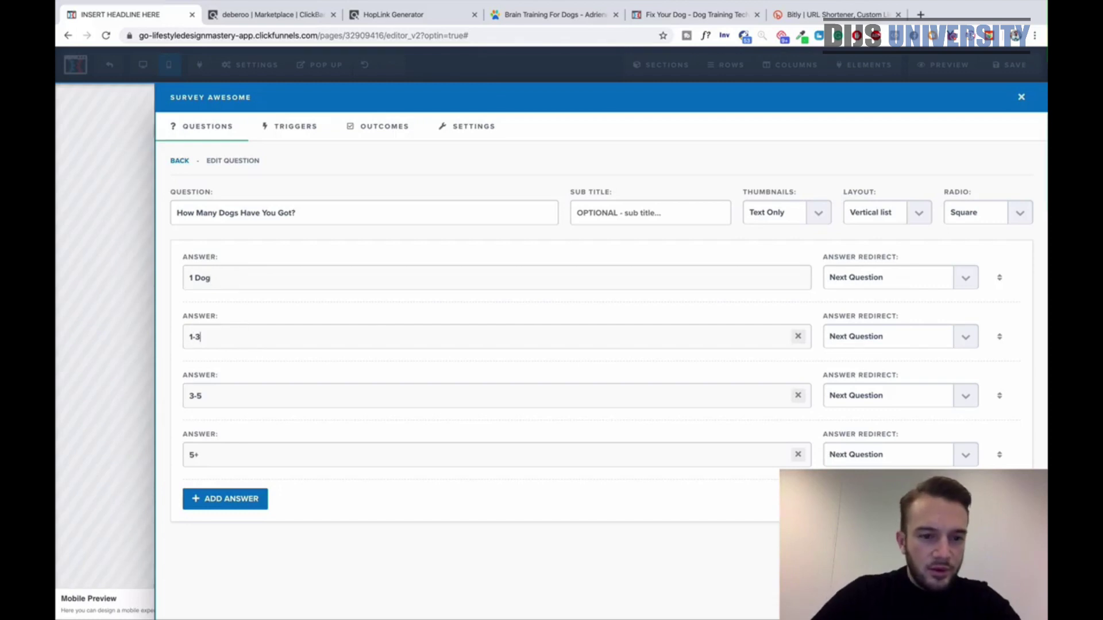
pyautogui.write('gs')
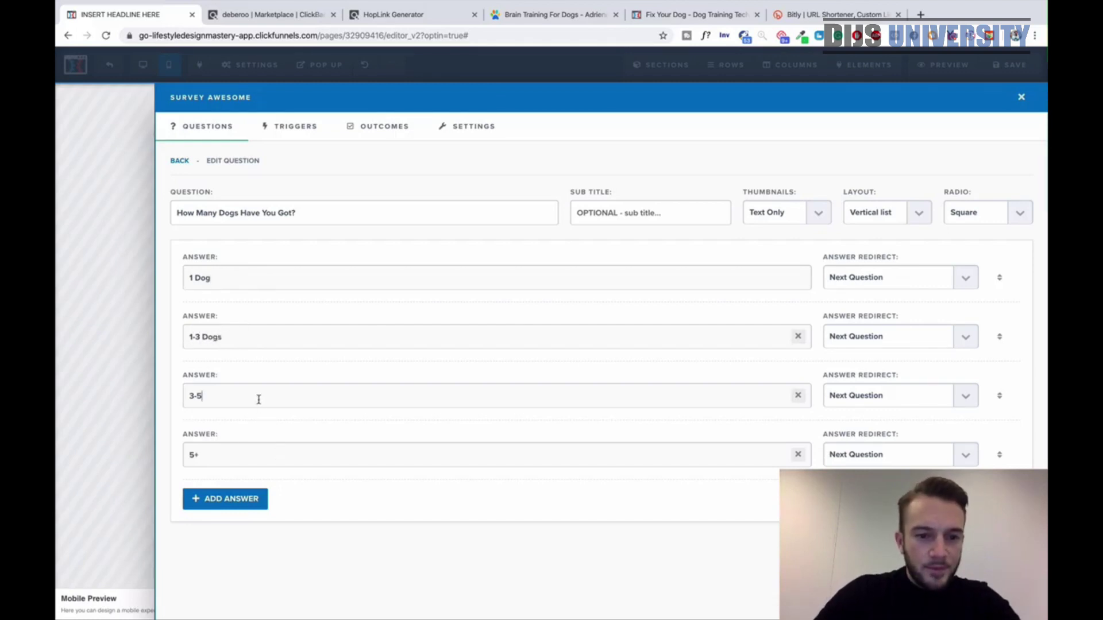
pyautogui.click(260, 457)
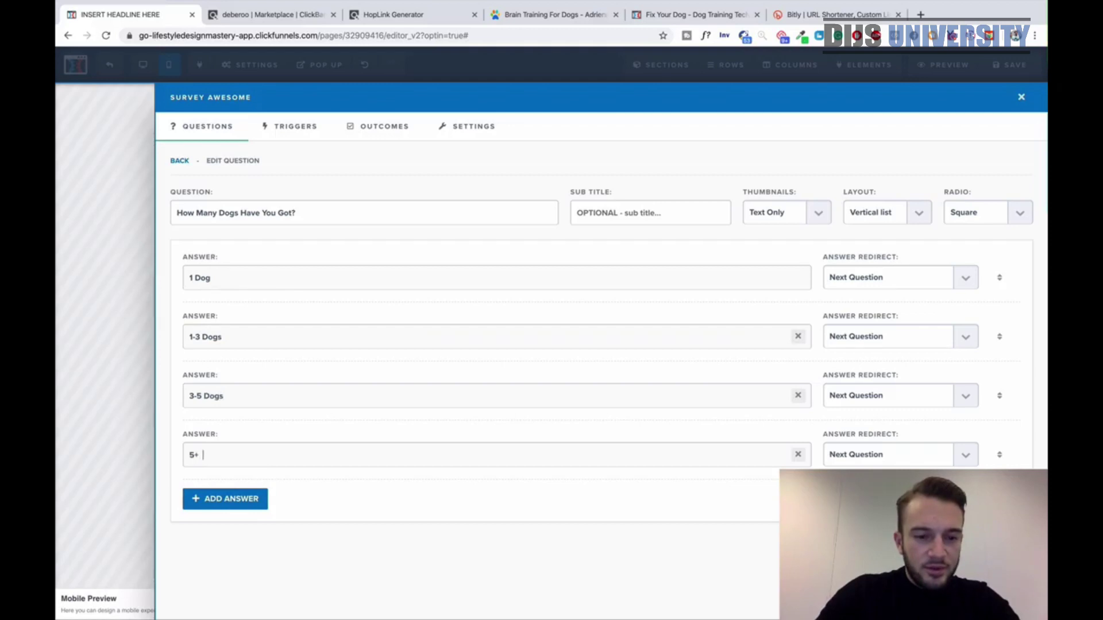
pyautogui.write('Dogs')
pyautogui.click(88, 447)
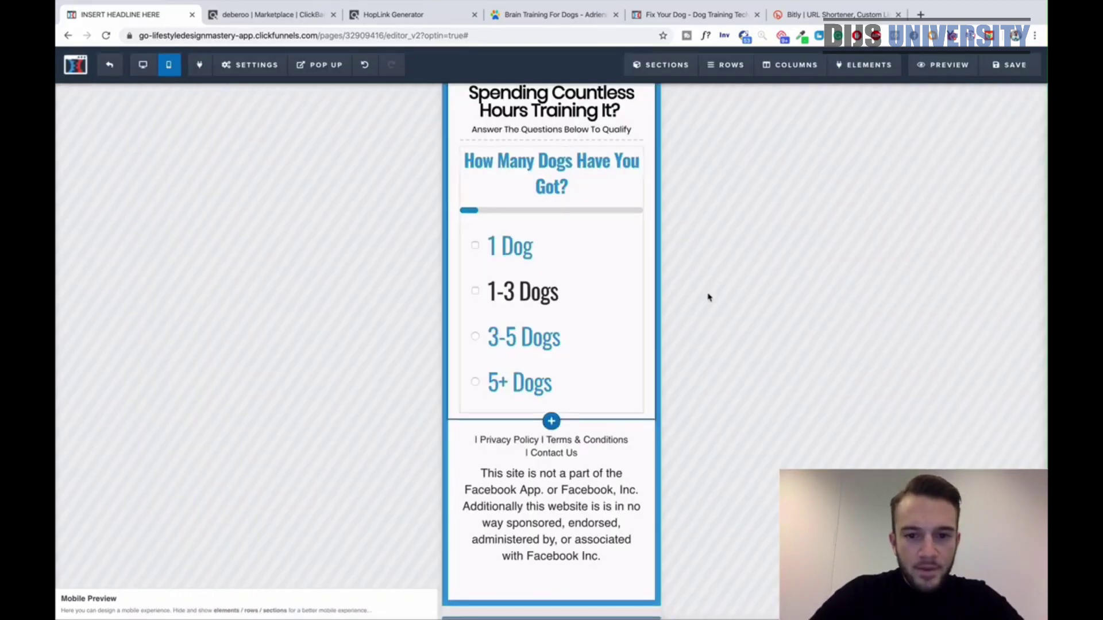
# Save the page, check its mobile layout, and switch to the desktop view.
pyautogui.scroll(2, 480, 347)
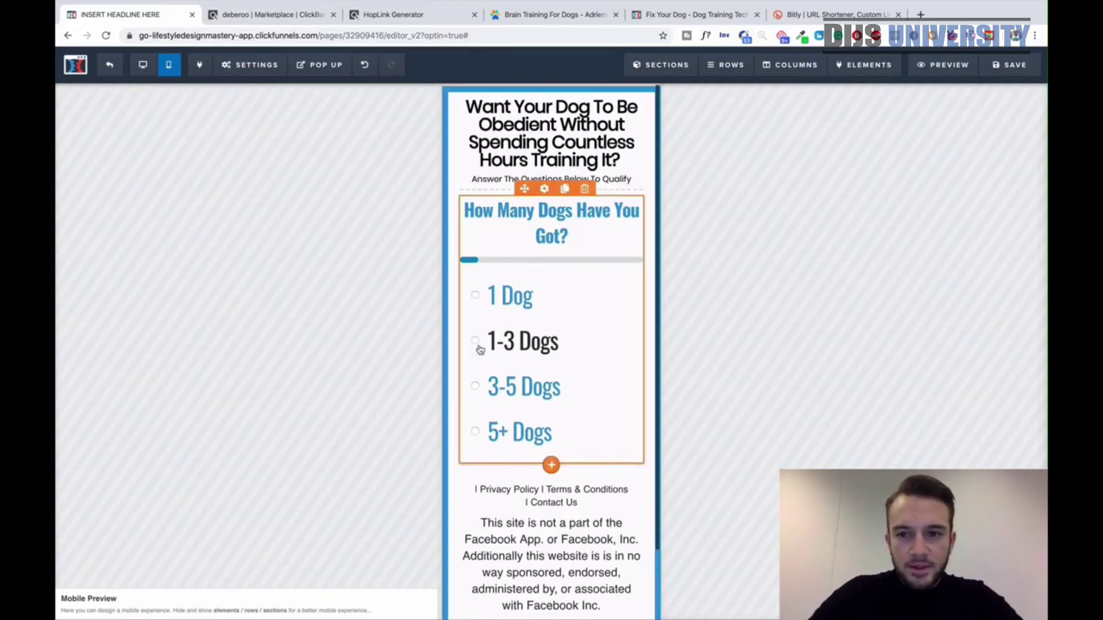
pyautogui.click(1005, 74)
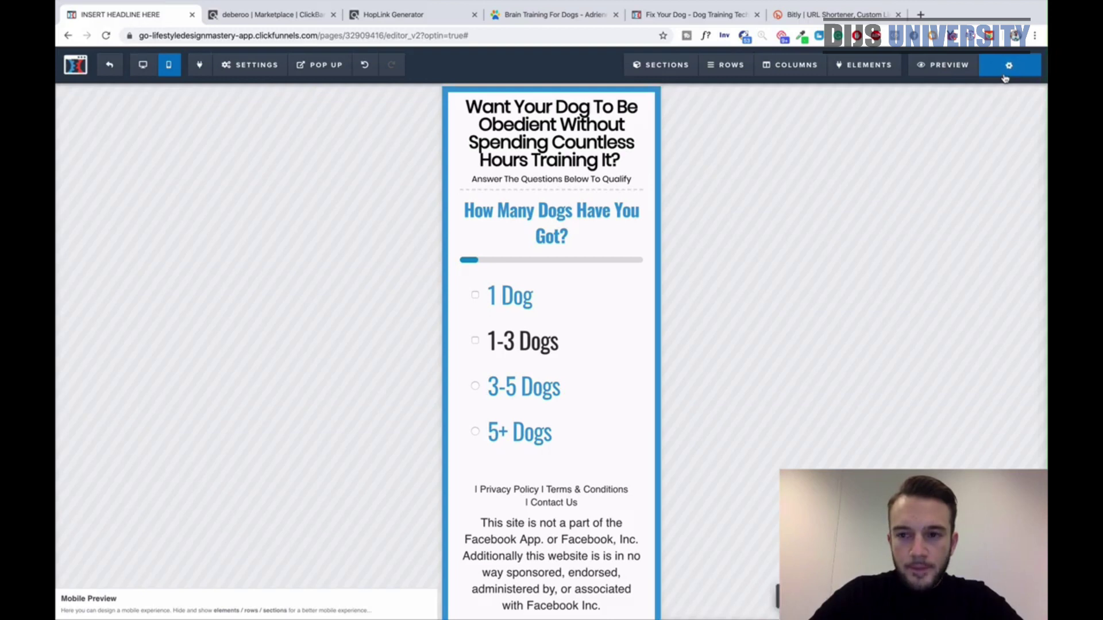
pyautogui.scroll(-2, 556, 271)
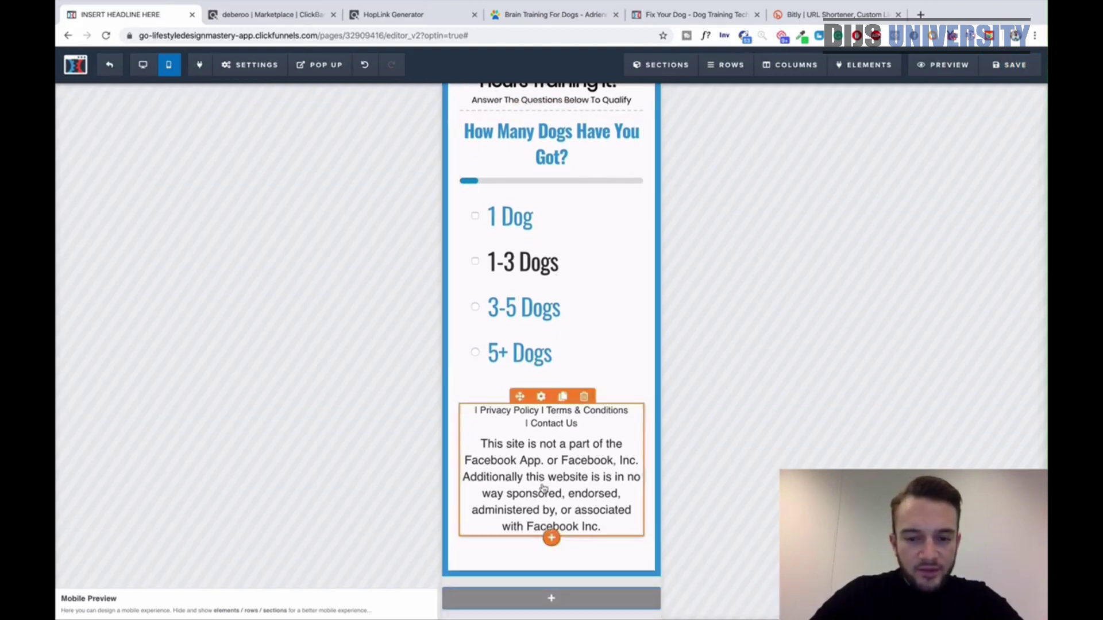
pyautogui.scroll(1, 340, 395)
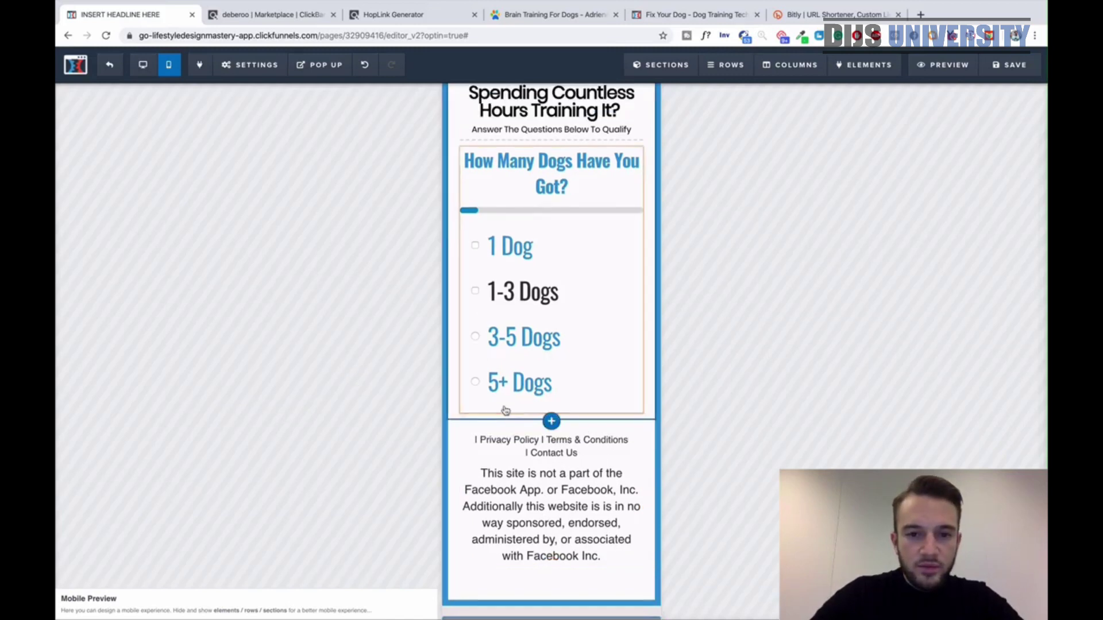
pyautogui.scroll(2, 505, 410)
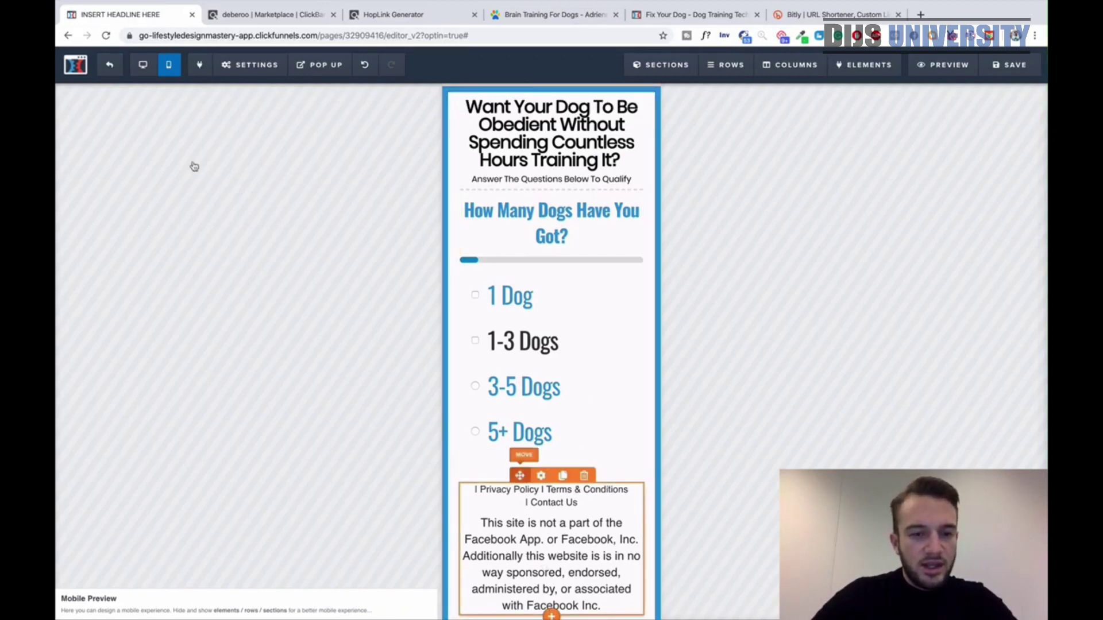
pyautogui.click(144, 66)
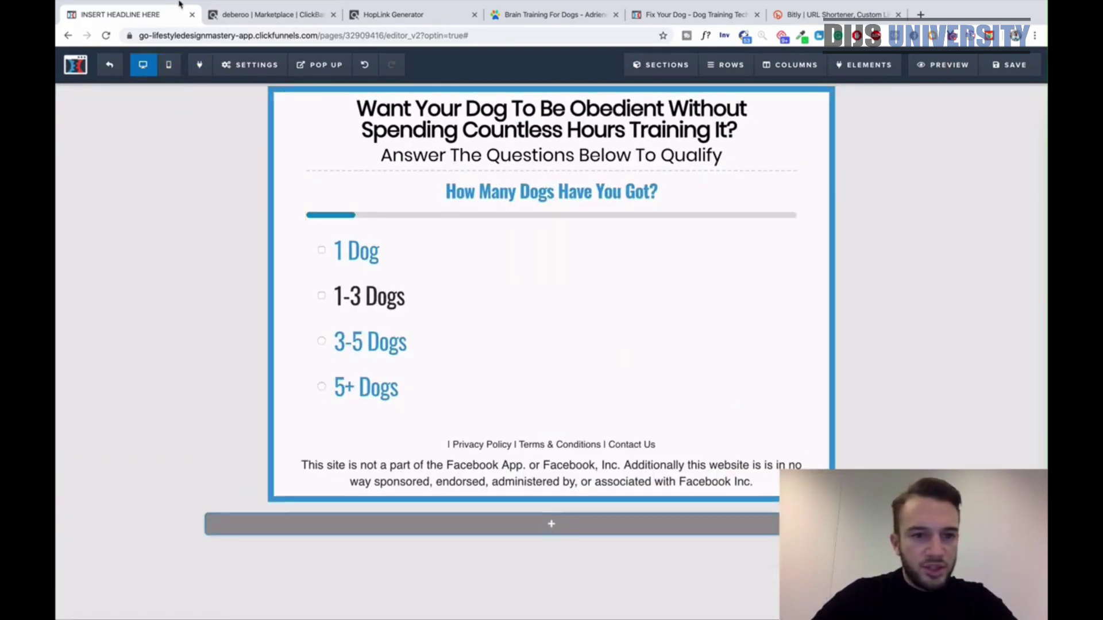
# Exit the editor to the Facebook Template step overview and copy the page's URL.
pyautogui.click(109, 69)
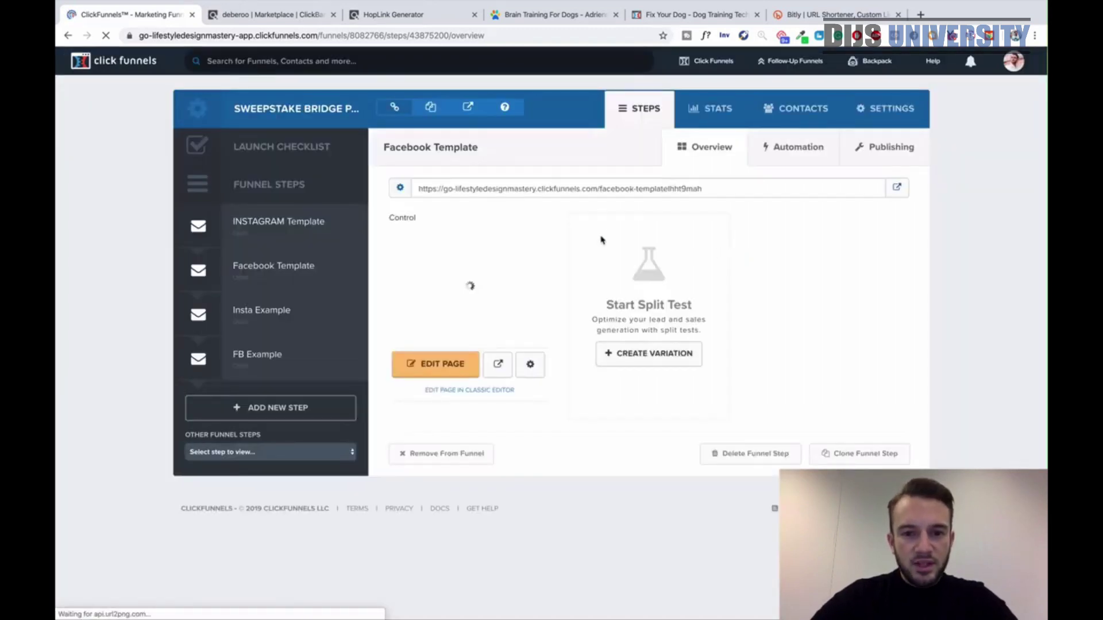
pyautogui.moveTo(717, 189); pyautogui.dragTo(414, 189)
pyautogui.hotkey('ctrl', 'c')
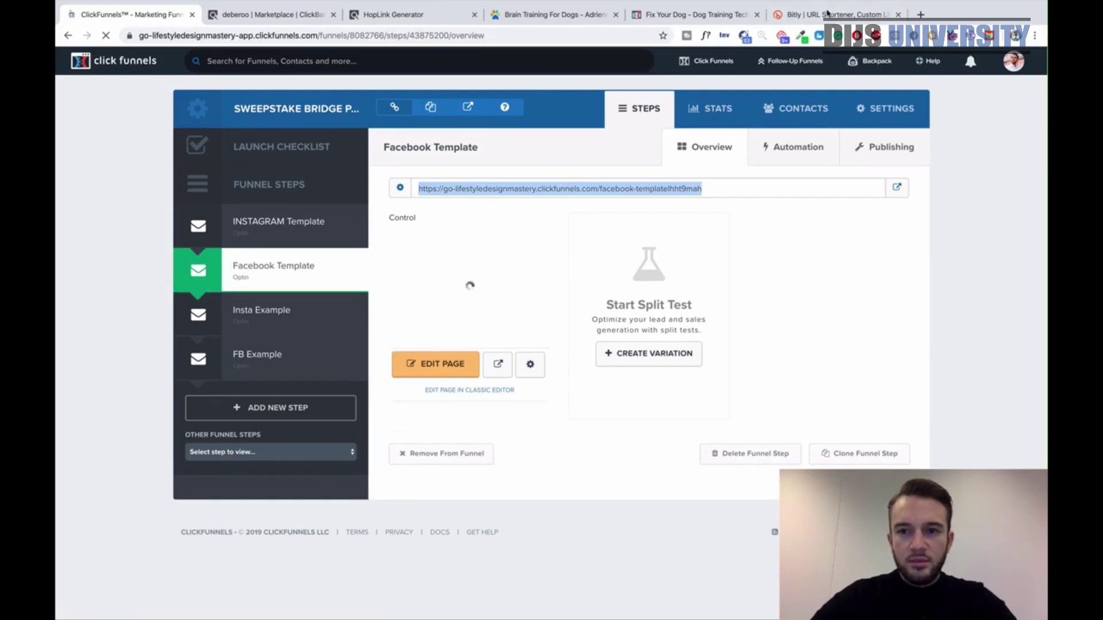
# Switch to Bitly and reload the site to clear the previous link from the shortener.
pyautogui.click(854, 8)
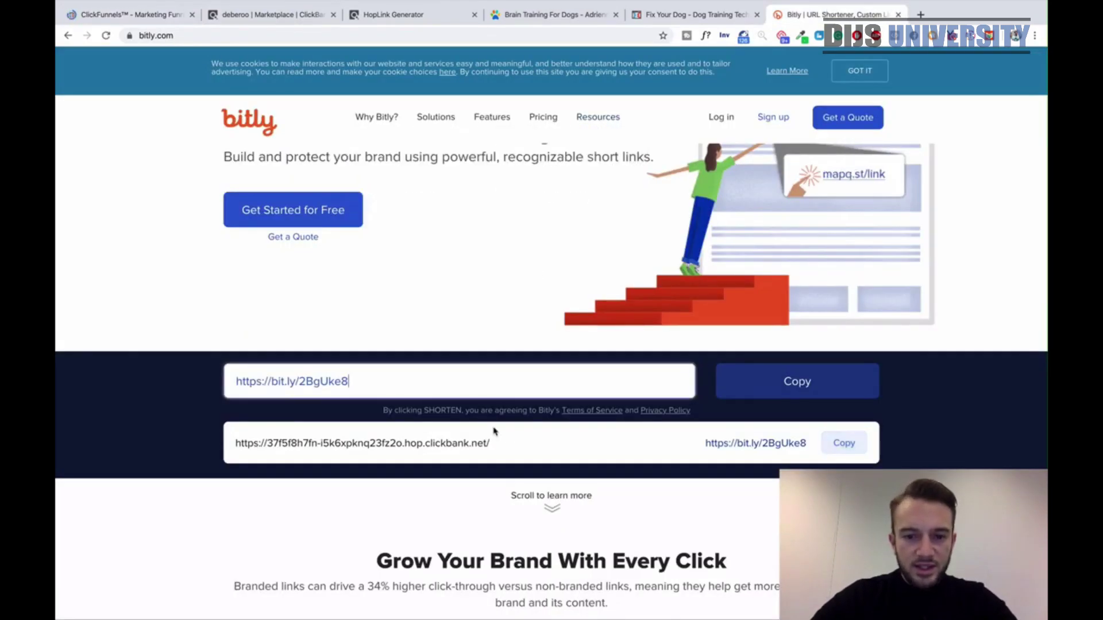
pyautogui.click(433, 382)
pyautogui.click(432, 382)
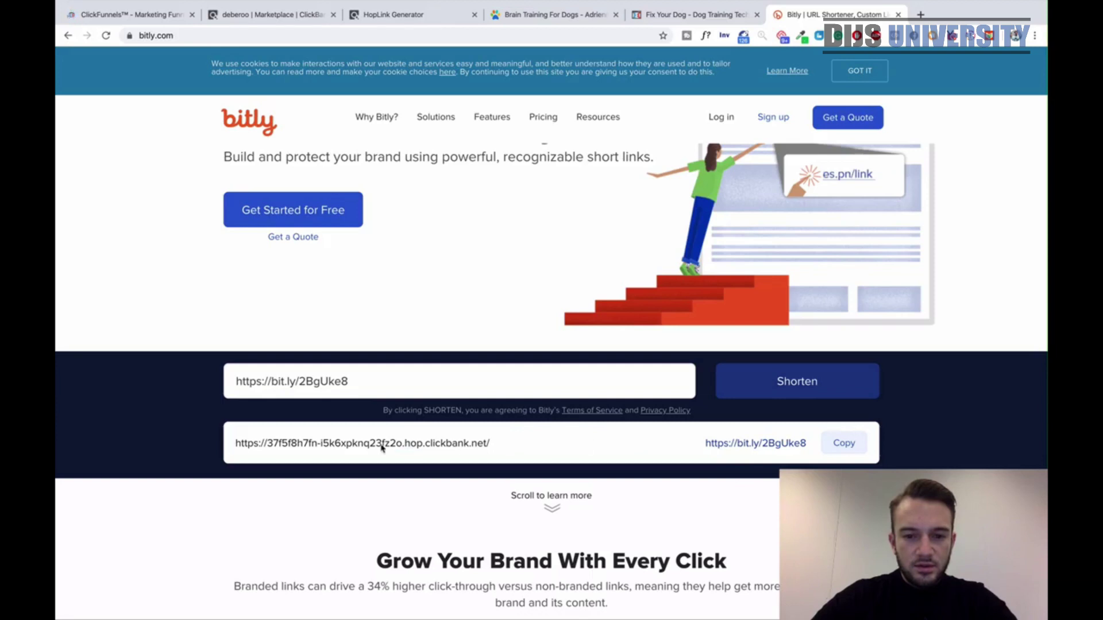
pyautogui.moveTo(492, 444); pyautogui.dragTo(362, 445)
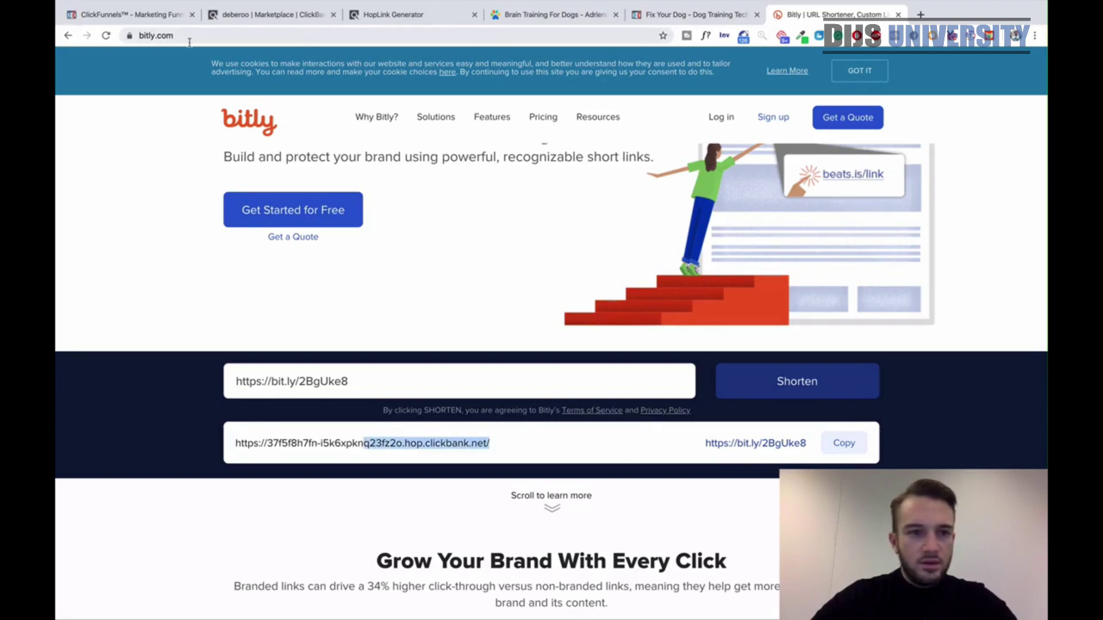
pyautogui.click(106, 36)
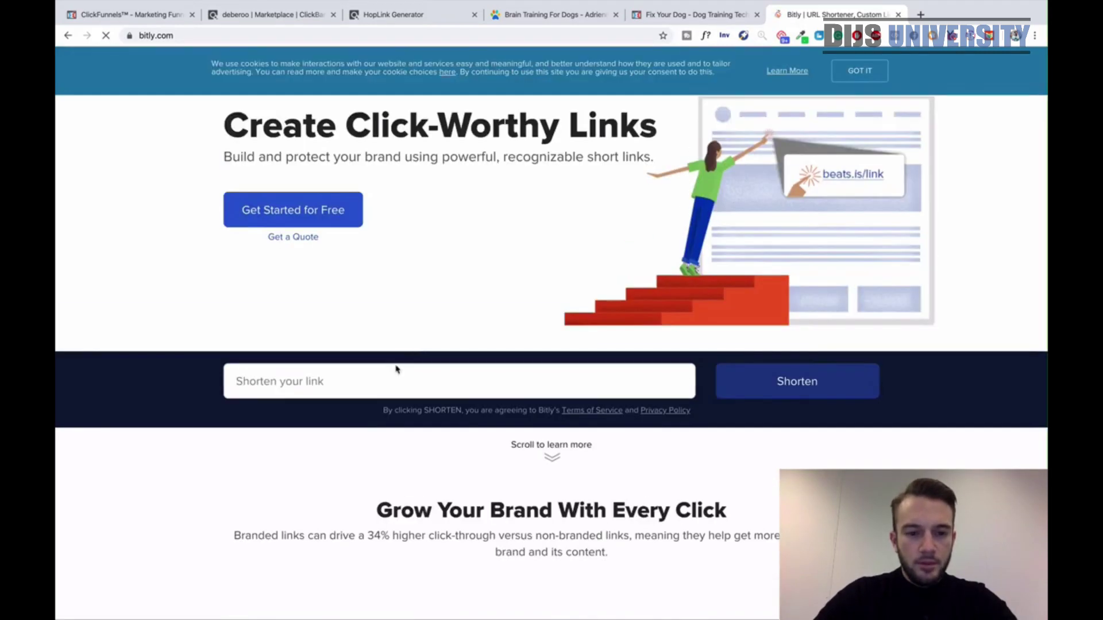
# Shorten the copied Facebook Template page URL and copy the resulting short link.
pyautogui.click(374, 380)
pyautogui.hotkey('ctrl', 'v')
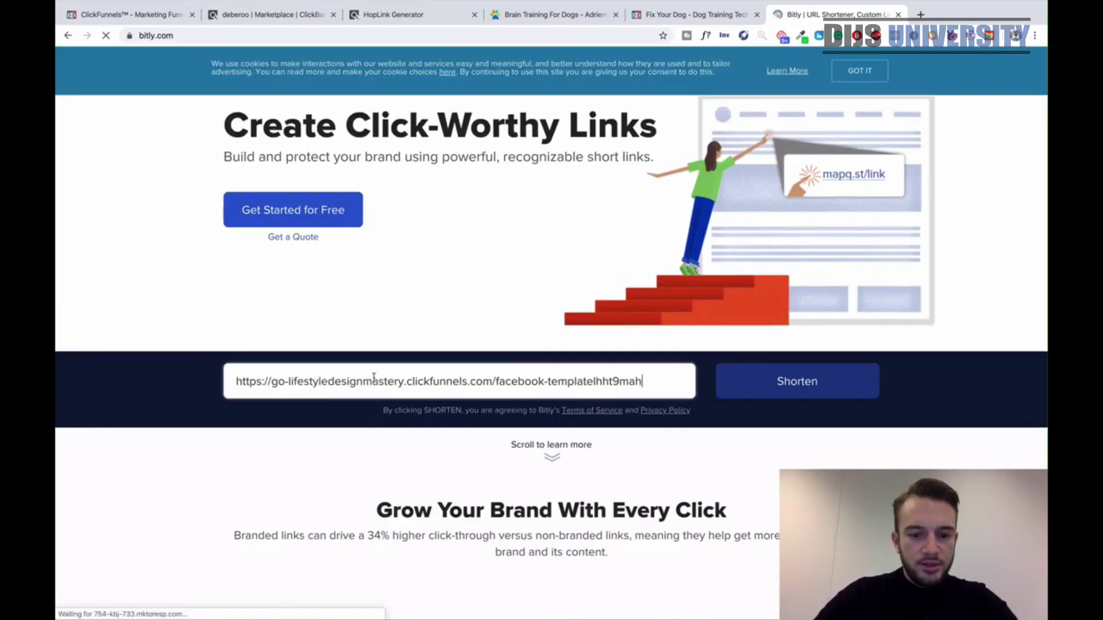
pyautogui.click(833, 382)
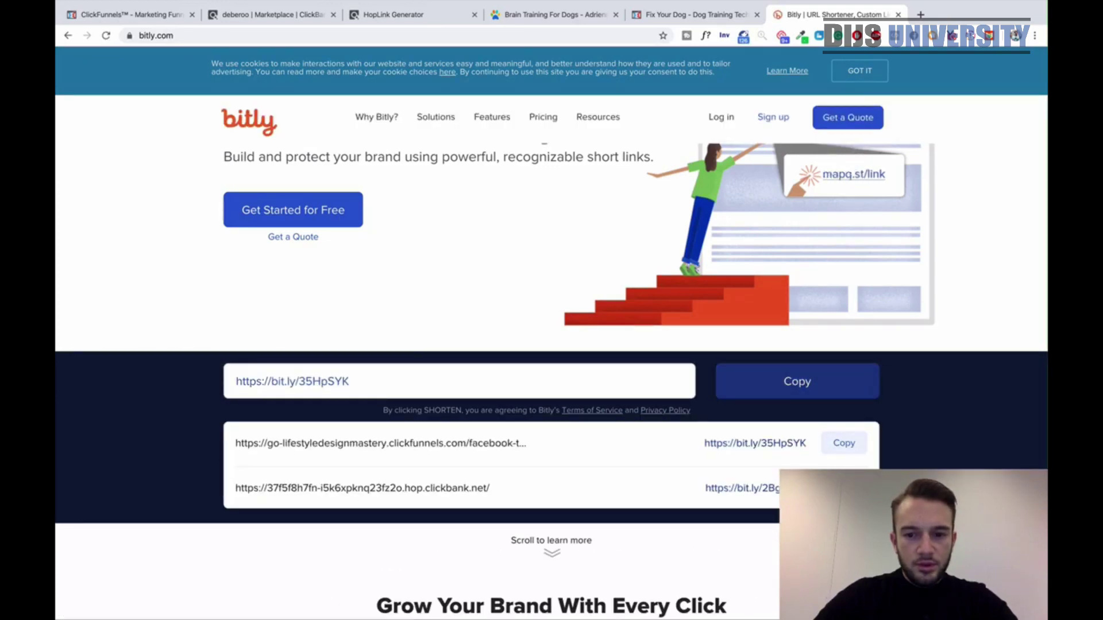
pyautogui.click(835, 442)
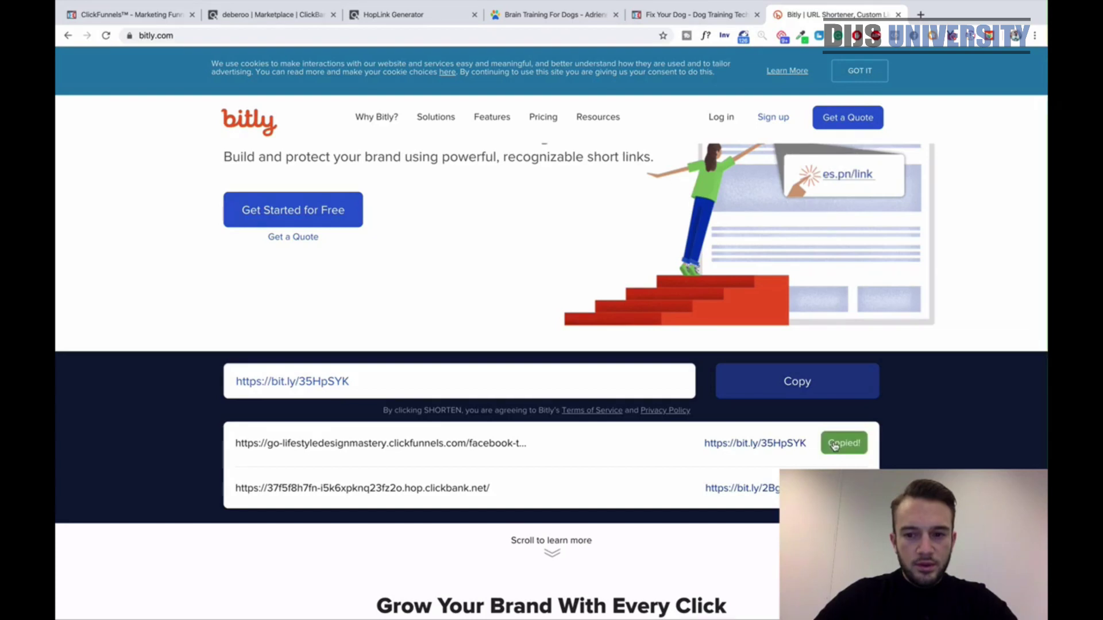
# Look over the opening section of the Fix Your Dog sales page.
pyautogui.click(920, 15)
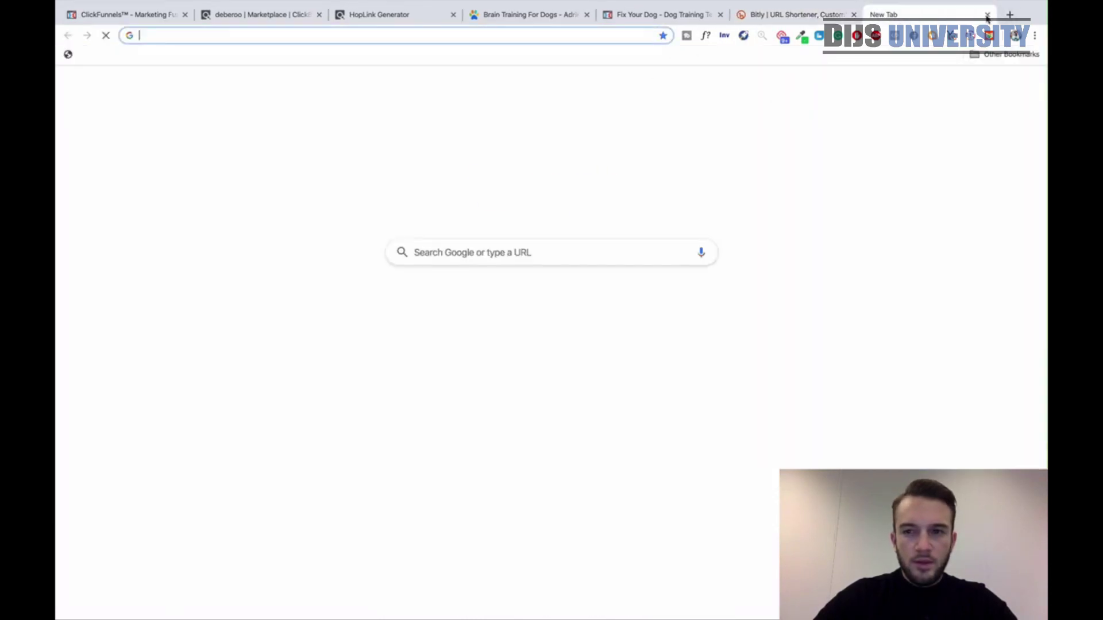
pyautogui.click(987, 15)
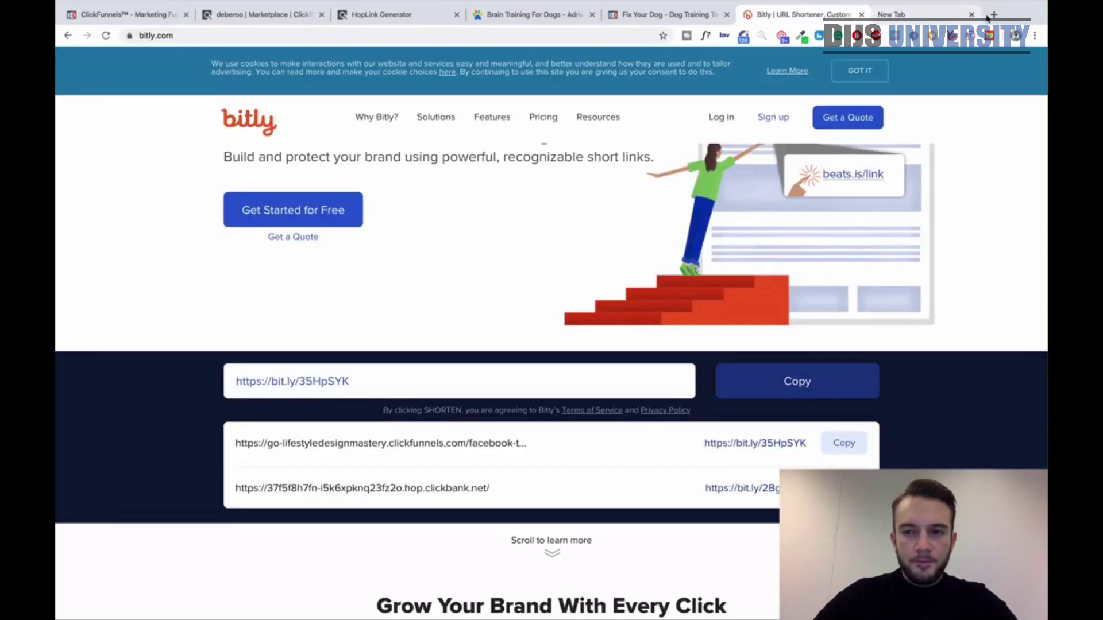
pyautogui.click(684, 15)
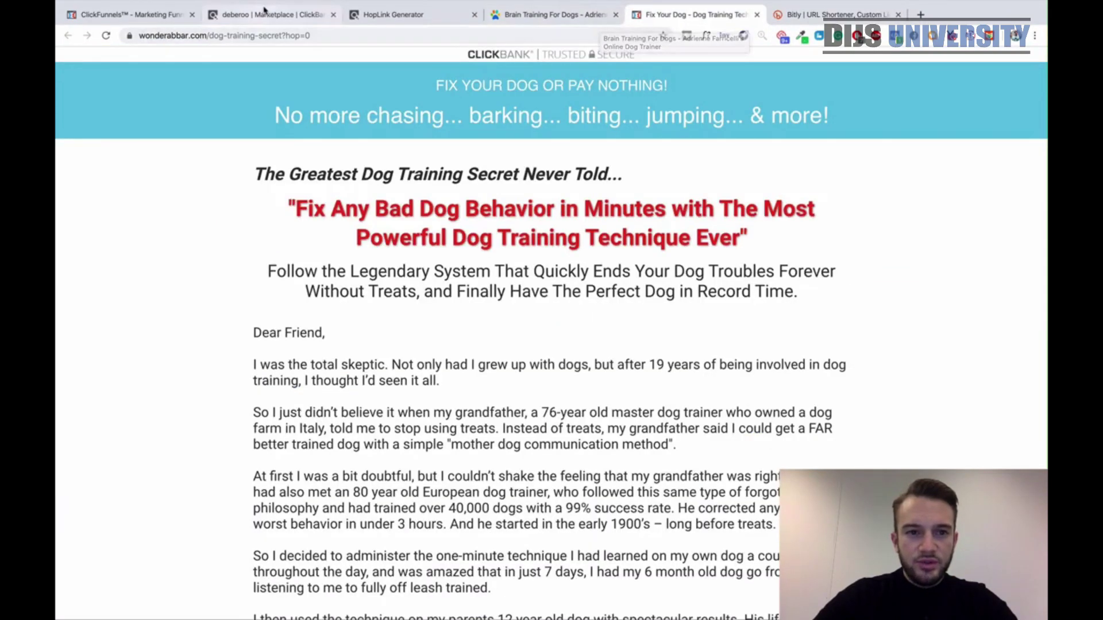
pyautogui.scroll(-3, 687, 237)
pyautogui.scroll(3, 687, 236)
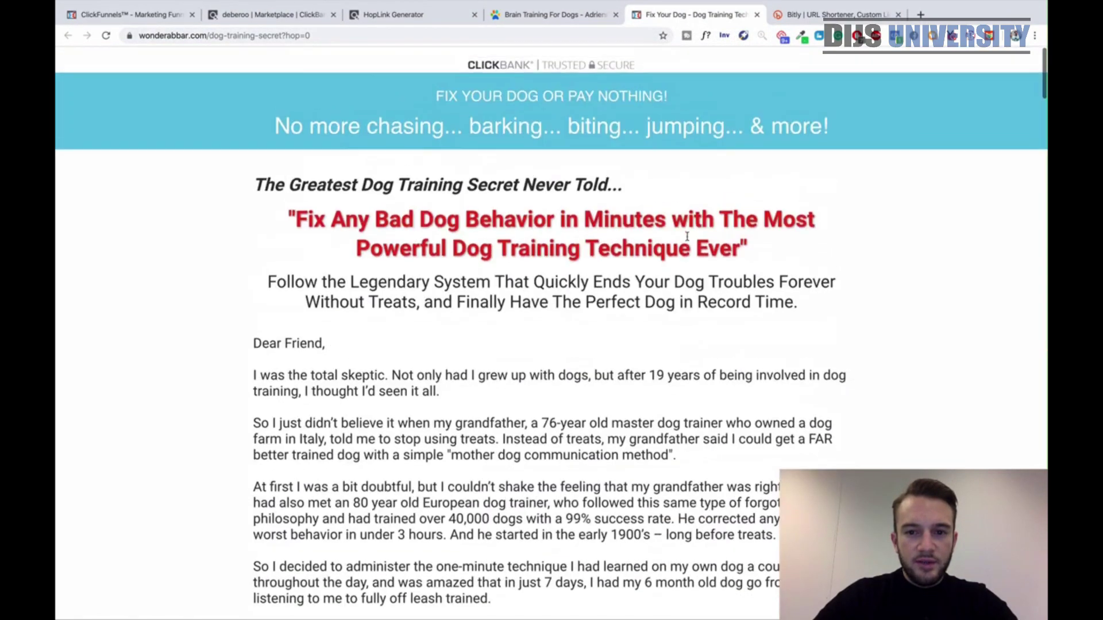
# In a new tab, start a MindMup mind map and name its first node Facebook Groups.
pyautogui.click(920, 15)
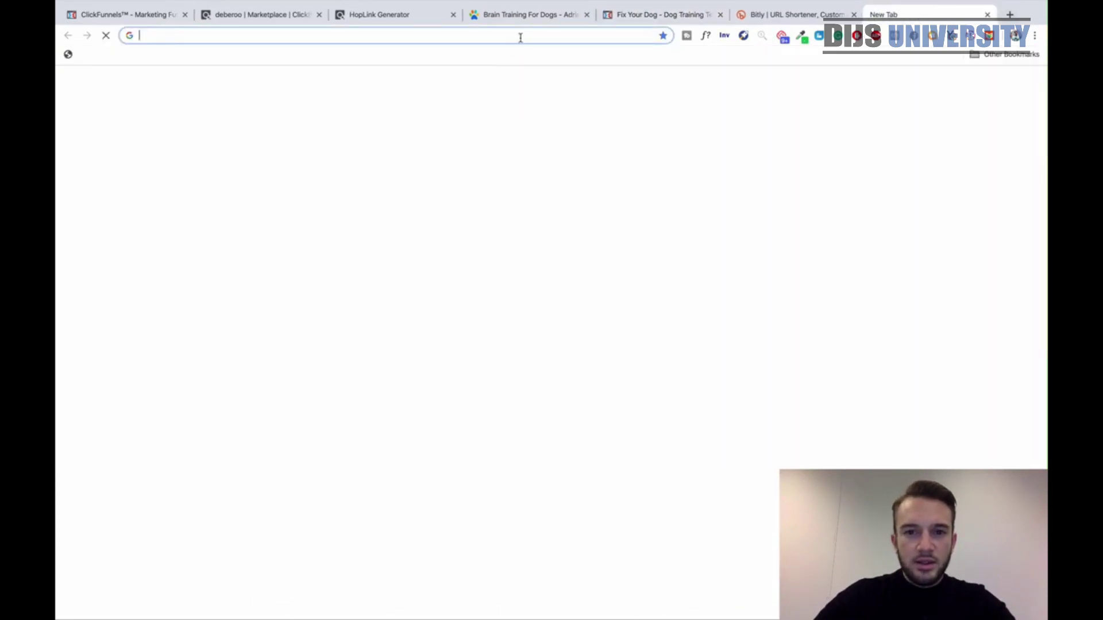
pyautogui.write('exp')
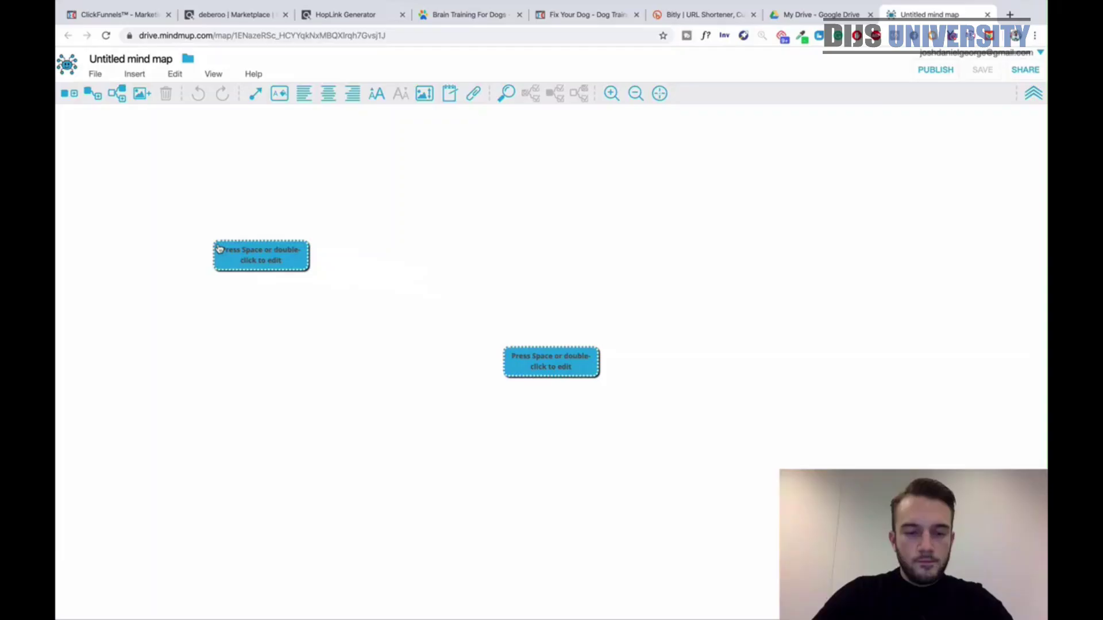
pyautogui.press('Delete')
pyautogui.doubleClick(215, 234)
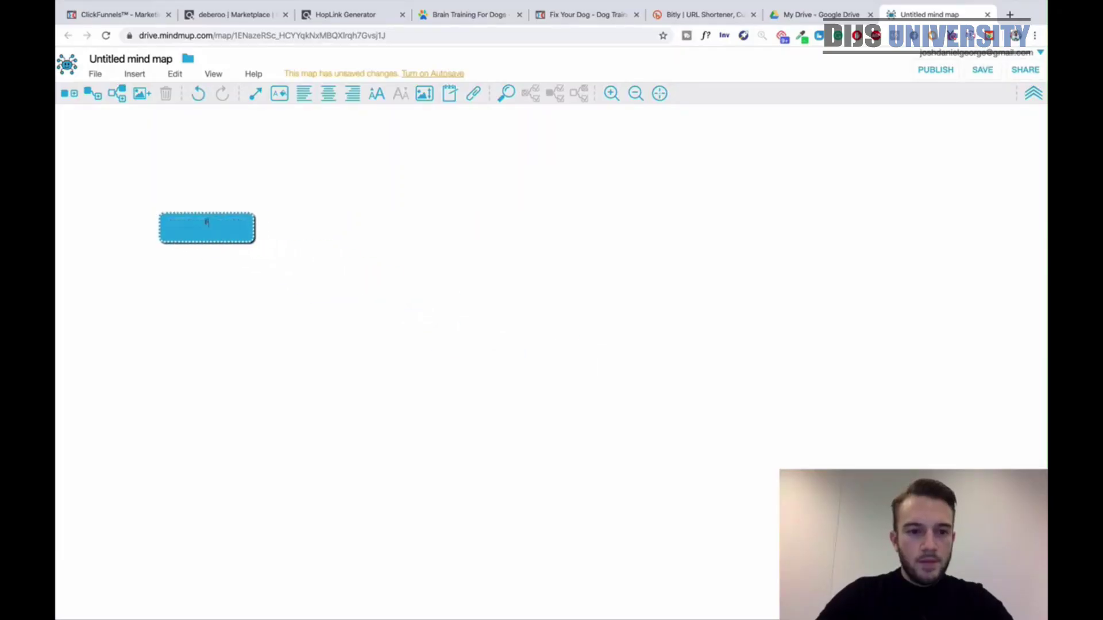
pyautogui.write('Facebook Groups')
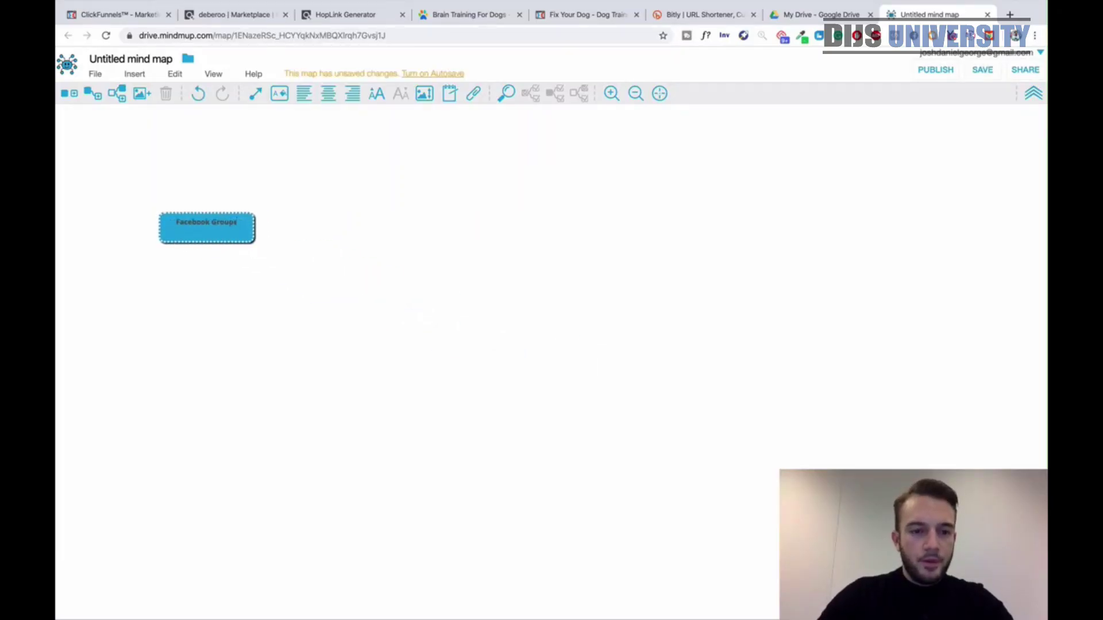
pyautogui.press('Return')
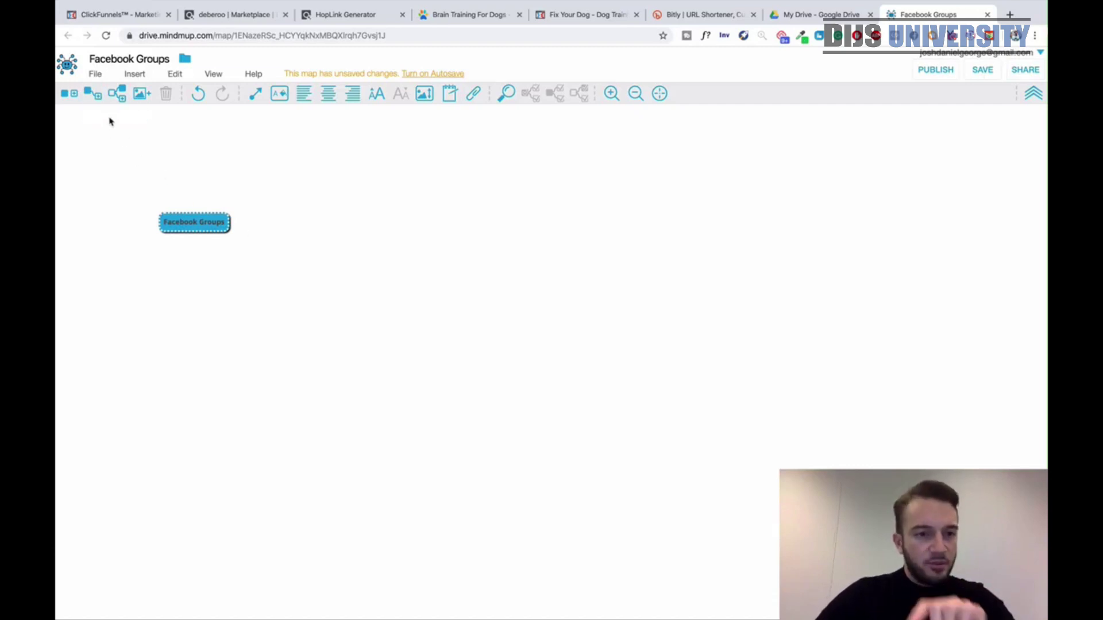
# Add a child node named Our Quiz Lander to the Facebook Groups node.
pyautogui.click(94, 96)
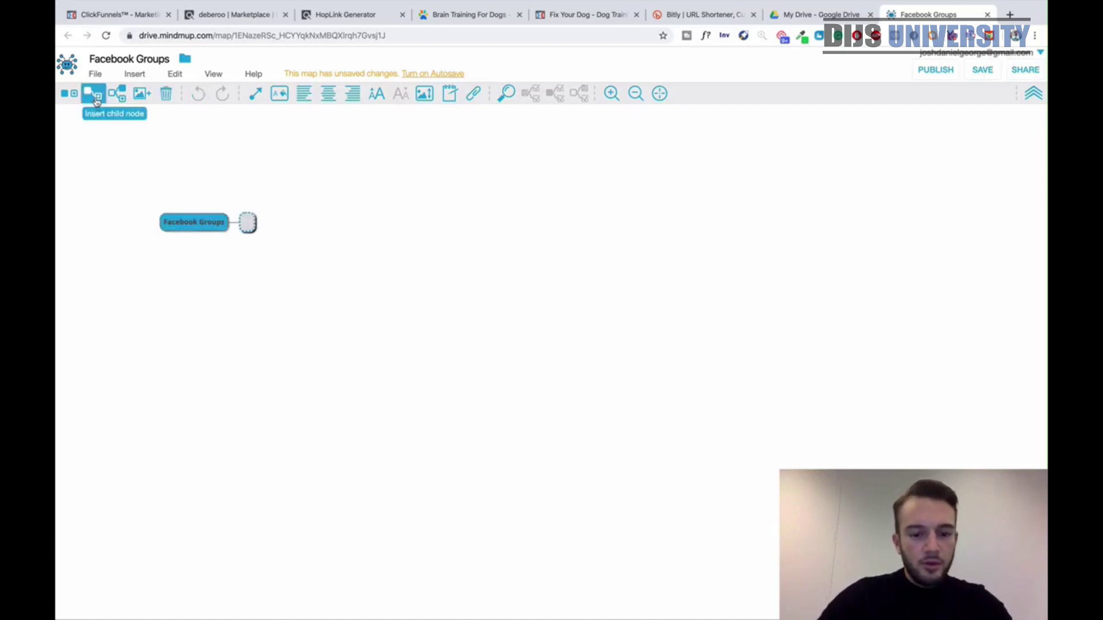
pyautogui.write('S')
pyautogui.write('Our Quiz Lander')
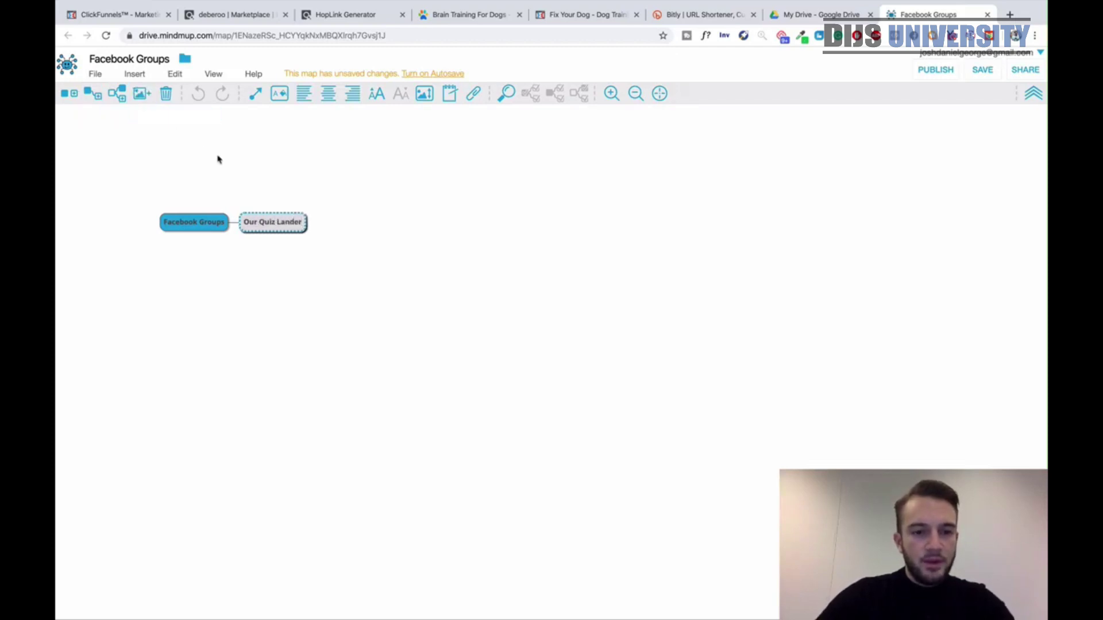
pyautogui.click(277, 147)
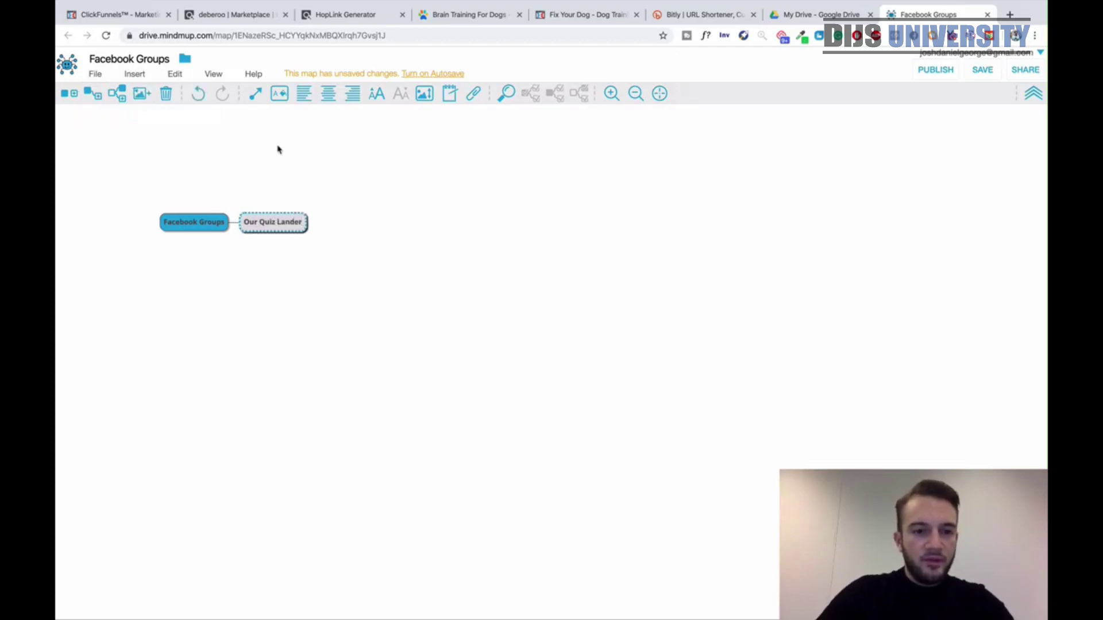
# Add a child node named Offer Page / Landing Page to the Our Quiz Lander node.
pyautogui.click(94, 93)
pyautogui.write('Offe')
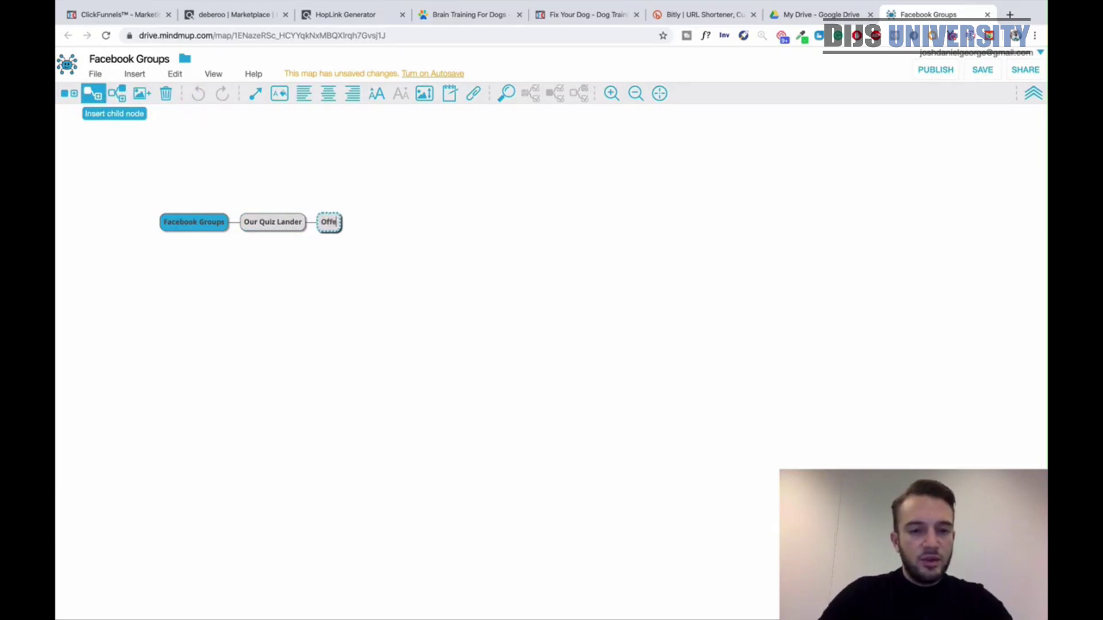
pyautogui.write('r Page / Landing Pge')
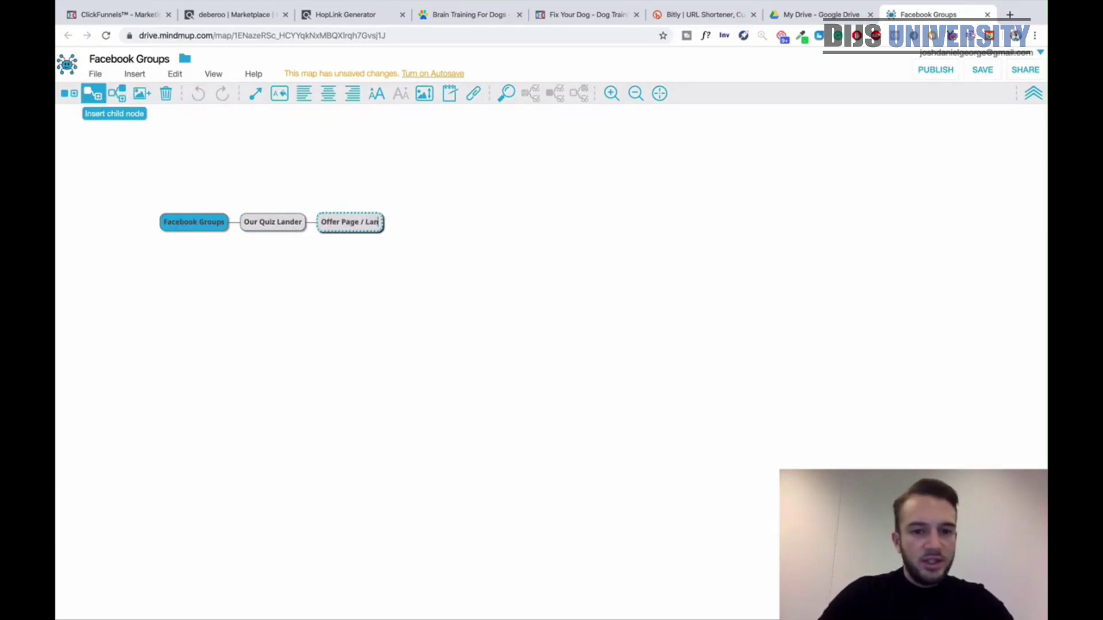
pyautogui.press('BackSpace')
pyautogui.press('BackSpace')
pyautogui.write('age')
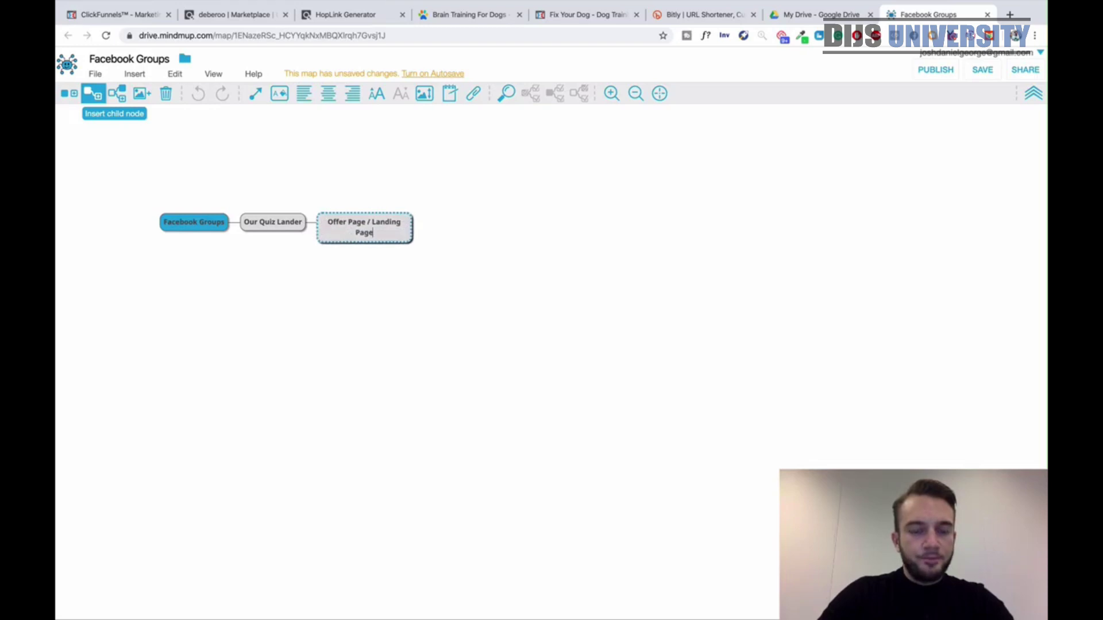
# Add a child node named Thank You Page to the Offer Page / Landing Page node.
pyautogui.click(98, 96)
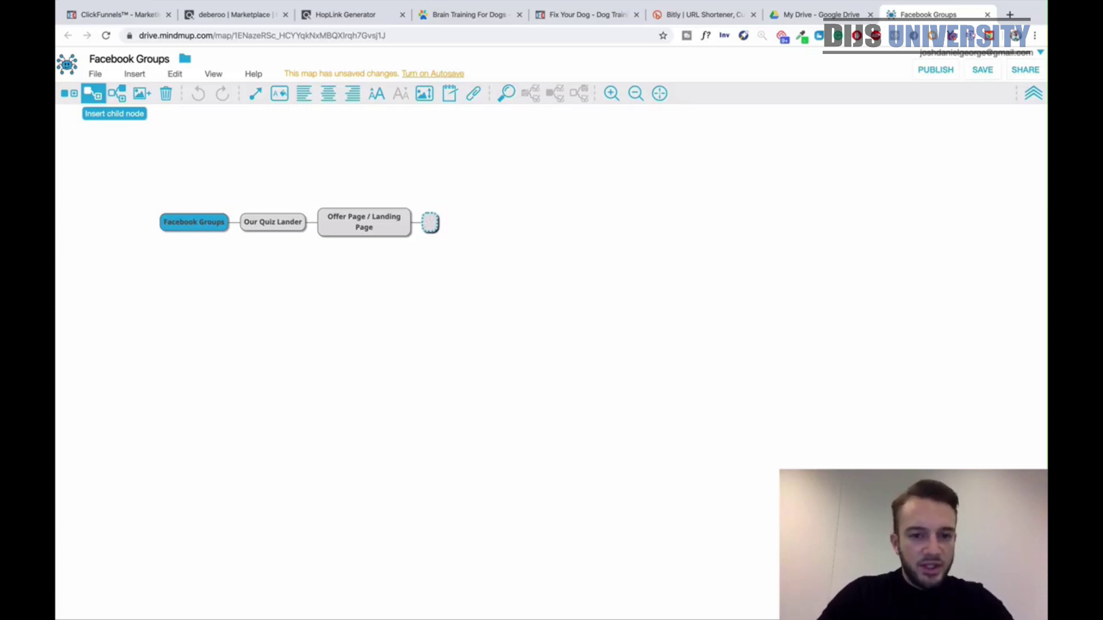
pyautogui.write('Thank Your')
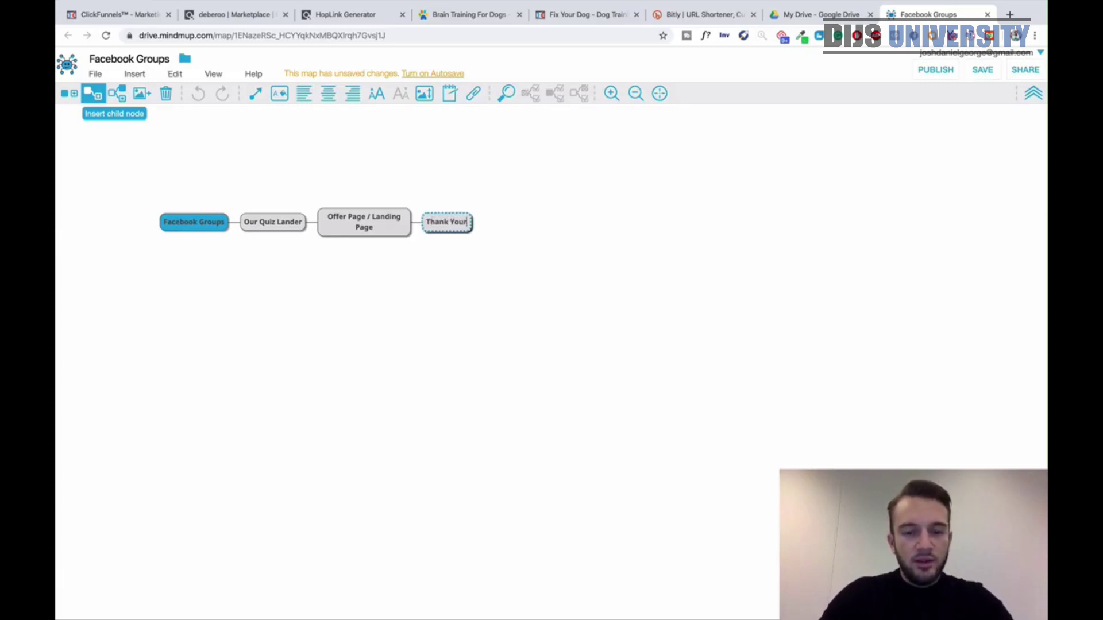
pyautogui.press('BackSpace')
pyautogui.write('Page')
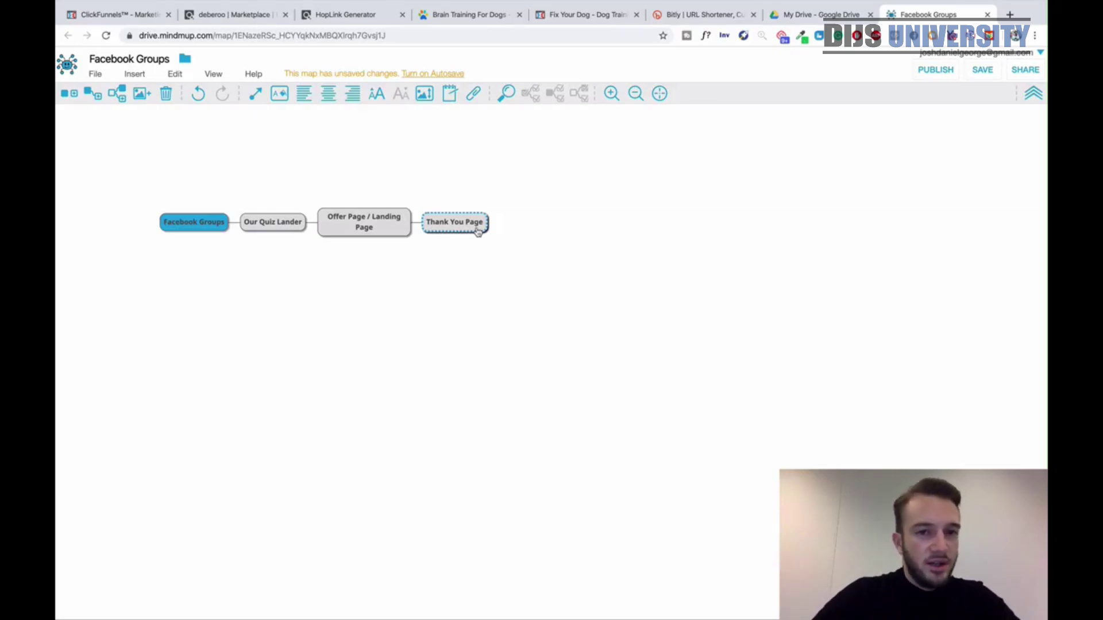
# Switch to the ClickBank marketplace results and examine the sale and commission stats of the Dog Training Secrets offer.
pyautogui.click(696, 17)
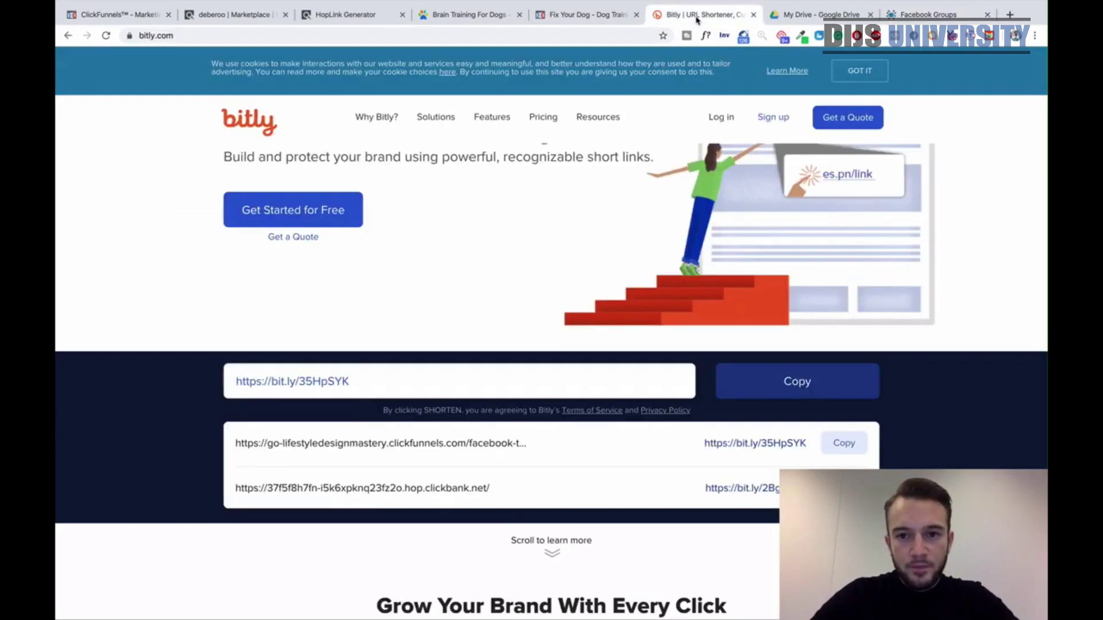
pyautogui.click(615, 17)
pyautogui.click(815, 14)
pyautogui.click(468, 14)
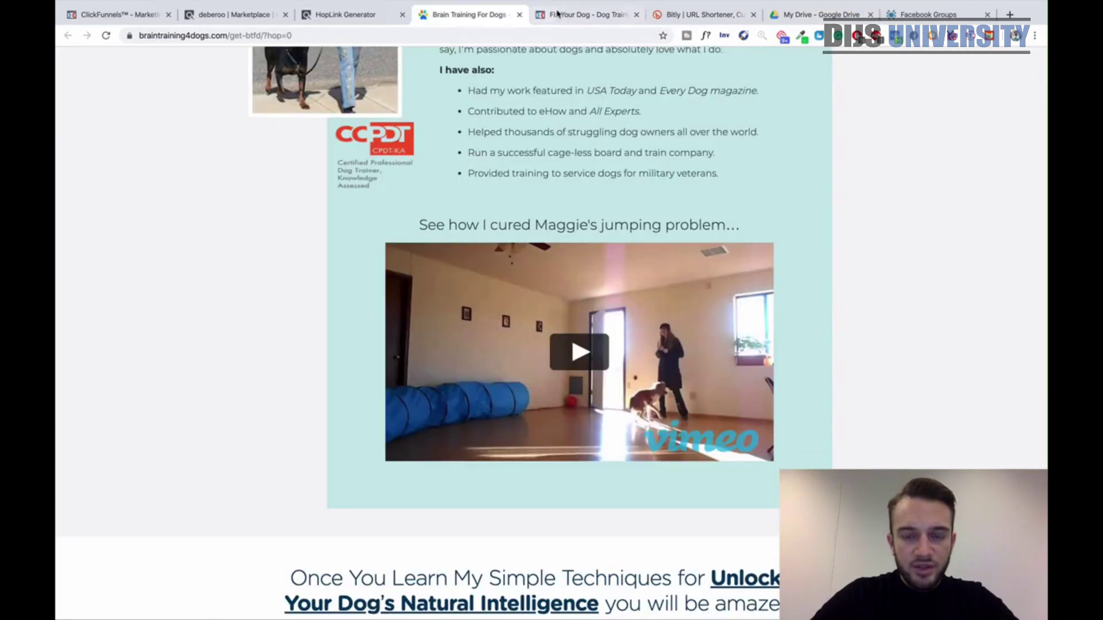
pyautogui.click(577, 15)
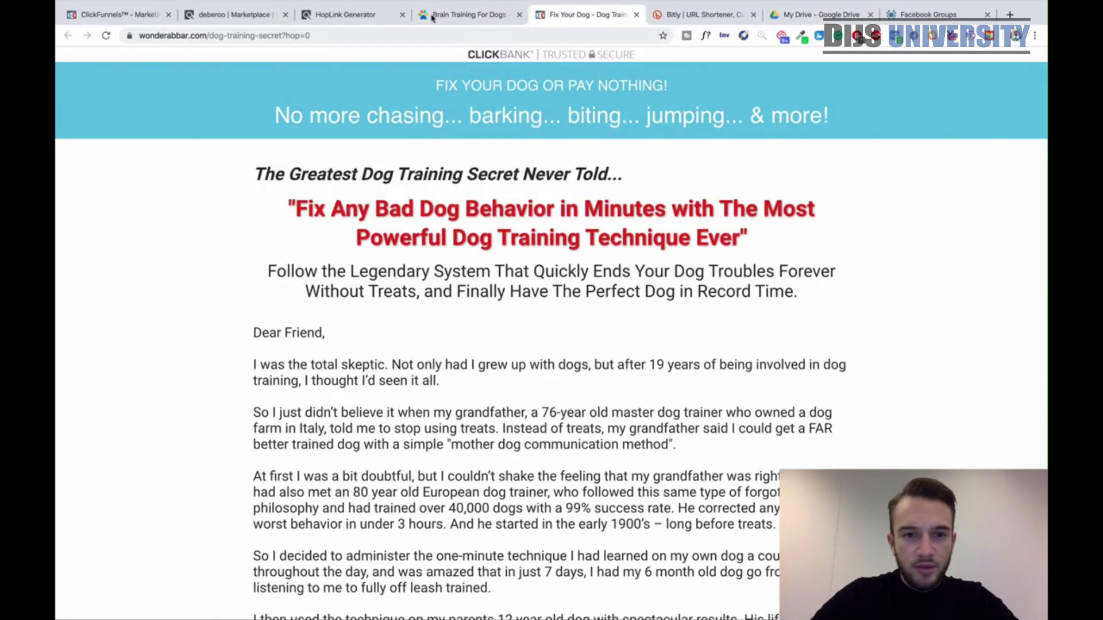
pyautogui.click(230, 14)
pyautogui.scroll(5, 592, 326)
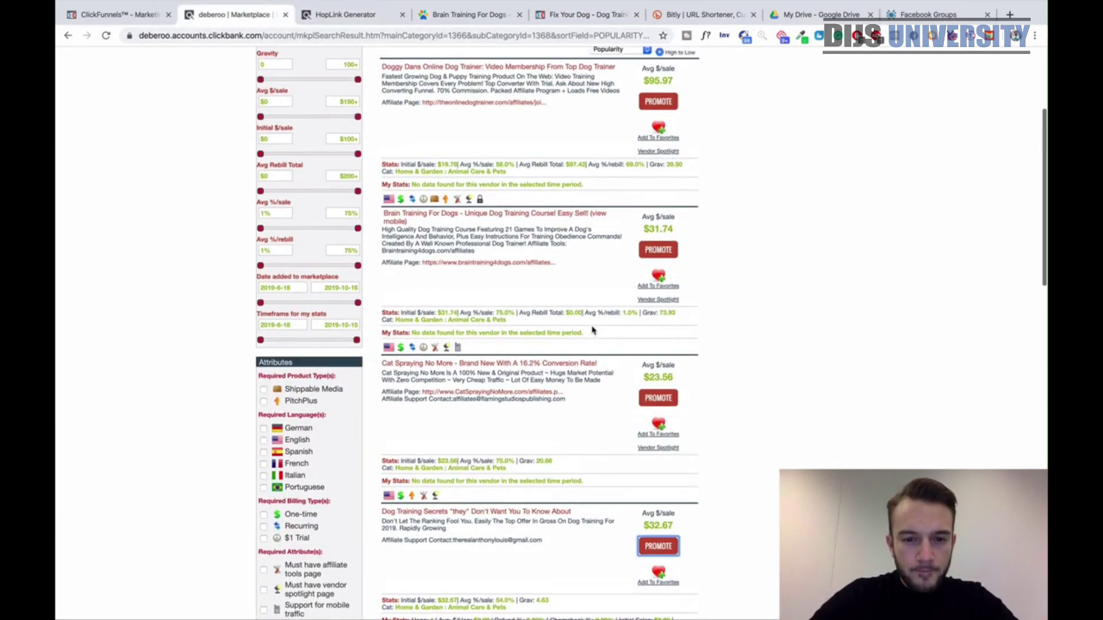
pyautogui.scroll(-3, 593, 330)
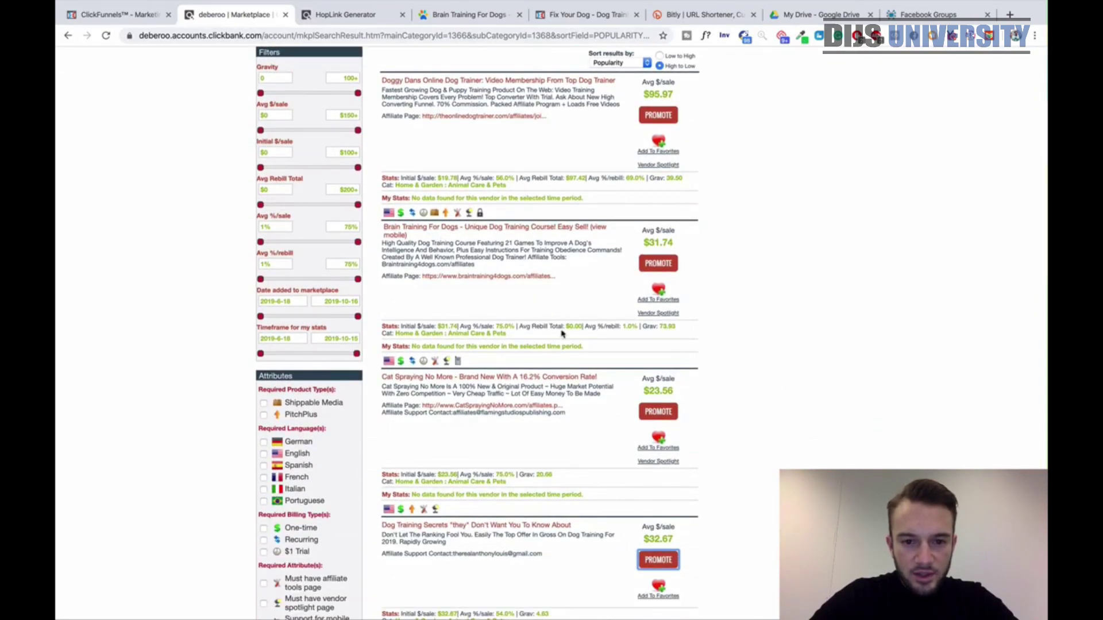
pyautogui.scroll(-1, 562, 357)
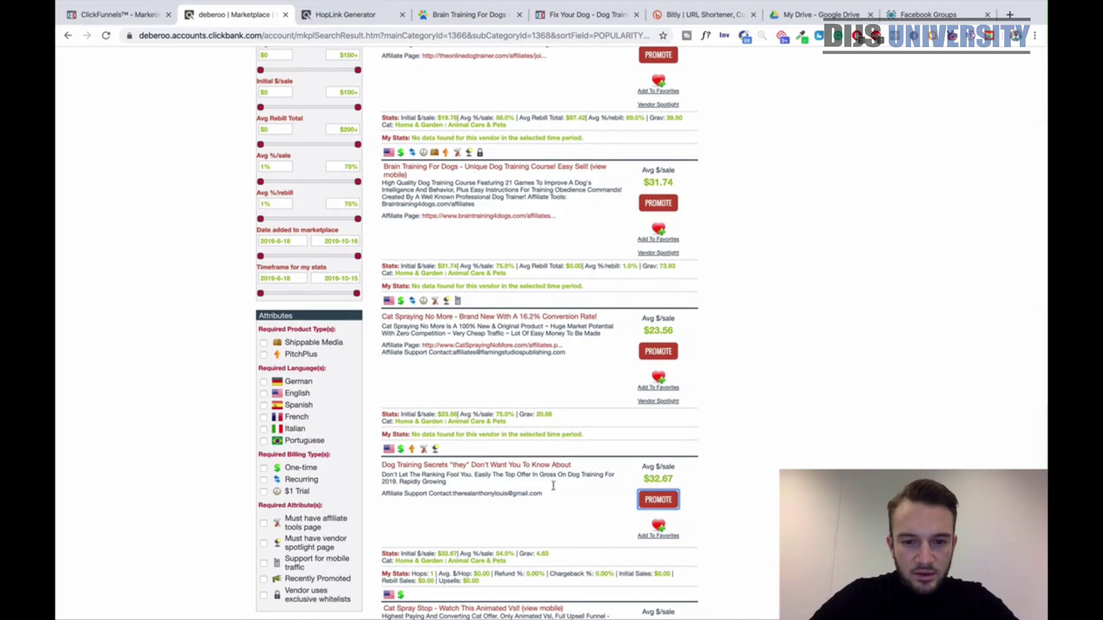
pyautogui.scroll(-2, 553, 484)
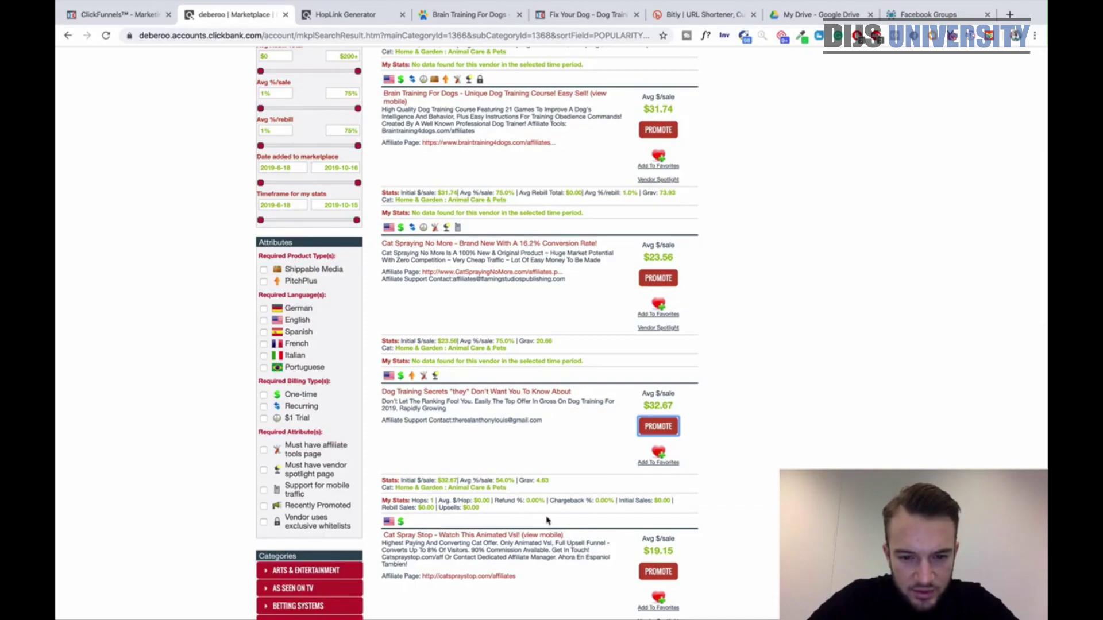
pyautogui.click(509, 454)
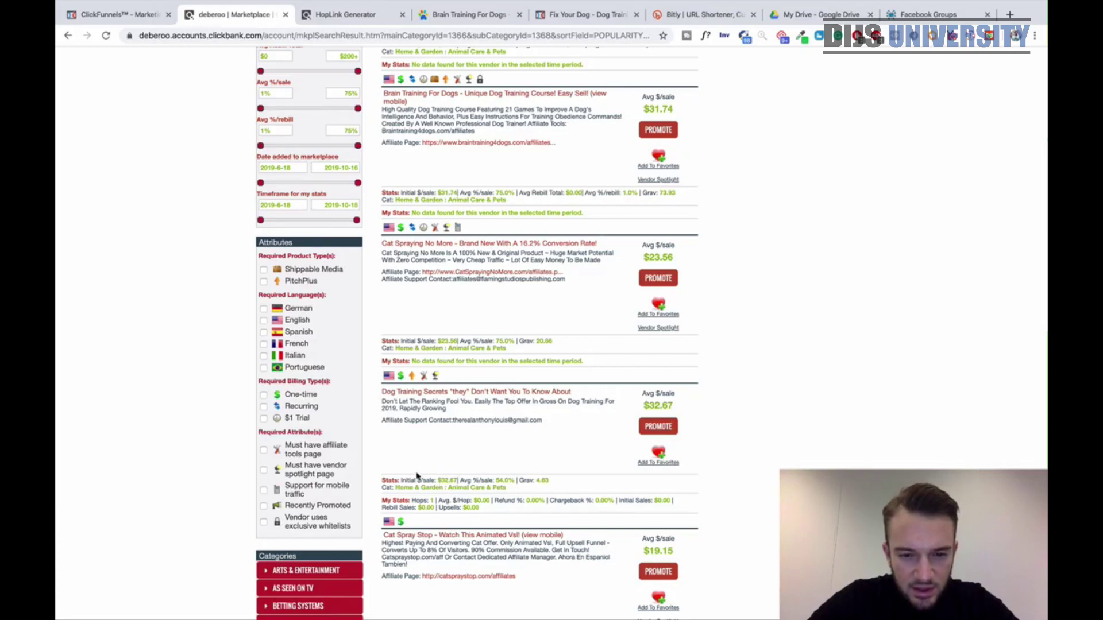
# View the Dog Training Secrets sales page and check the commission rate in its HopLink generator.
pyautogui.click(438, 397)
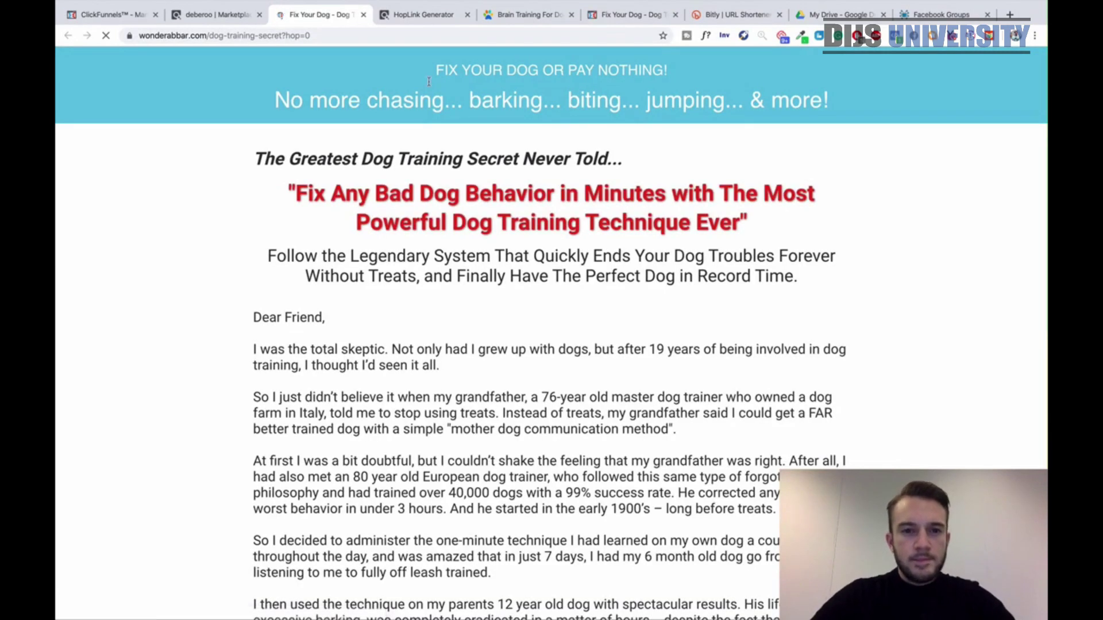
pyautogui.click(213, 15)
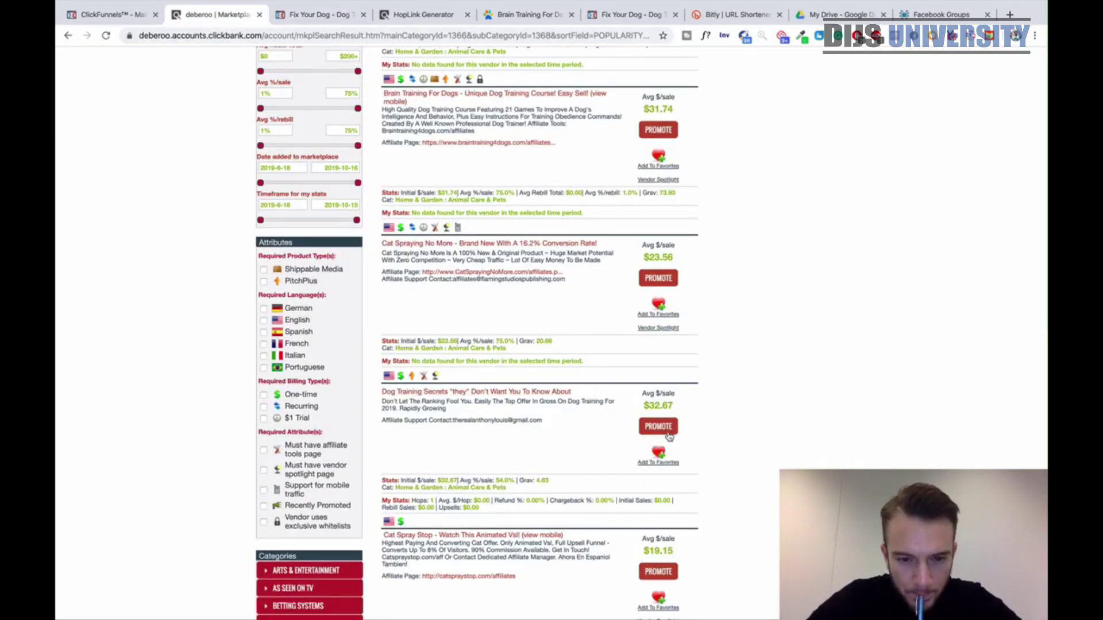
pyautogui.click(667, 428)
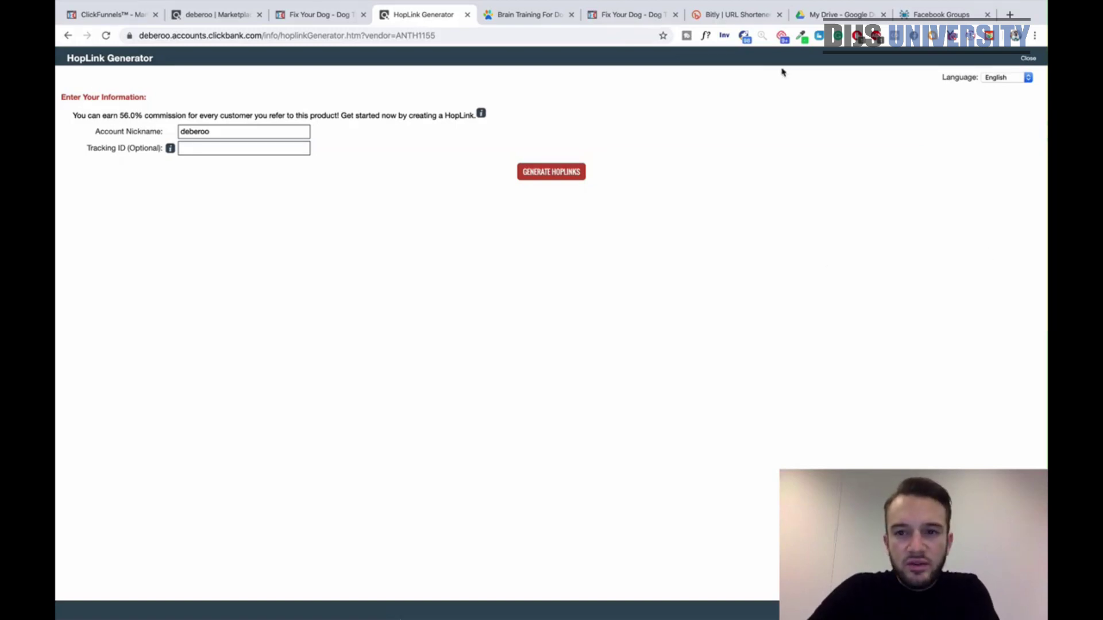
pyautogui.click(972, 17)
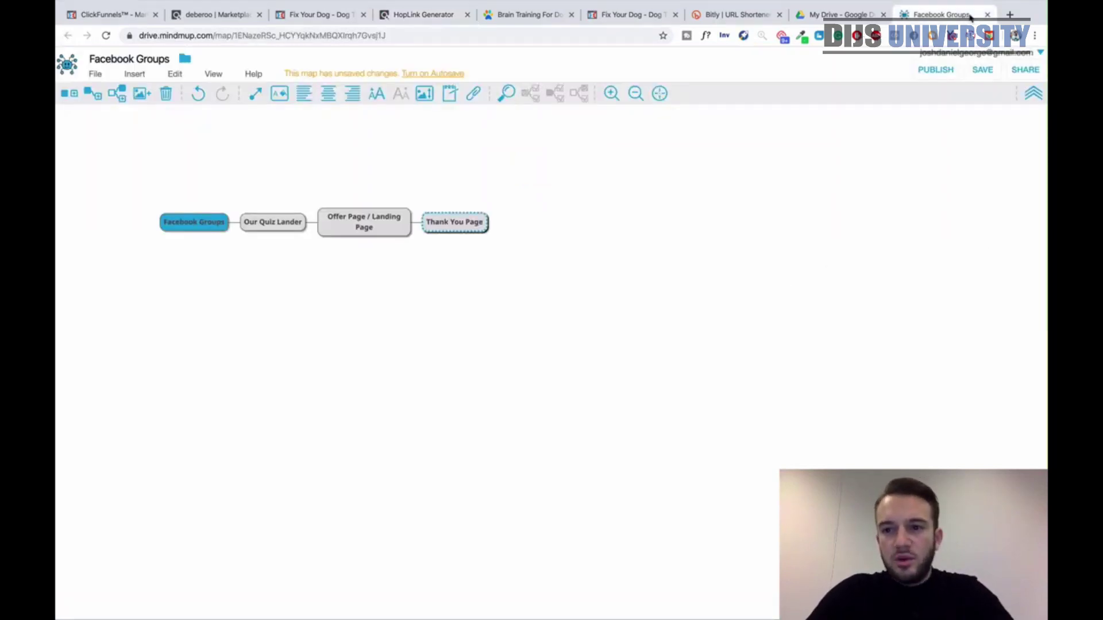
# In a new tab, open Google Sheets and create a blank spreadsheet with cell B4 selected.
pyautogui.click(1010, 14)
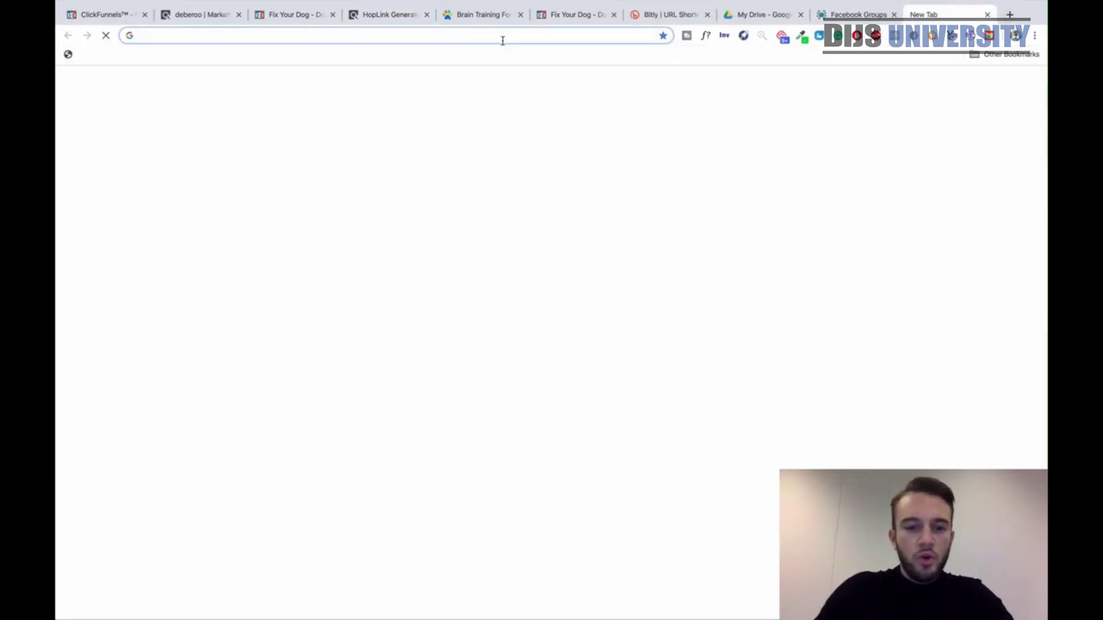
pyautogui.write('sheets')
pyautogui.press('Return')
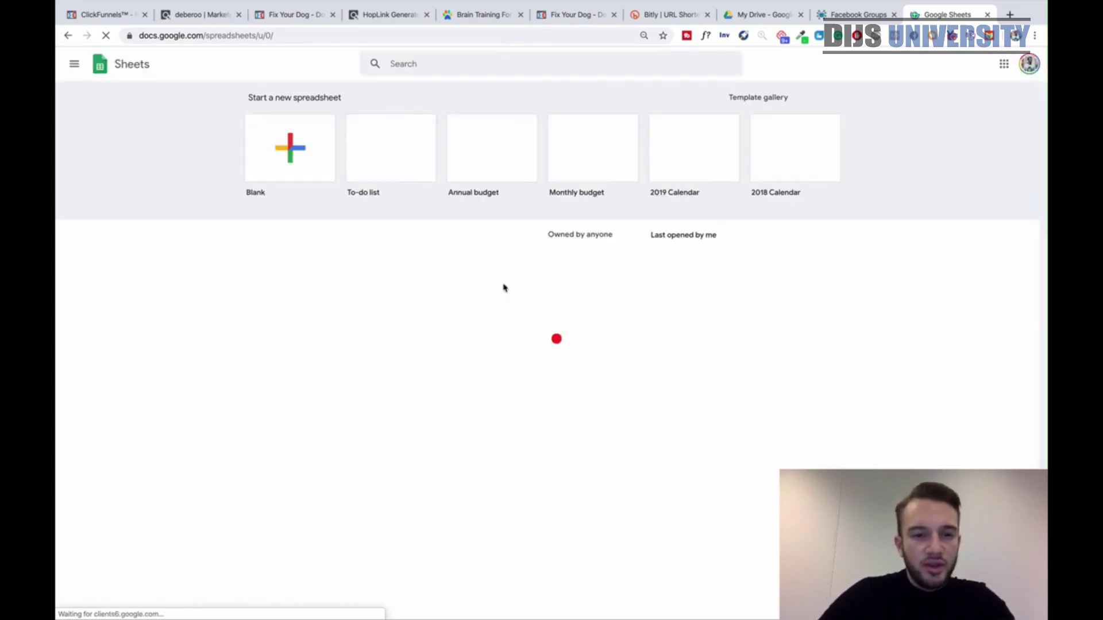
pyautogui.click(161, 168)
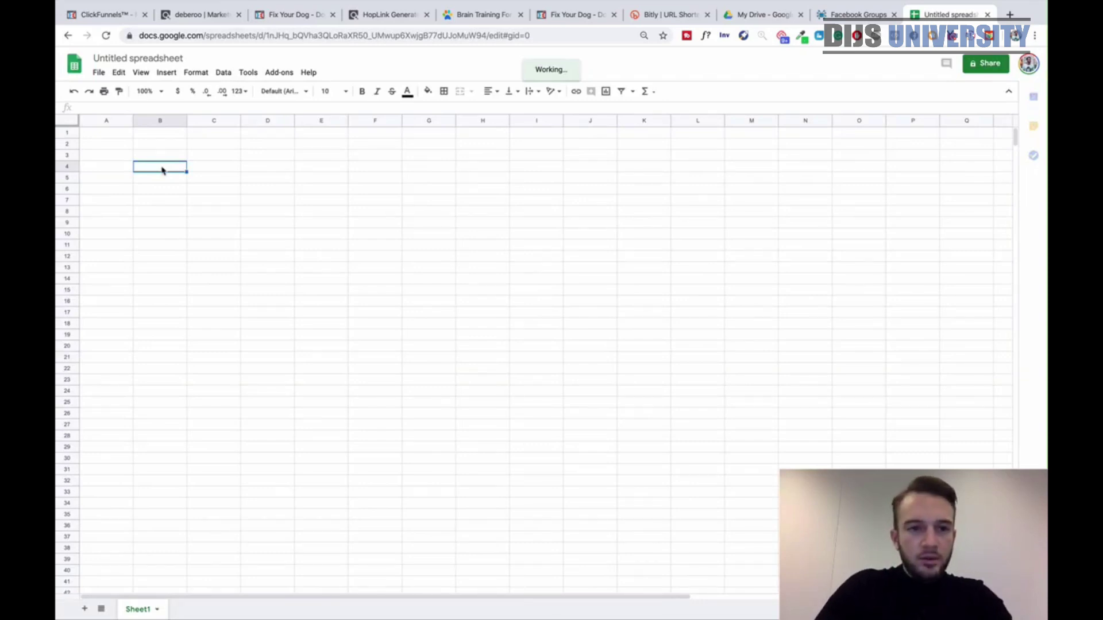
# Look up the average sale amount of the Dog Training Secrets offer on ClickBank and enter 32.67 in cell B4 of the spreadsheet.
pyautogui.click(583, 19)
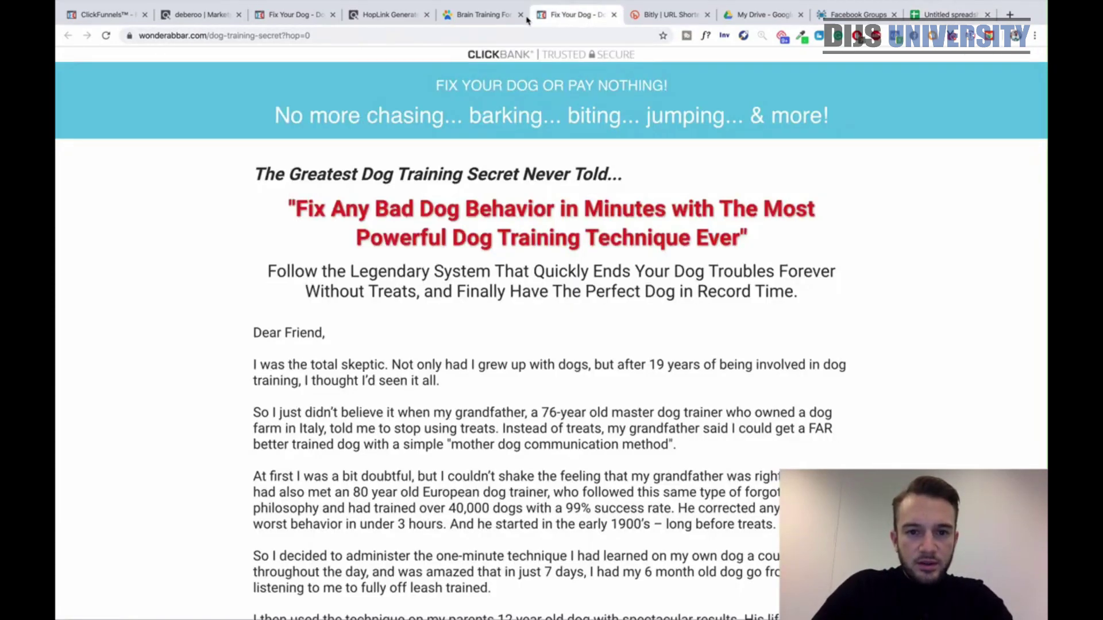
pyautogui.click(506, 19)
pyautogui.click(383, 22)
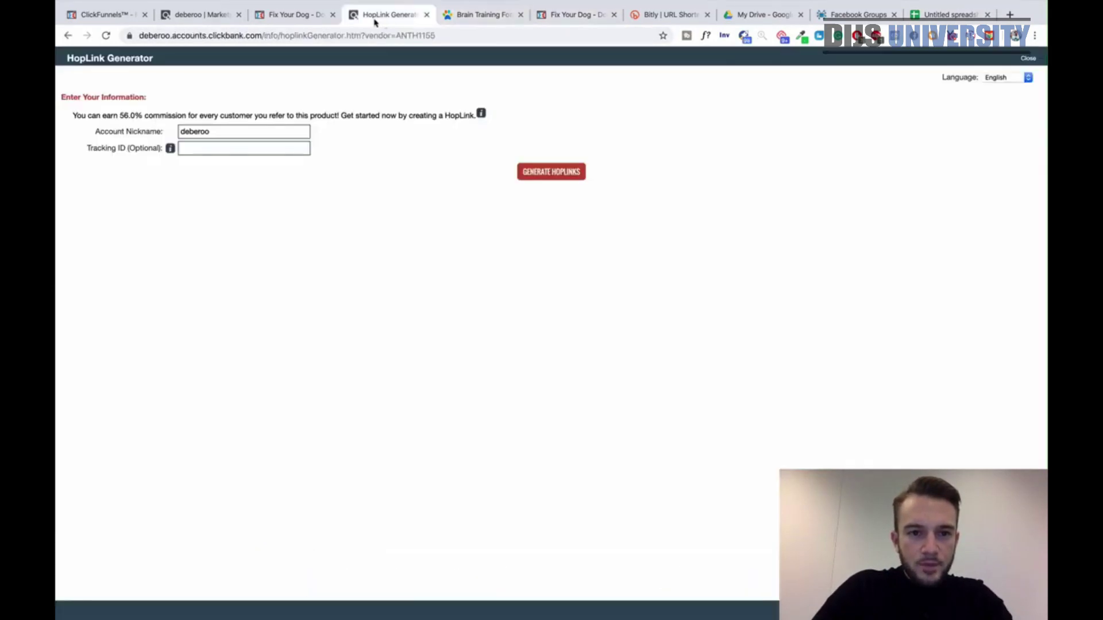
pyautogui.click(311, 20)
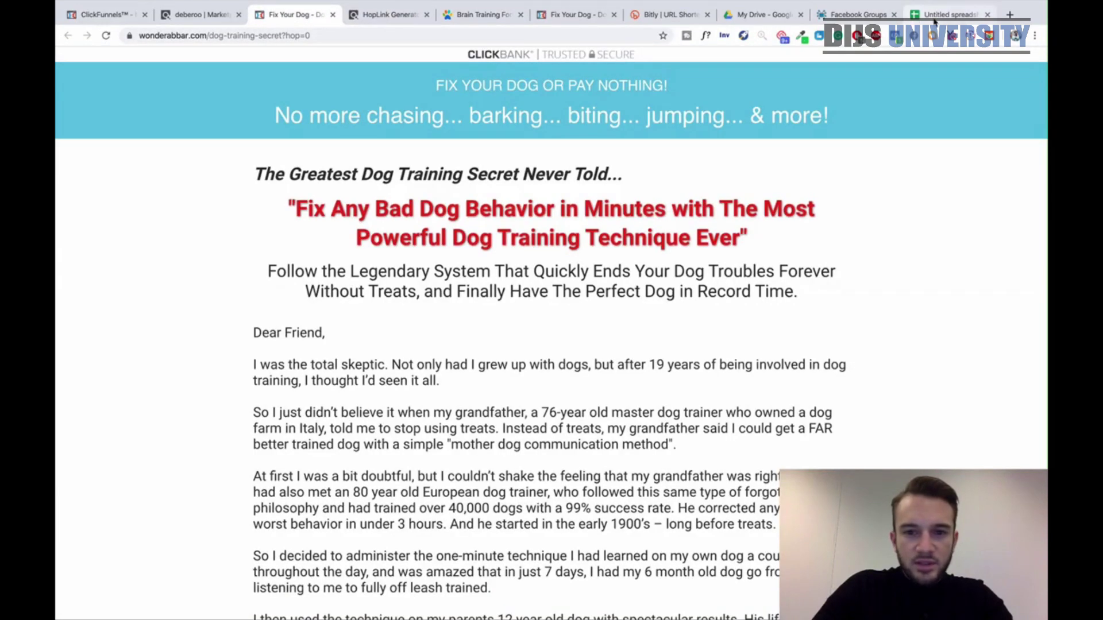
pyautogui.click(194, 23)
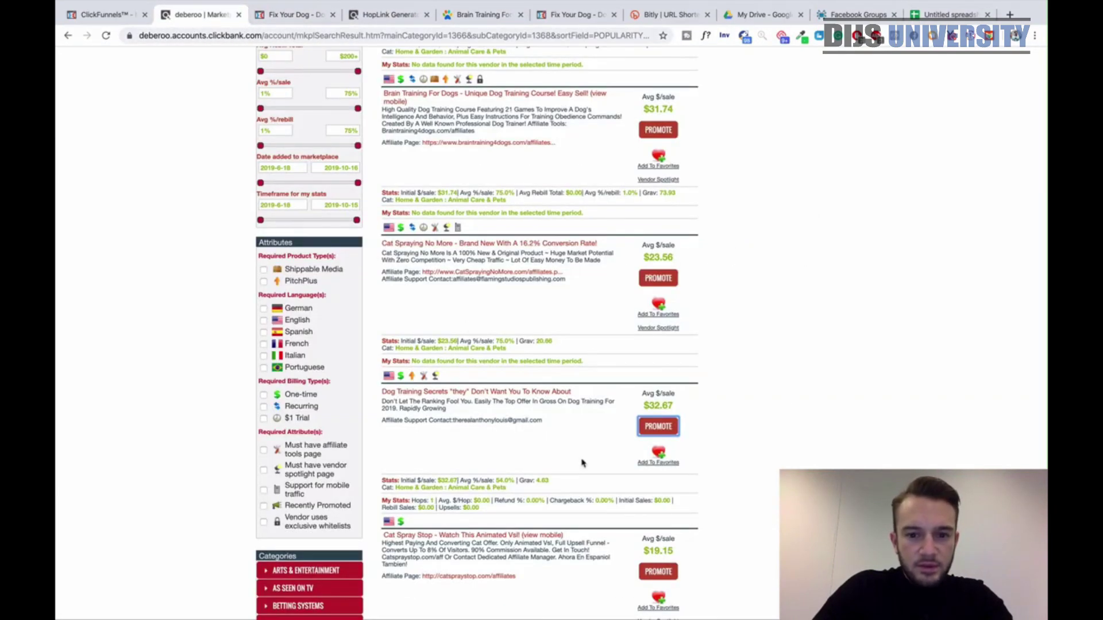
pyautogui.click(948, 15)
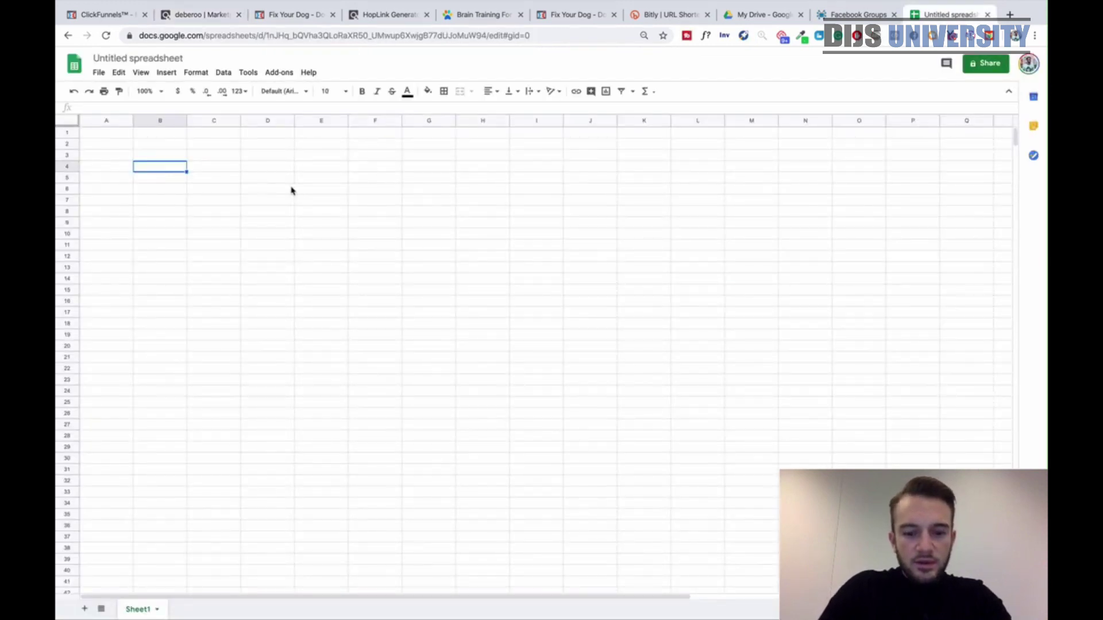
pyautogui.write('32.67')
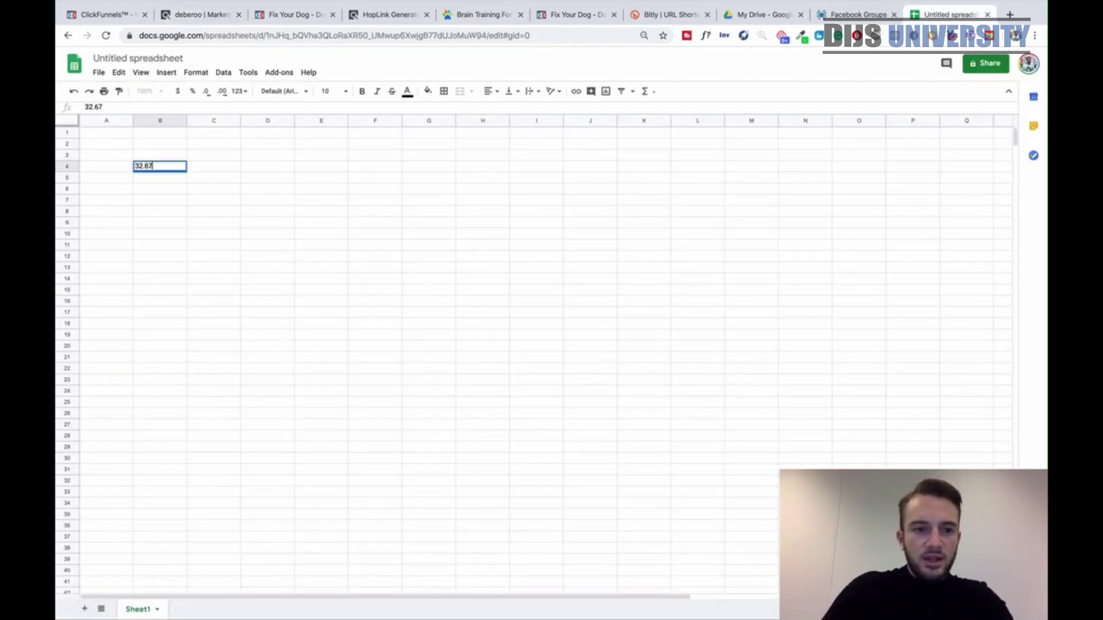
pyautogui.press('Return')
# Calculate the commission in cell C4 with the formula =0.56*B4.
pyautogui.click(213, 166)
pyautogui.write('=')
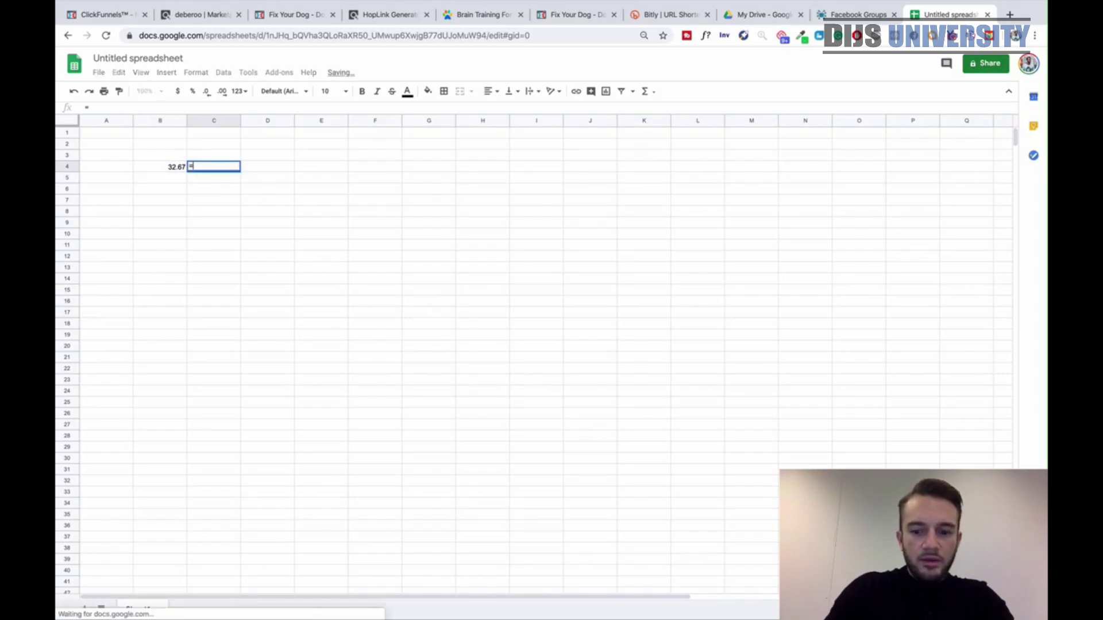
pyautogui.write('-.56')
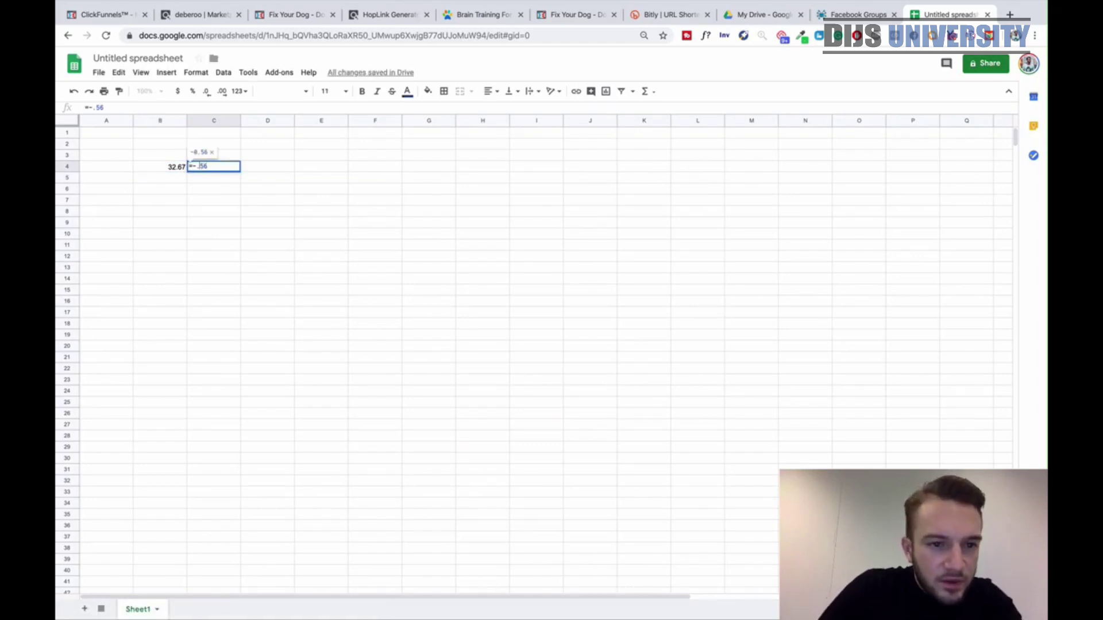
pyautogui.click(198, 166)
pyautogui.press('BackSpace')
pyautogui.press('BackSpace')
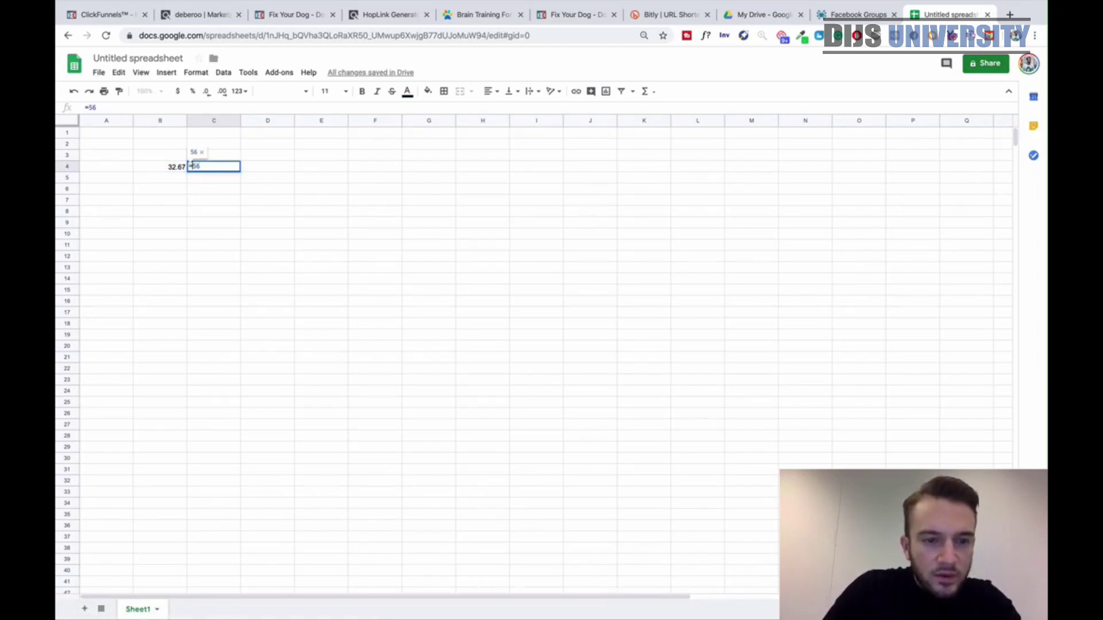
pyautogui.write('0.56')
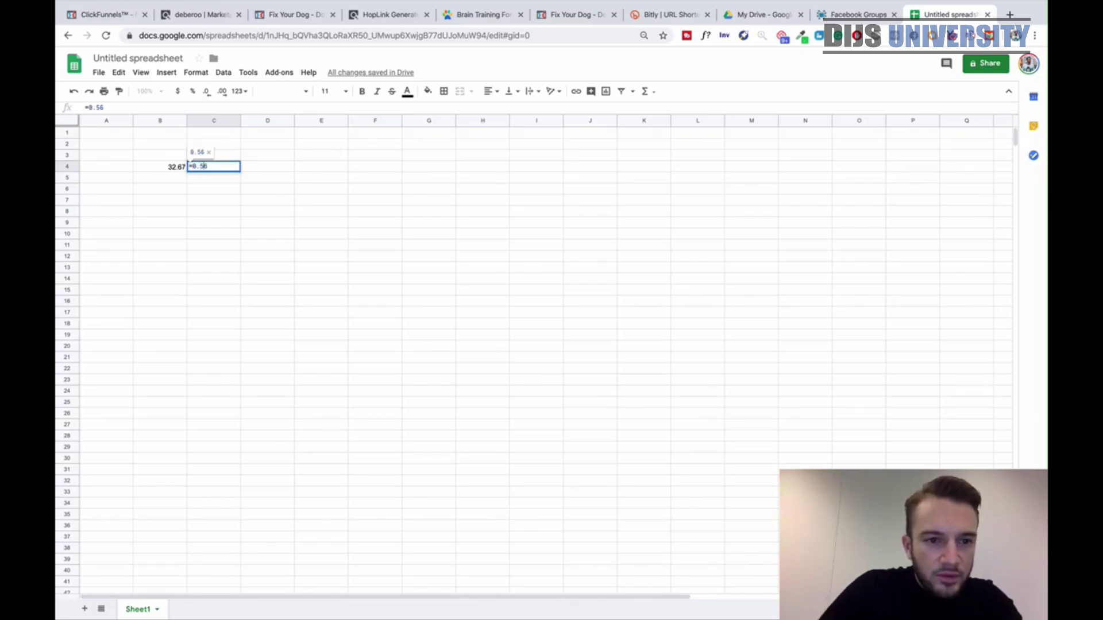
pyautogui.write('*B4')
pyautogui.press('Return')
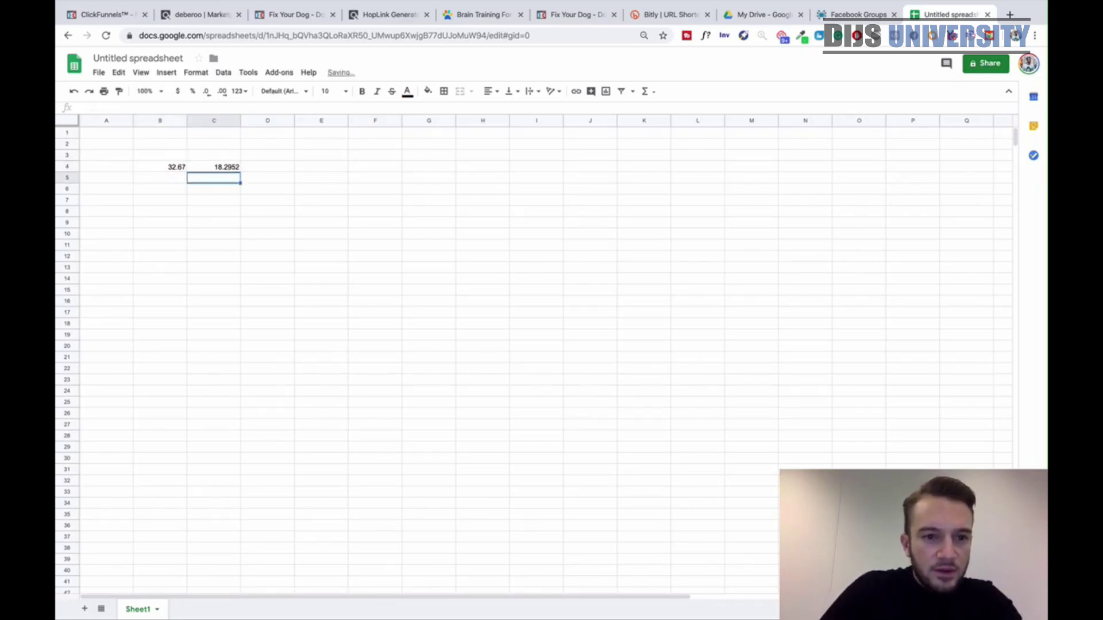
# Reduce the commission in cell C4 to two decimal places and select cell A4.
pyautogui.click(214, 167)
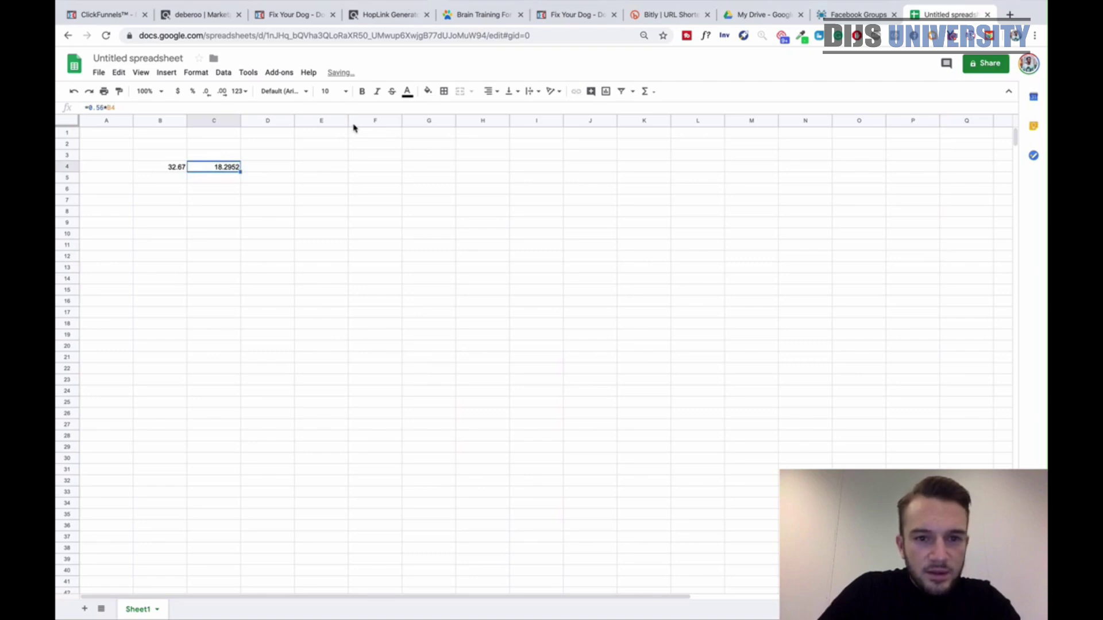
pyautogui.click(205, 92)
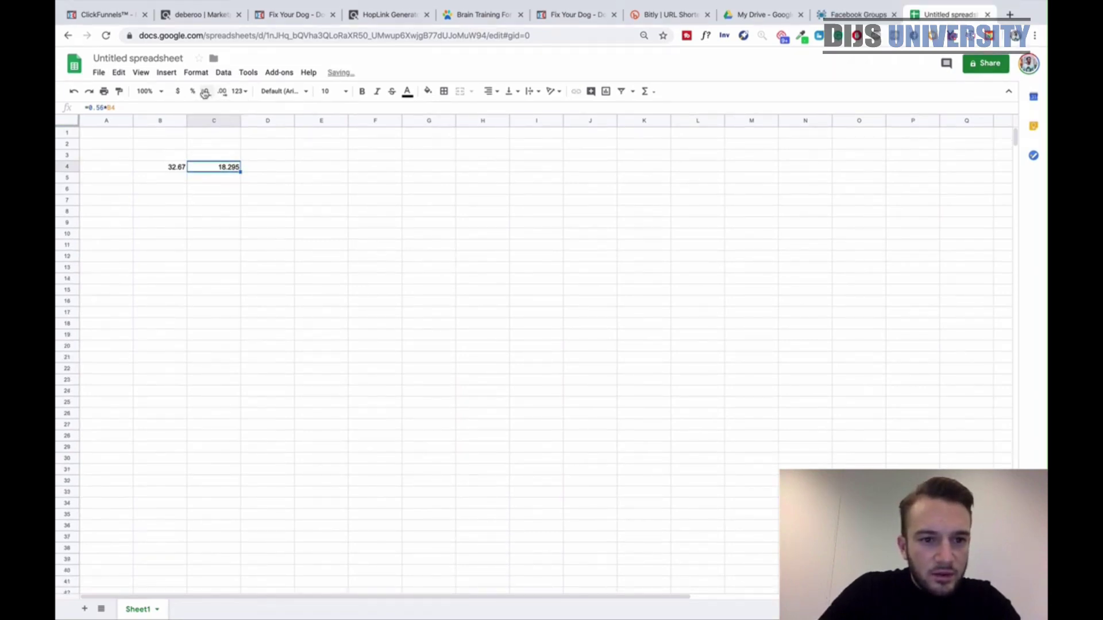
pyautogui.click(252, 171)
pyautogui.press('Left')
pyautogui.press('Left')
pyautogui.press('Left')
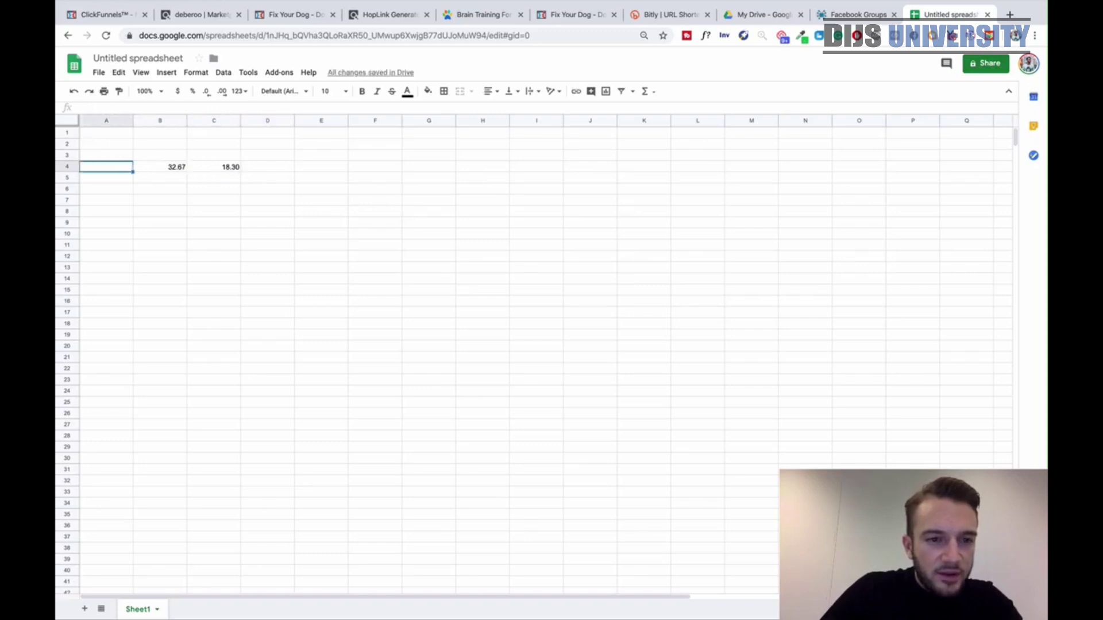
pyautogui.press('Right')
pyautogui.press('Right')
pyautogui.click(267, 178)
pyautogui.press('Up')
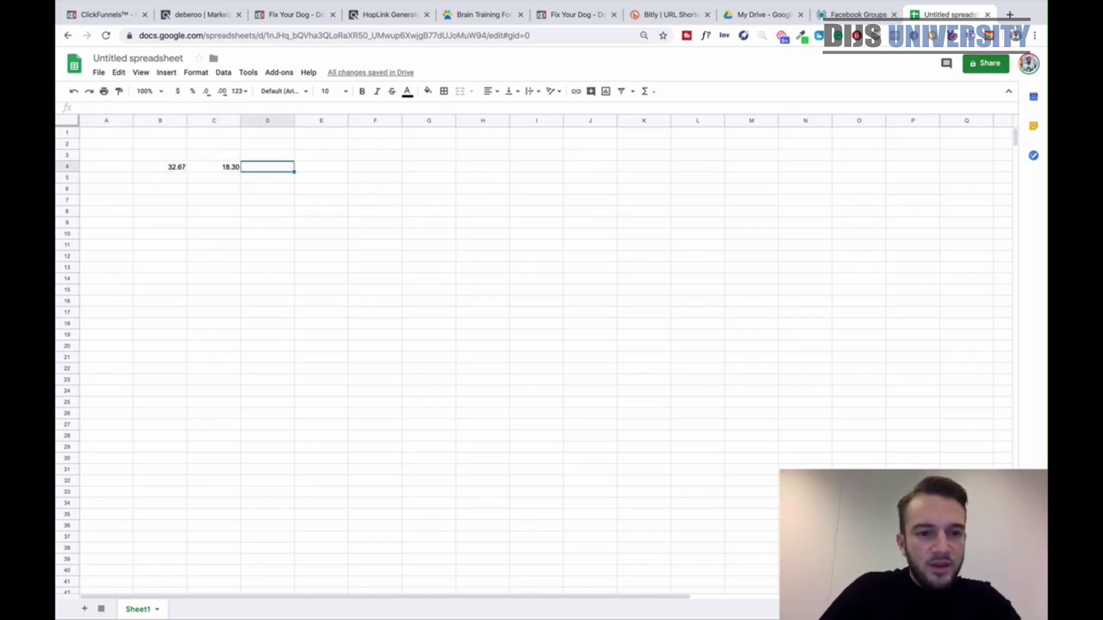
pyautogui.press('Left')
pyautogui.press('Left')
pyautogui.press('Left')
pyautogui.press('Right')
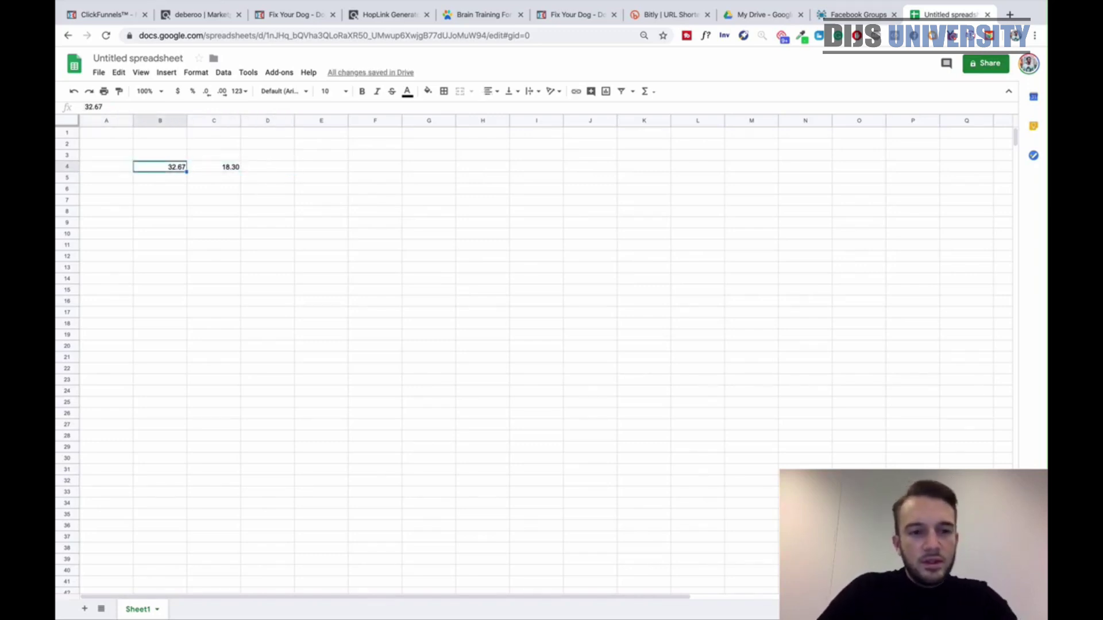
# Try to divide 100 by the commission amount in cell D4.
pyautogui.press('Right')
pyautogui.press('Right')
pyautogui.press('Down')
pyautogui.press('Up')
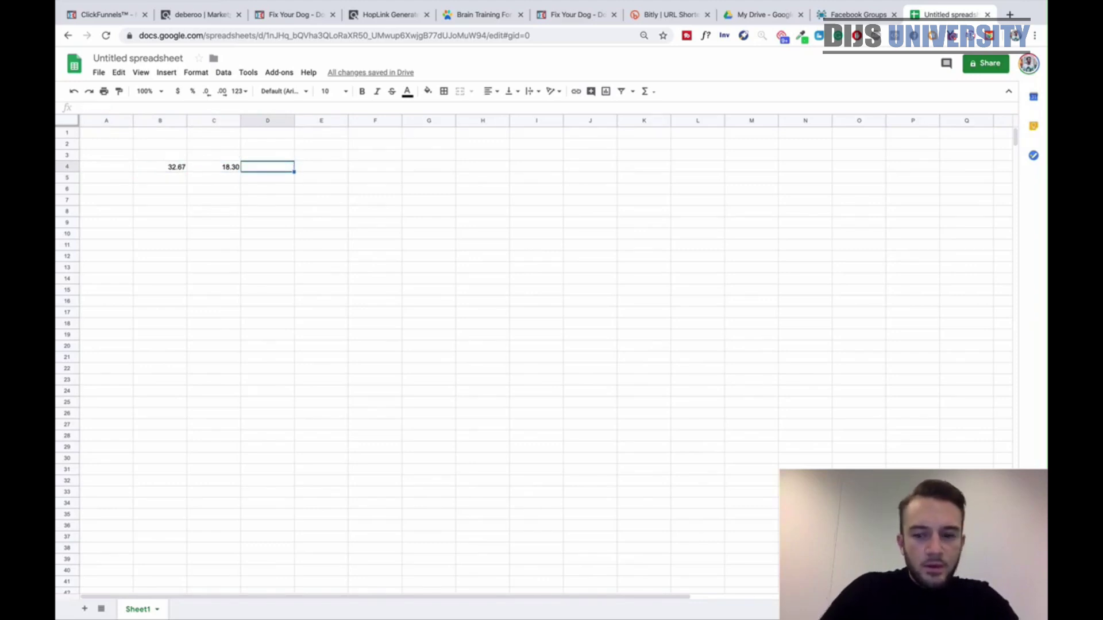
pyautogui.write('100')
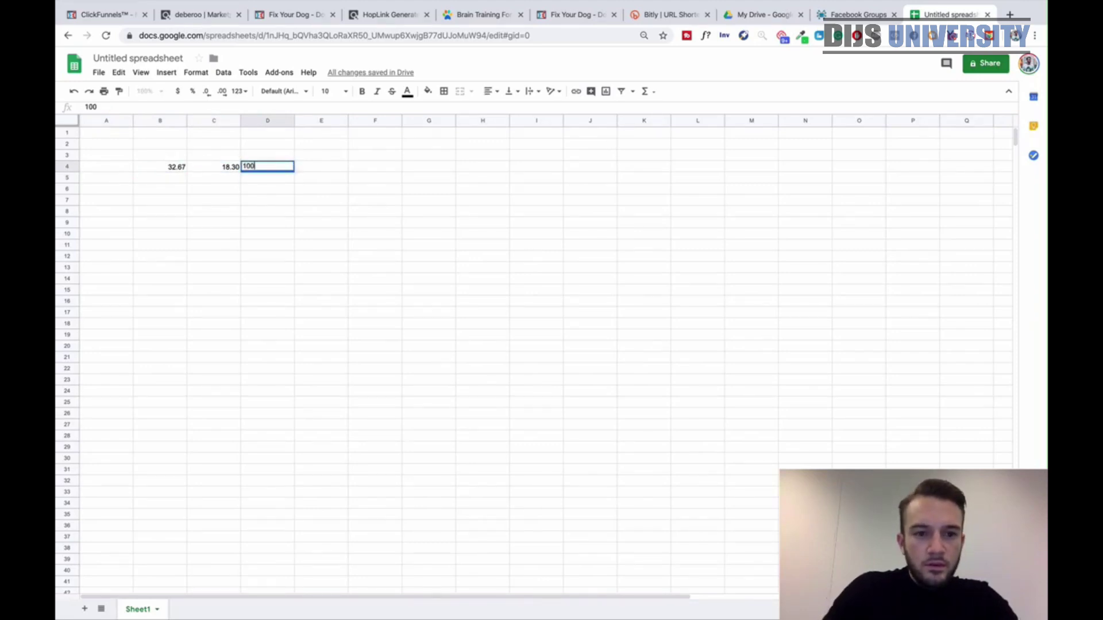
pyautogui.write('/')
pyautogui.press('Left')
pyautogui.press('Return')
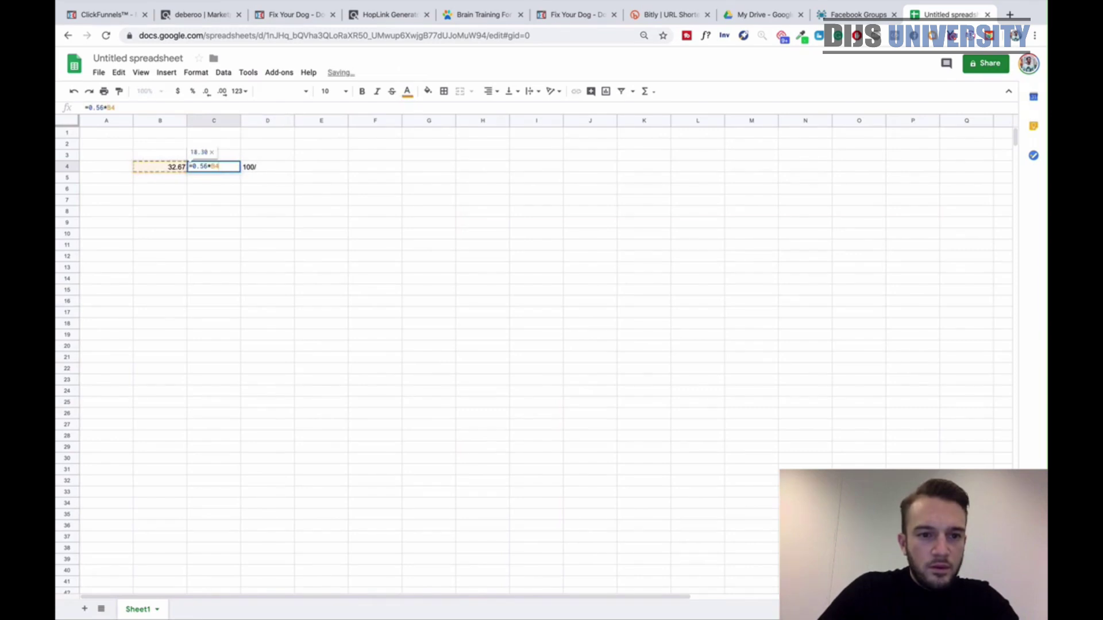
pyautogui.press('Escape')
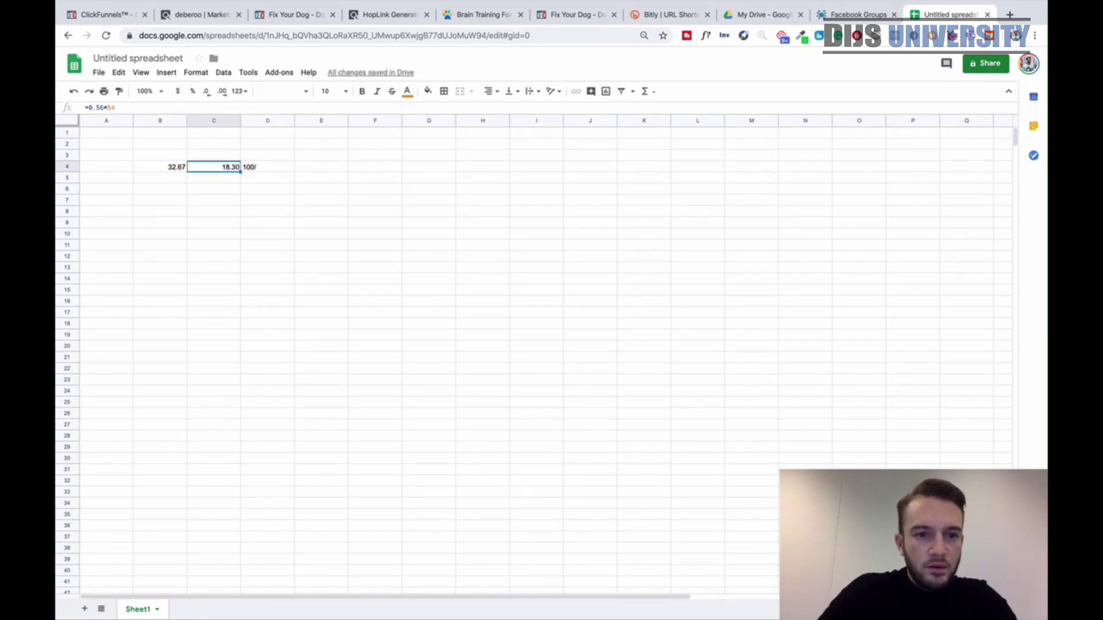
# Calculate in cell D4 how many commissions make up 100 with the formula =100/C4.
pyautogui.click(276, 167)
pyautogui.write('=')
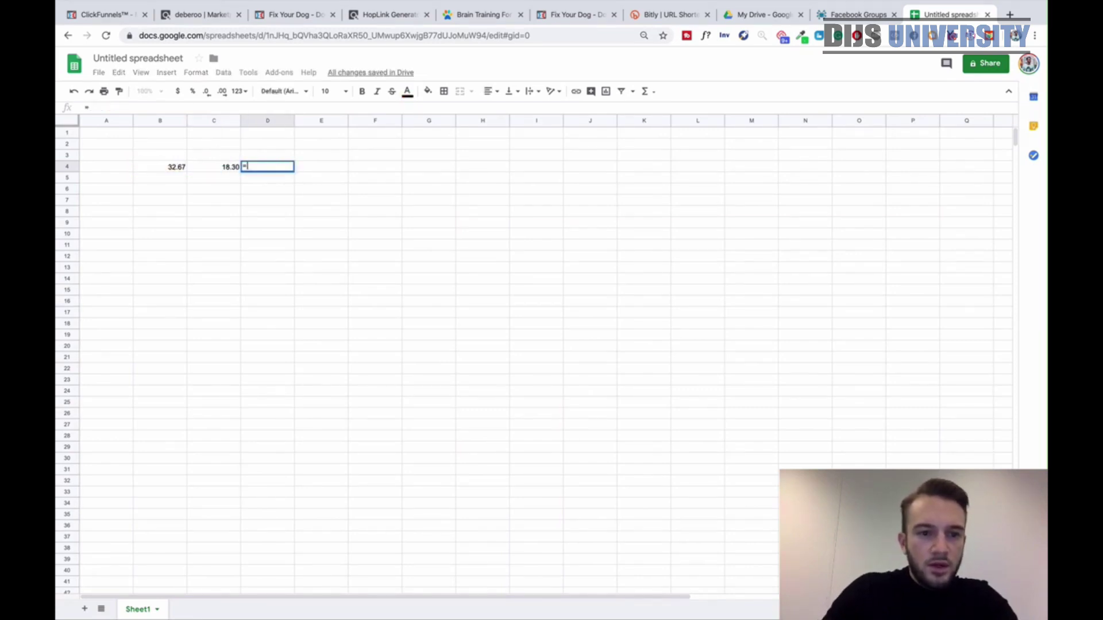
pyautogui.write('100')
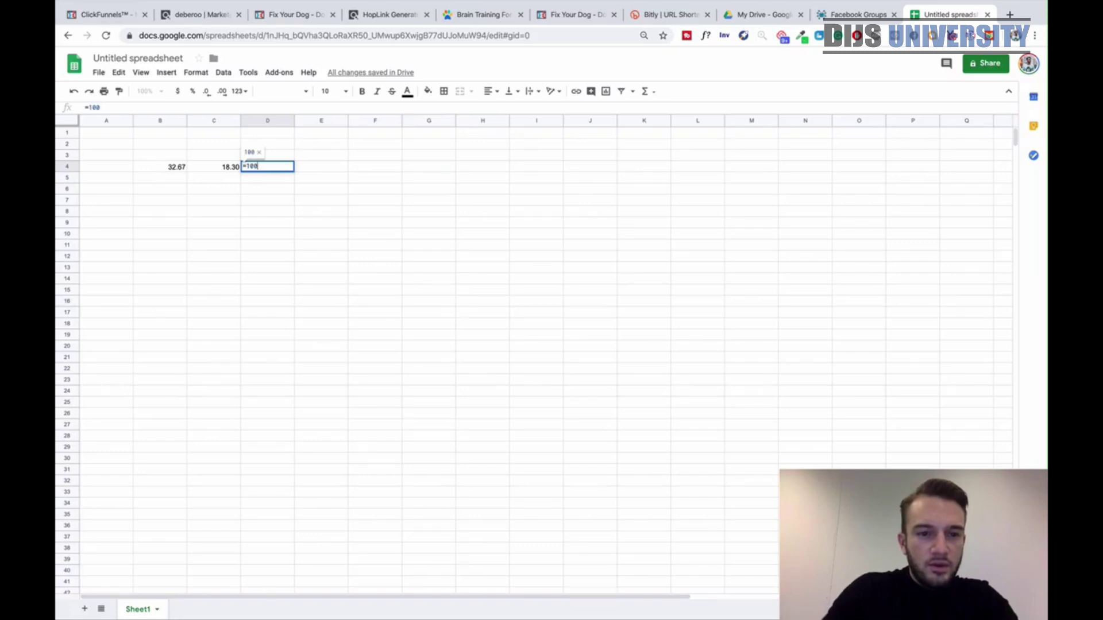
pyautogui.write('/')
pyautogui.press('Return')
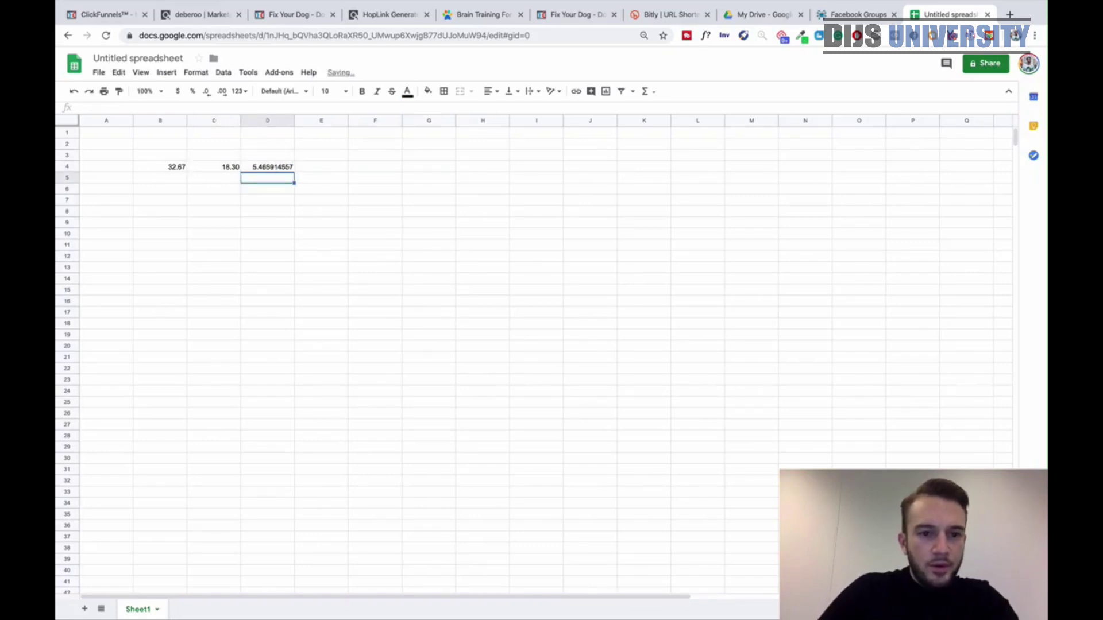
pyautogui.press('Up')
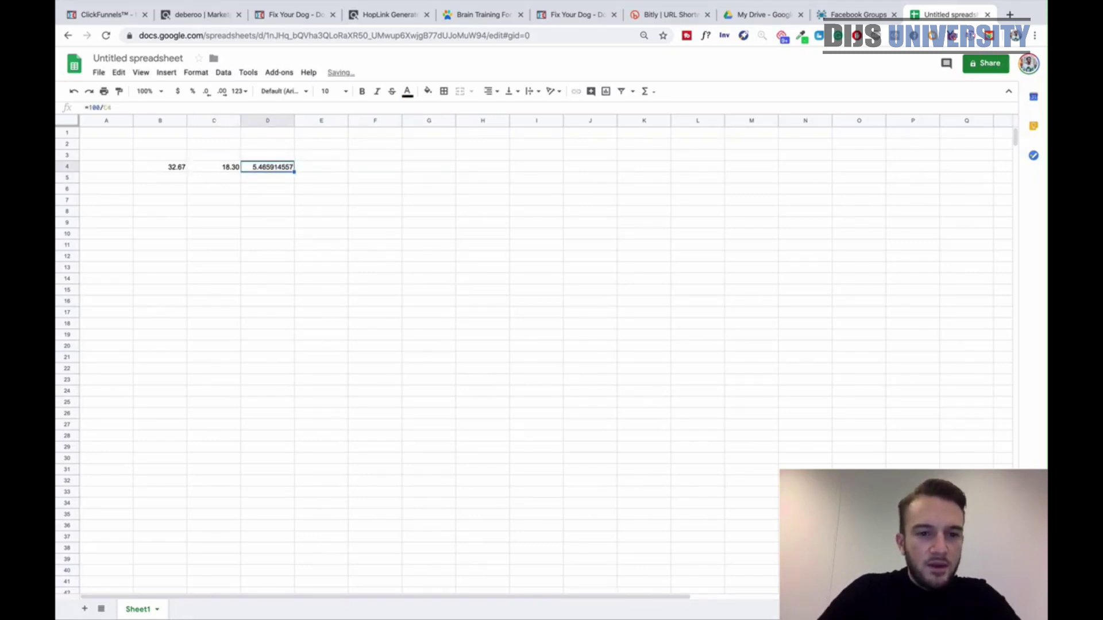
pyautogui.press('Down')
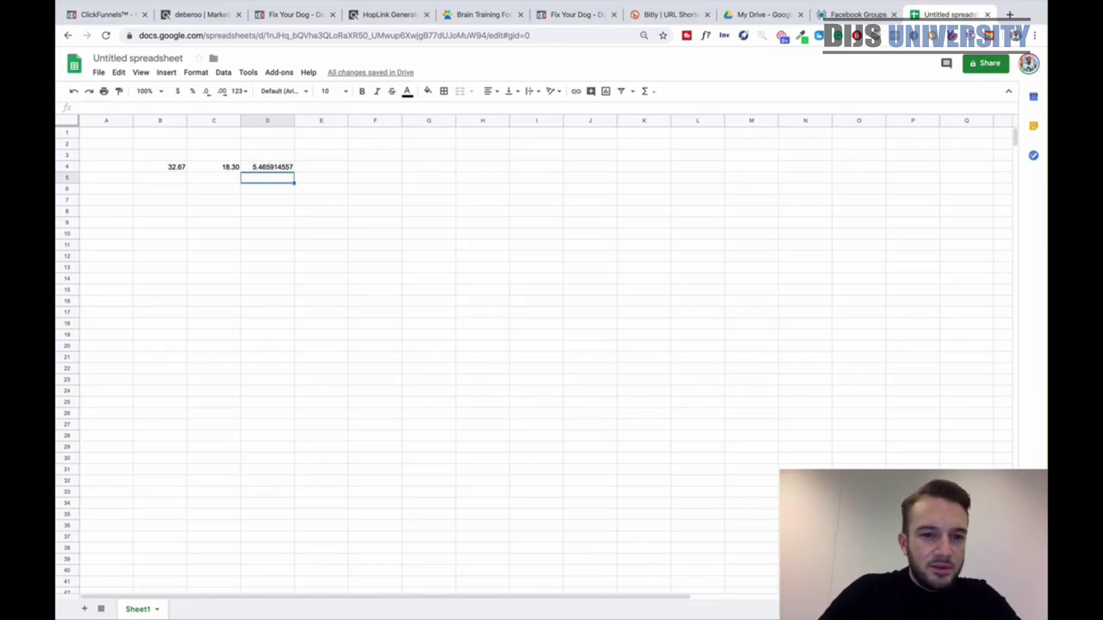
pyautogui.press('Left')
pyautogui.press('Left')
pyautogui.press('Left')
pyautogui.press('Right')
pyautogui.press('Right')
pyautogui.press('Right')
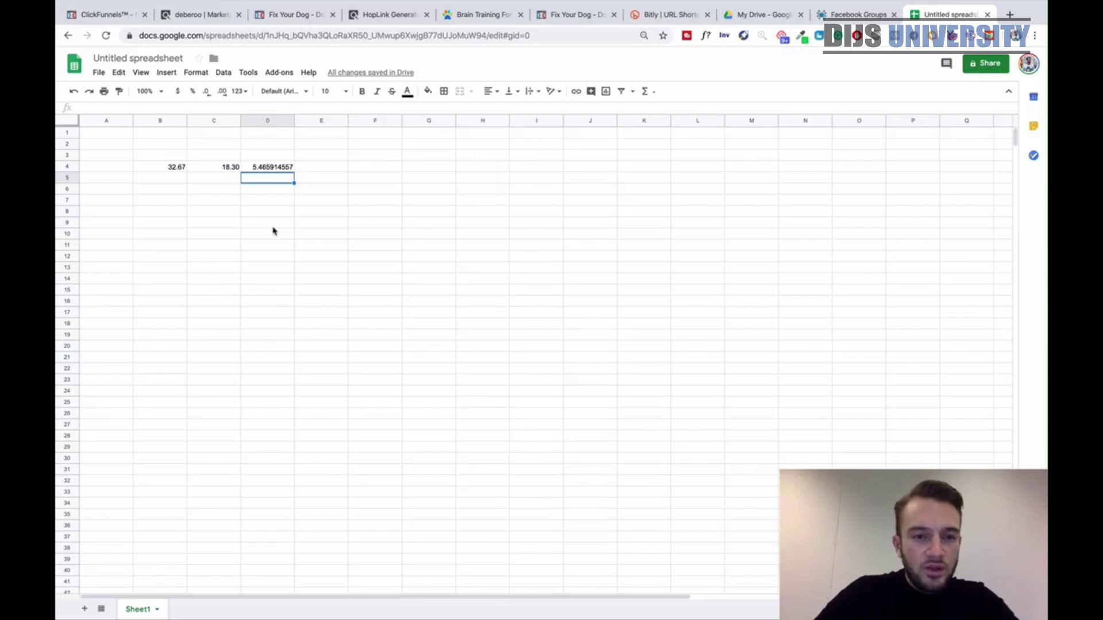
# Clear the contents of cells D4, C4 and B4.
pyautogui.click(268, 168)
pyautogui.press('BackSpace')
pyautogui.press('Left')
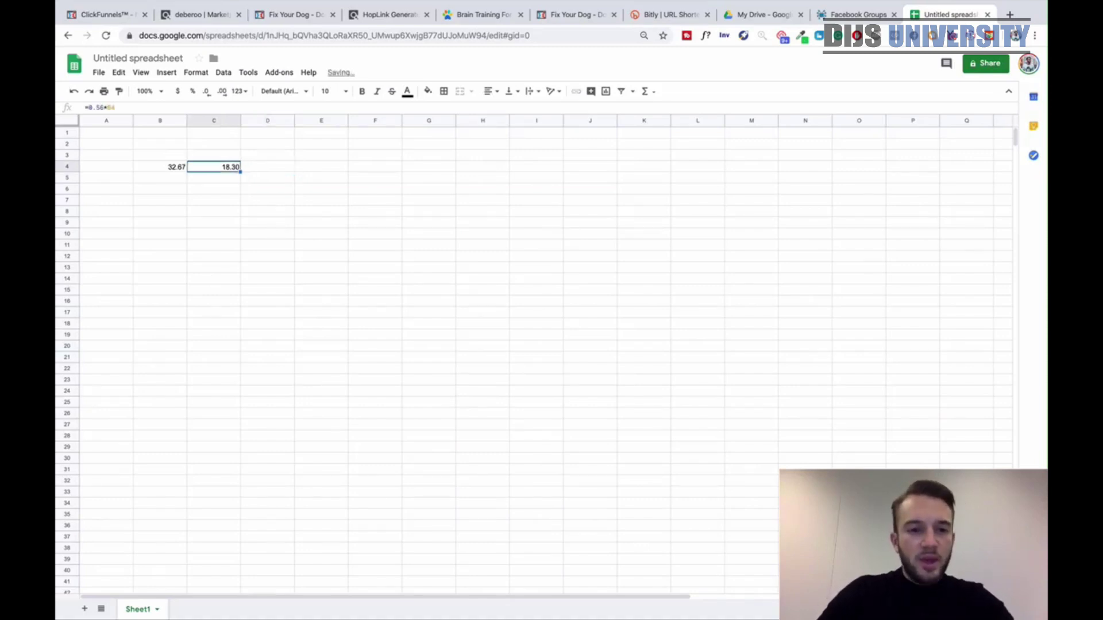
pyautogui.press('BackSpace')
pyautogui.press('Left')
pyautogui.press('BackSpace')
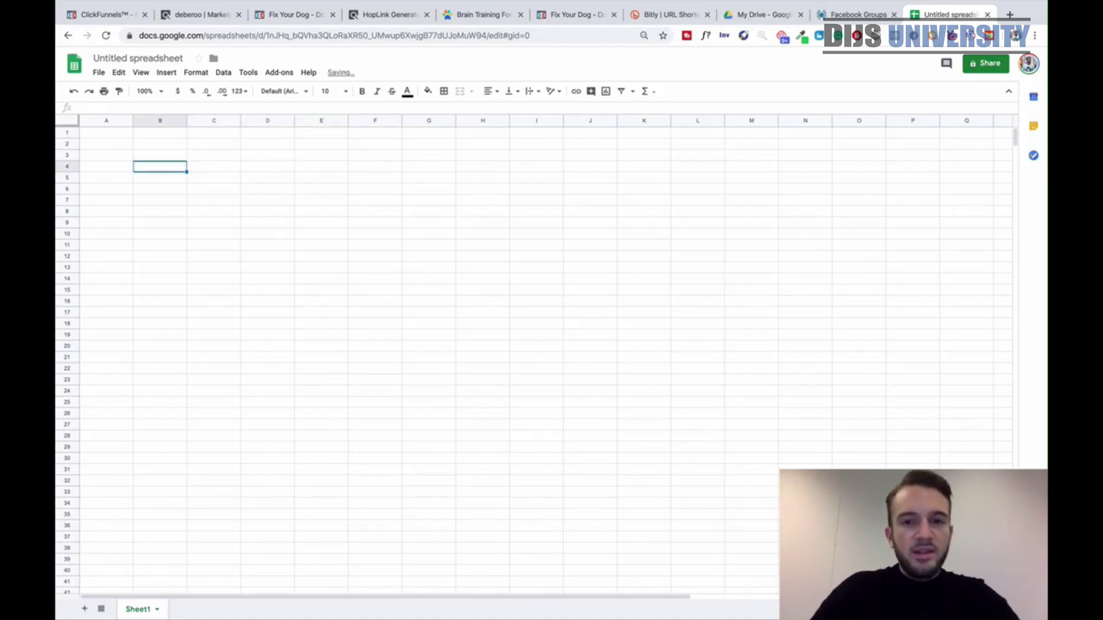
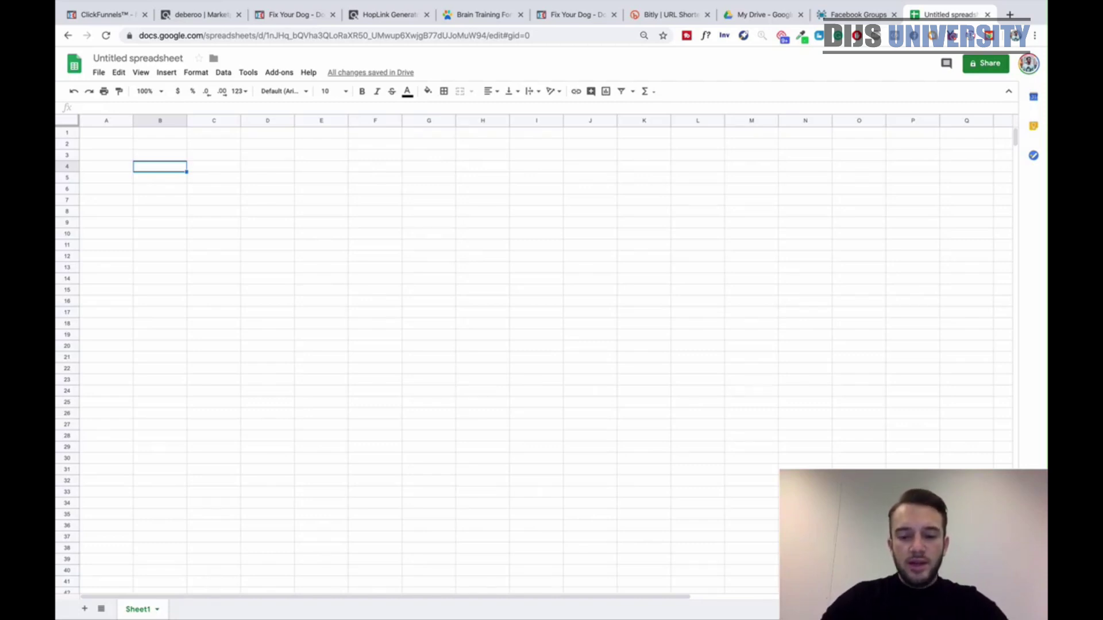
# Enter the heading Facebook Group in cell B3 and widen column B slightly to fit it.
pyautogui.click(160, 155)
pyautogui.write('Facebook Grp')
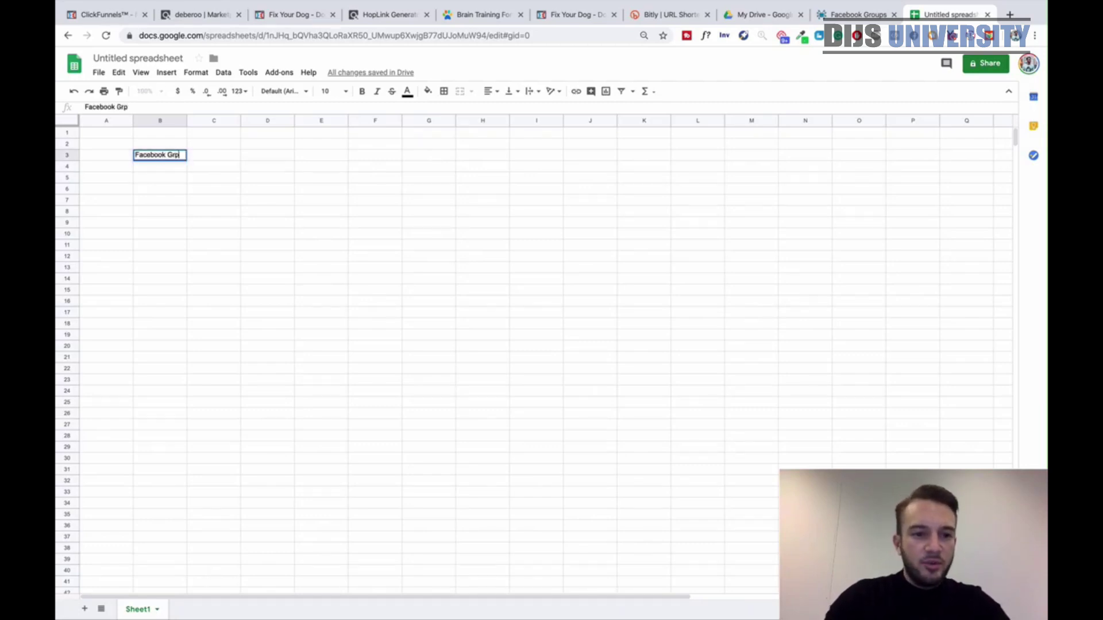
pyautogui.press('BackSpace')
pyautogui.write('oup')
pyautogui.press('Return')
pyautogui.click(160, 156)
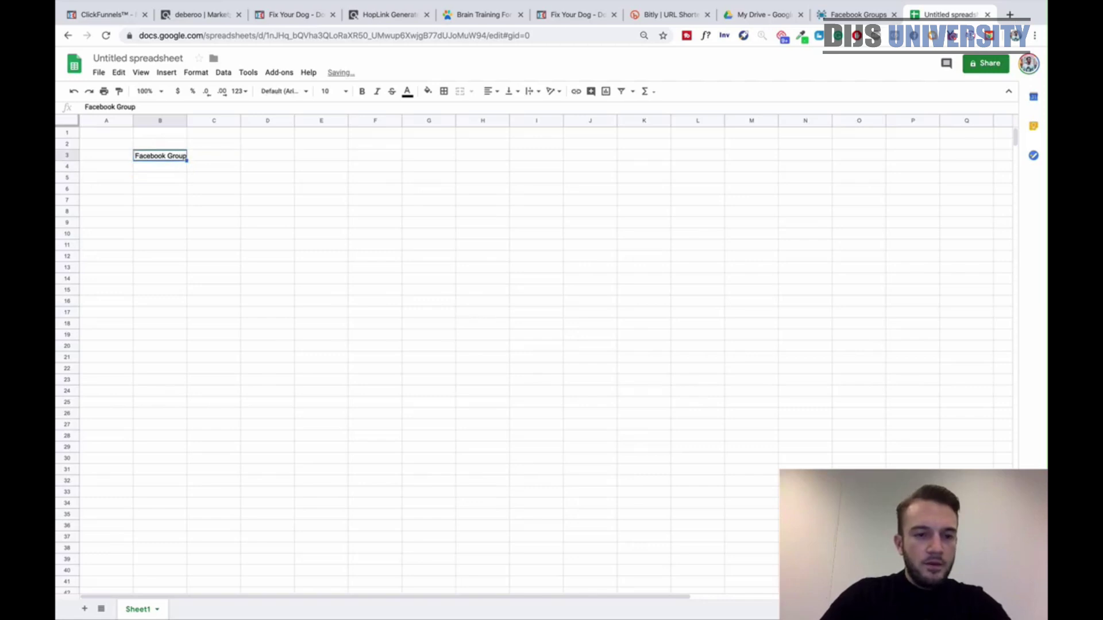
pyautogui.moveTo(187, 121); pyautogui.dragTo(197, 122)
# Enter the heading Reach in cell C3, beside the Facebook Group heading.
pyautogui.click(214, 152)
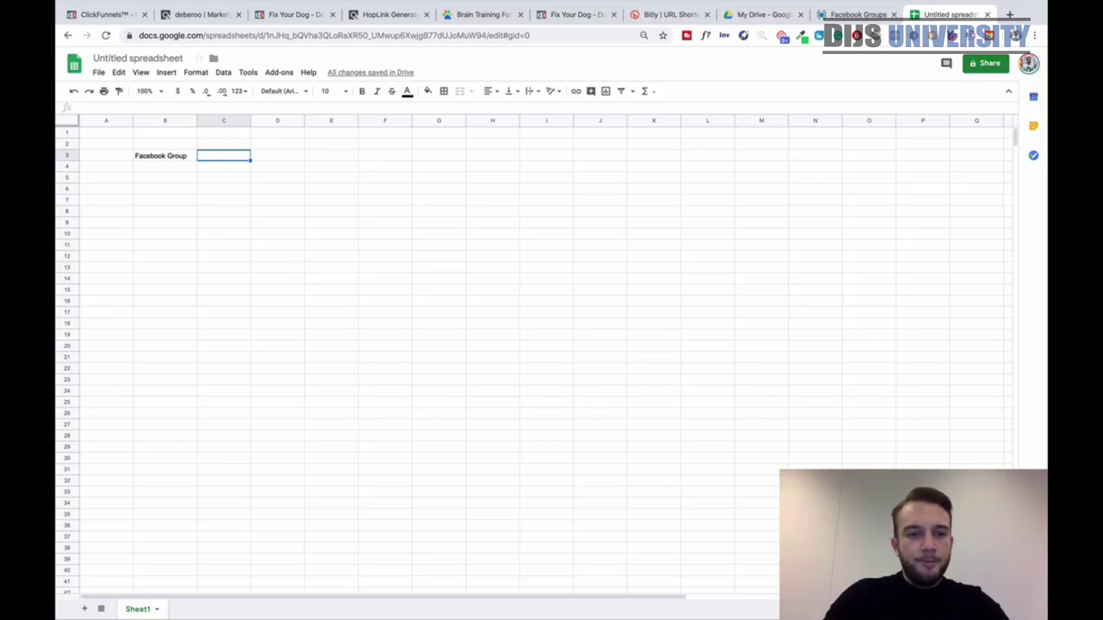
pyautogui.write('Reach')
pyautogui.press('Return')
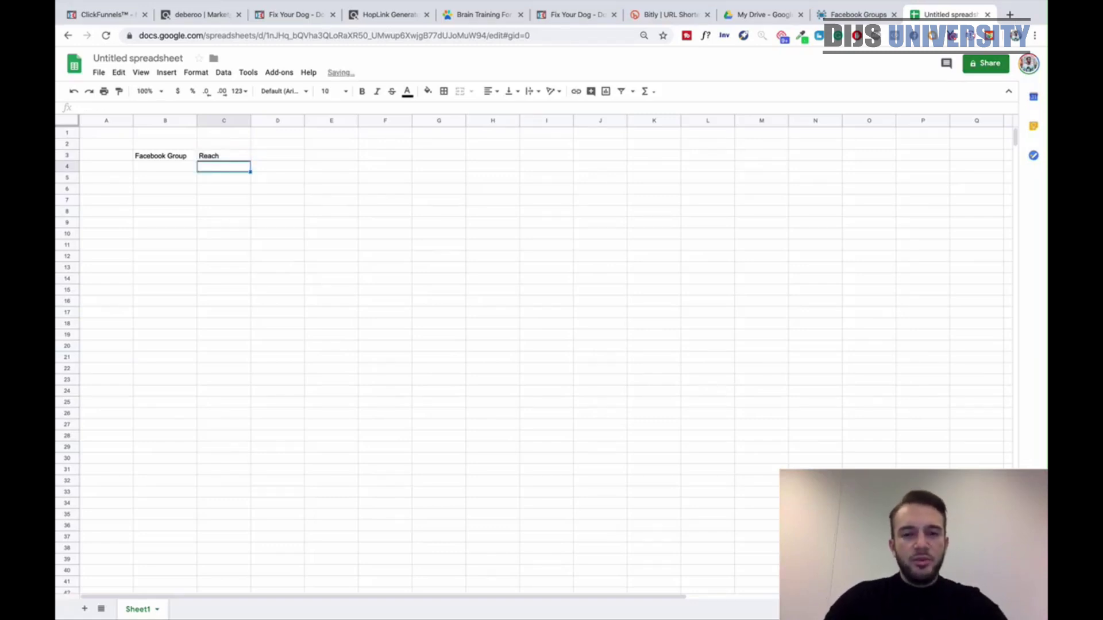
# Try to build a reach formula in cell C4 that multiplies 0.02 by cell B4.
pyautogui.write('=')
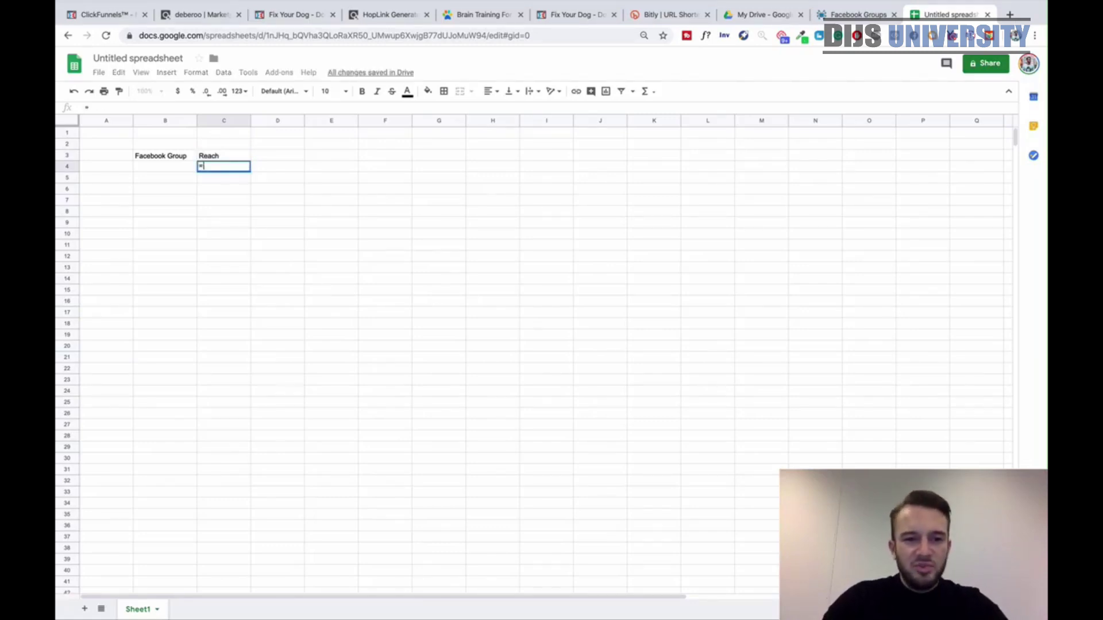
pyautogui.write('0.02')
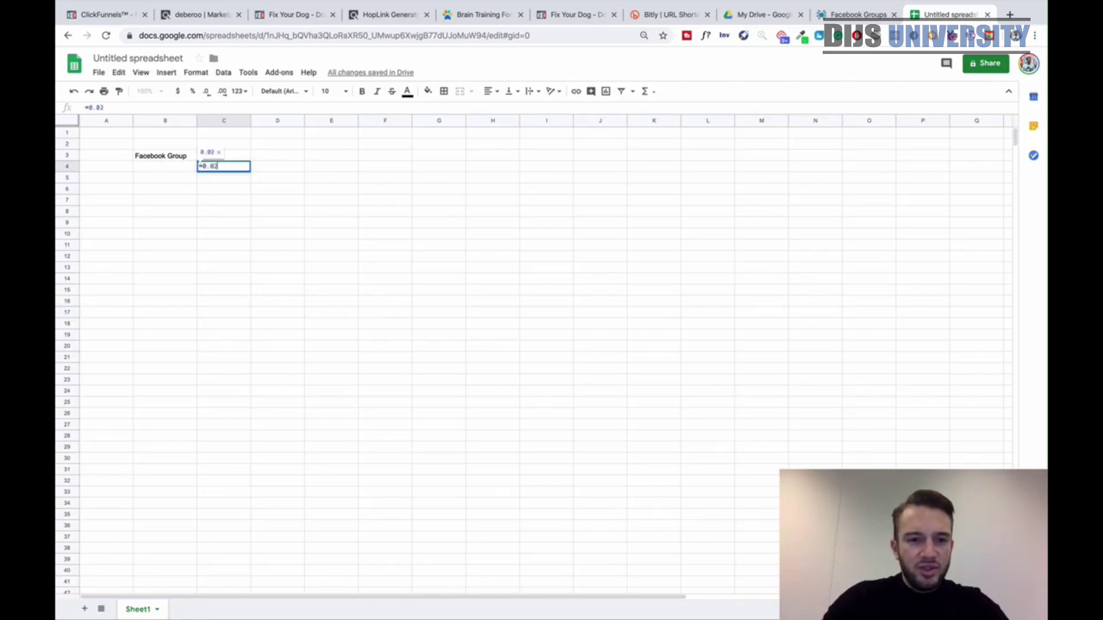
pyautogui.press('Return')
pyautogui.press('Up')
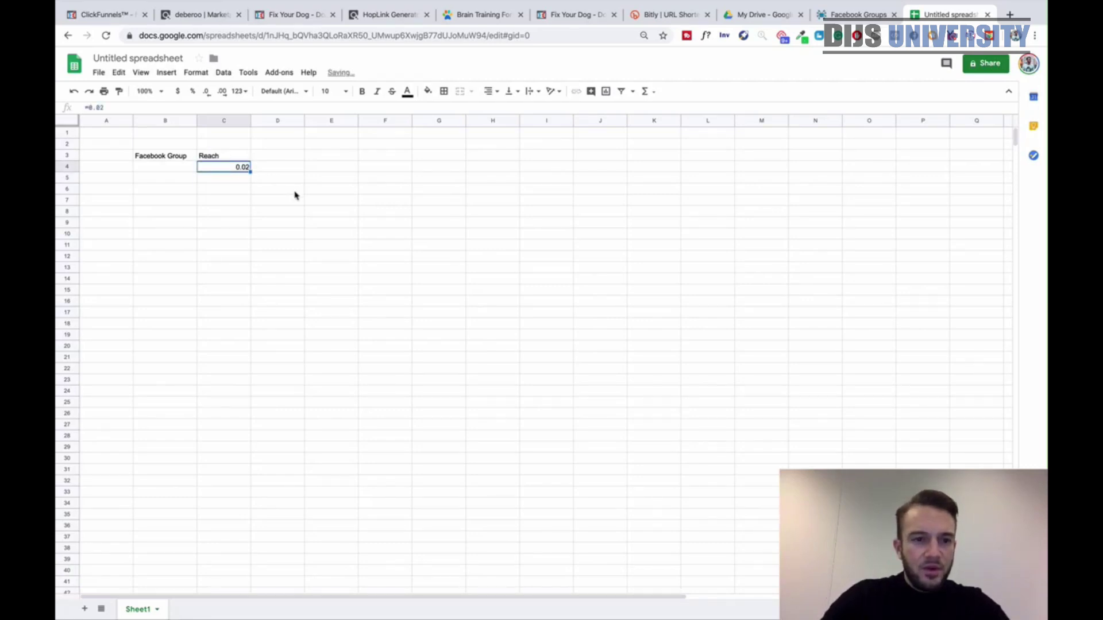
pyautogui.click(135, 106)
pyautogui.write('*')
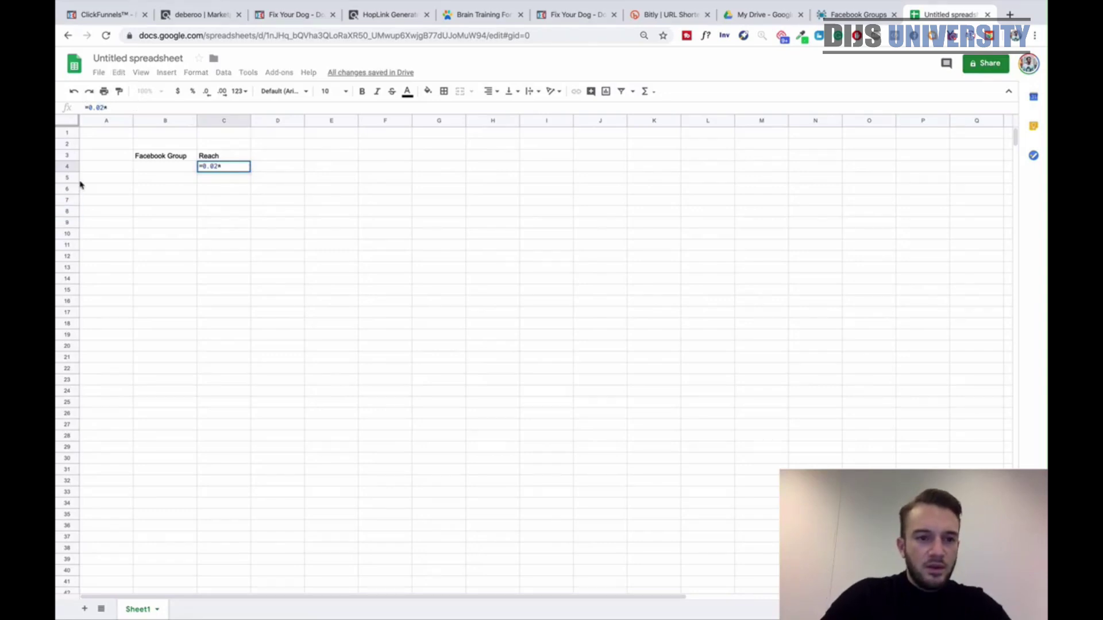
pyautogui.click(167, 167)
pyautogui.press('Return')
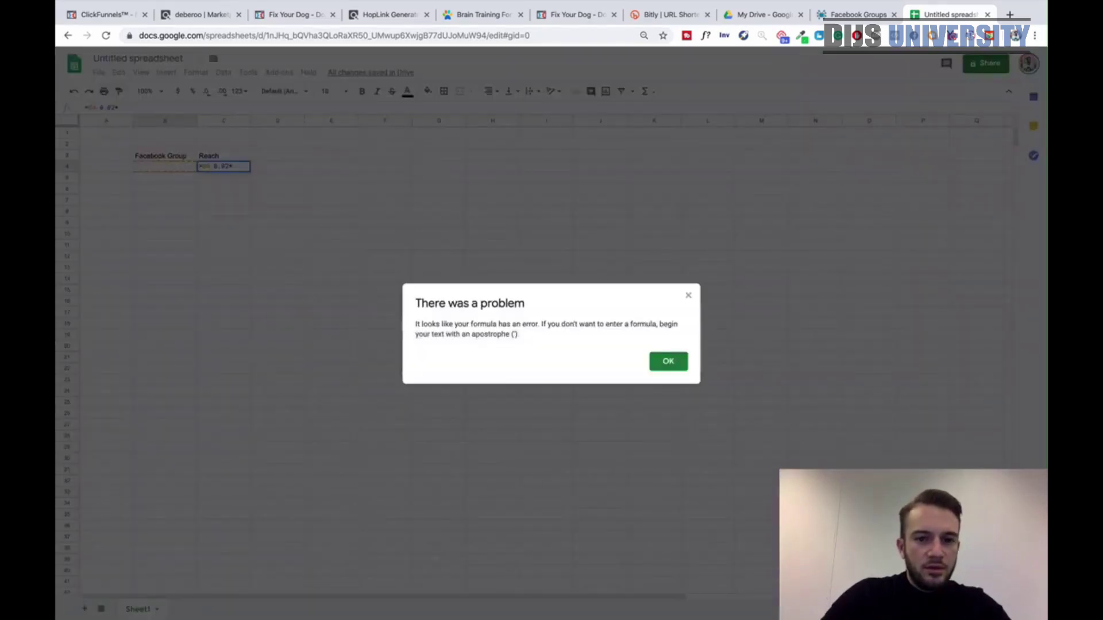
pyautogui.click(668, 360)
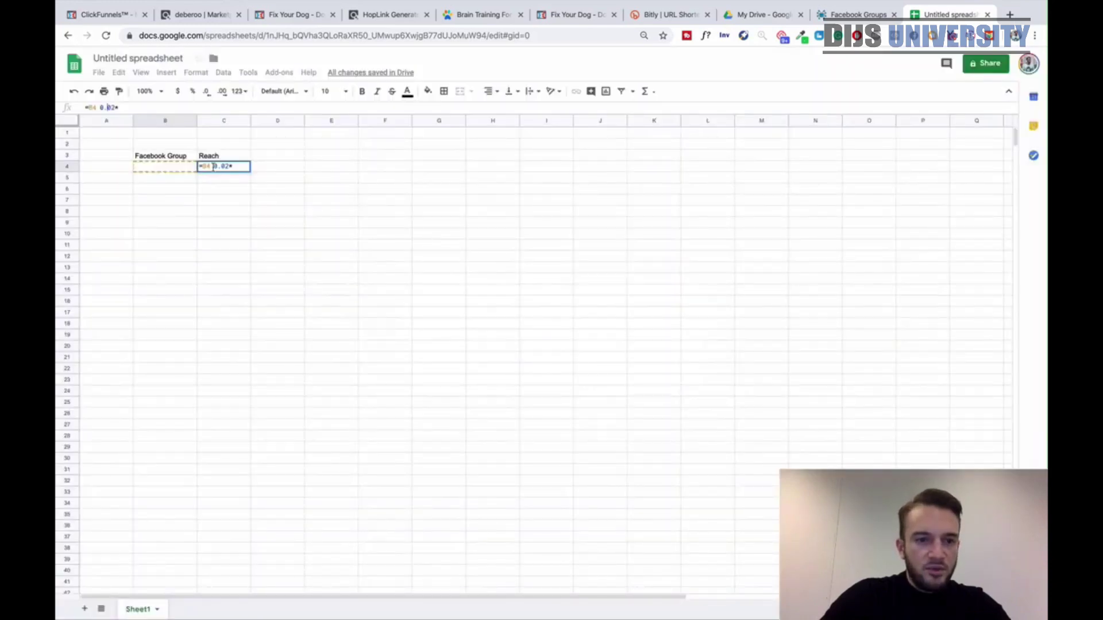
# Try to repair the faulty reach formula in cell C4, and clear it completely.
pyautogui.click(285, 201)
pyautogui.click(154, 172)
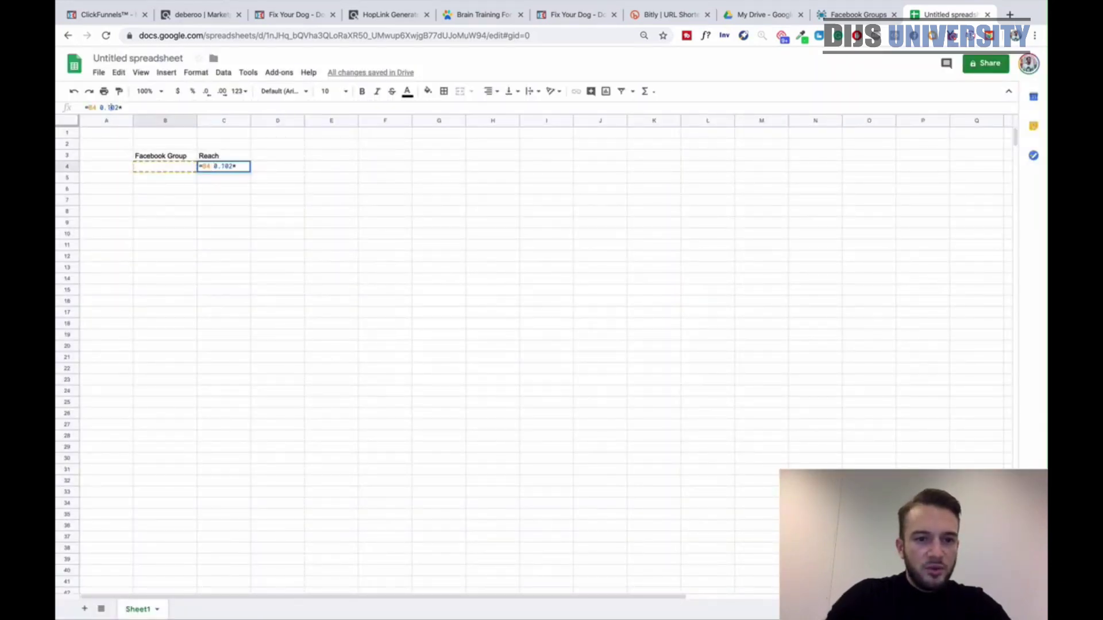
pyautogui.press('Return')
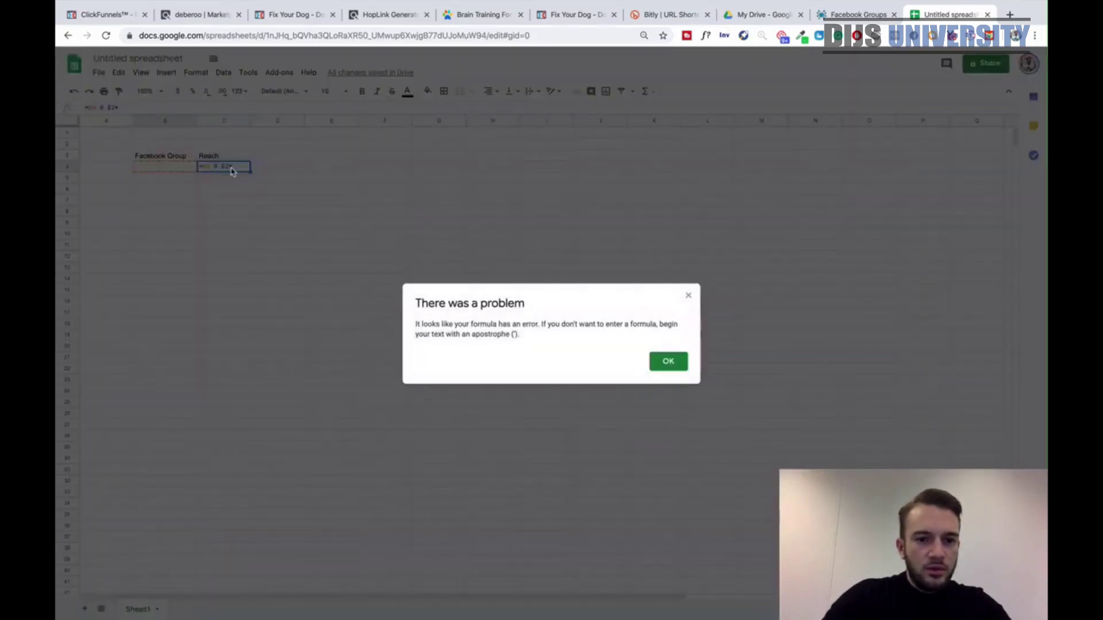
pyautogui.press('Return')
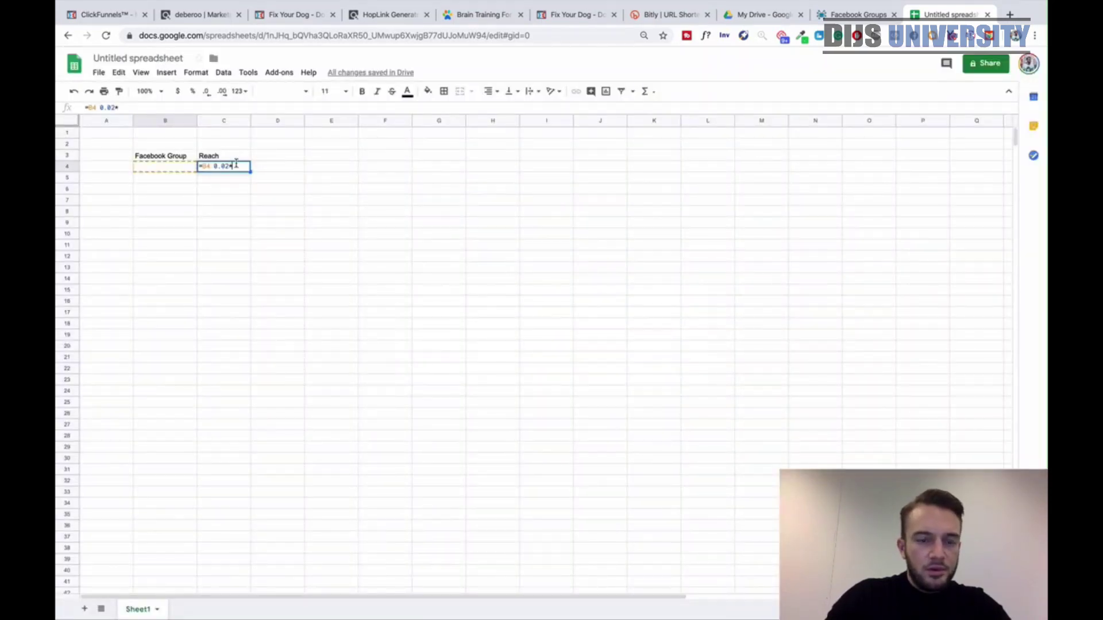
pyautogui.press('BackSpace')
pyautogui.press('BackSpace')
pyautogui.press('BackSpace')
pyautogui.press('BackSpace')
pyautogui.press('BackSpace')
pyautogui.press('BackSpace')
pyautogui.press('BackSpace')
pyautogui.press('BackSpace')
pyautogui.press('BackSpace')
# Enter 100 in cell B4 under the Facebook Group heading.
pyautogui.click(164, 167)
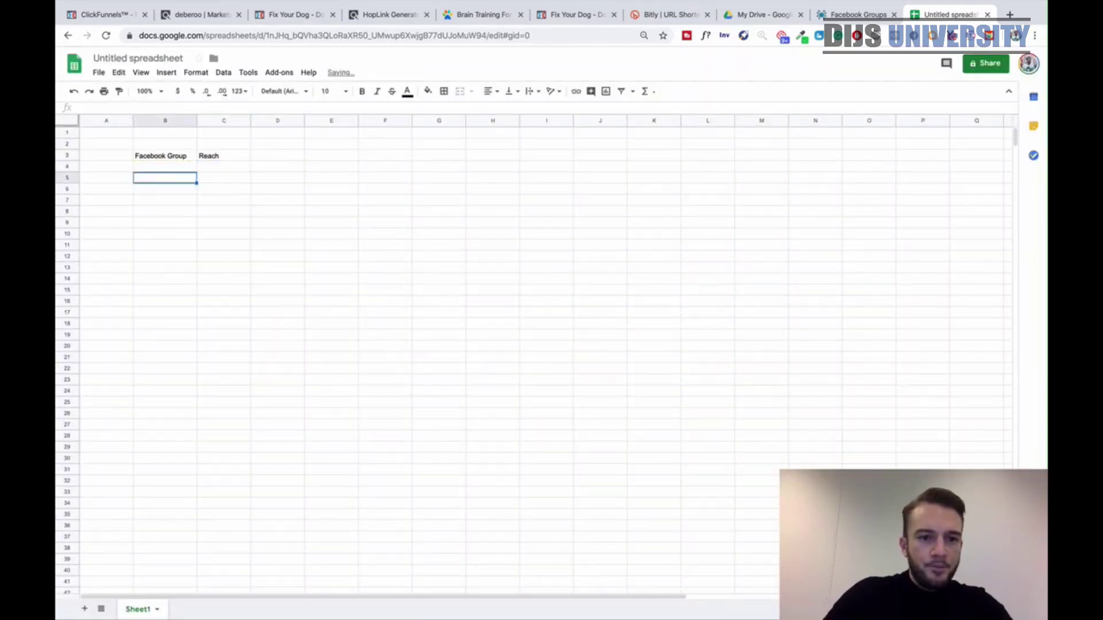
pyautogui.write('100')
pyautogui.press('Return')
# Try to start the reach calculation in cell C4 with -0.02* and a reference to the Facebook Group value.
pyautogui.click(224, 167)
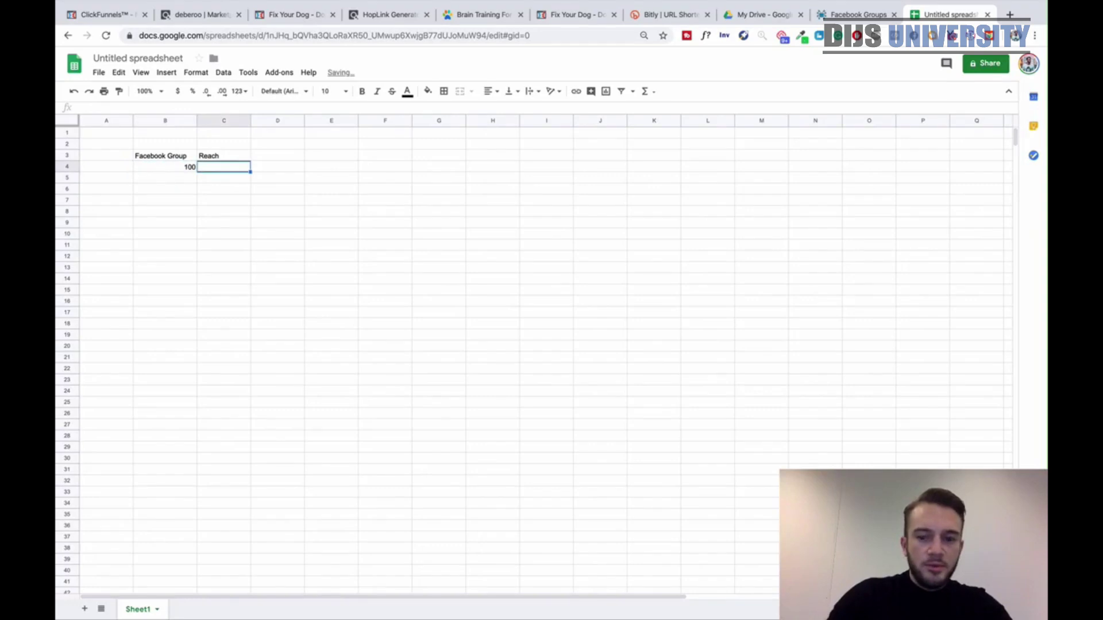
pyautogui.write('-0.02')
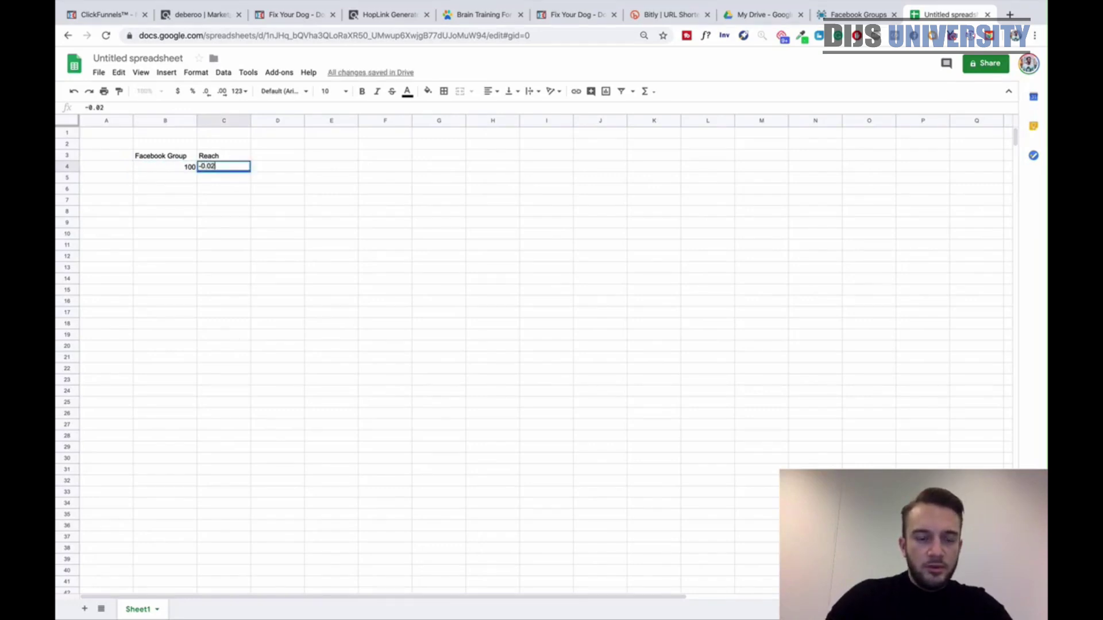
pyautogui.write('*')
pyautogui.click(165, 167)
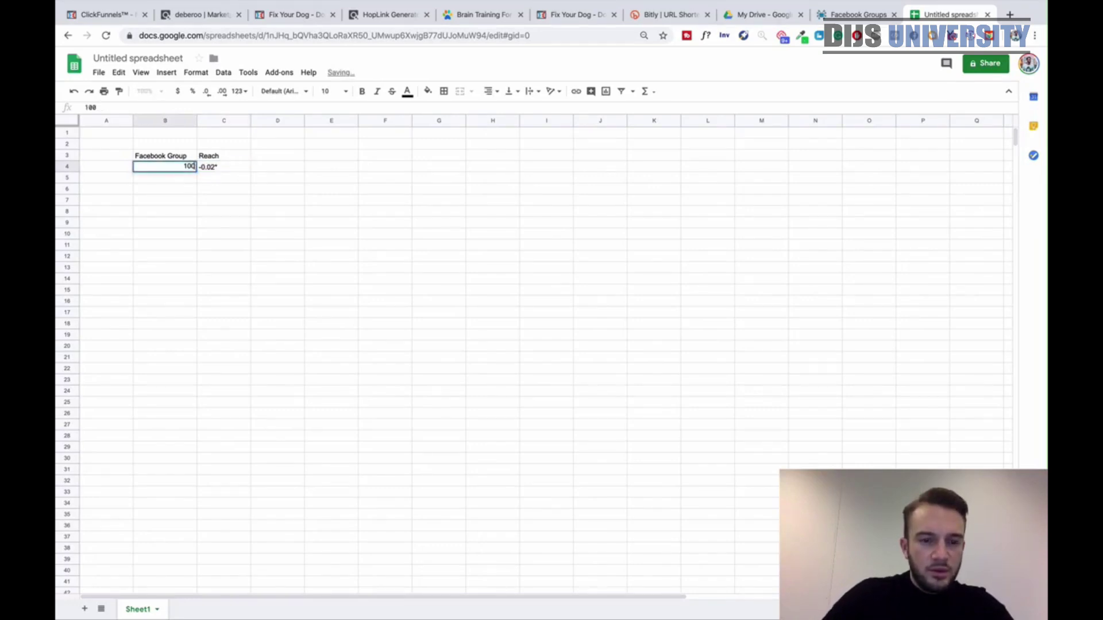
pyautogui.press('Down')
pyautogui.press('Right')
pyautogui.press('Up')
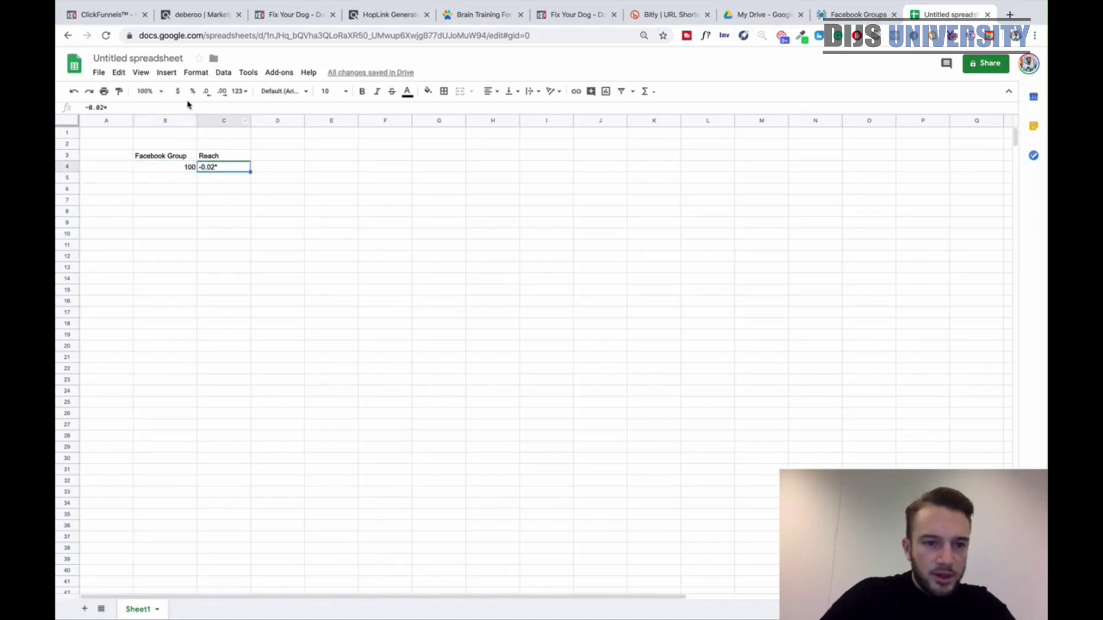
# Correct the entry in cell C4 to the reach formula =0.02*B4.
pyautogui.click(92, 108)
pyautogui.press('BackSpace')
pyautogui.write('=')
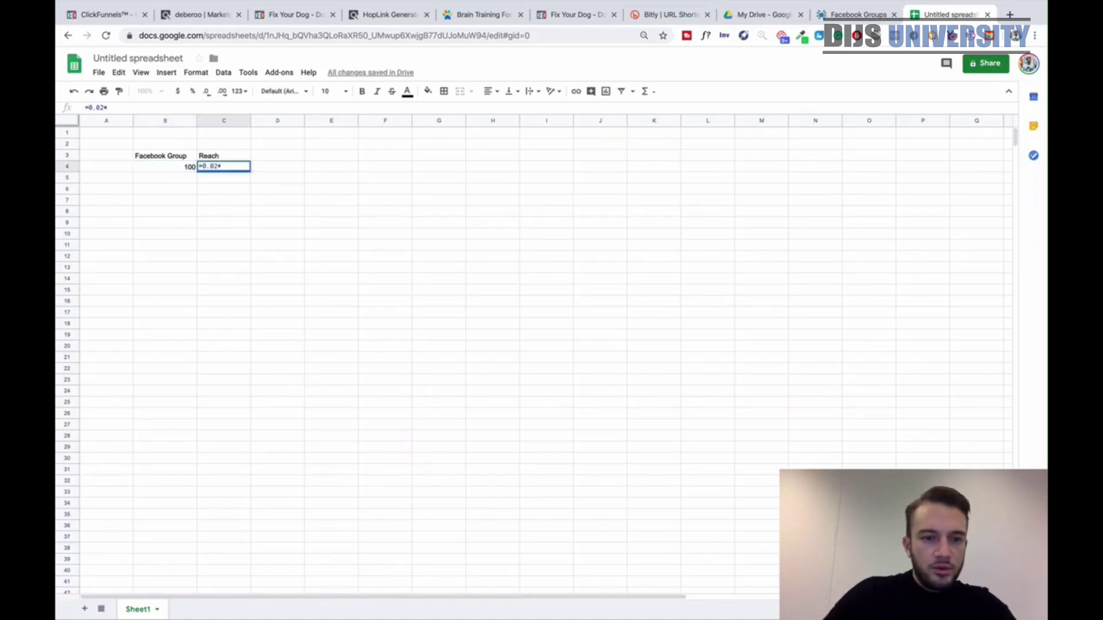
pyautogui.click(180, 167)
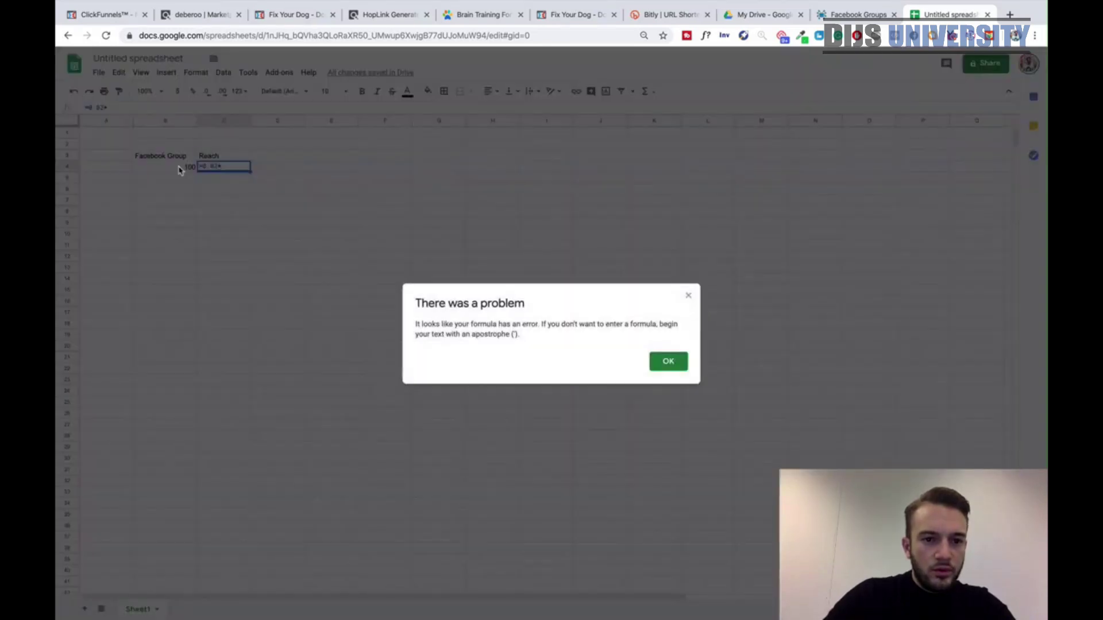
pyautogui.click(667, 367)
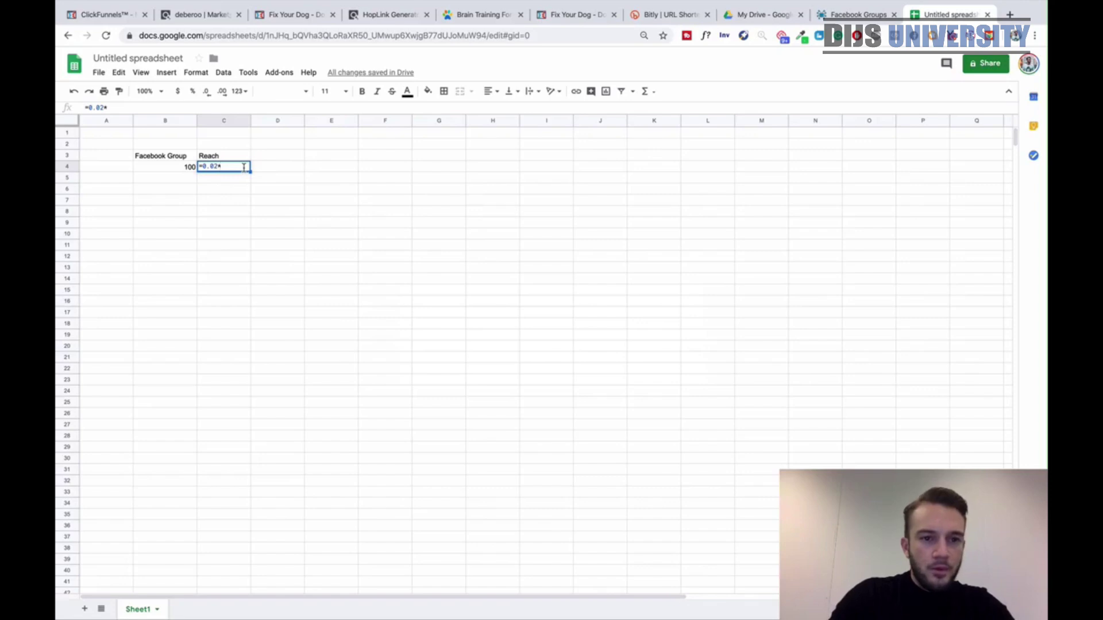
pyautogui.write('B4')
pyautogui.press('Return')
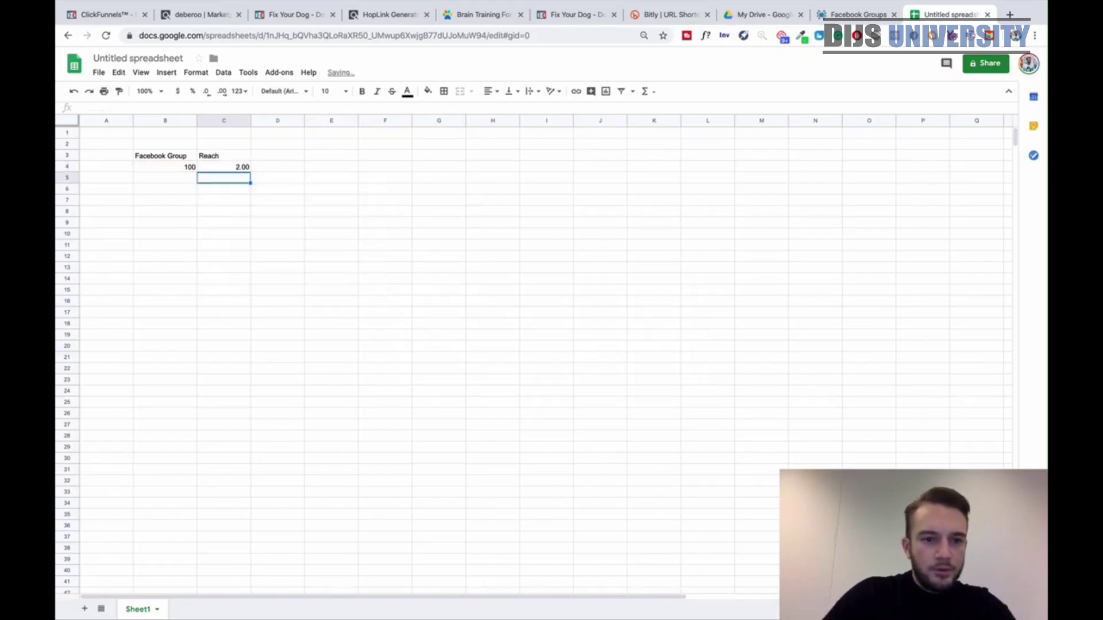
pyautogui.click(224, 167)
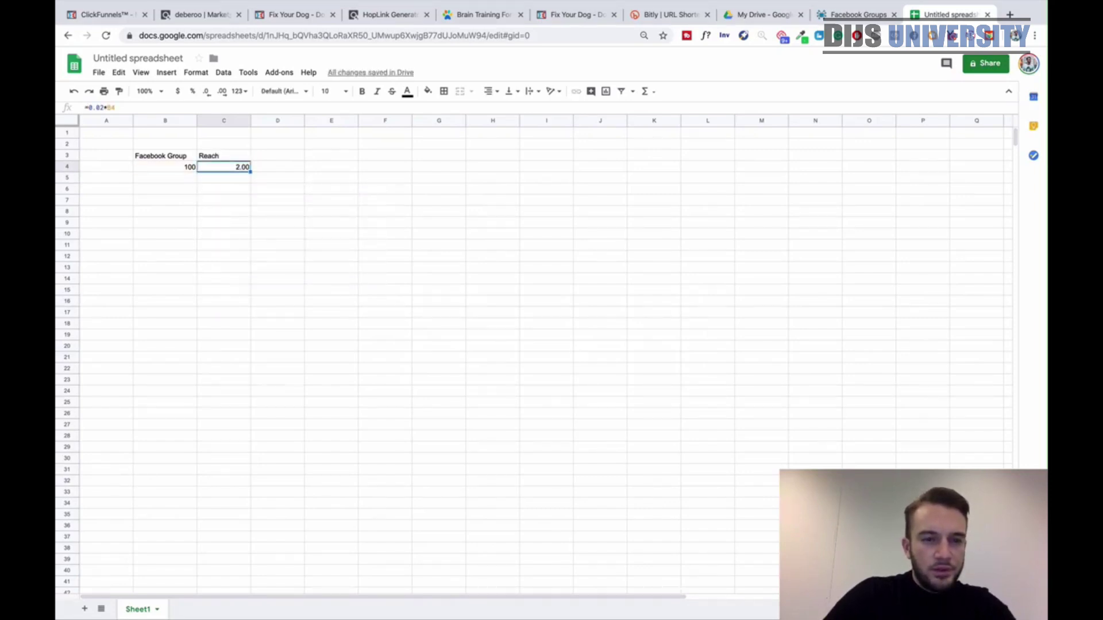
# Enter the heading Click in cell D3, beside the Reach heading.
pyautogui.click(277, 167)
pyautogui.click(278, 156)
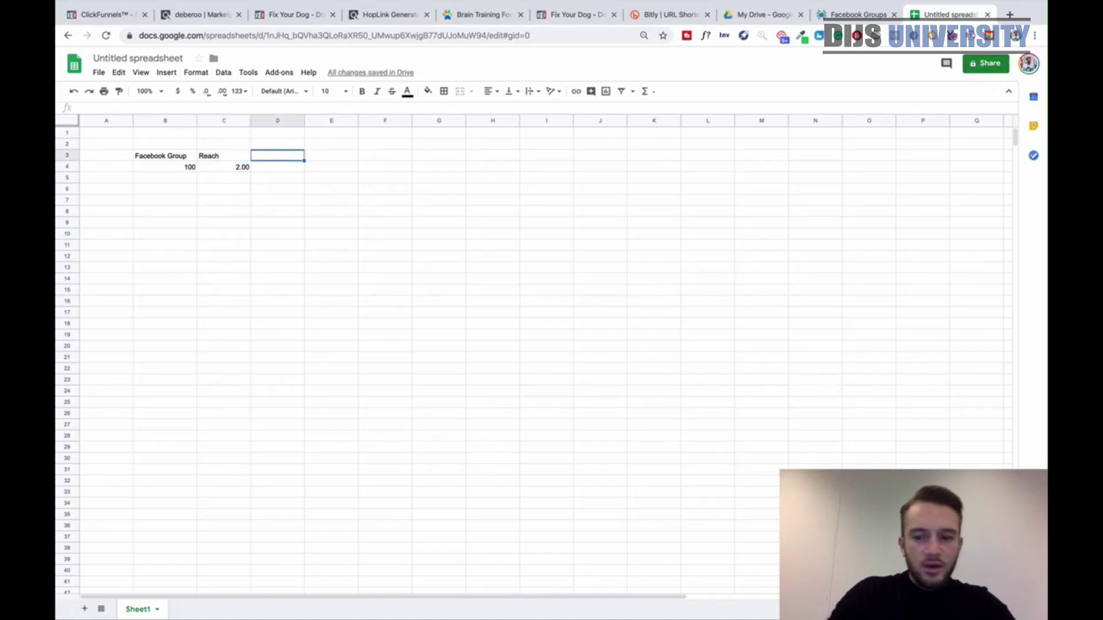
pyautogui.write('=')
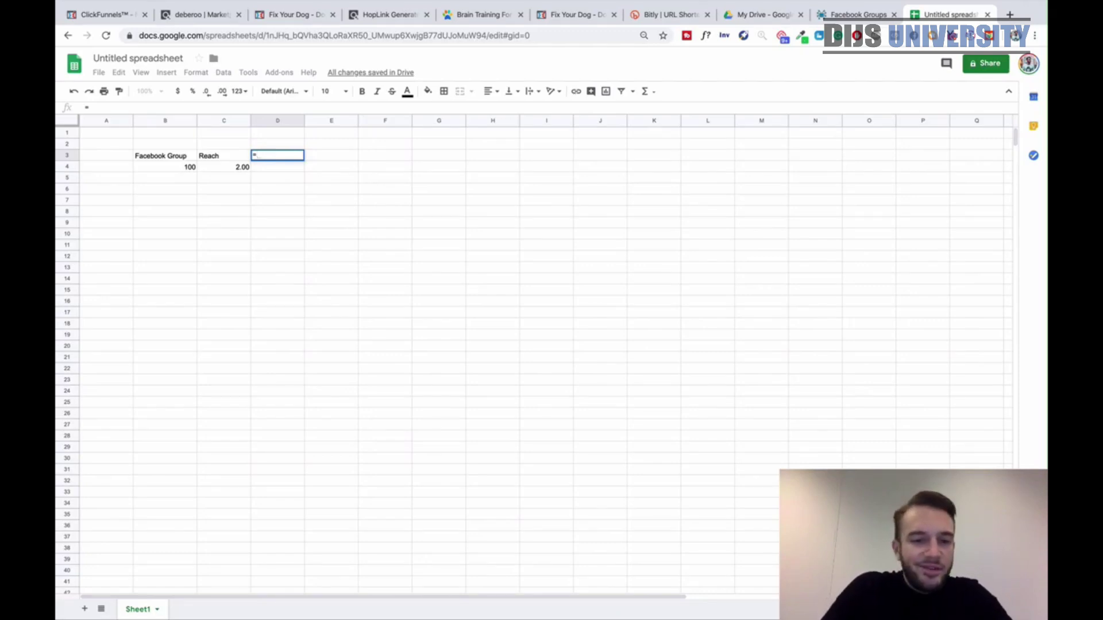
pyautogui.press('BackSpace')
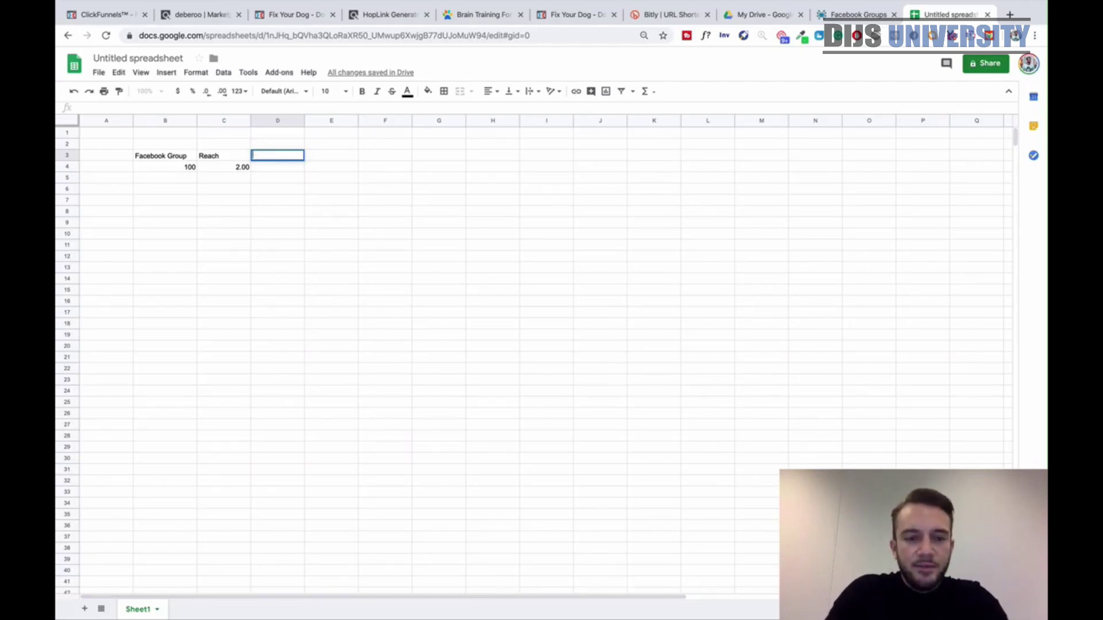
pyautogui.write('Clikc')
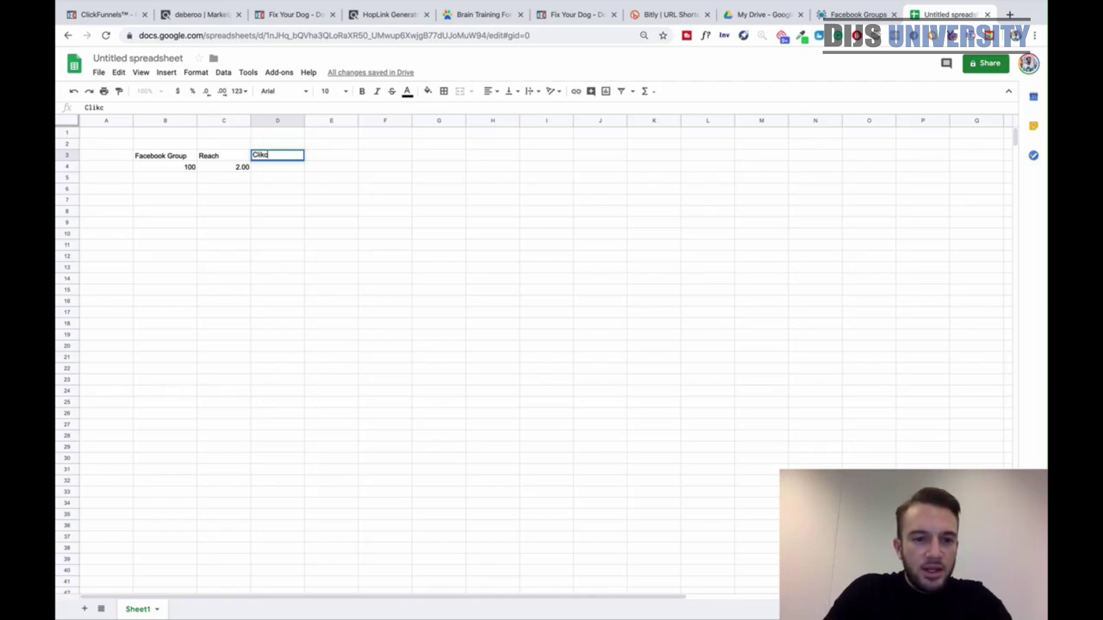
pyautogui.press('BackSpace')
pyautogui.press('BackSpace')
pyautogui.write('ck')
pyautogui.press('Return')
pyautogui.click(331, 155)
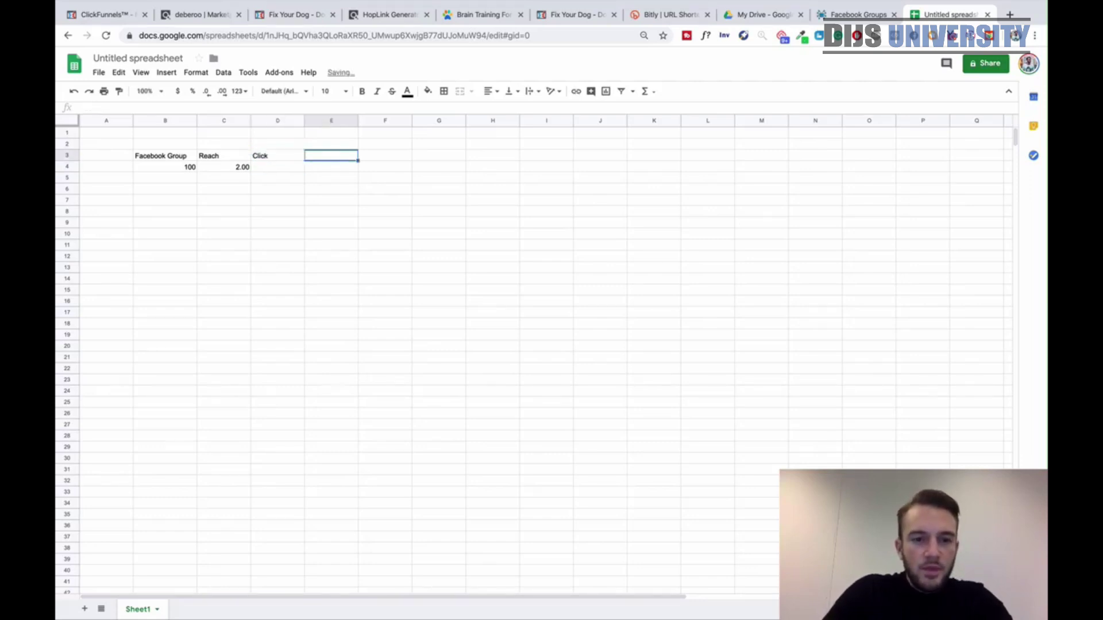
# Enter the formula =0.3*C4 in cell D4 to calculate the clicks from the reach.
pyautogui.click(277, 166)
pyautogui.write('=')
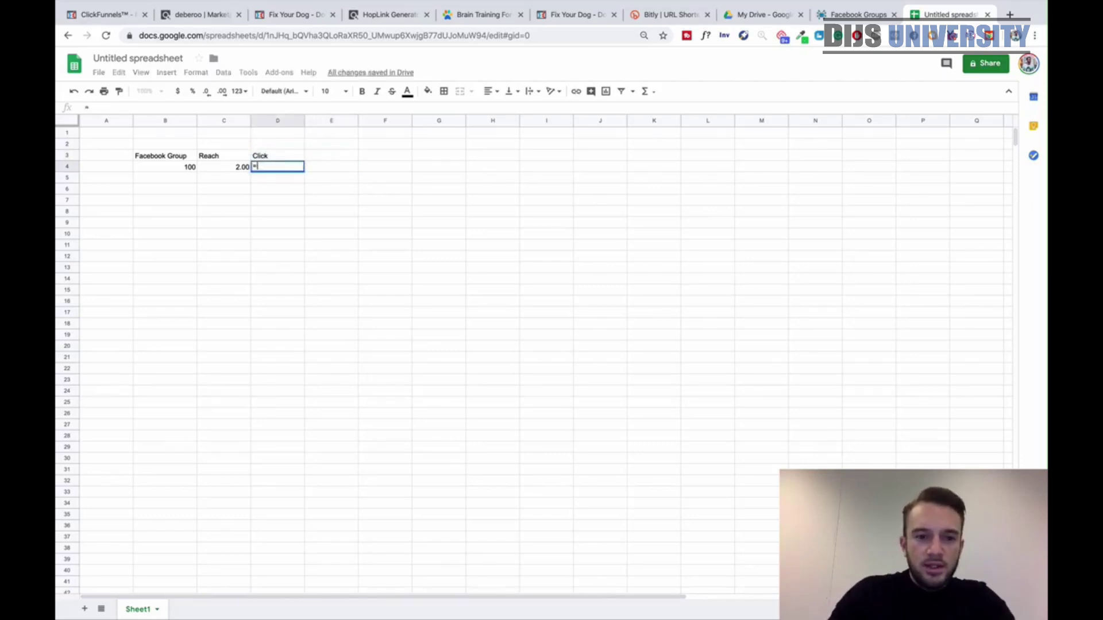
pyautogui.write('-.3')
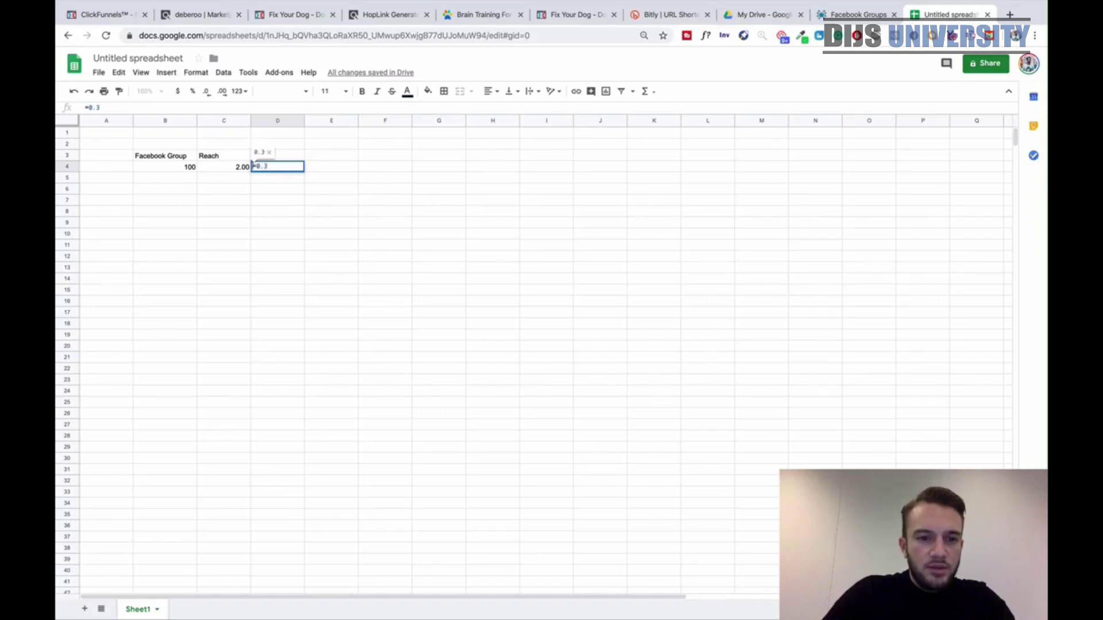
pyautogui.press('BackSpace')
pyautogui.press('BackSpace')
pyautogui.press('BackSpace')
pyautogui.press('BackSpace')
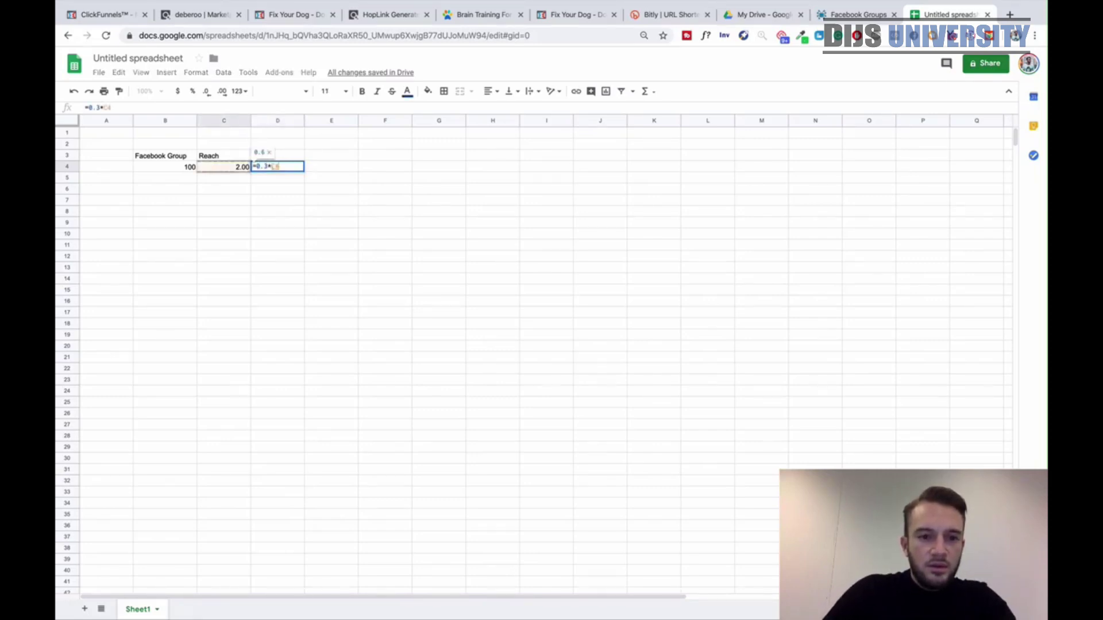
pyautogui.press('Return')
pyautogui.press('Up')
pyautogui.press('Up')
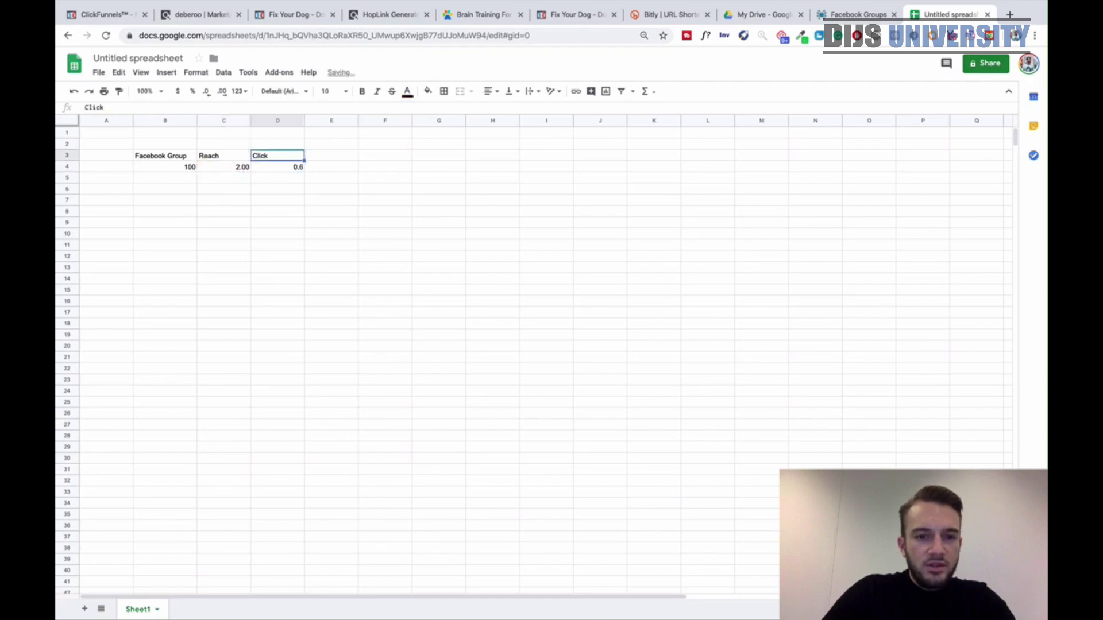
# Enter the heading Purchase in cell E3, beside the Click heading.
pyautogui.press('Right')
pyautogui.write('=')
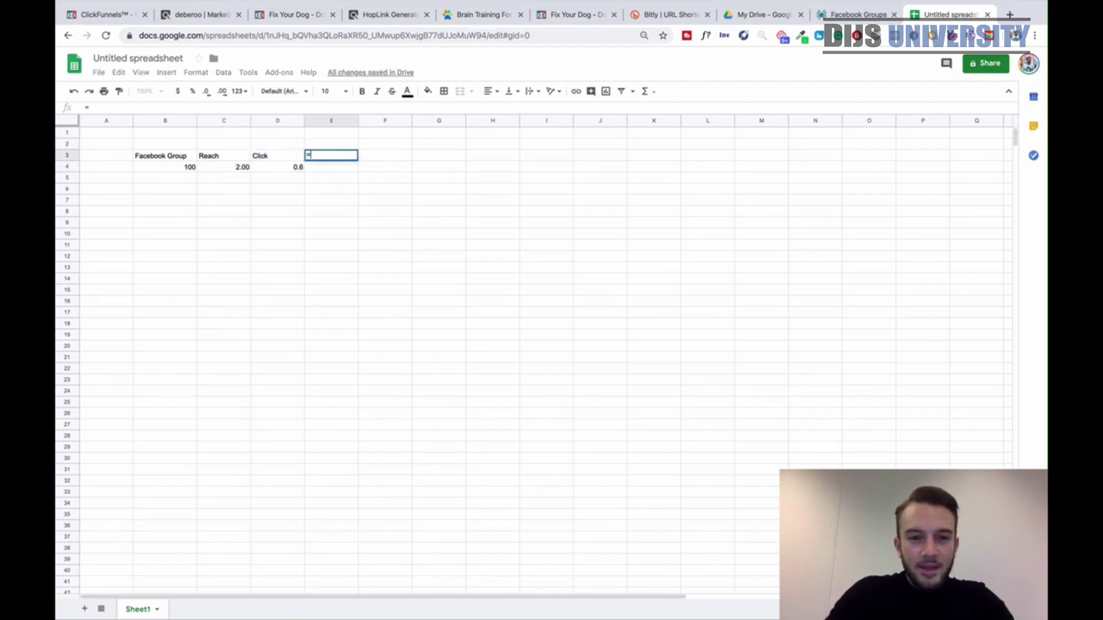
pyautogui.press('BackSpace')
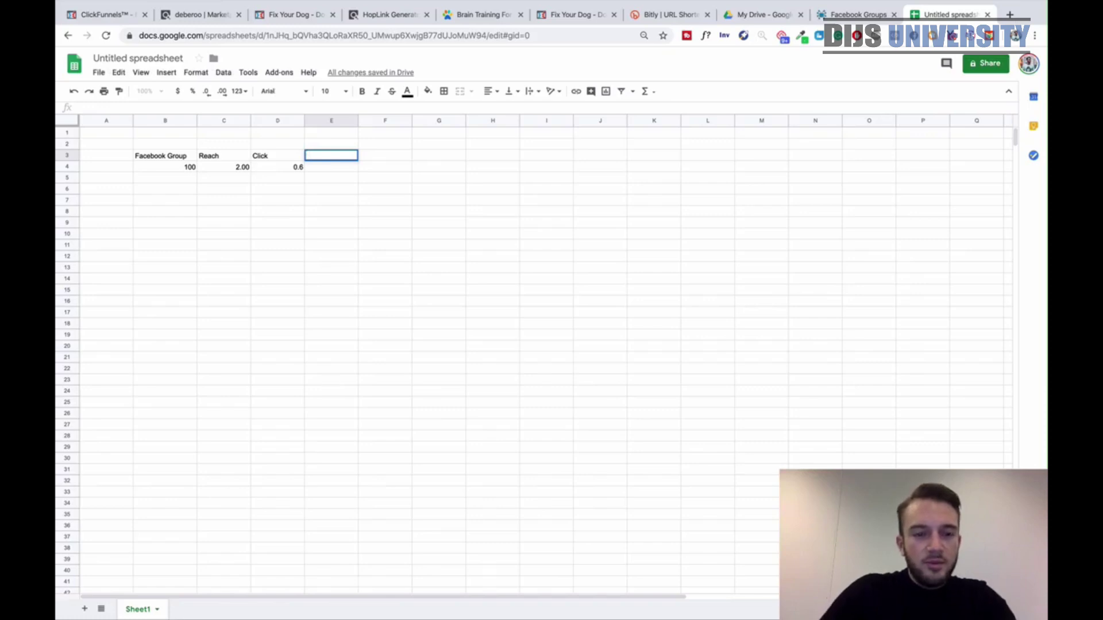
pyautogui.moveTo(990, 65)
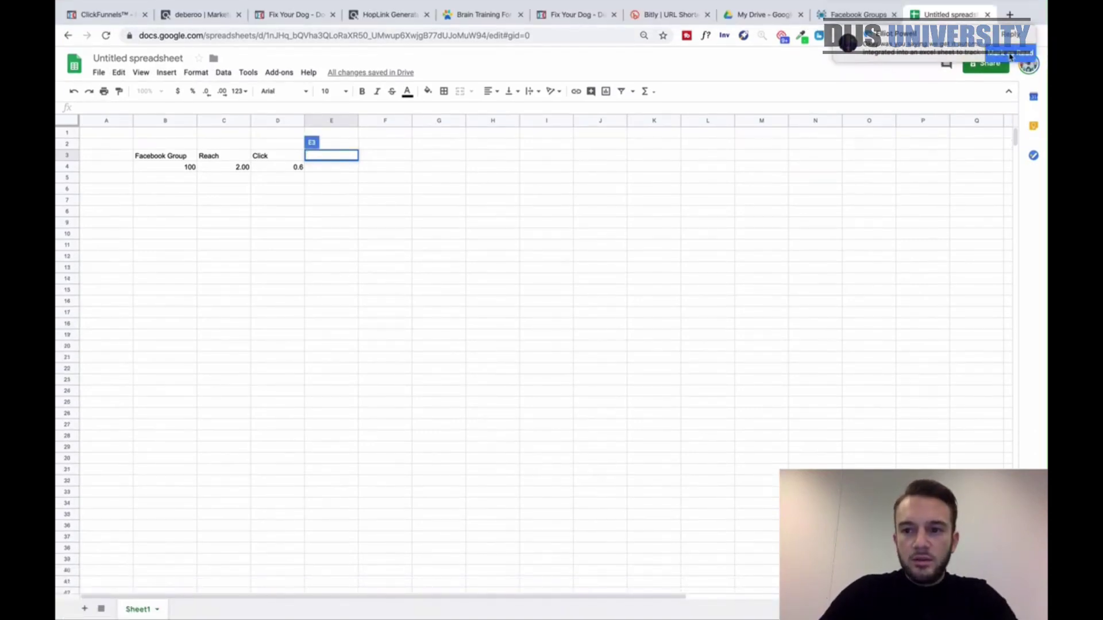
pyautogui.click(1010, 55)
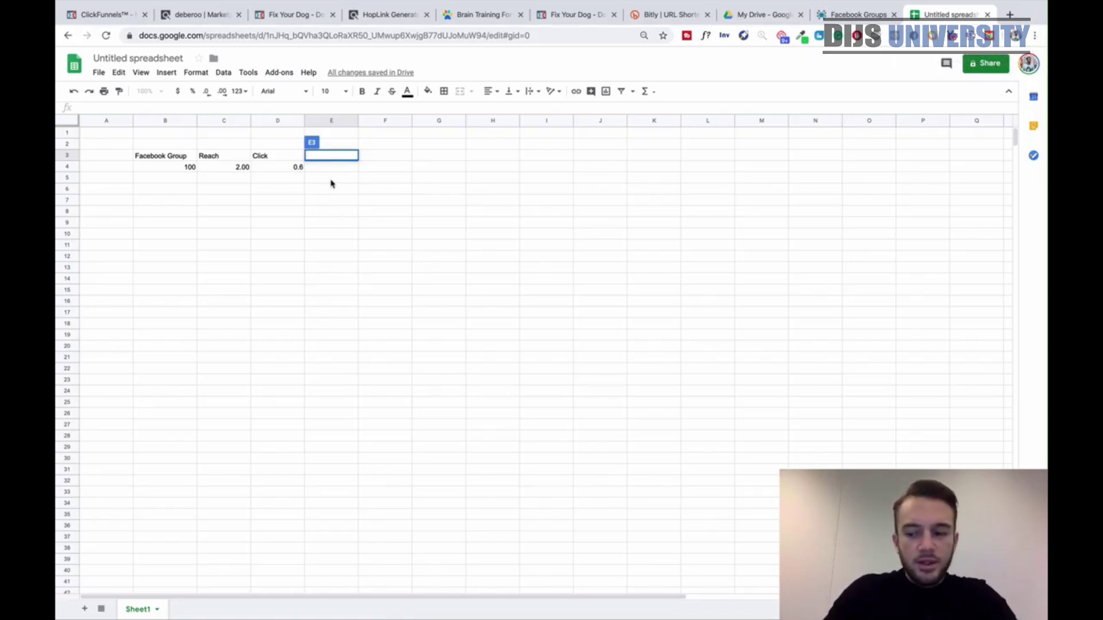
pyautogui.write('Purchase')
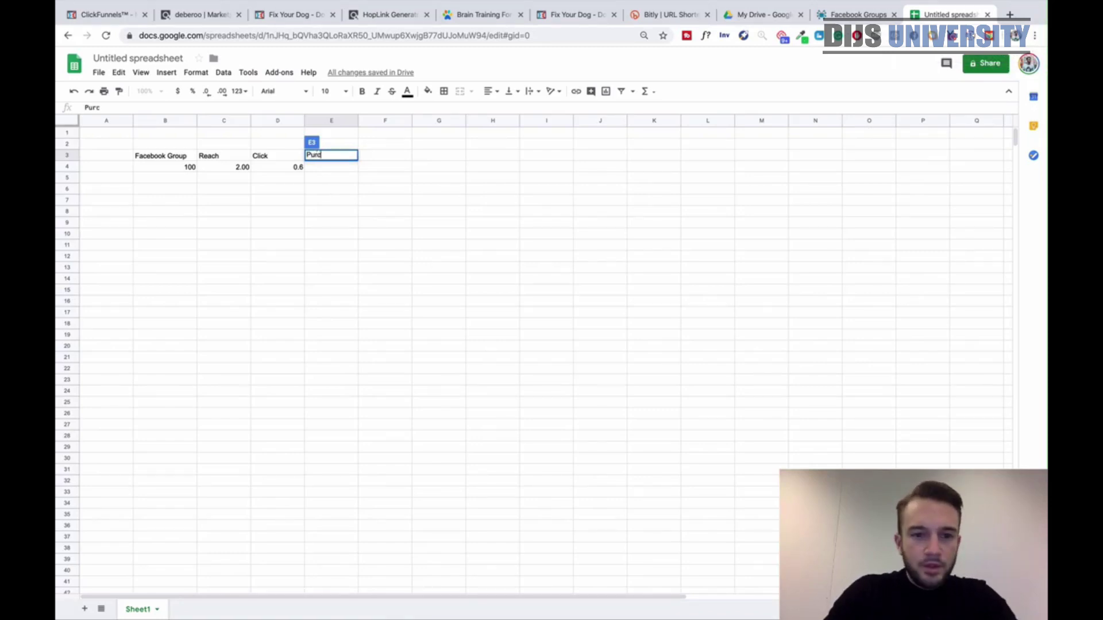
pyautogui.press('Return')
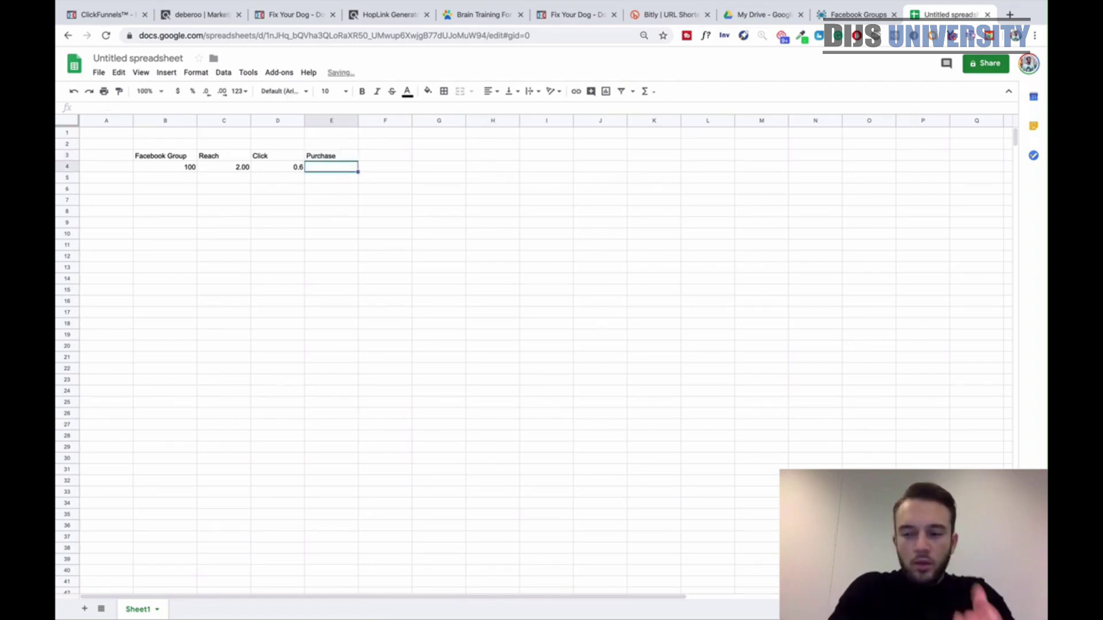
# Enter the formula =0.01*D4 in cell E4 to calculate the purchases from the clicks.
pyautogui.press('Return')
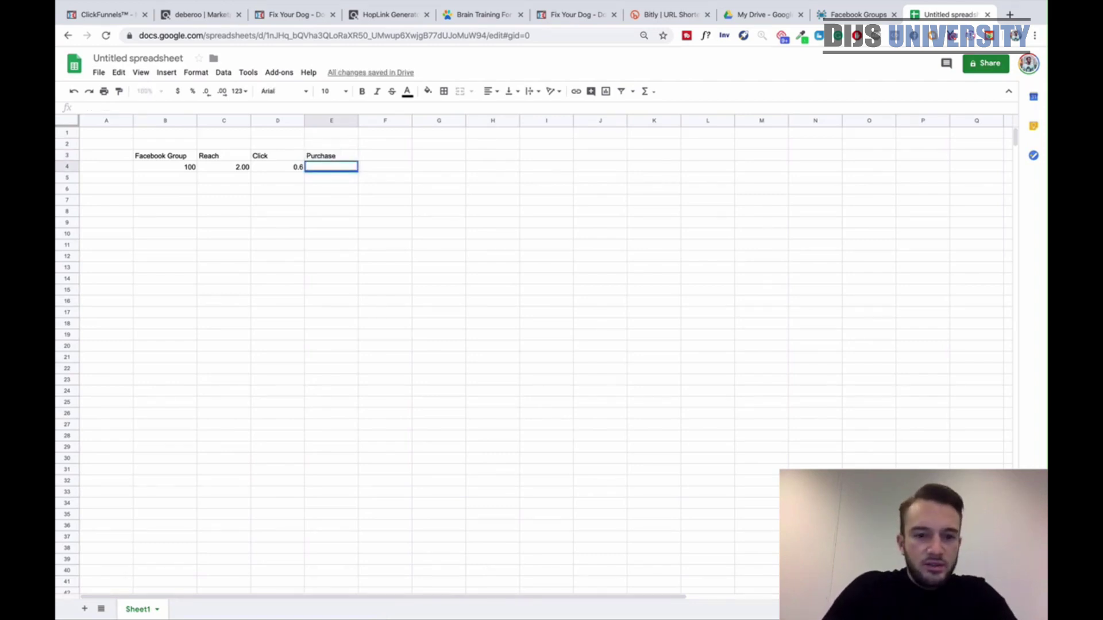
pyautogui.write('=0.0')
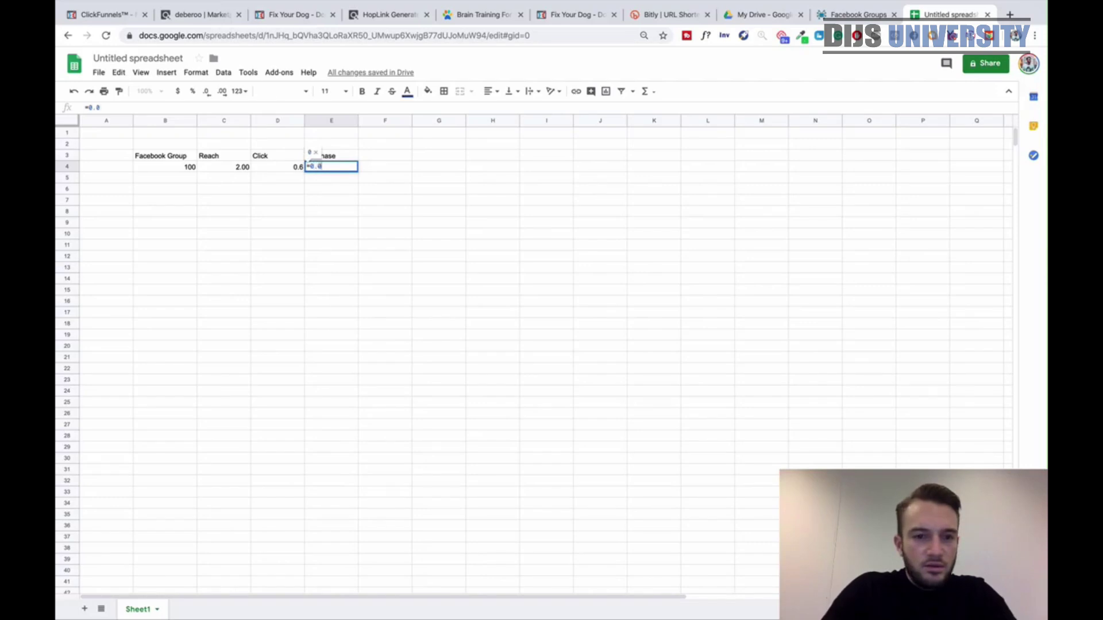
pyautogui.write('1*D4')
pyautogui.press('Return')
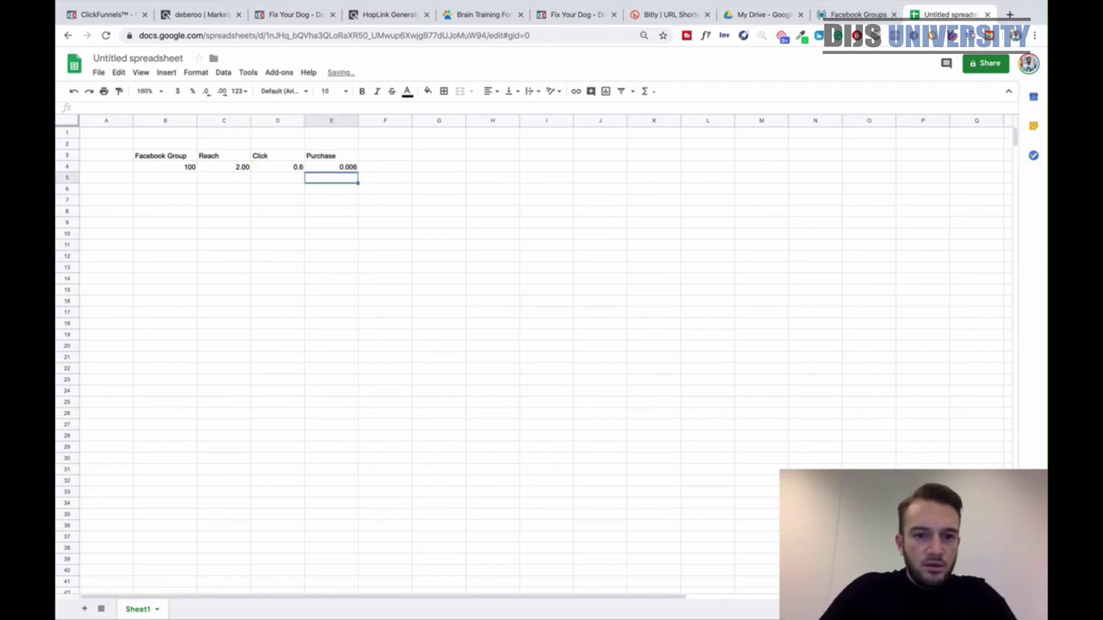
# Set the Facebook Group value in cell B4 to 1000.
pyautogui.press('Up')
pyautogui.press('Left')
pyautogui.press('Left')
pyautogui.press('Left')
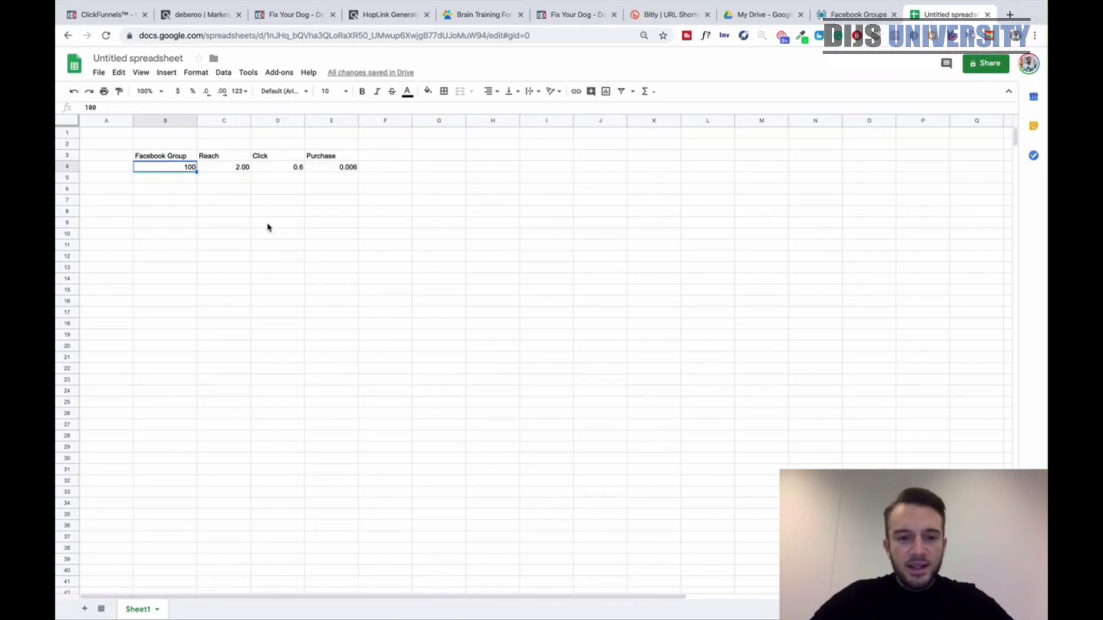
pyautogui.press('Right')
pyautogui.press('Right')
pyautogui.press('Right')
pyautogui.press('Left')
pyautogui.press('Left')
pyautogui.press('Left')
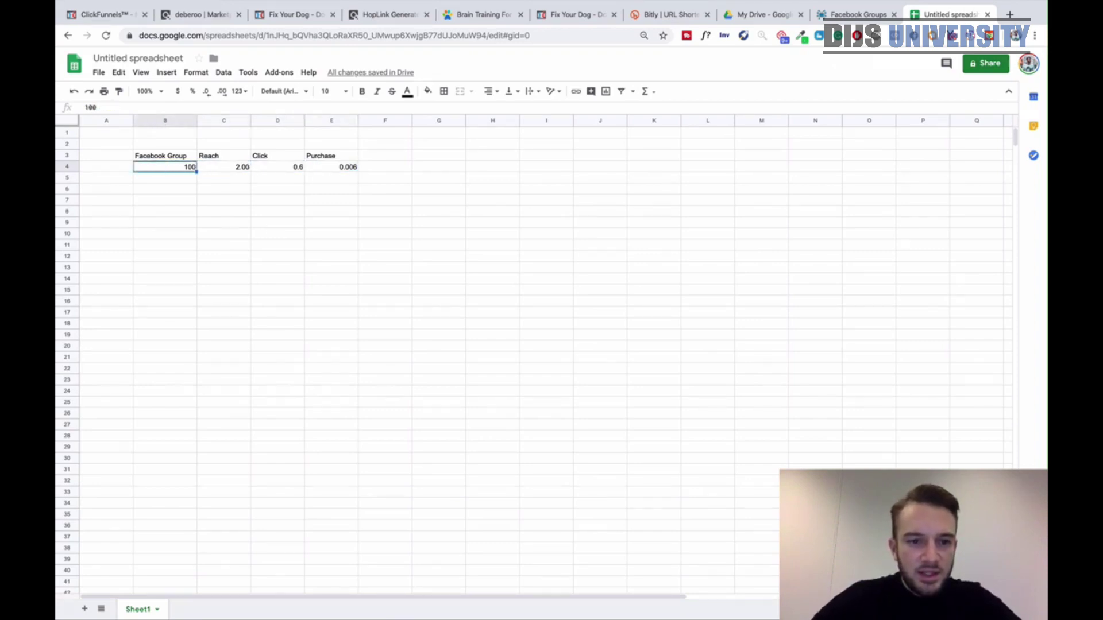
pyautogui.click(96, 109)
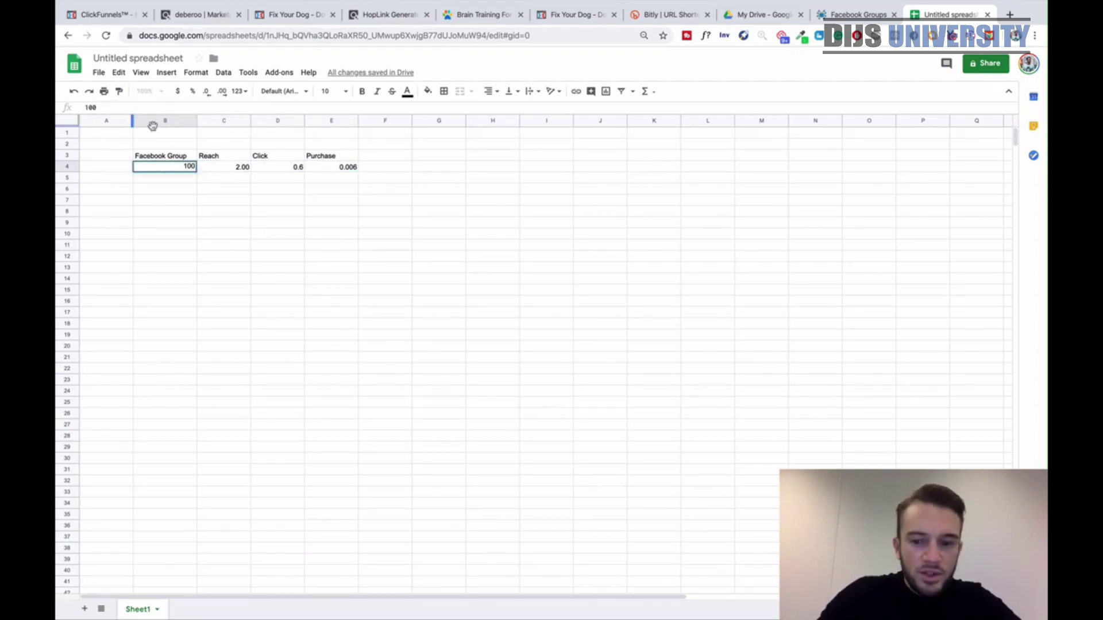
pyautogui.write('0')
pyautogui.press('Return')
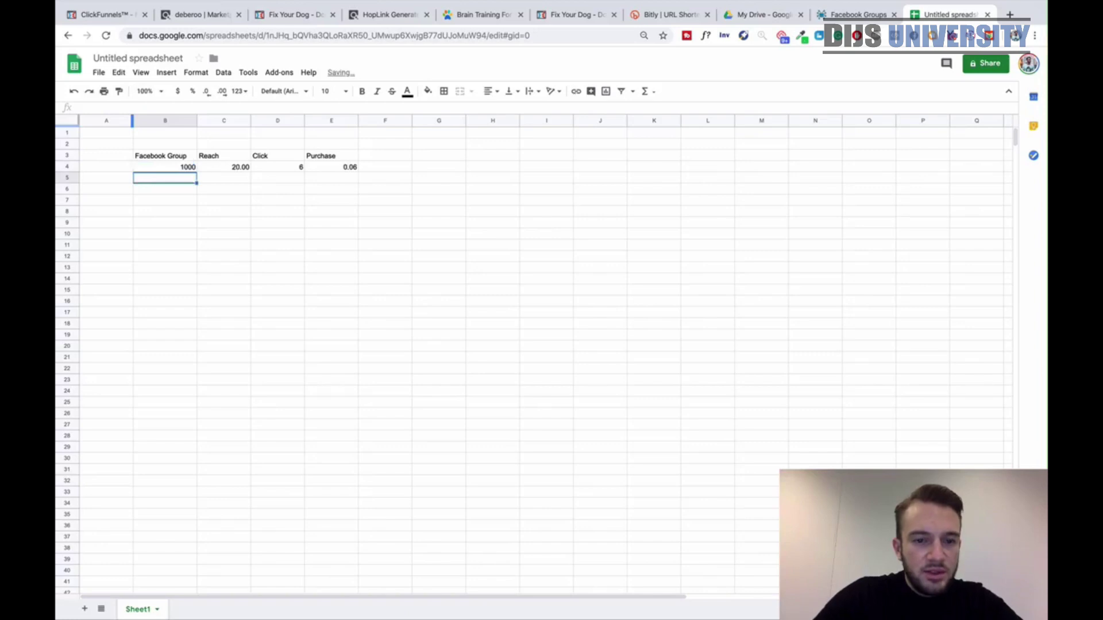
# Raise the Facebook Group value in cell B4 to 10000 and check the purchase formula in cell E4.
pyautogui.click(143, 120)
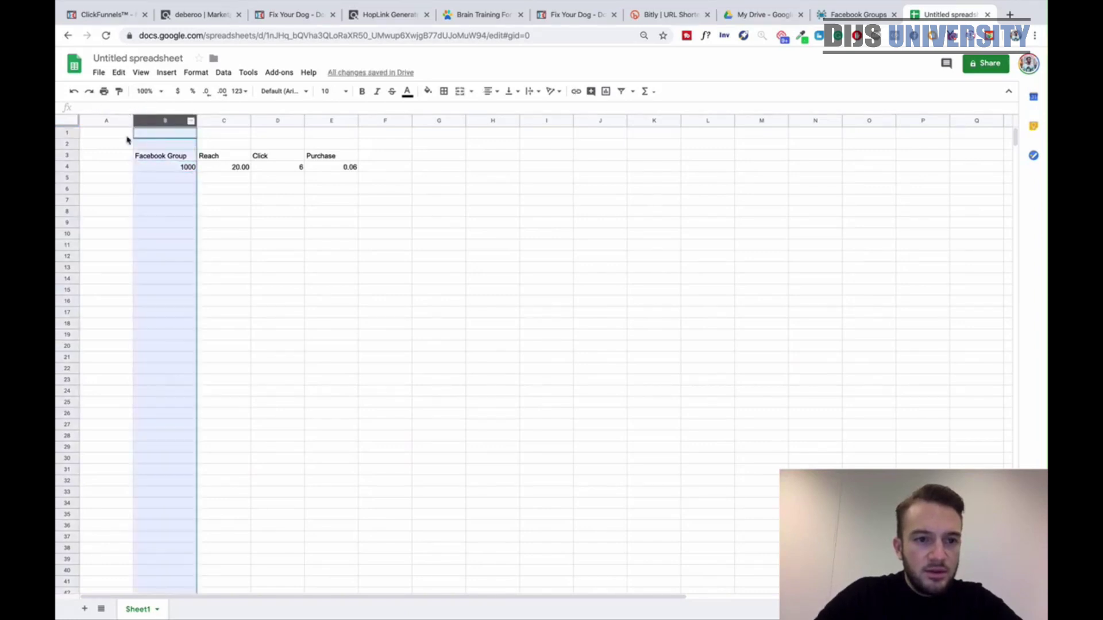
pyautogui.click(174, 167)
pyautogui.click(107, 108)
pyautogui.write('0')
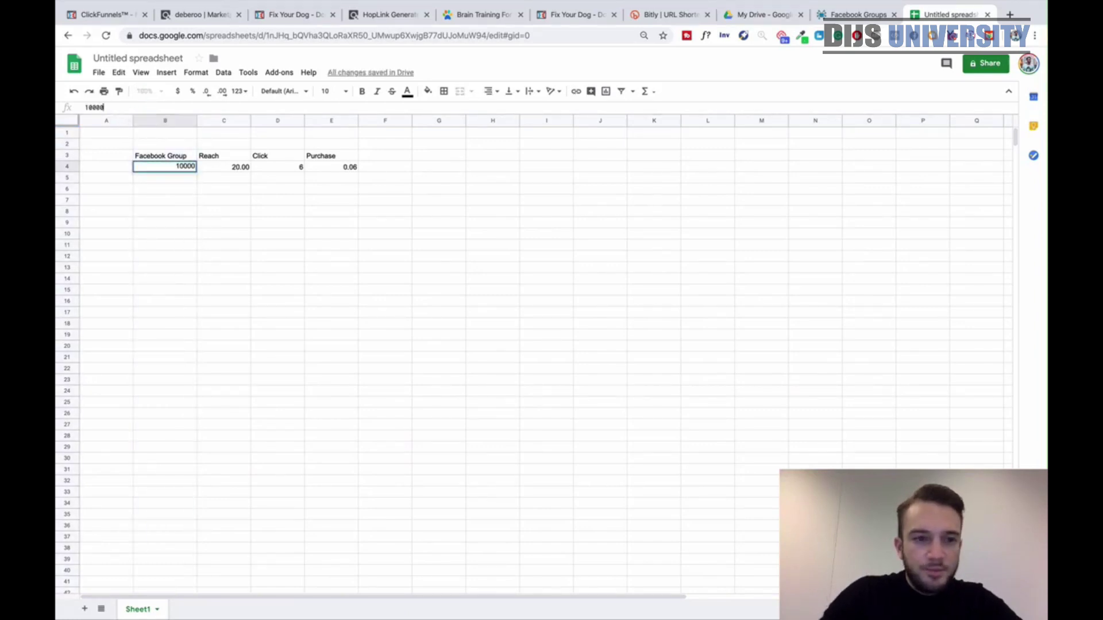
pyautogui.press('Return')
pyautogui.click(337, 170)
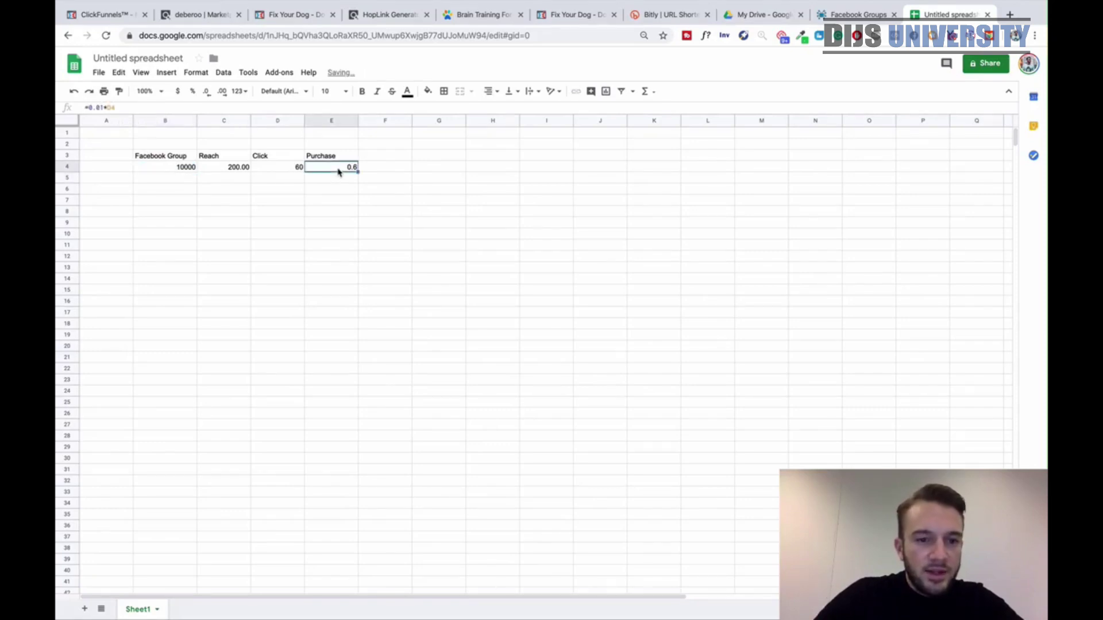
pyautogui.click(298, 167)
pyautogui.click(172, 168)
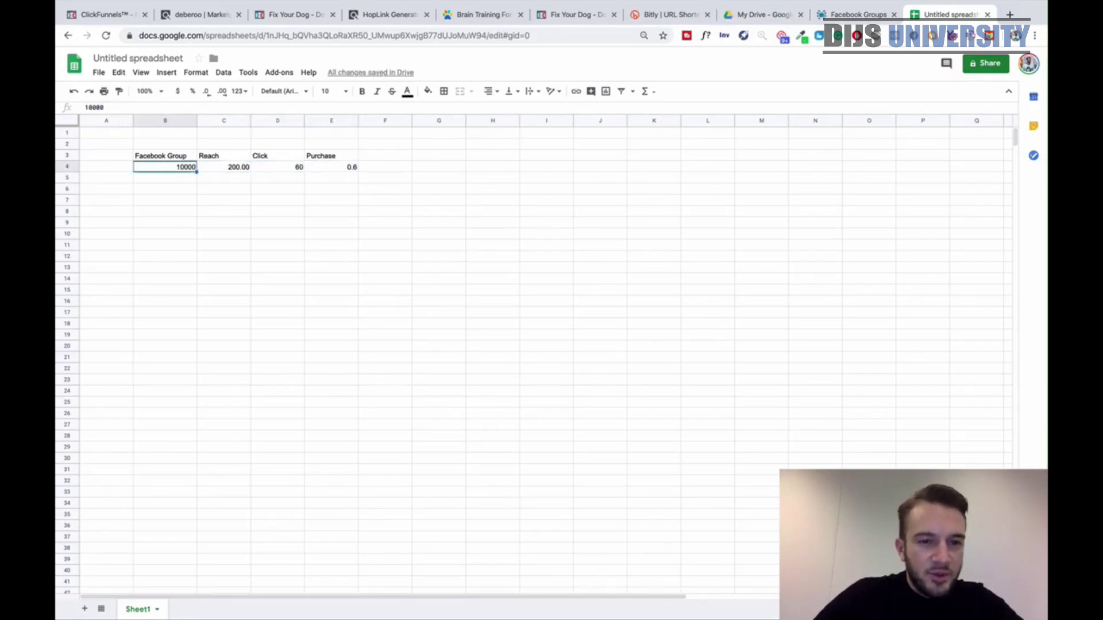
# Raise the Facebook Group value in cell B4 to 100000.
pyautogui.click(275, 107)
pyautogui.write('0')
pyautogui.press('Return')
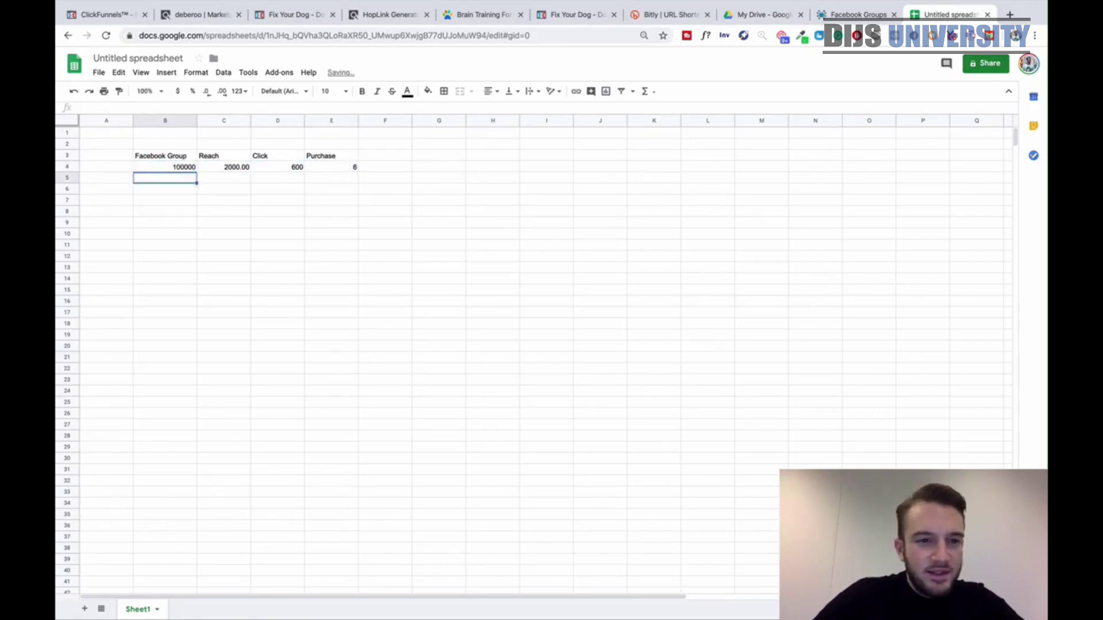
pyautogui.press('Up')
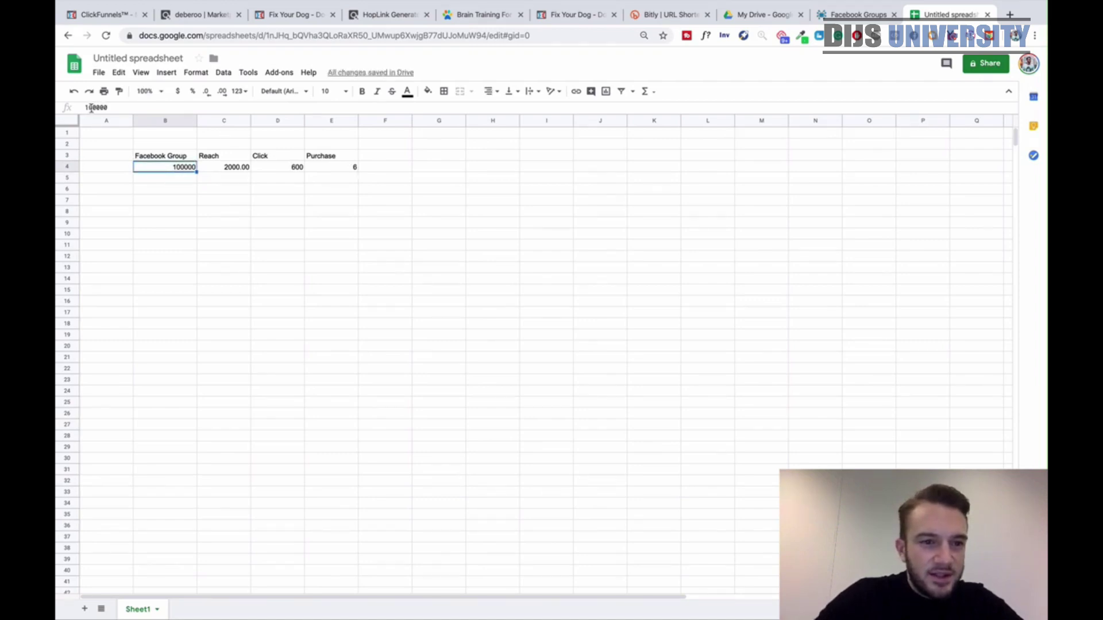
pyautogui.click(94, 108)
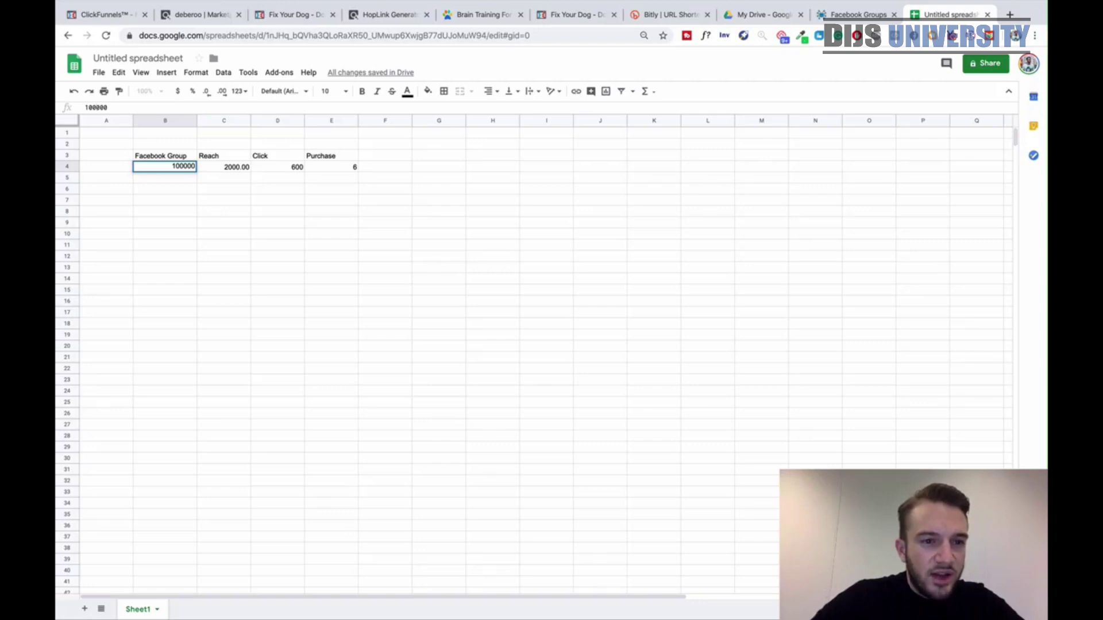
pyautogui.press('Return')
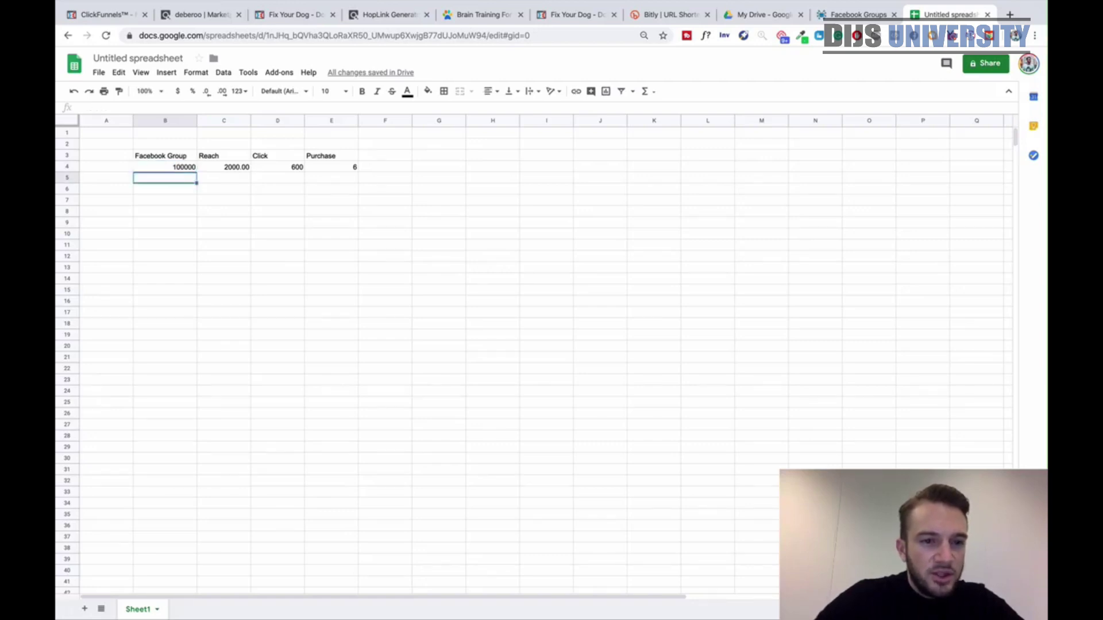
pyautogui.press('Up')
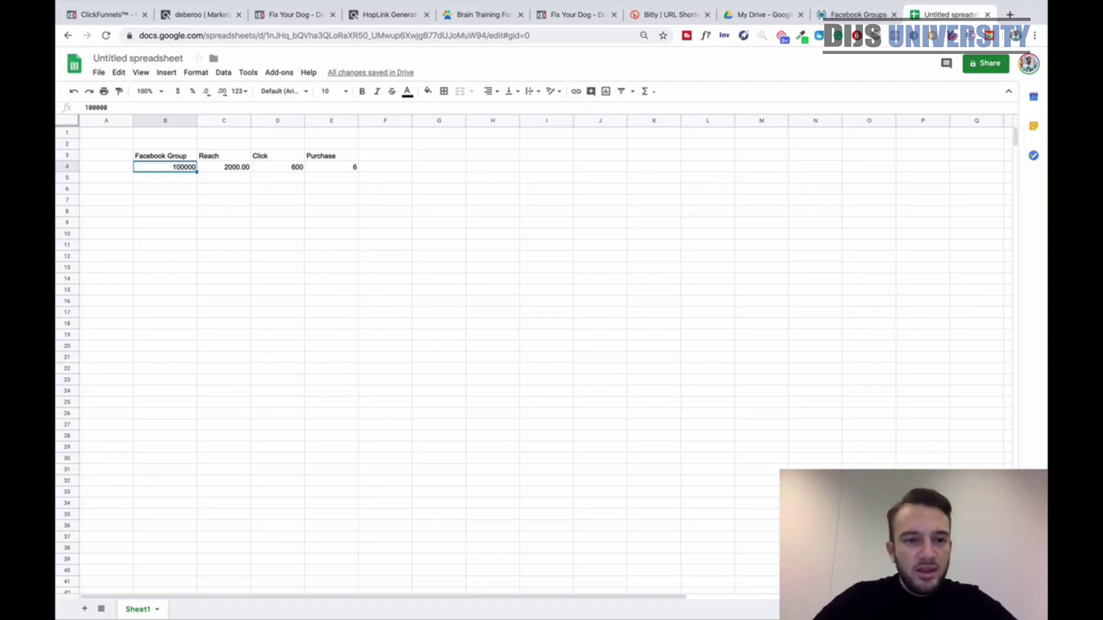
# Review the Reach, Click and Purchase formulas in cells C4, D4 and E4.
pyautogui.click(223, 167)
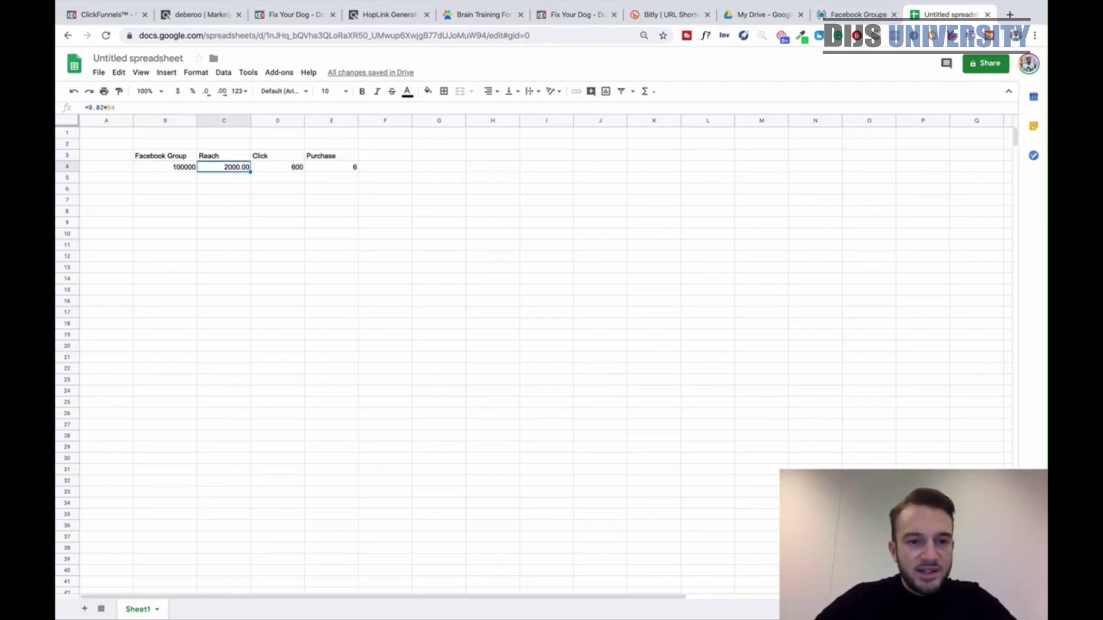
pyautogui.click(277, 167)
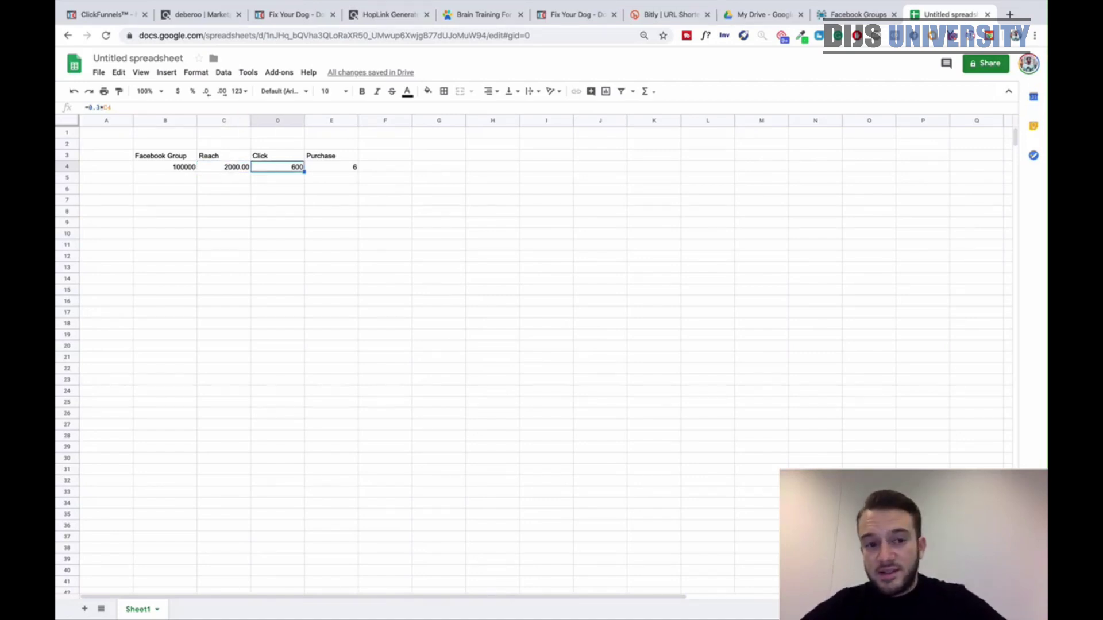
pyautogui.click(332, 167)
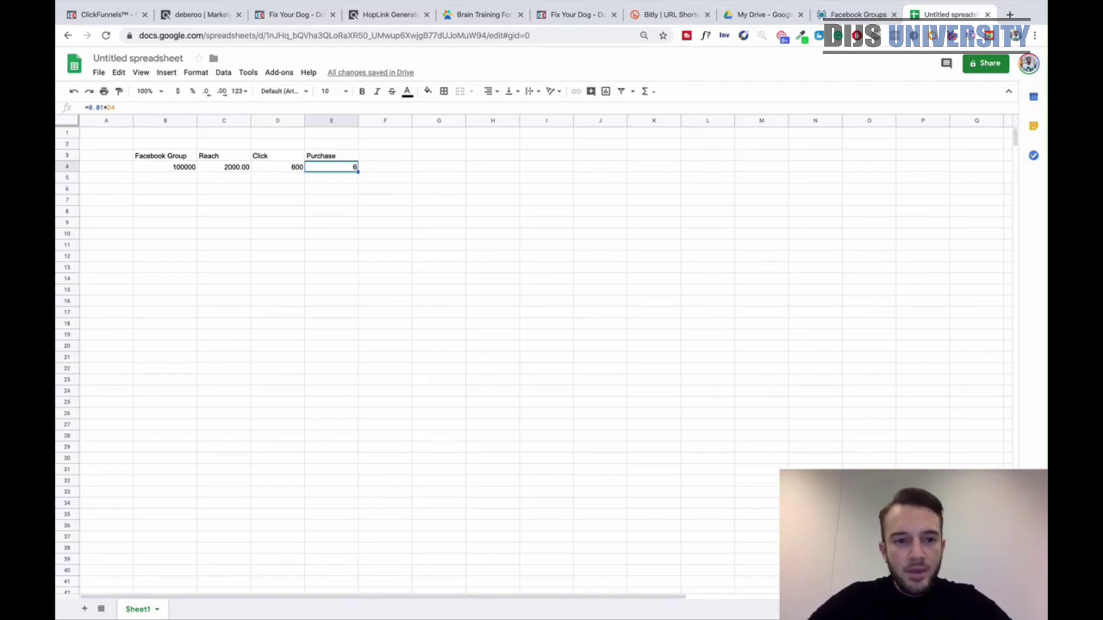
pyautogui.press('Left')
pyautogui.press('Left')
pyautogui.press('Left')
pyautogui.press('Down')
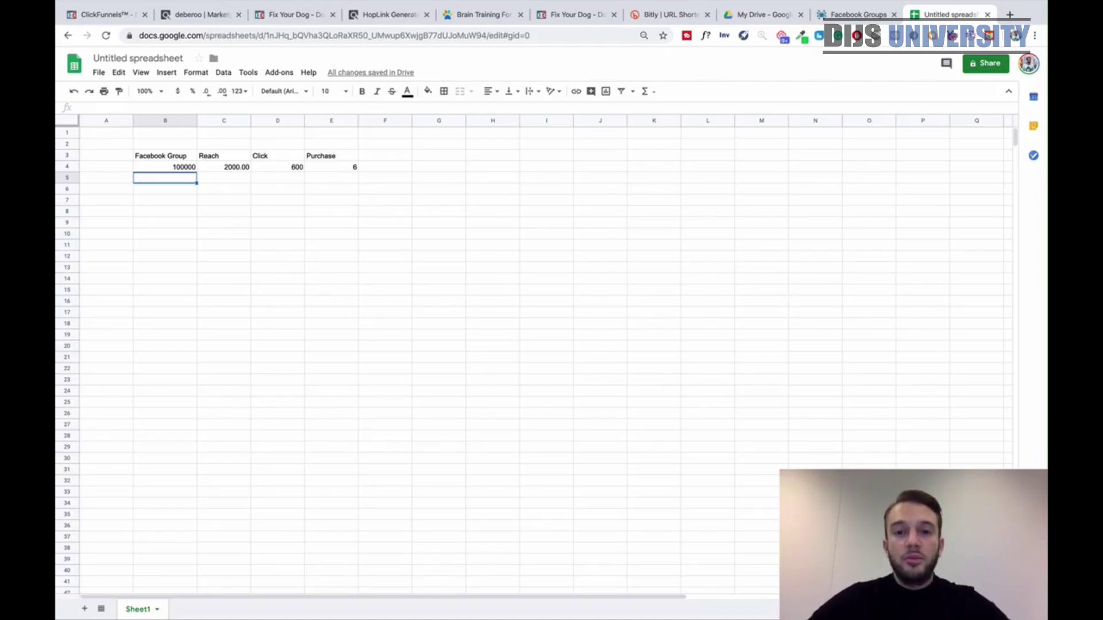
pyautogui.click(224, 167)
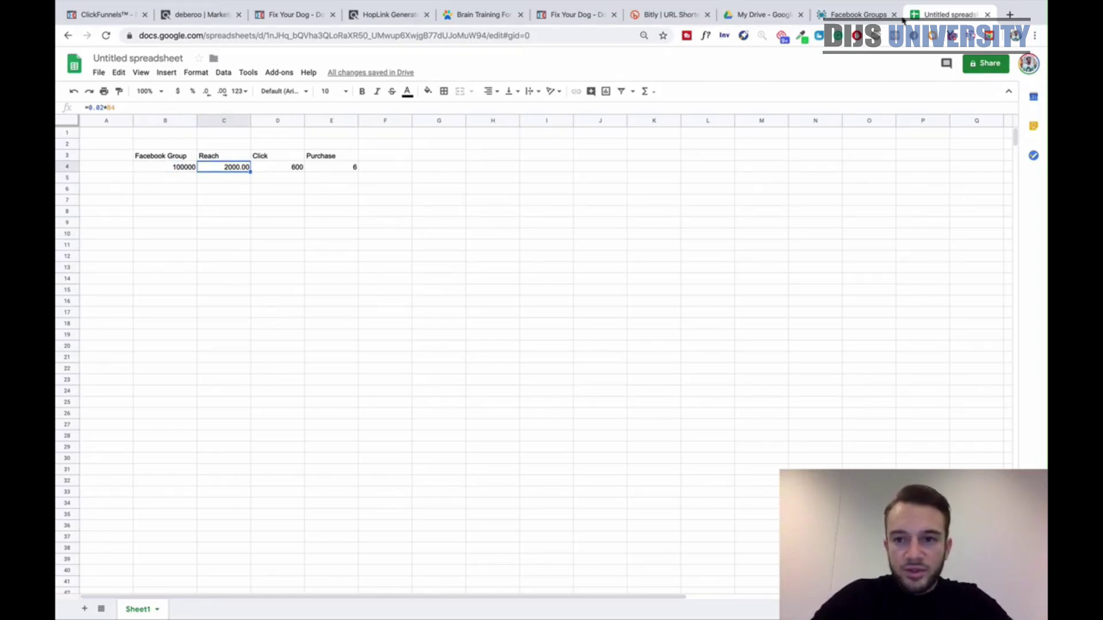
# Open facebook.com in a new browser tab.
pyautogui.click(1009, 14)
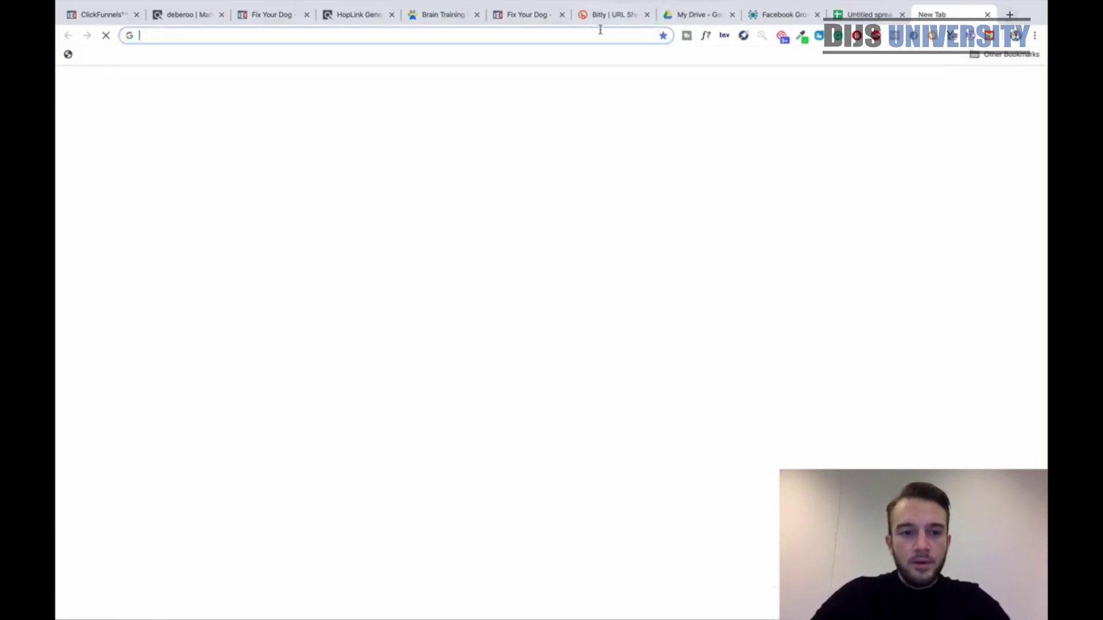
pyautogui.write('facebook.com')
pyautogui.press('Return')
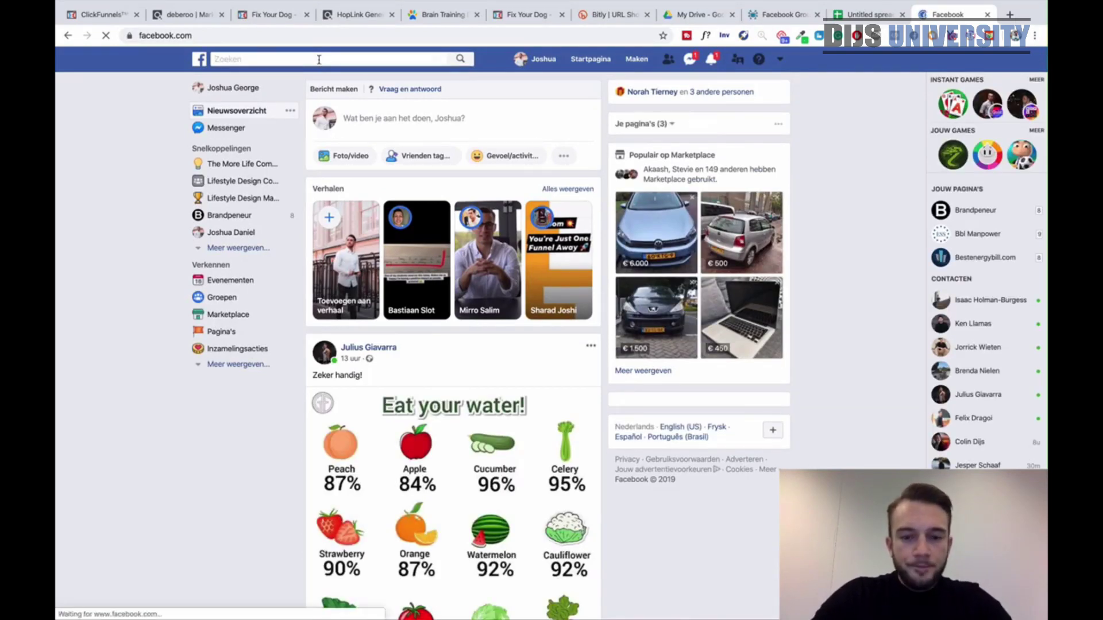
# Search Facebook for Pets, limit the results to groups and look through their member counts.
pyautogui.write('Pets')
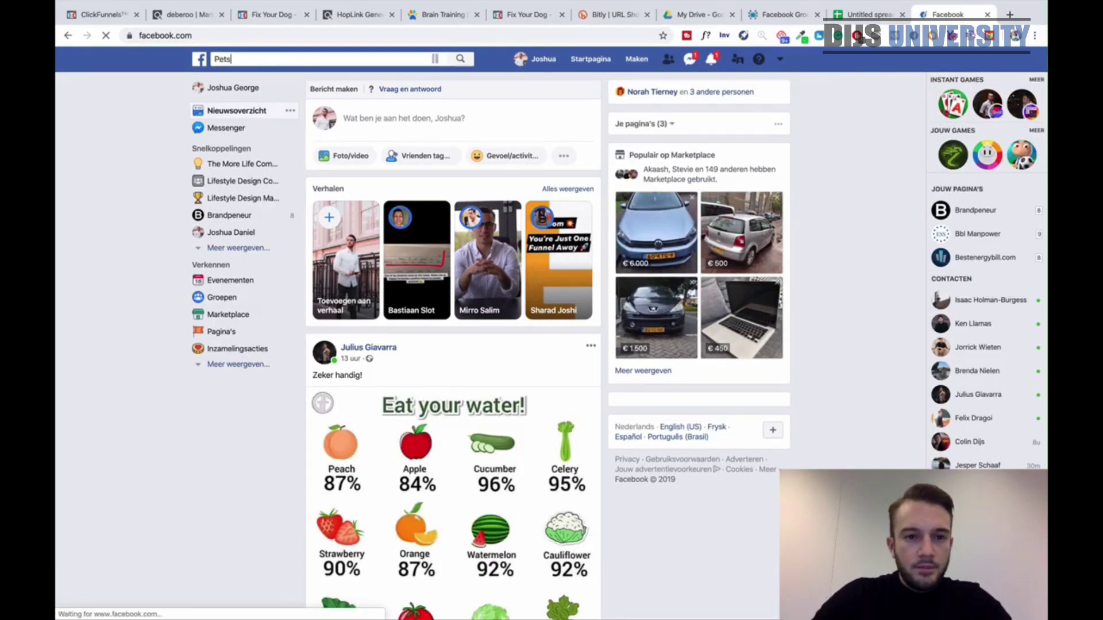
pyautogui.press('Return')
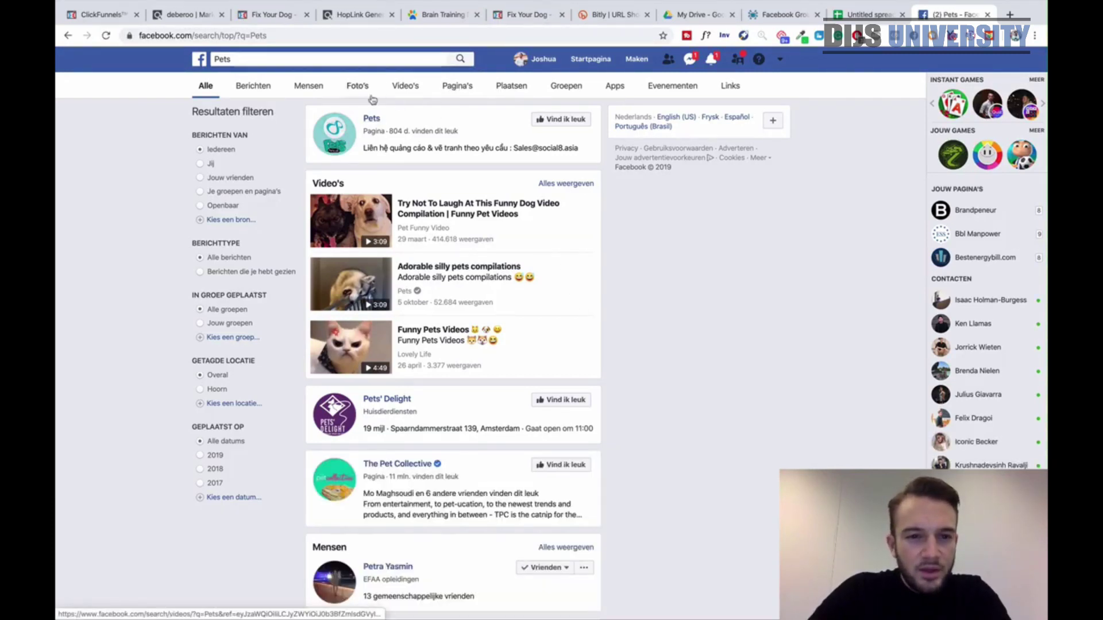
pyautogui.click(578, 90)
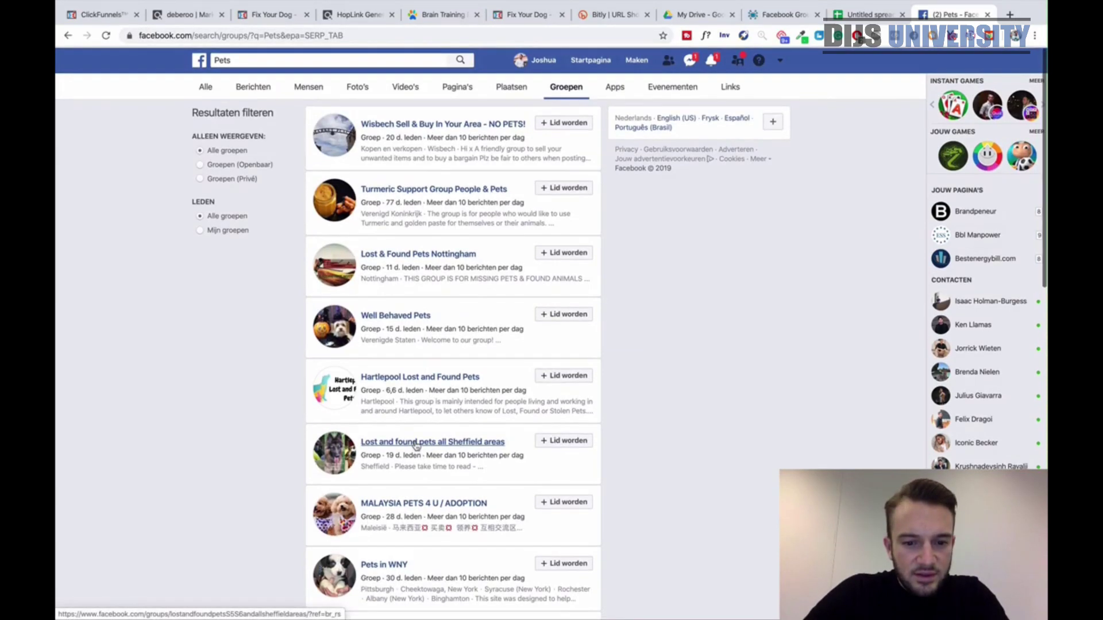
pyautogui.scroll(-3, 417, 445)
pyautogui.scroll(-4, 425, 471)
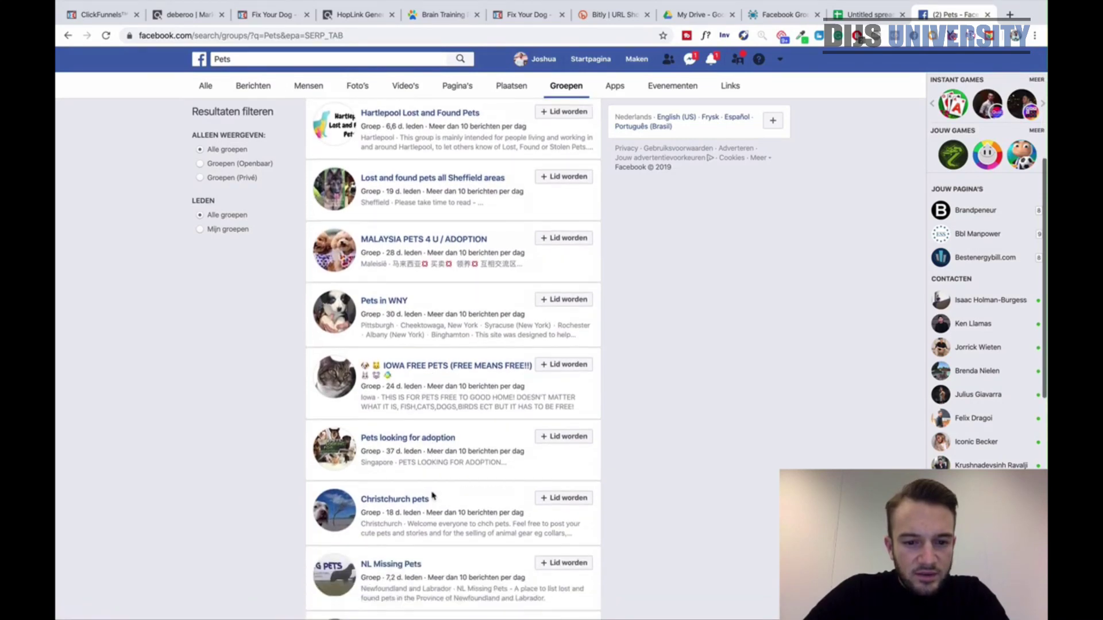
pyautogui.scroll(-3, 433, 495)
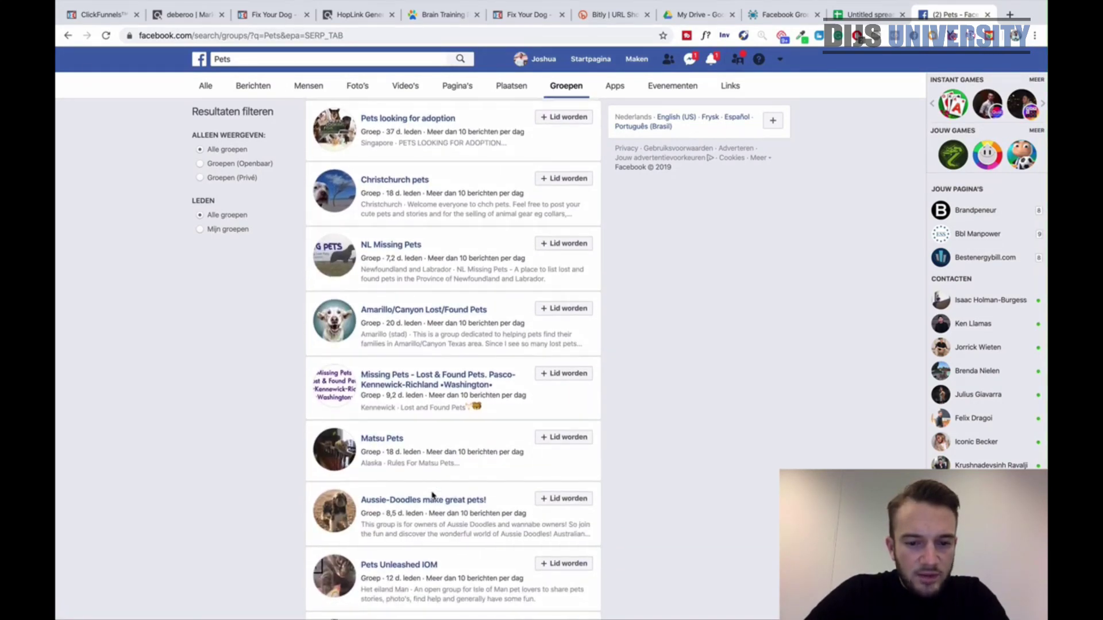
# Search the Facebook groups for dogs and look through the listed groups.
pyautogui.scroll(10, 432, 494)
pyautogui.click(279, 59)
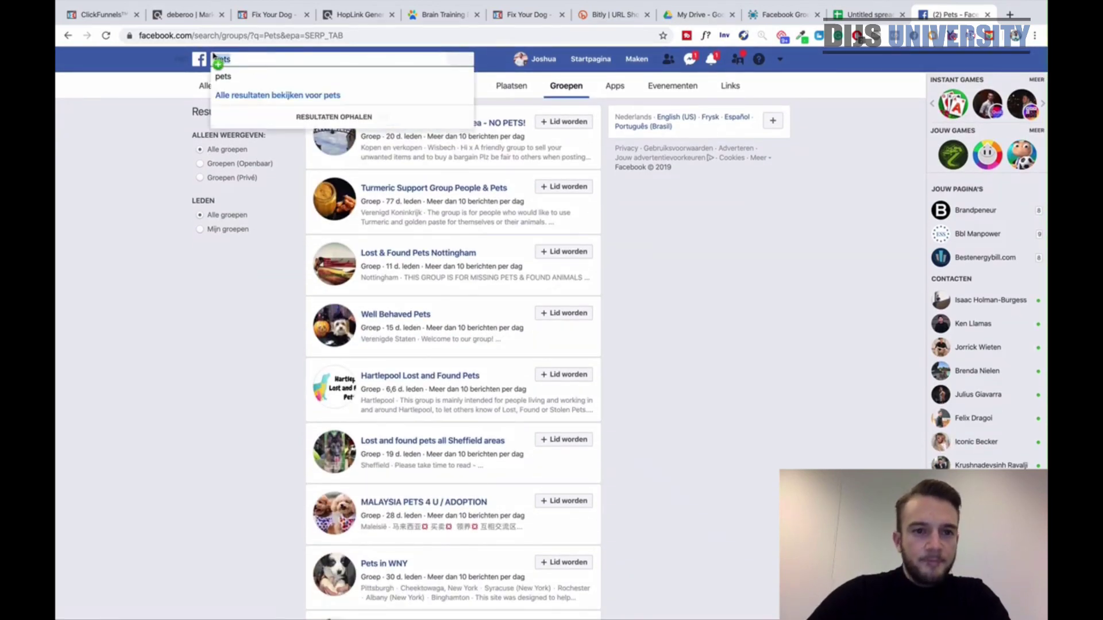
pyautogui.write('dogs')
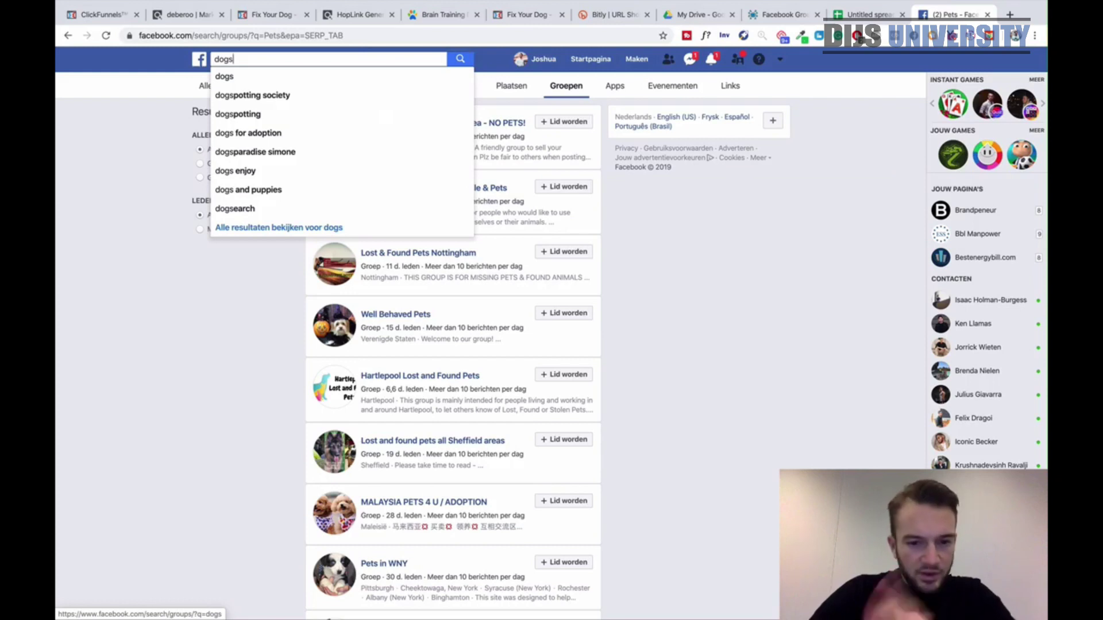
pyautogui.press('Return')
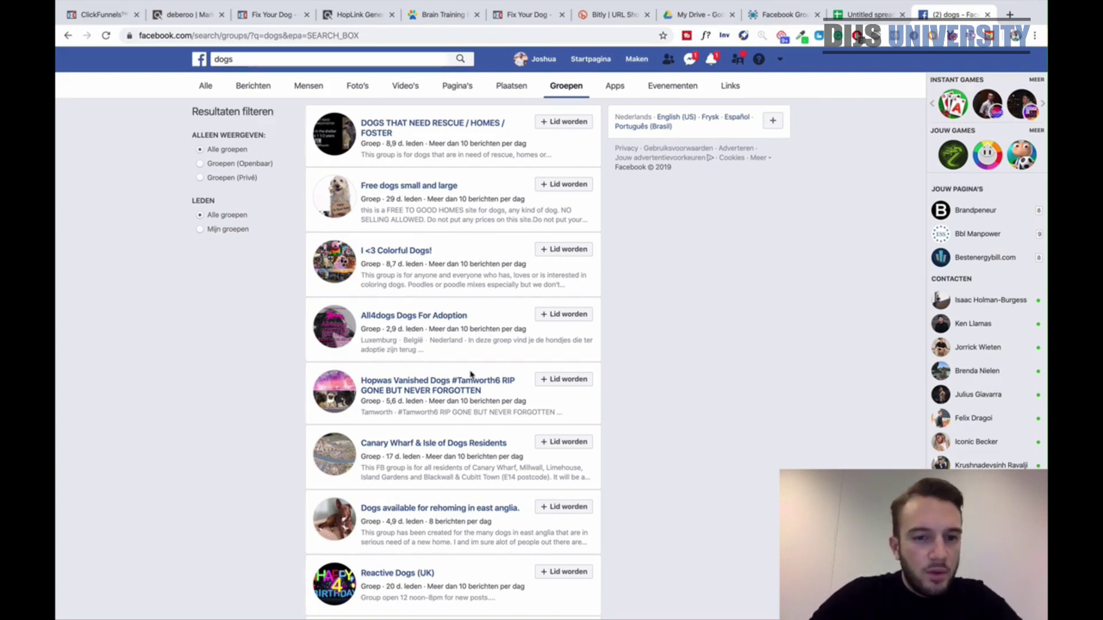
pyautogui.scroll(-3, 329, 365)
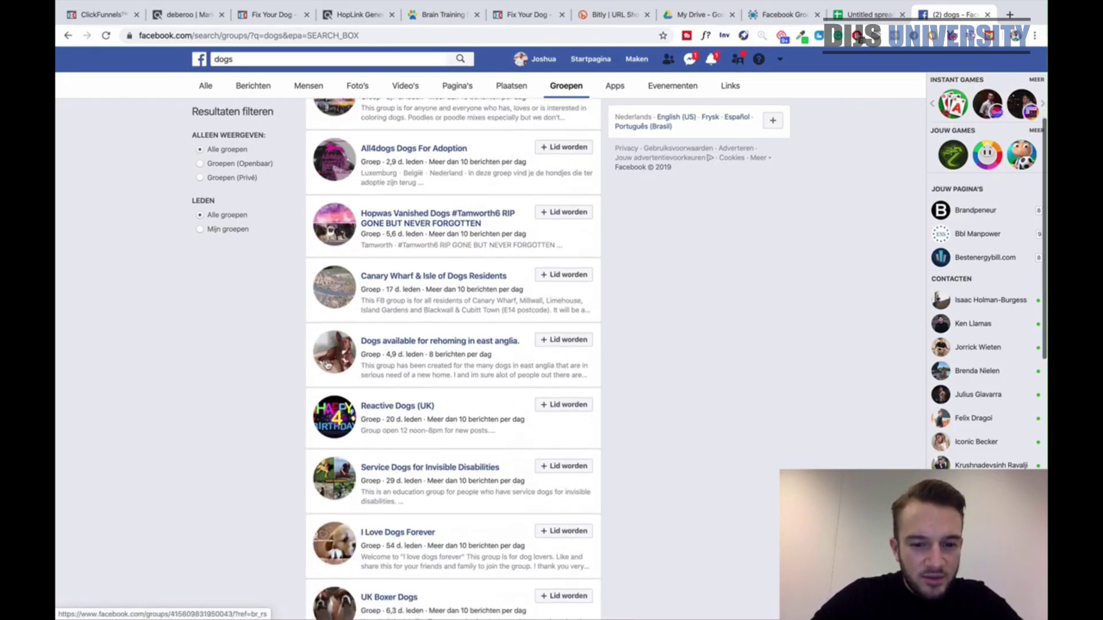
pyautogui.scroll(-5, 328, 365)
# Shorten the group search term to dog and compare the listed groups by size and activity.
pyautogui.scroll(10, 278, 243)
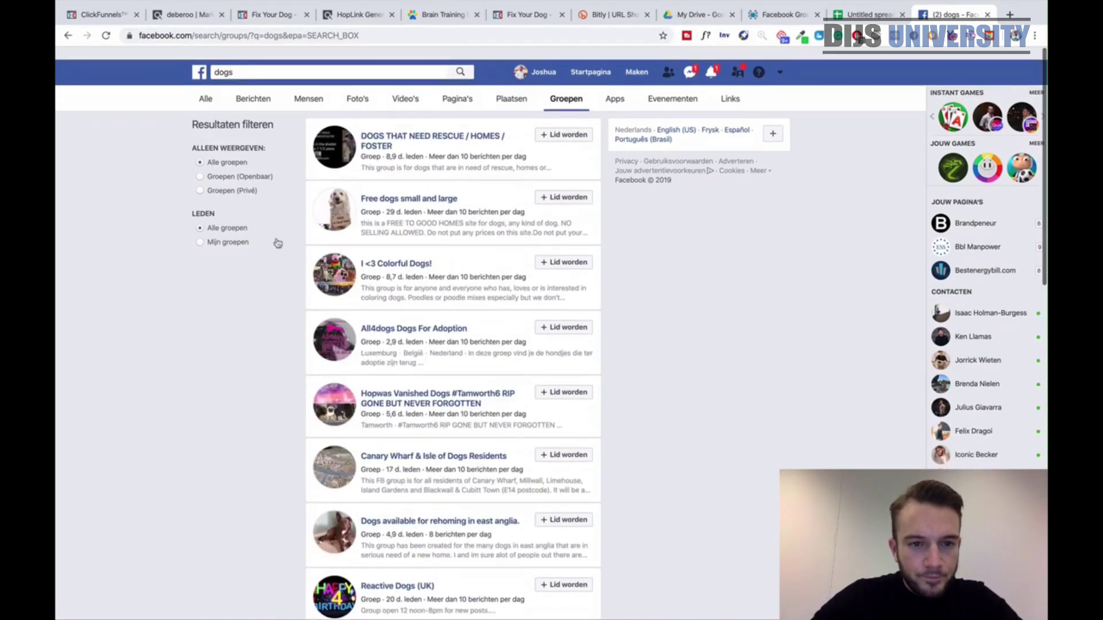
pyautogui.click(265, 59)
pyautogui.press('BackSpace')
pyautogui.press('Return')
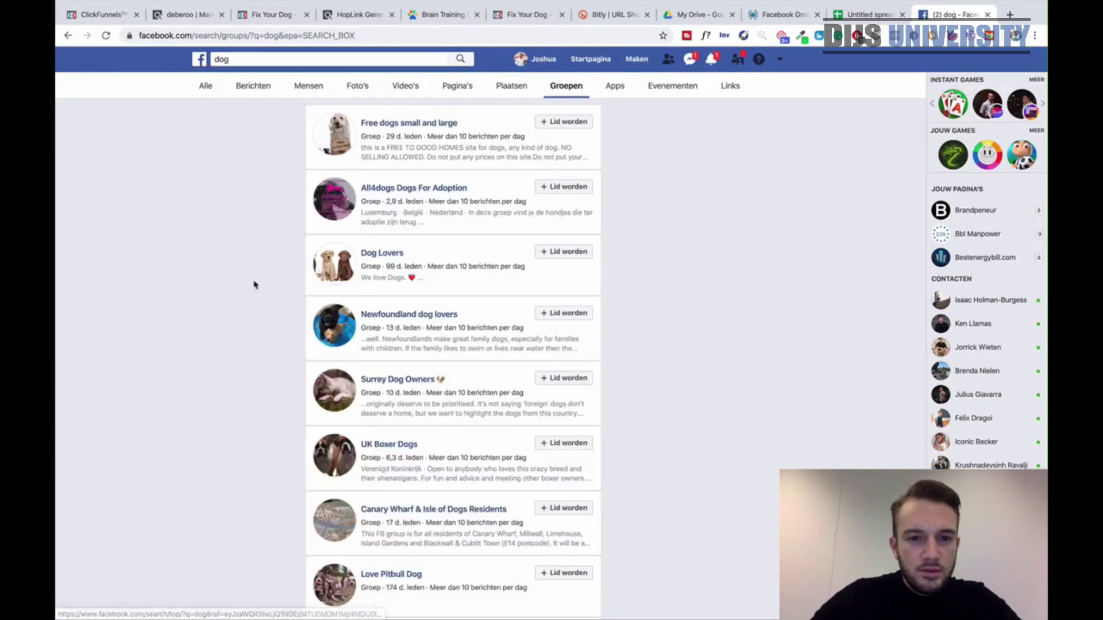
pyautogui.click(381, 257)
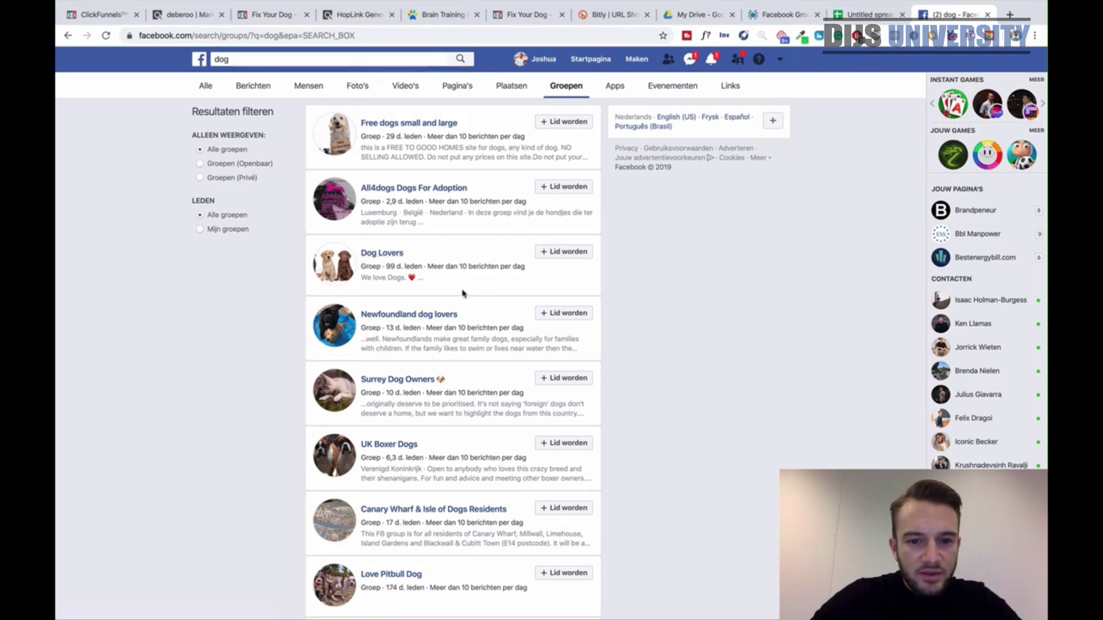
pyautogui.scroll(-2, 454, 288)
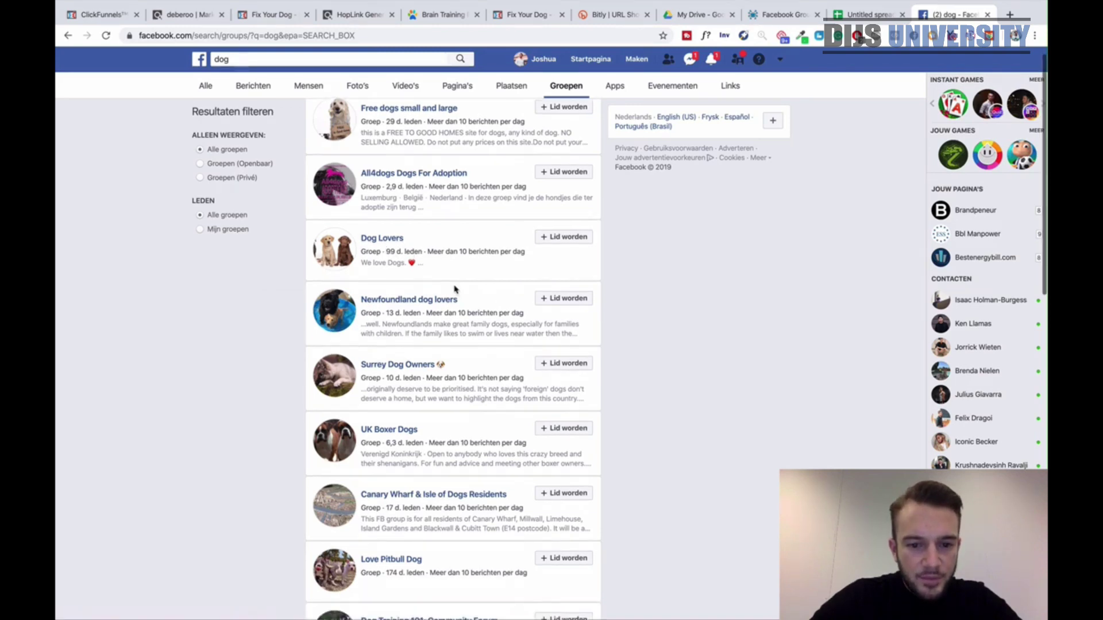
pyautogui.scroll(1, 455, 287)
pyautogui.scroll(-2, 455, 287)
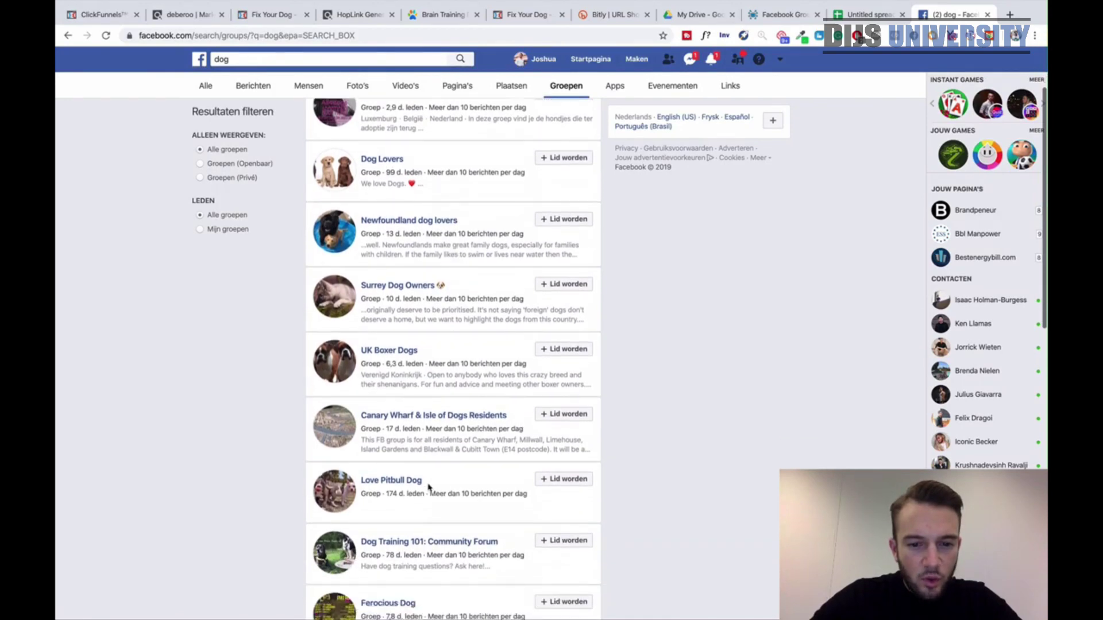
# Open the Love Pitbull Dog, Dog Lovers and Dog Training 101: Community Forum groups in separate new tabs.
pyautogui.rightClick(395, 483)
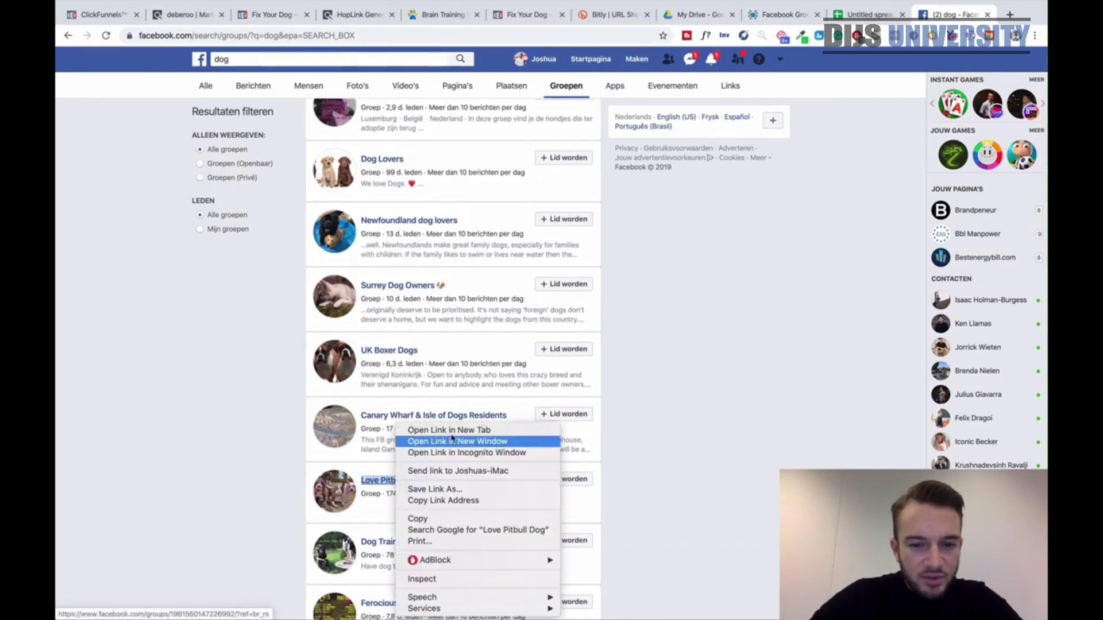
pyautogui.click(420, 429)
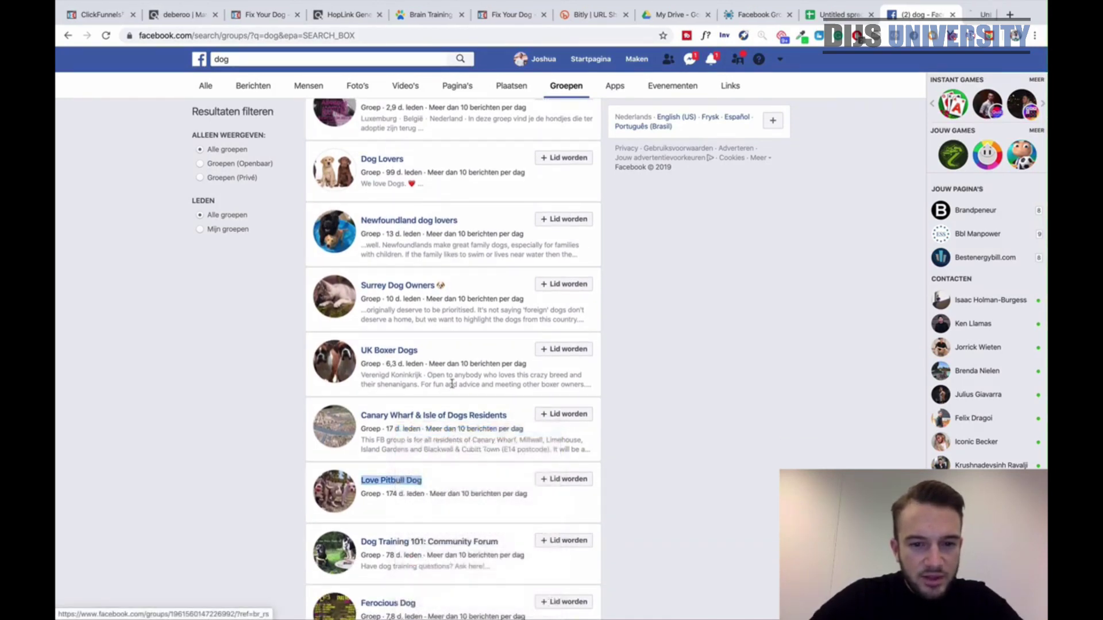
pyautogui.rightClick(399, 163)
pyautogui.click(401, 167)
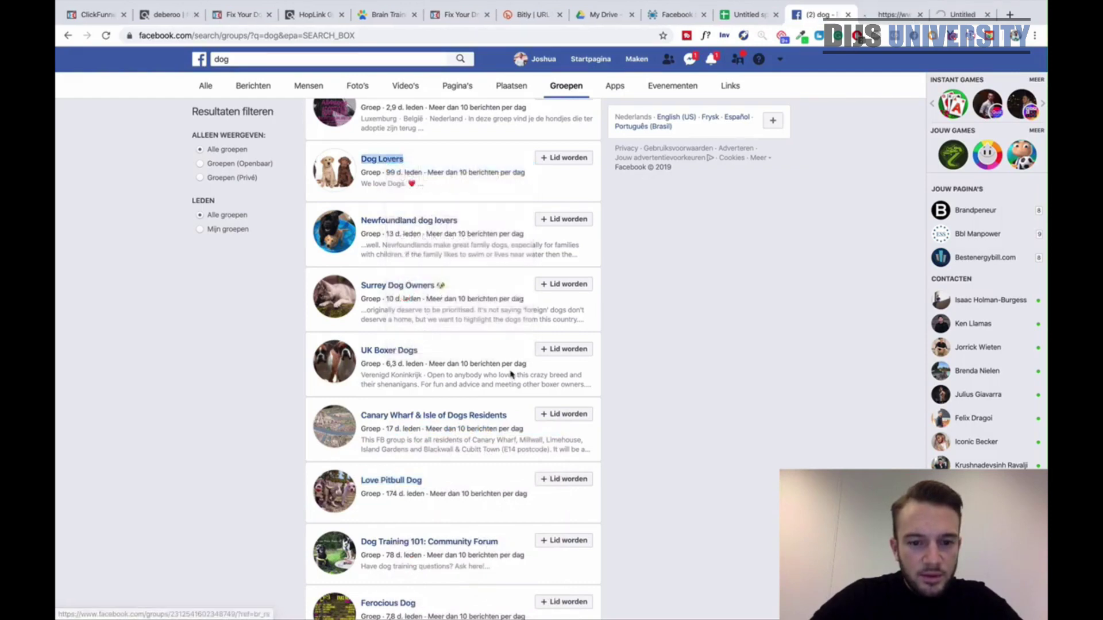
pyautogui.scroll(-2, 509, 376)
pyautogui.scroll(-2, 505, 405)
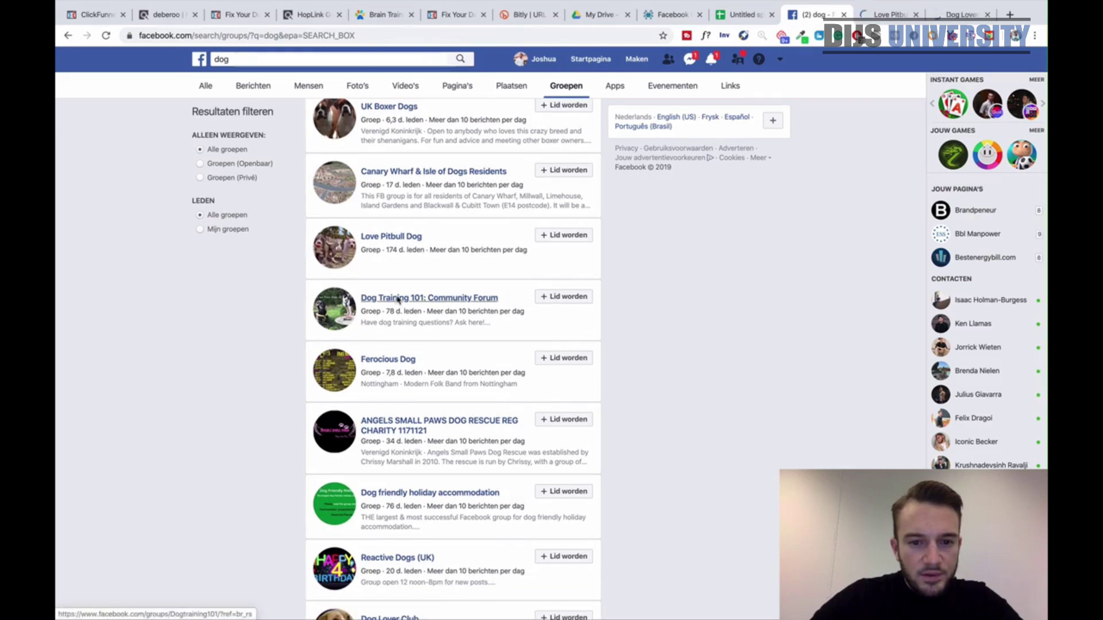
pyautogui.rightClick(397, 299)
pyautogui.click(441, 384)
# Look through more of the listed dog groups, comparing their member counts and posting activity.
pyautogui.scroll(-2, 441, 385)
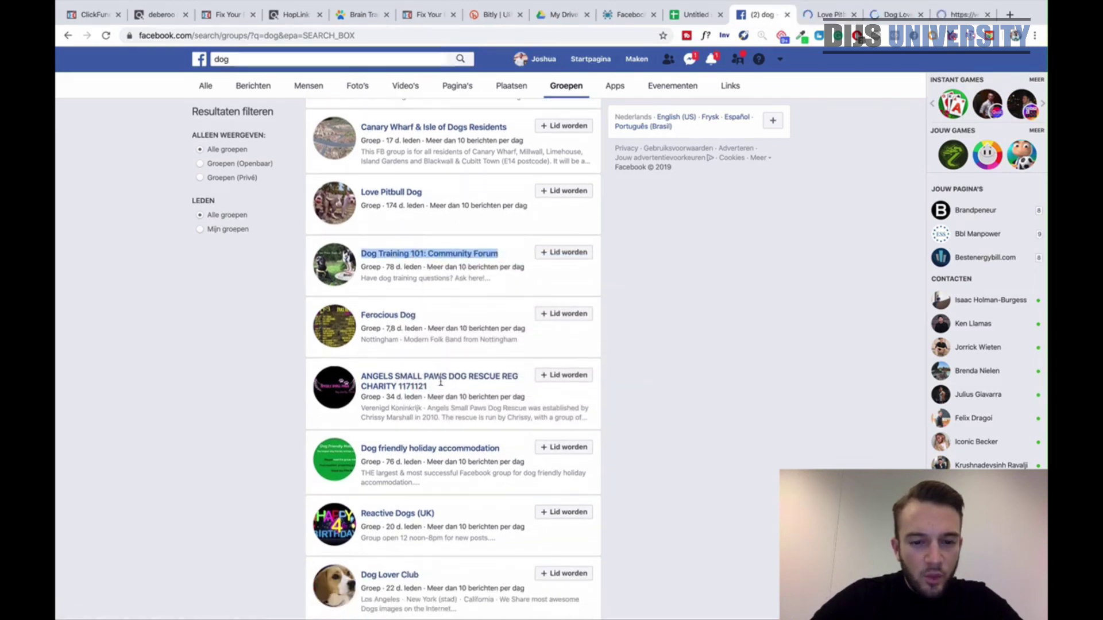
pyautogui.scroll(-4, 441, 382)
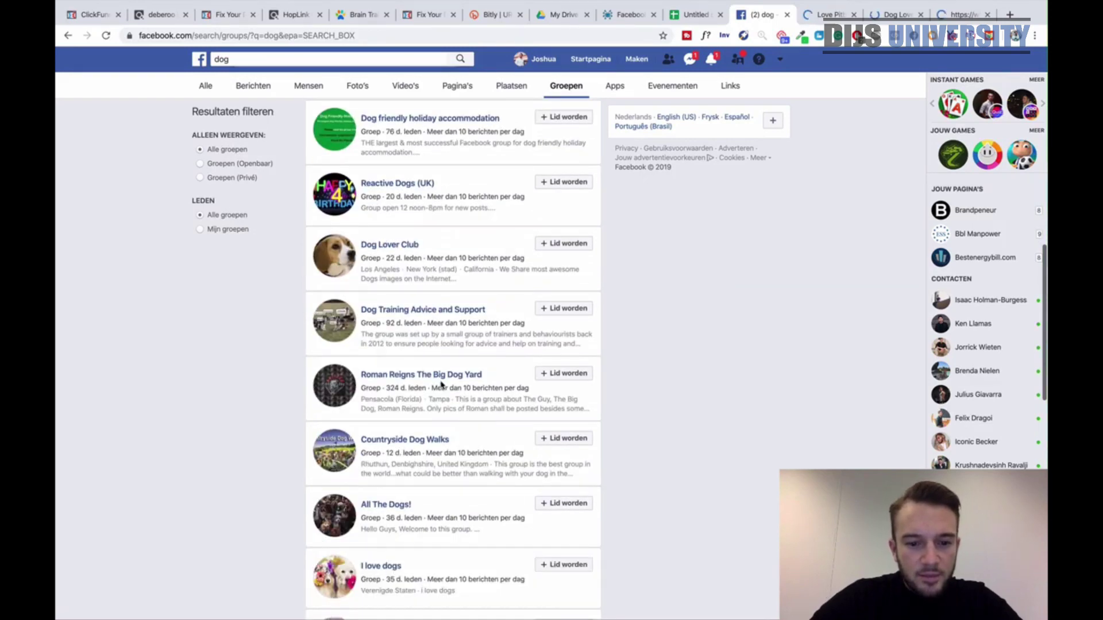
pyautogui.scroll(-4, 442, 384)
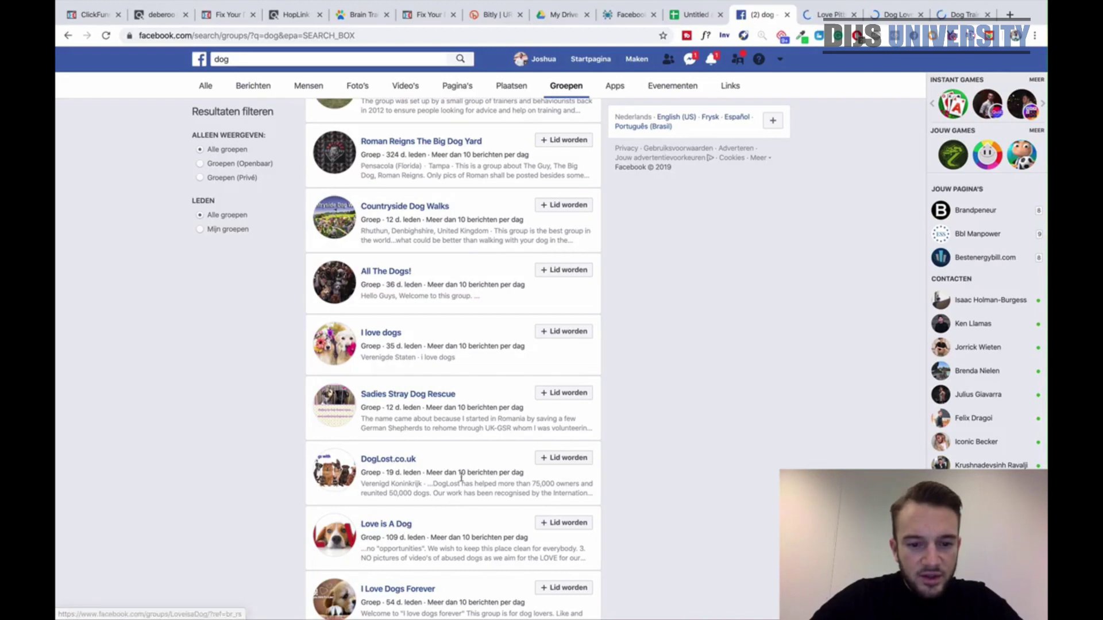
# Search the Facebook groups for dog training, and view the already opened Love Pitbull Dog group.
pyautogui.click(263, 59)
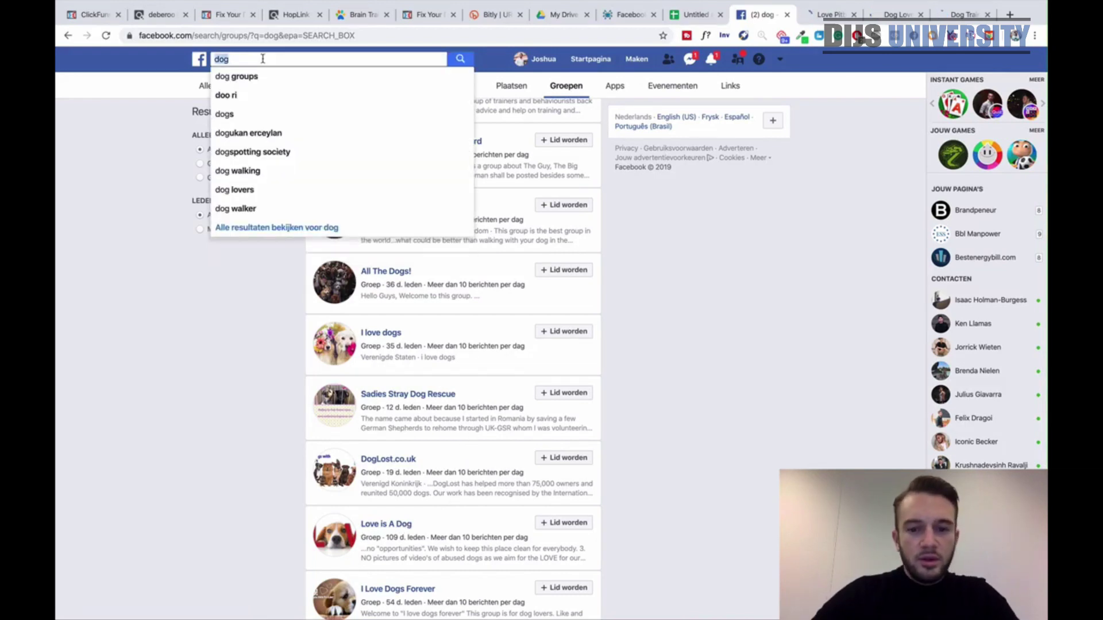
pyautogui.write('dog training')
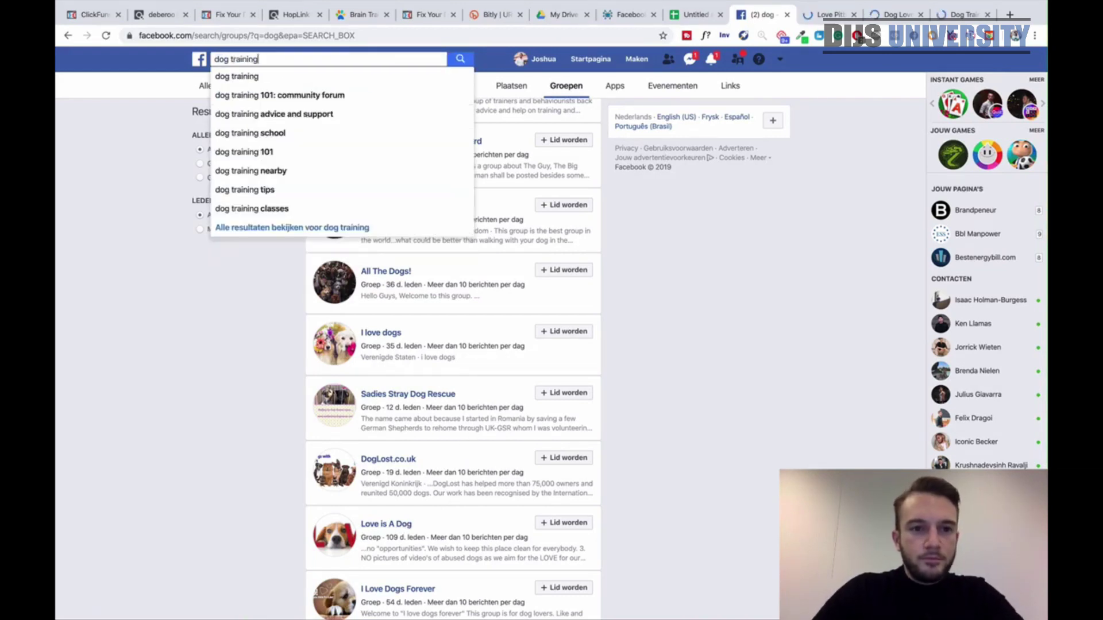
pyautogui.press('Return')
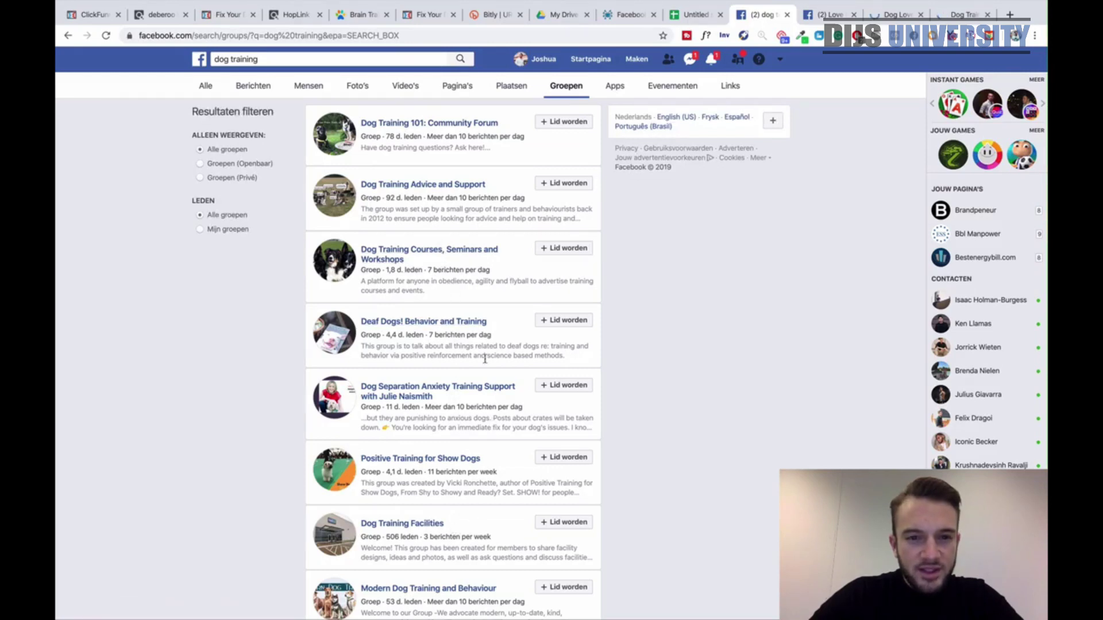
pyautogui.click(820, 18)
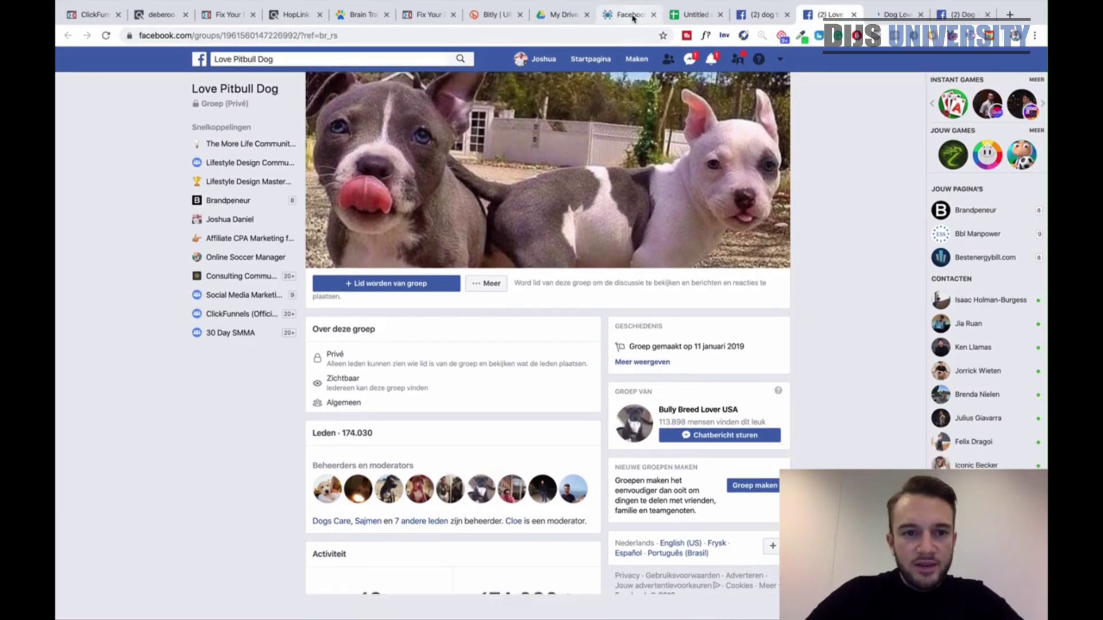
# Switch to the MindMup map and add a separate root node named Know, placed below the Facebook Groups node.
pyautogui.click(629, 15)
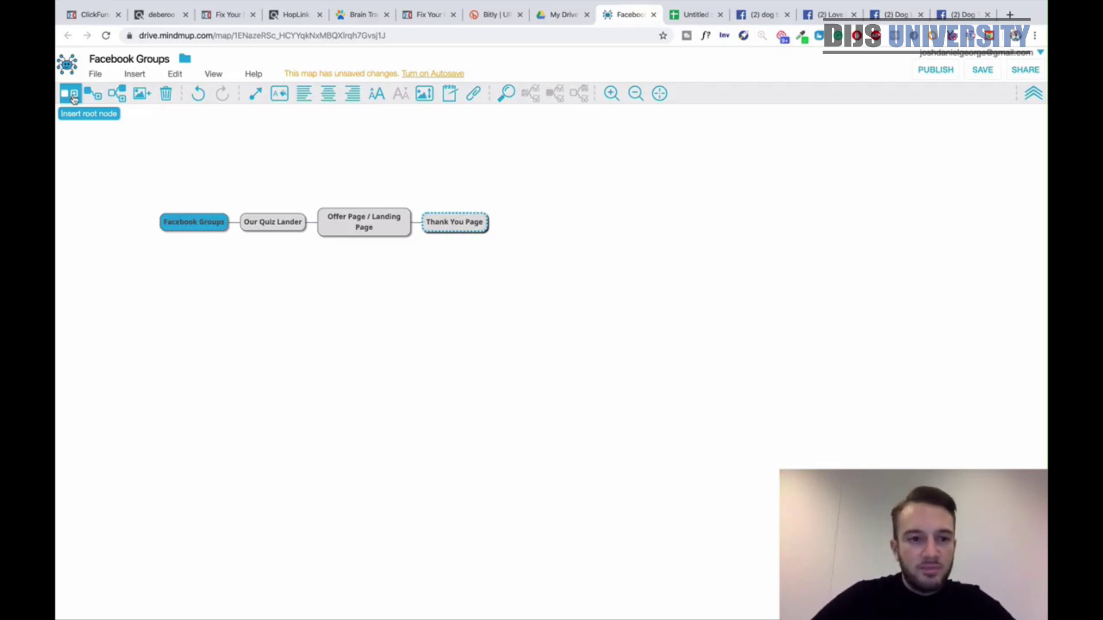
pyautogui.click(73, 99)
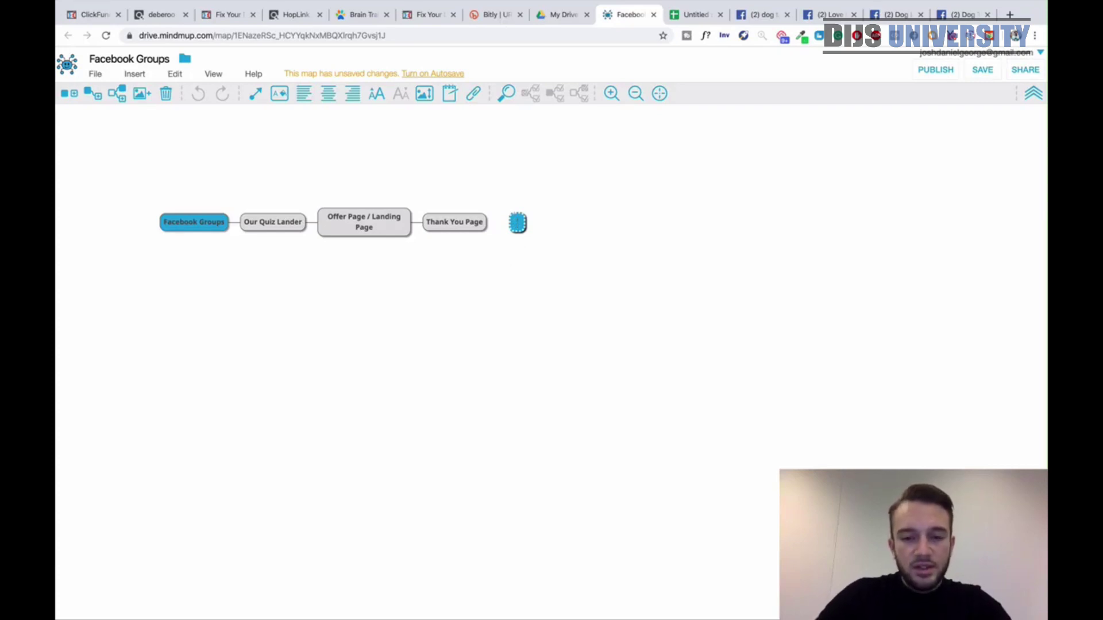
pyautogui.write('Know')
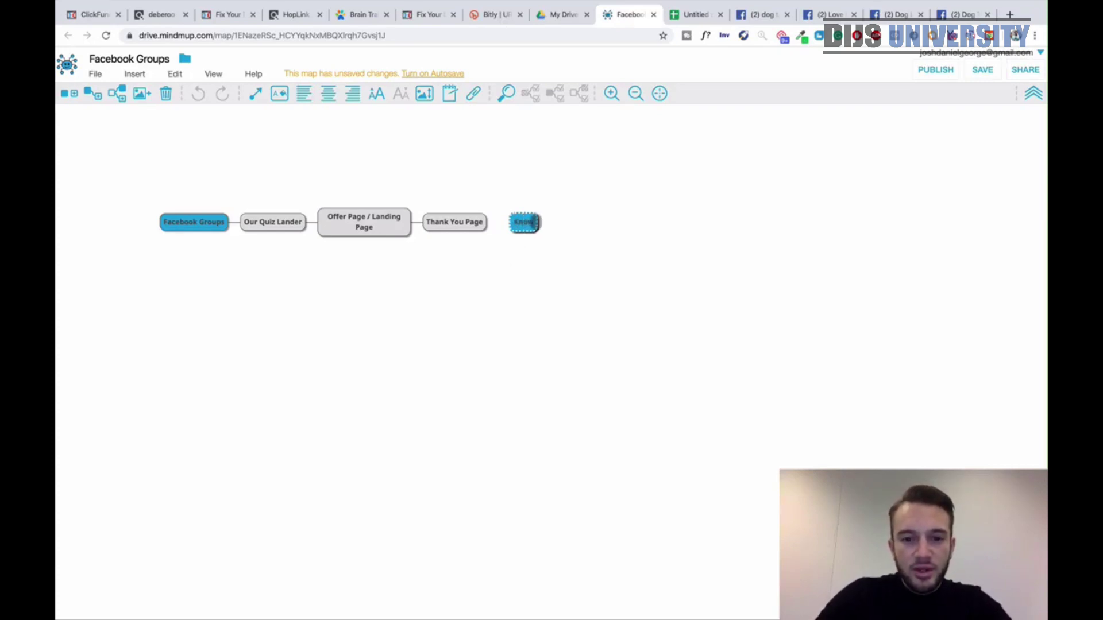
pyautogui.press('Return')
pyautogui.moveTo(524, 226); pyautogui.dragTo(165, 318)
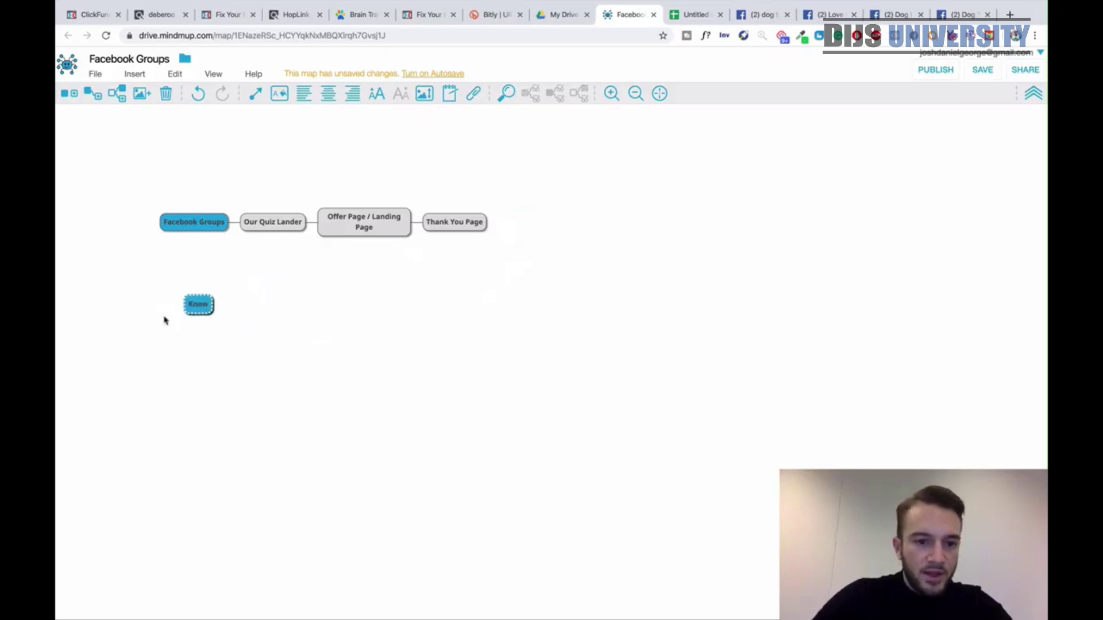
pyautogui.doubleClick(167, 314)
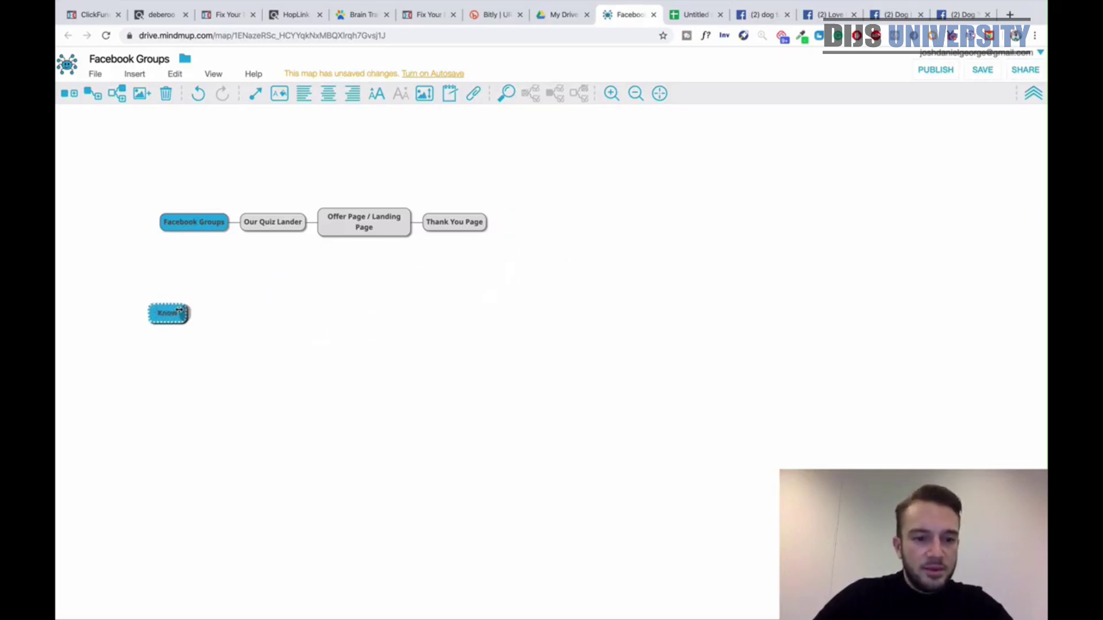
pyautogui.moveTo(171, 317); pyautogui.dragTo(192, 325)
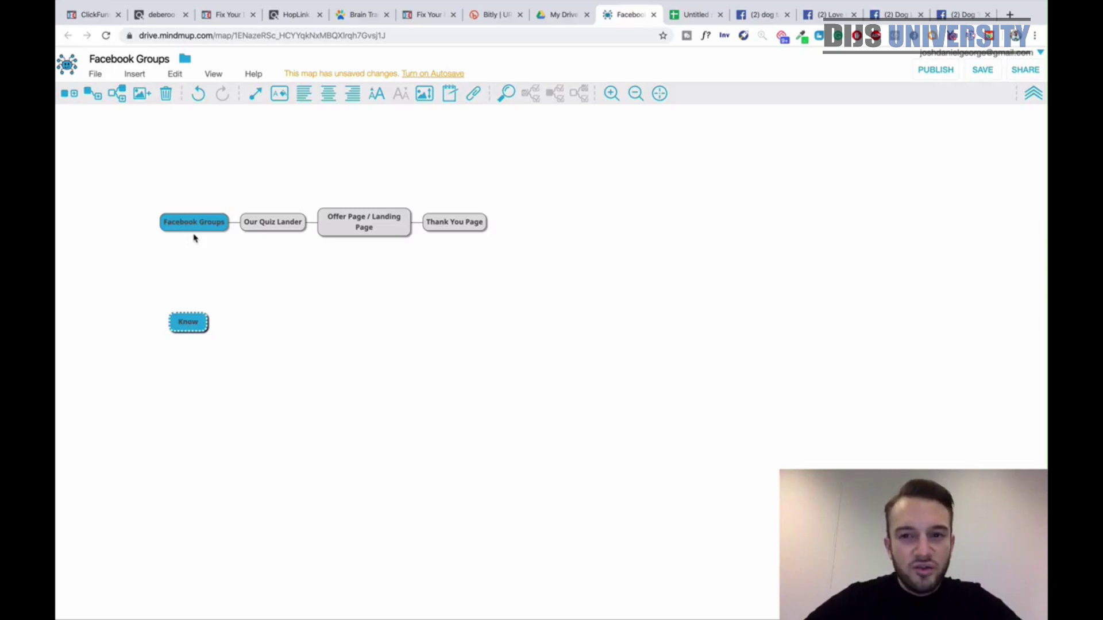
# Extend the Know node with a child node Like, followed by a child node Trust.
pyautogui.click(61, 95)
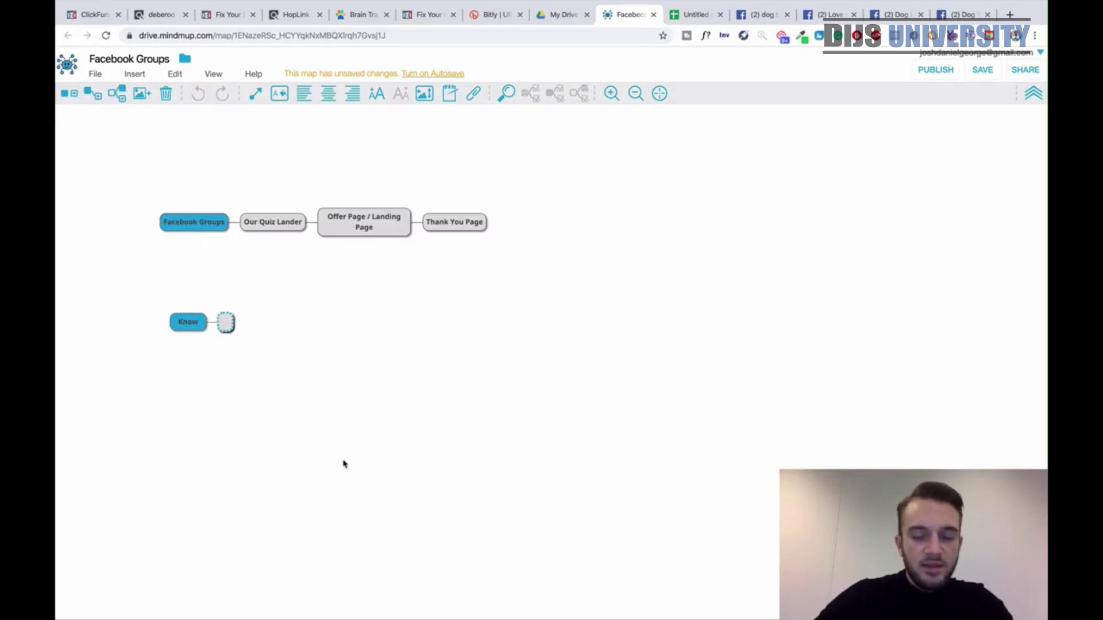
pyautogui.write('Like')
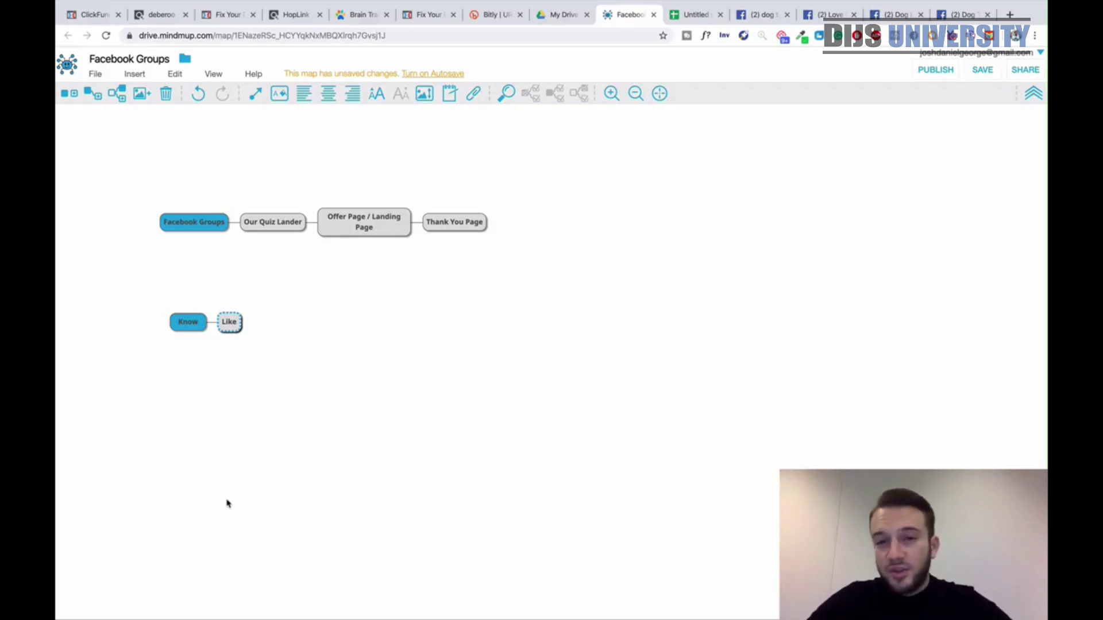
pyautogui.click(92, 101)
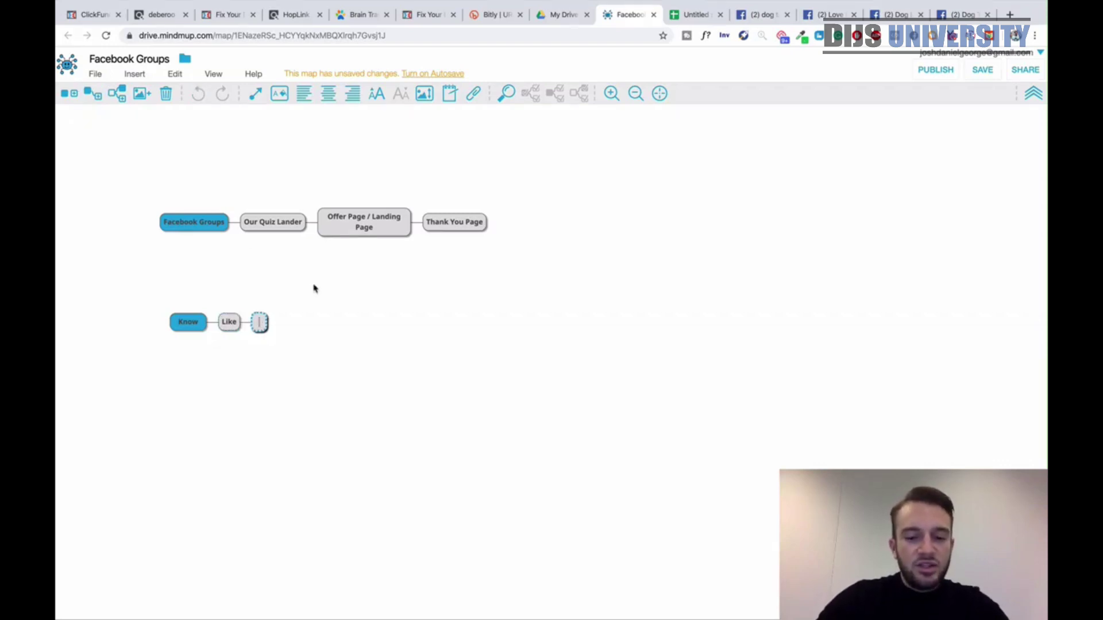
pyautogui.write('Trust')
pyautogui.press('Return')
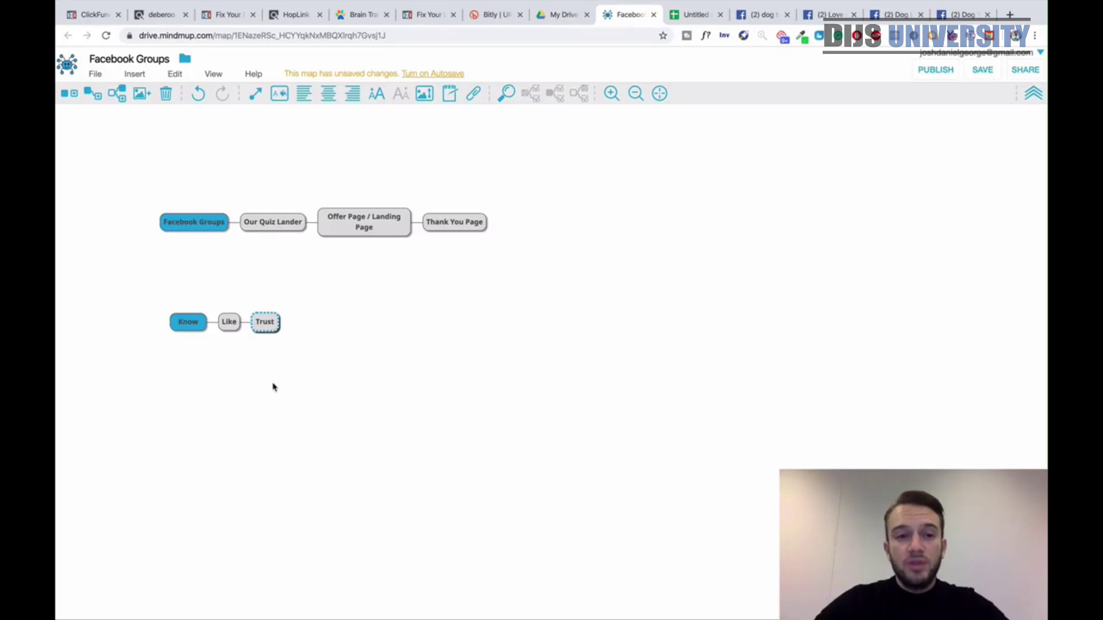
# Continue the chain after Trust with a child node Challenge, followed by a child node Convert.
pyautogui.click(90, 96)
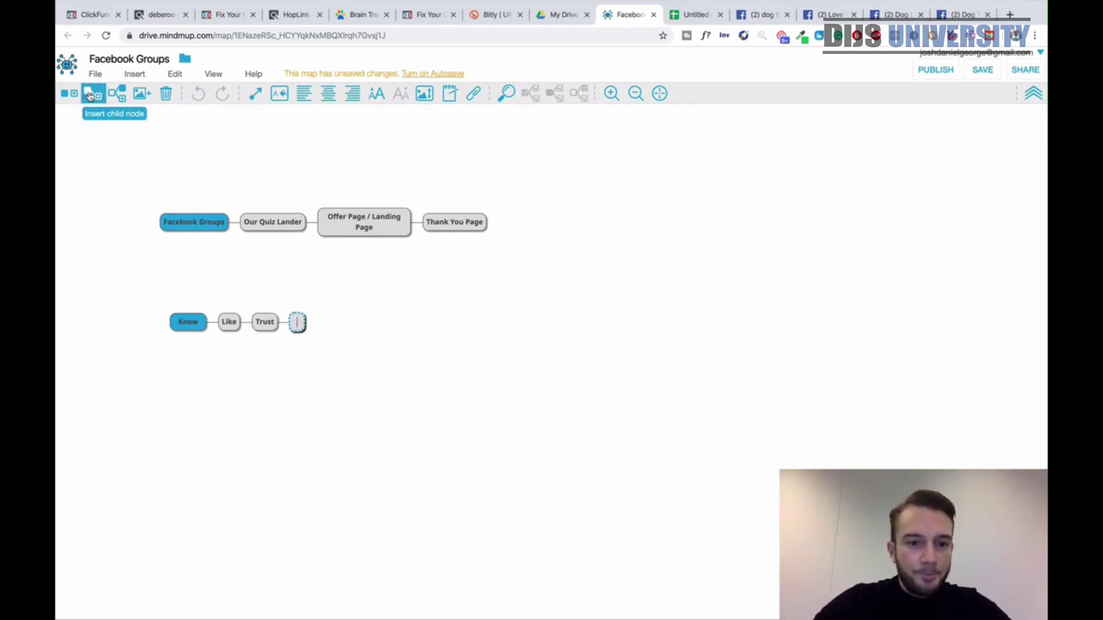
pyautogui.write('C')
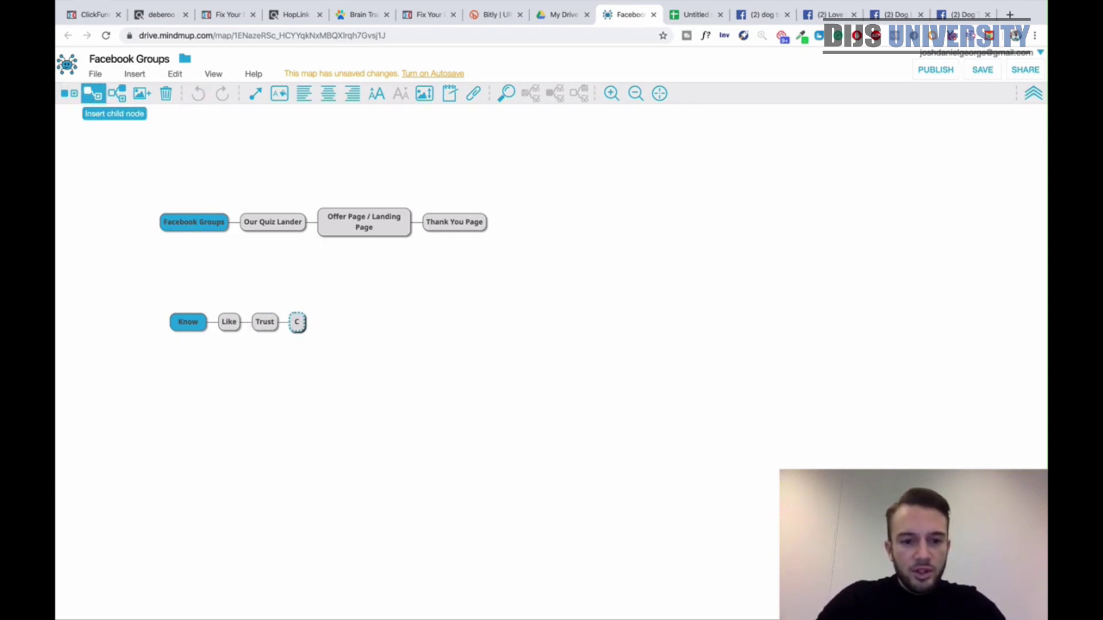
pyautogui.write('hallenge')
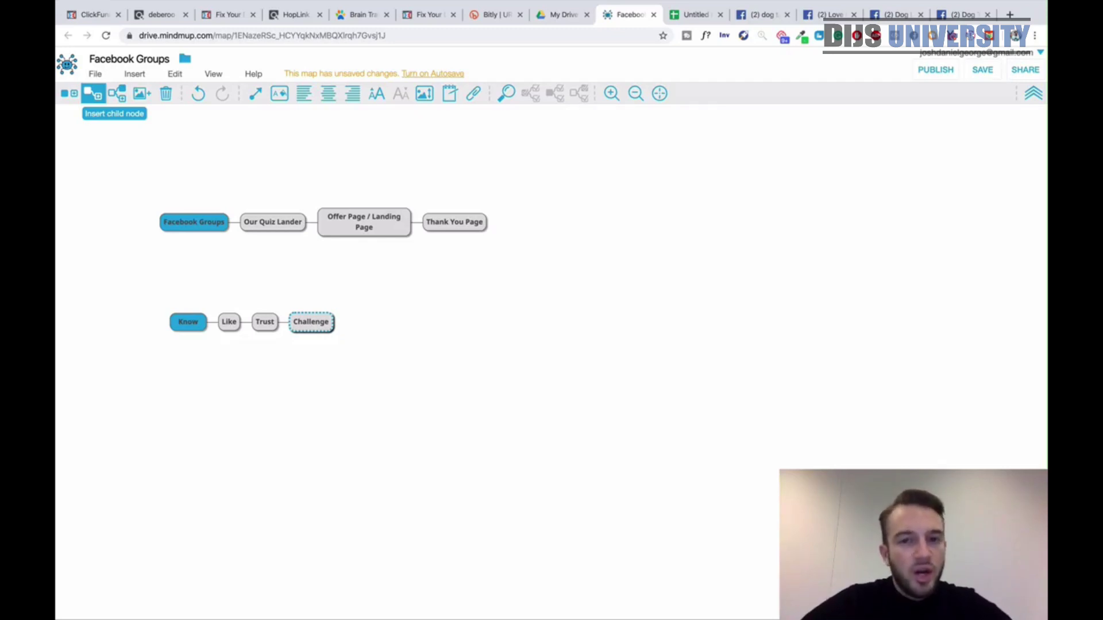
pyautogui.click(93, 93)
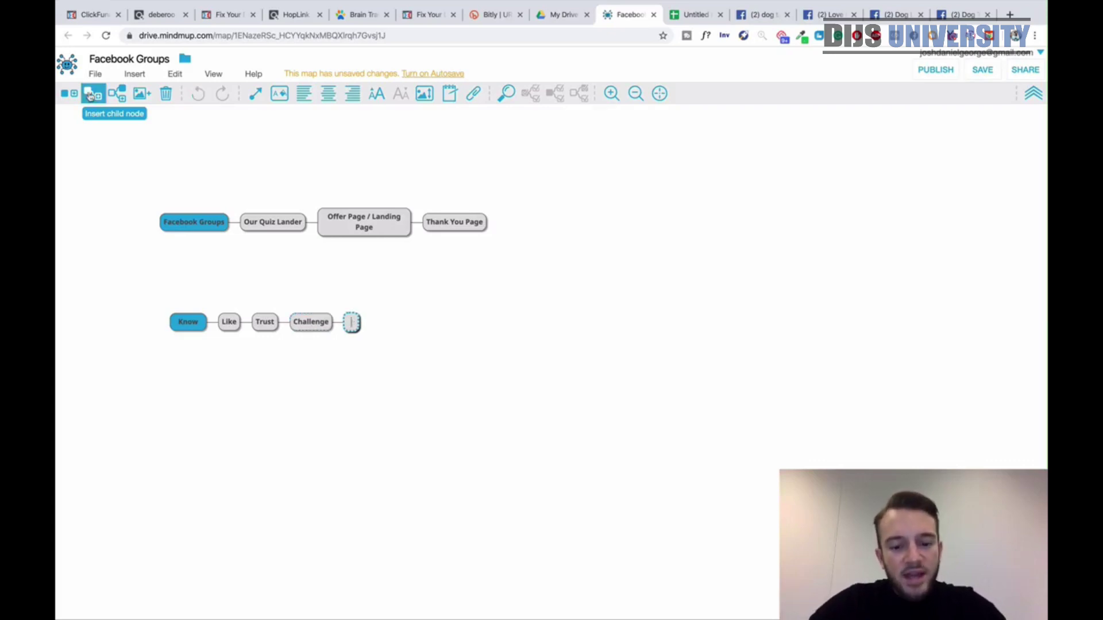
pyautogui.write('Convert')
pyautogui.press('Return')
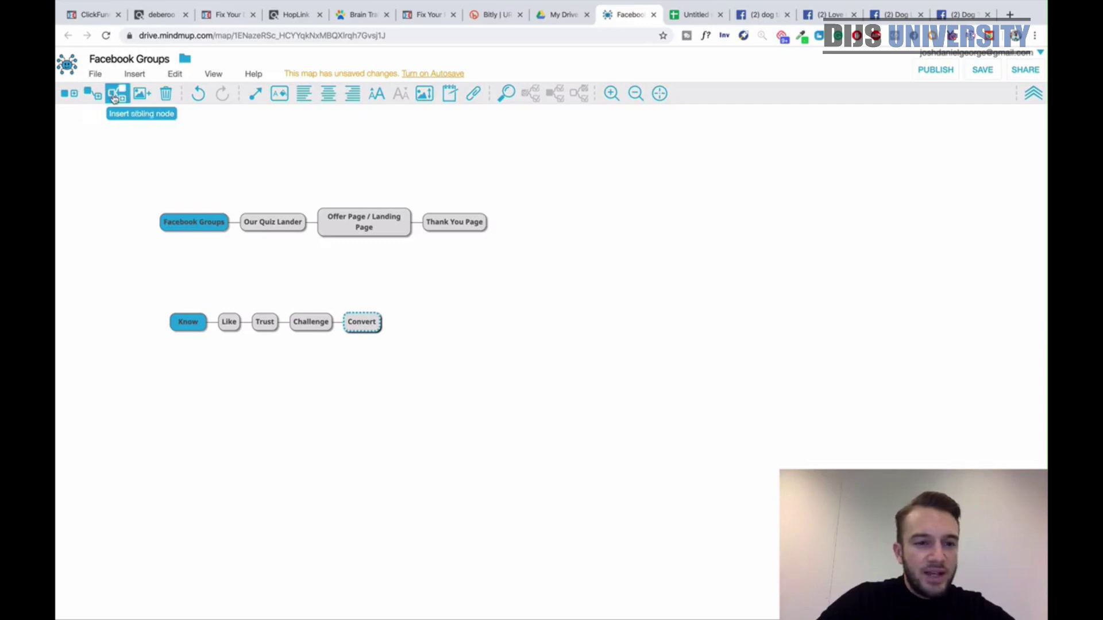
pyautogui.click(95, 98)
pyautogui.click(374, 395)
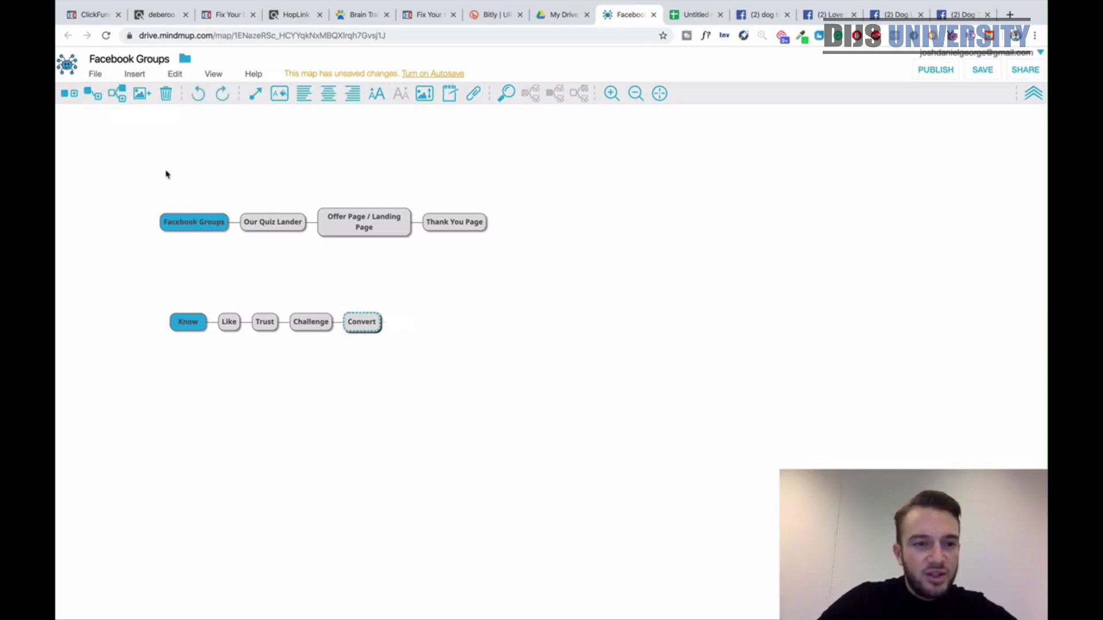
# Add a root node reading "Ask the question about the offer" and place it below the Know chain.
pyautogui.click(69, 95)
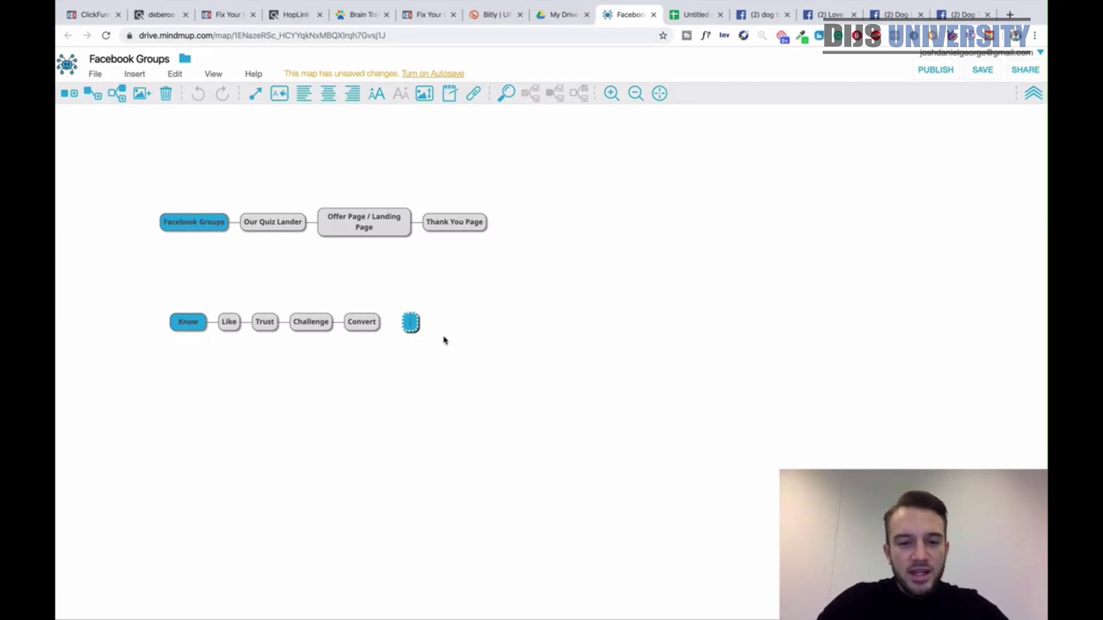
pyautogui.write('Ask the que')
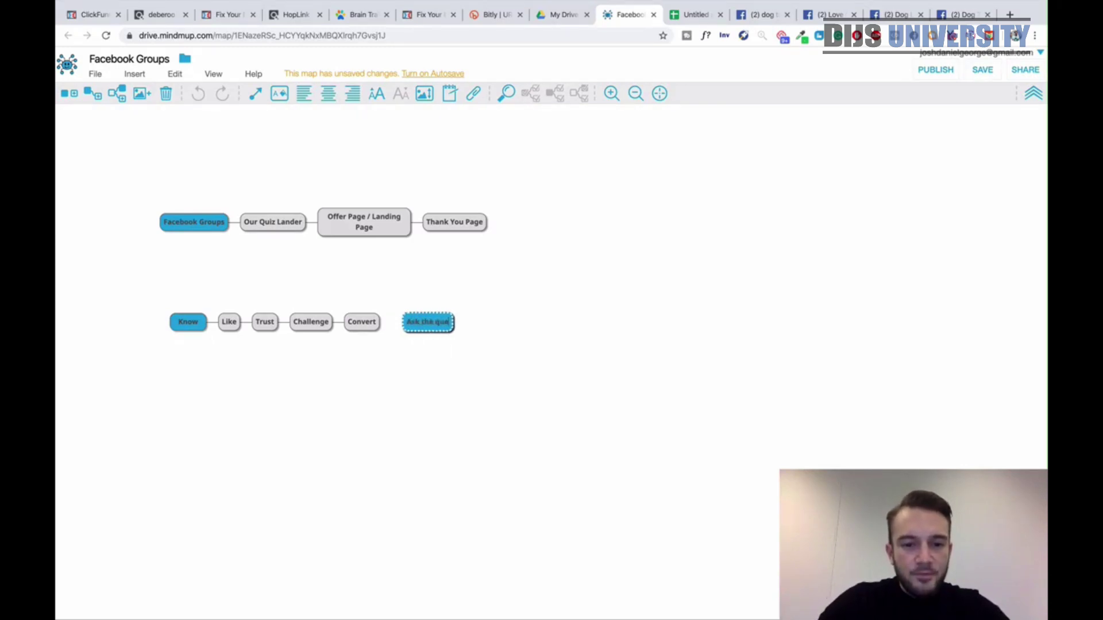
pyautogui.write('stion about the')
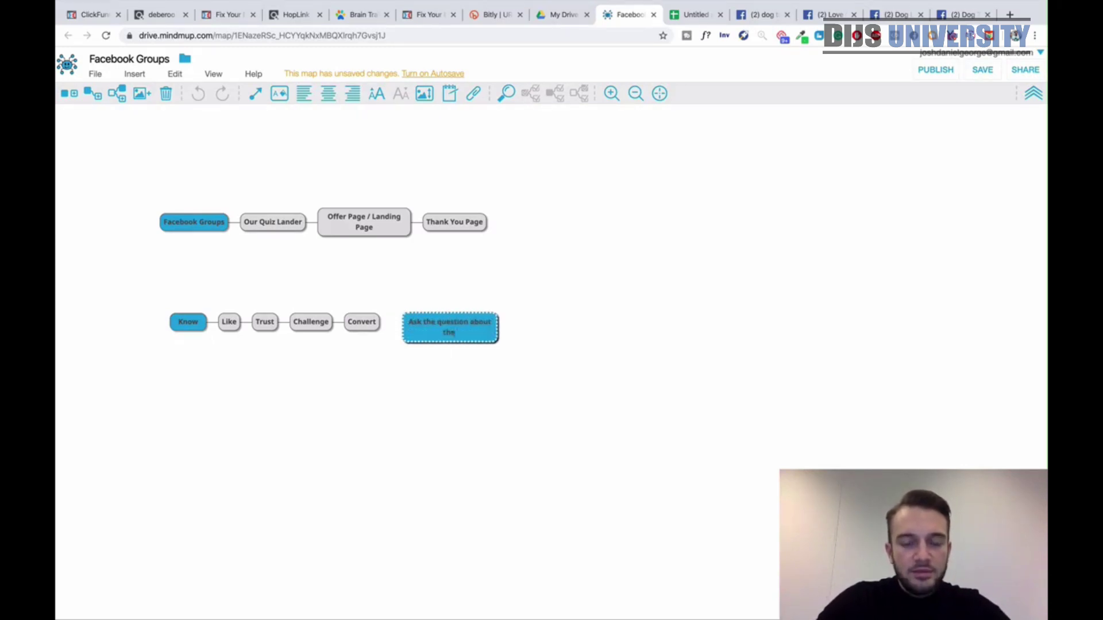
pyautogui.write(' offer')
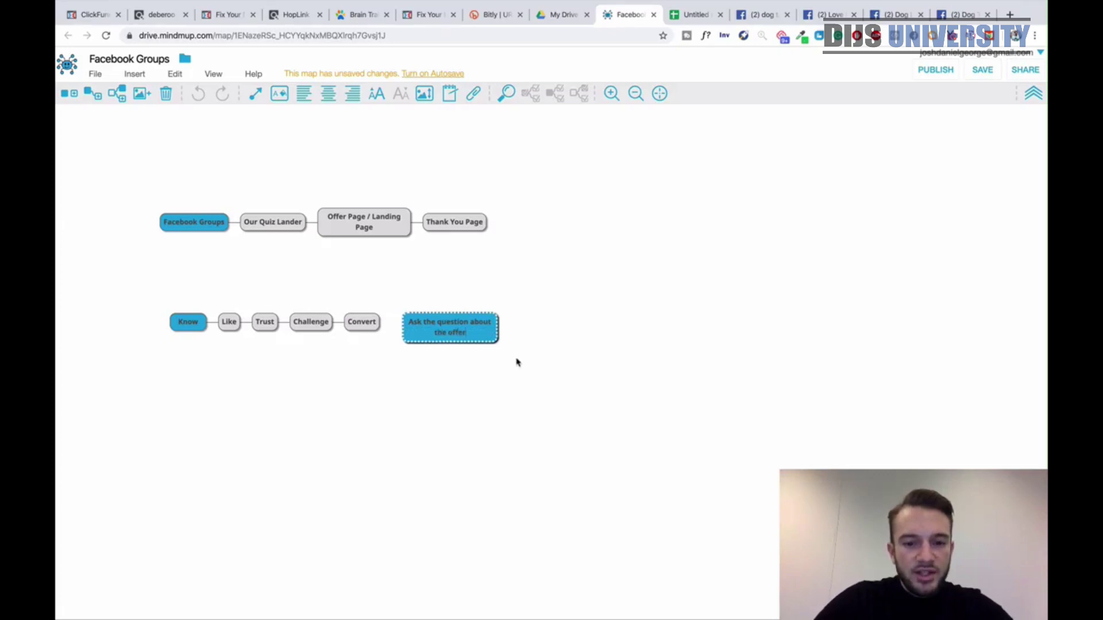
pyautogui.moveTo(475, 340); pyautogui.dragTo(227, 406)
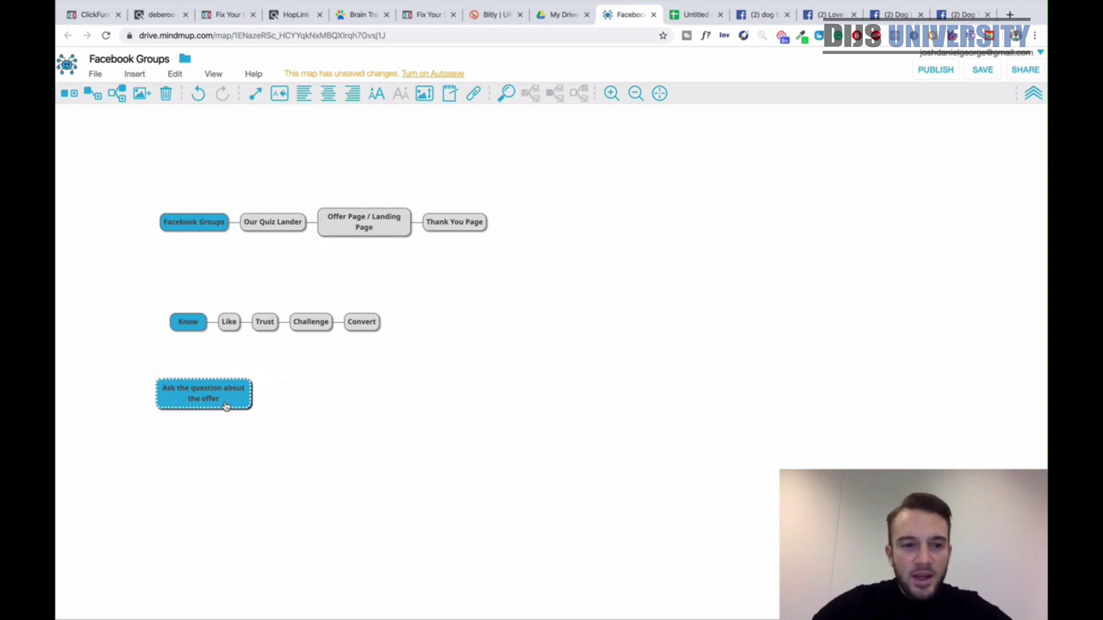
# Attach a child node reading "Wow this worked!" to the node about asking the question.
pyautogui.click(93, 94)
pyautogui.write('Wo')
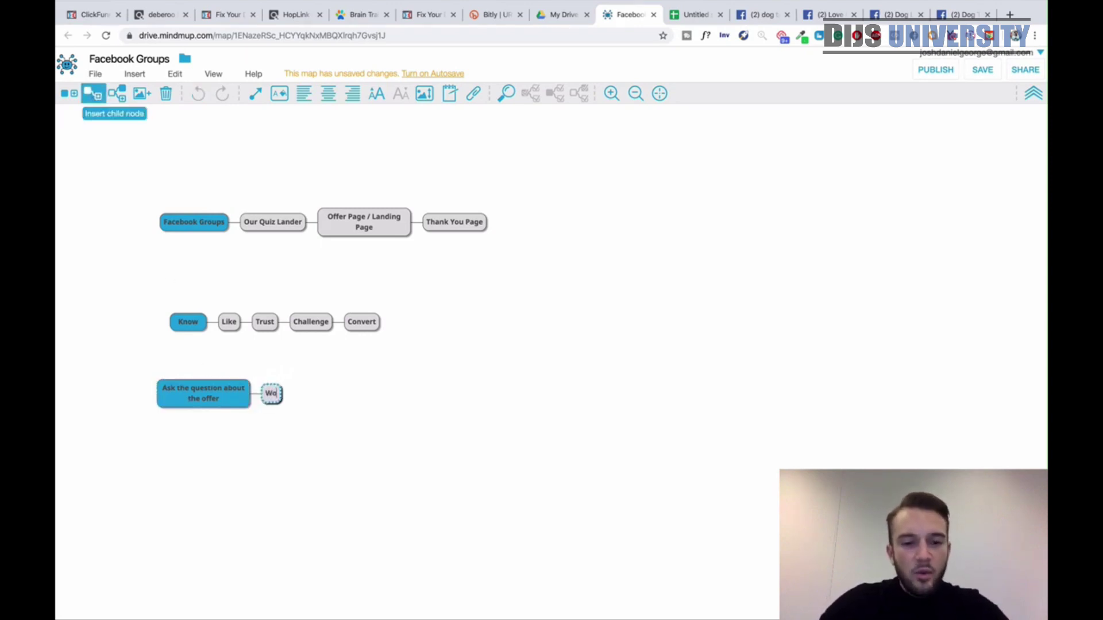
pyautogui.write('w this worked!')
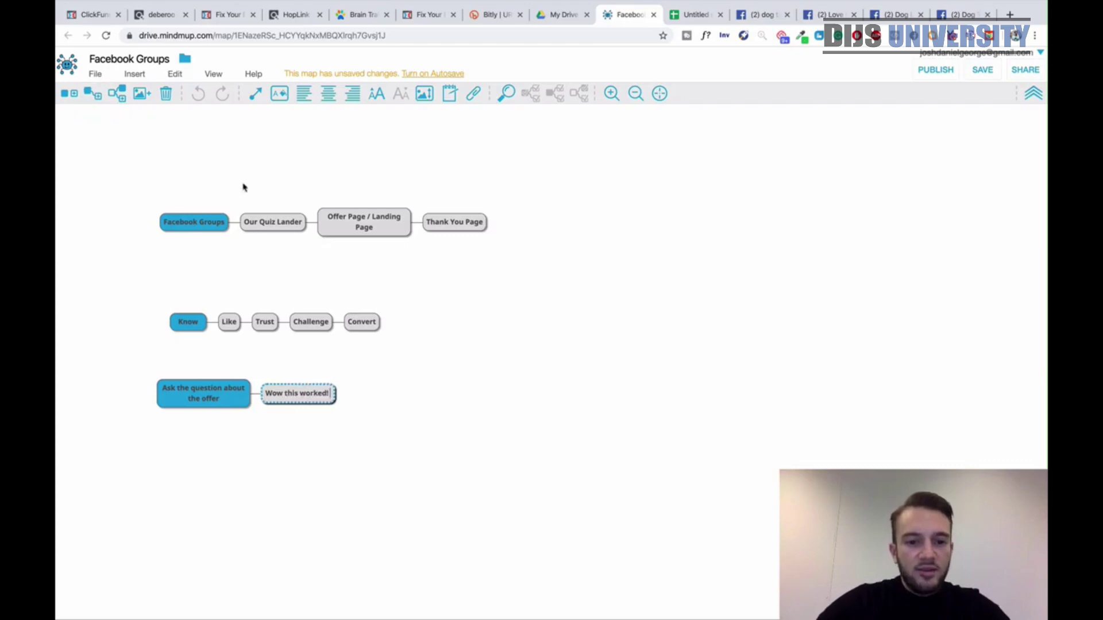
pyautogui.click(414, 481)
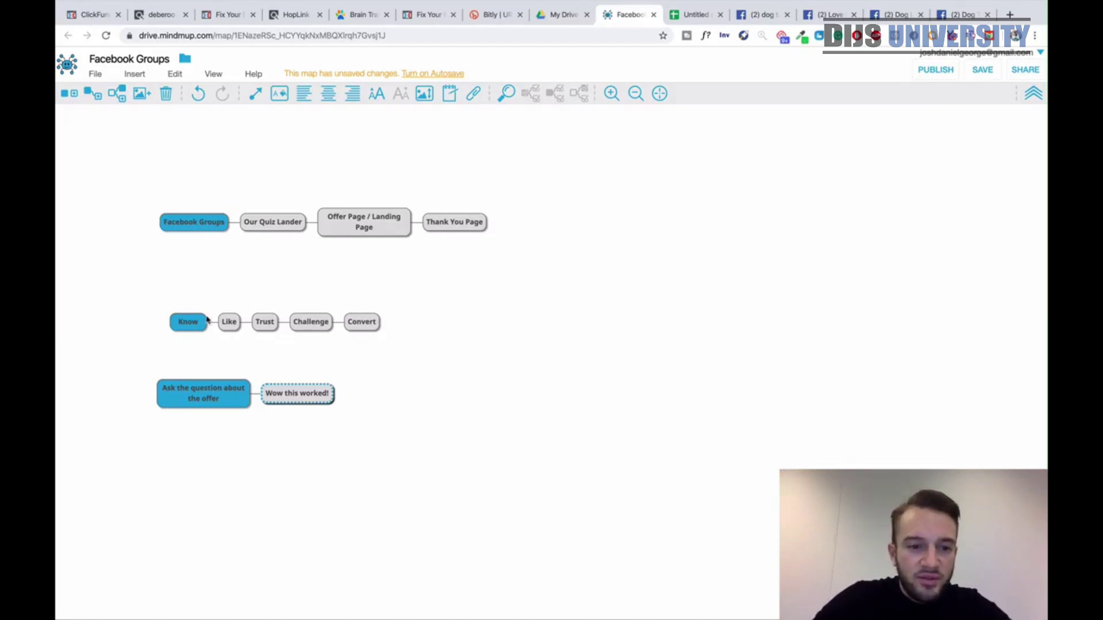
pyautogui.click(187, 325)
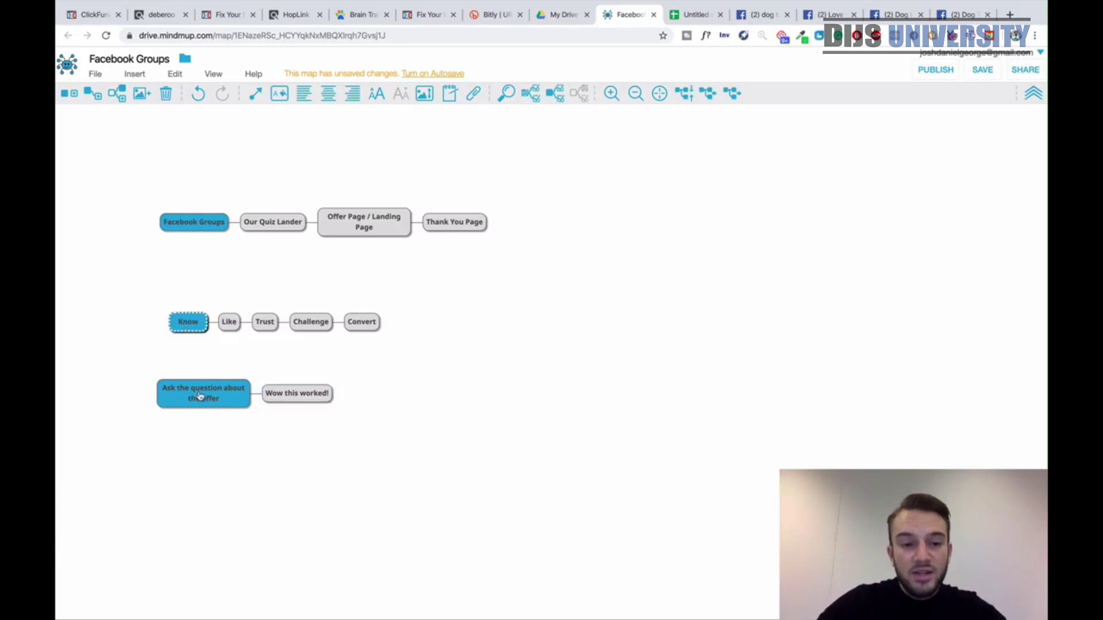
pyautogui.moveTo(197, 394); pyautogui.dragTo(209, 419)
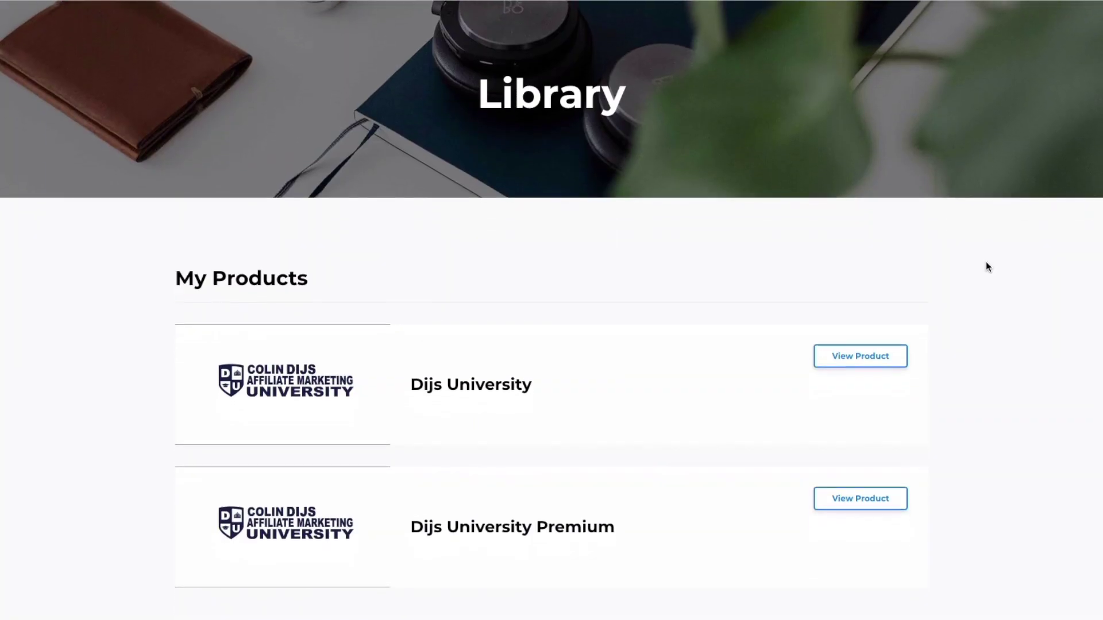
# Open Dijs University Premium from the product library and view its Intro to CPA Marketing Course.
pyautogui.scroll(-1, 986, 264)
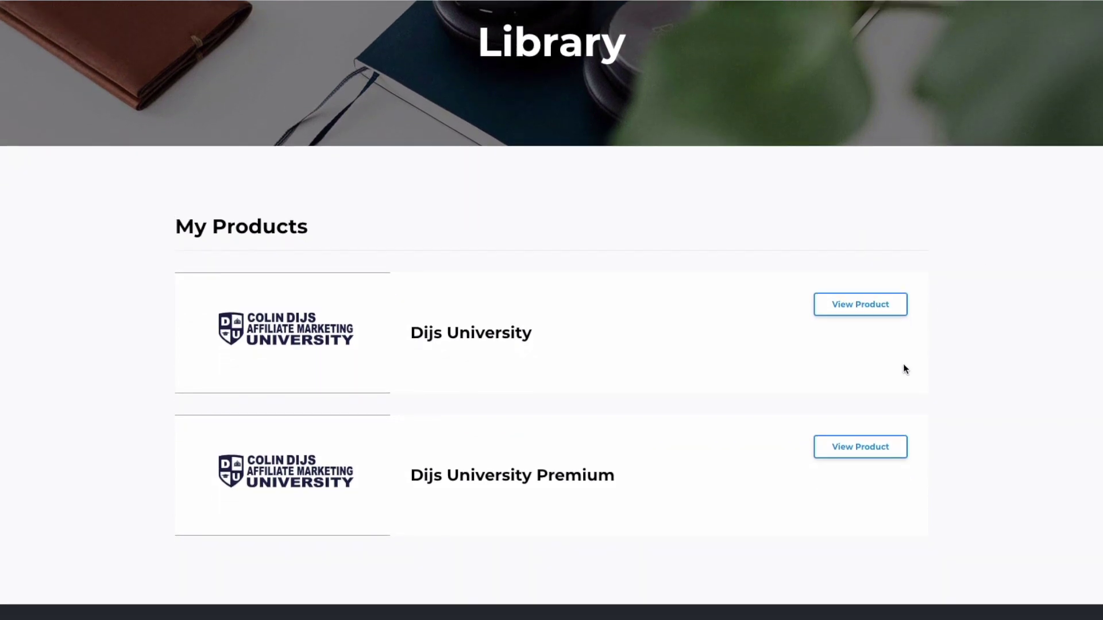
pyautogui.click(858, 447)
pyautogui.scroll(-3, 954, 263)
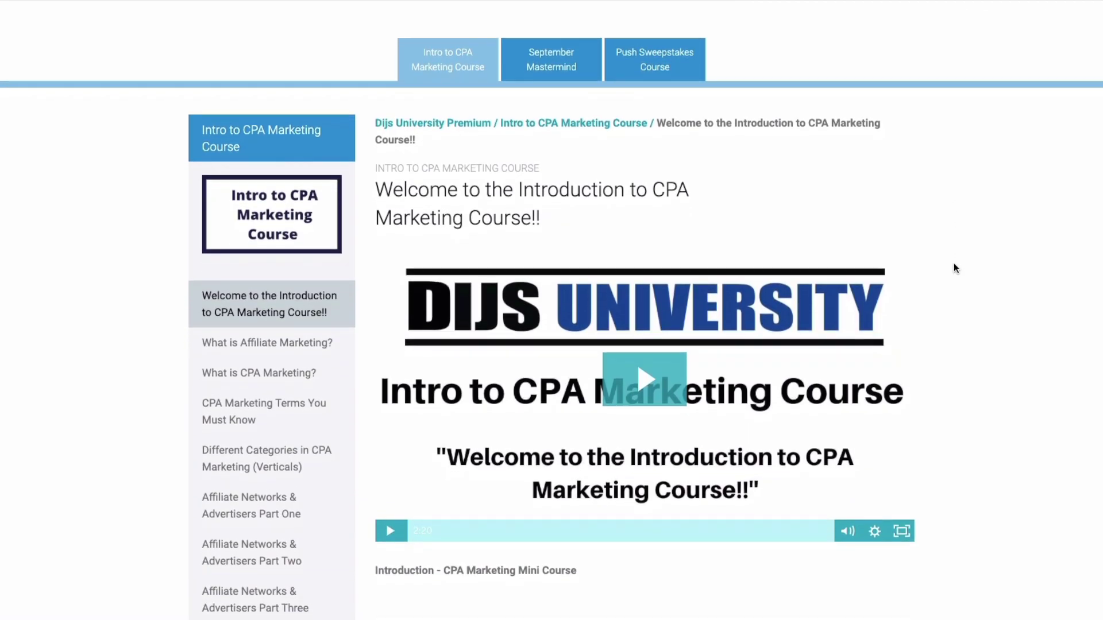
# Look through the Dijs University traffic source lessons, covering the Facebook course outline and the Zeropark quick start guides.
pyautogui.scroll(-3, 954, 264)
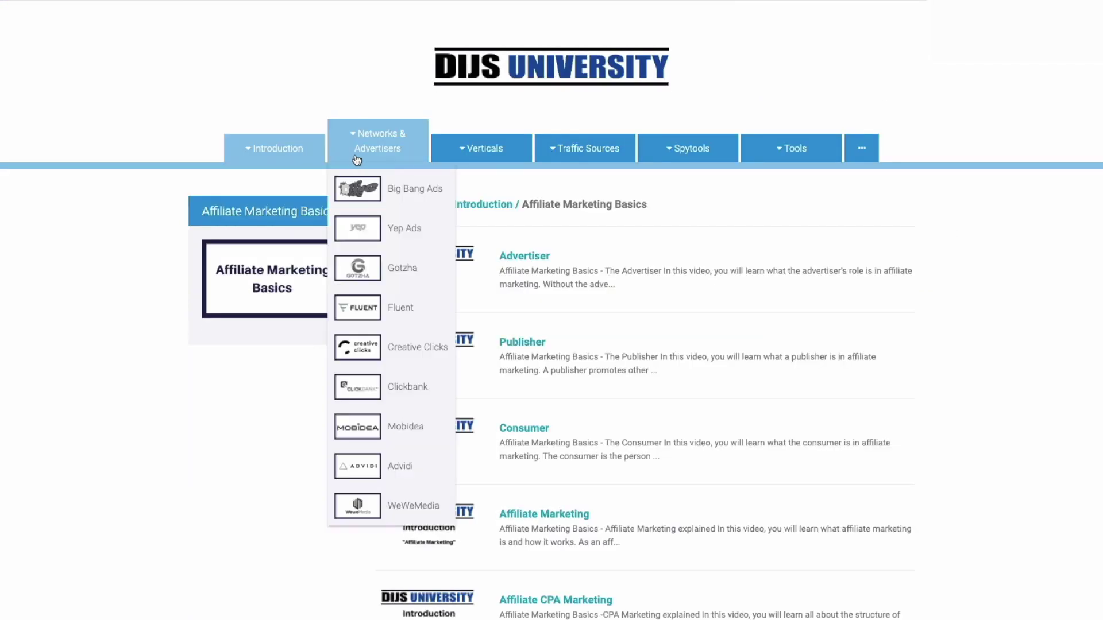
pyautogui.moveTo(563, 160)
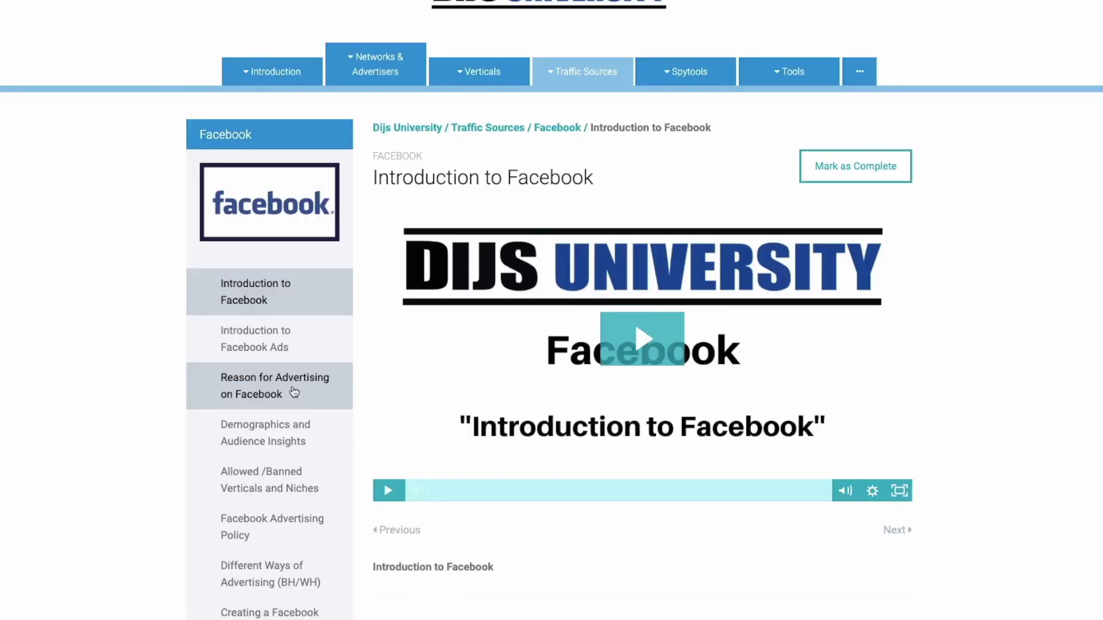
pyautogui.scroll(-5, 293, 391)
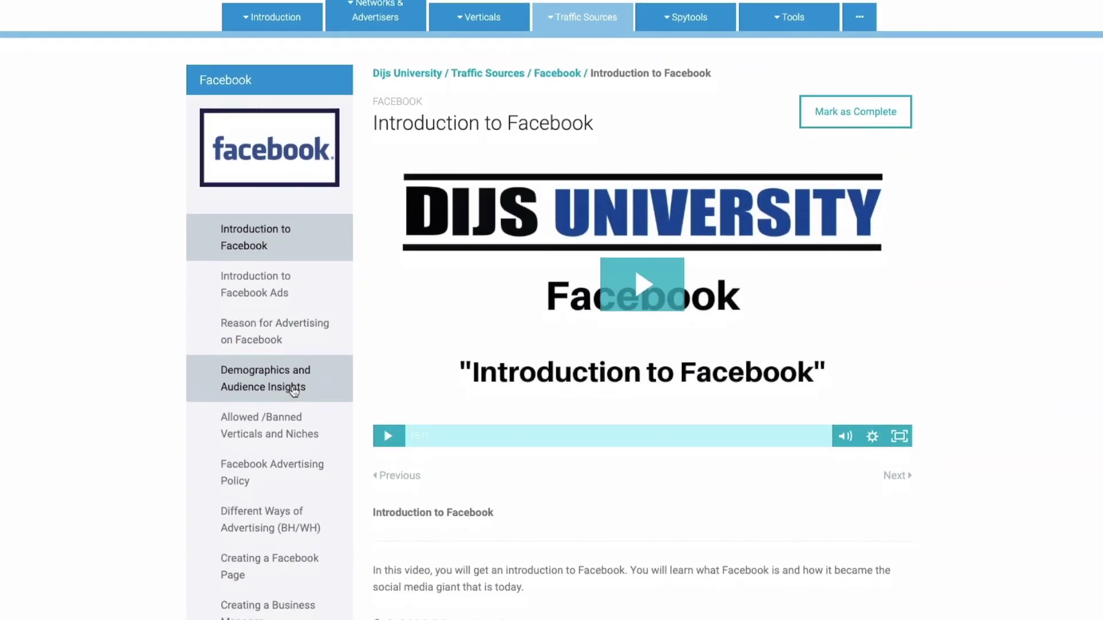
pyautogui.scroll(-2, 293, 393)
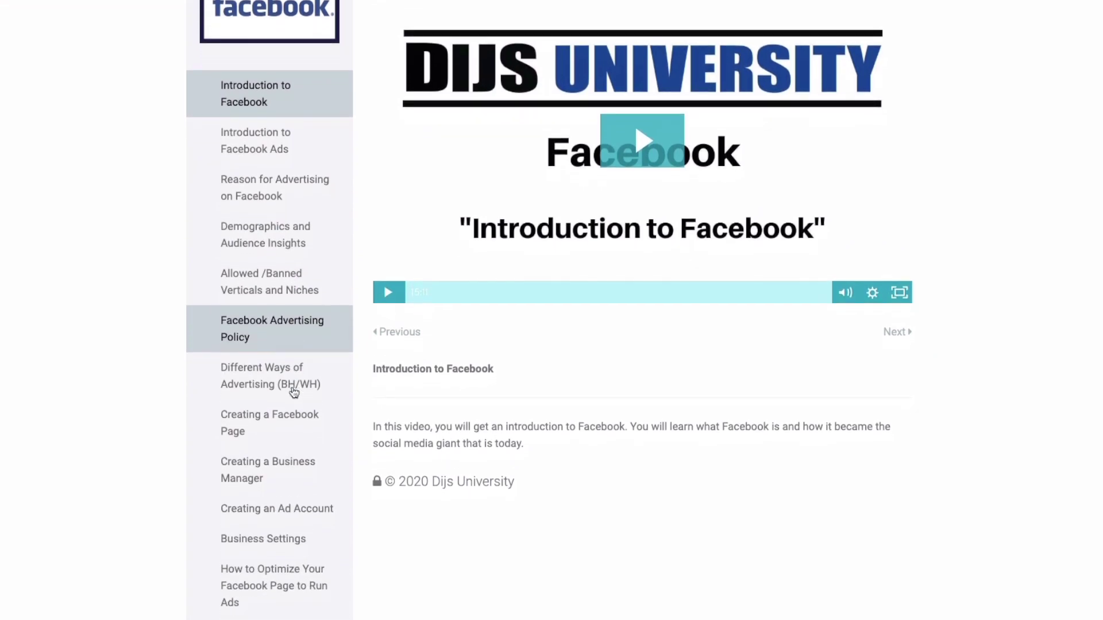
pyautogui.scroll(-3, 294, 392)
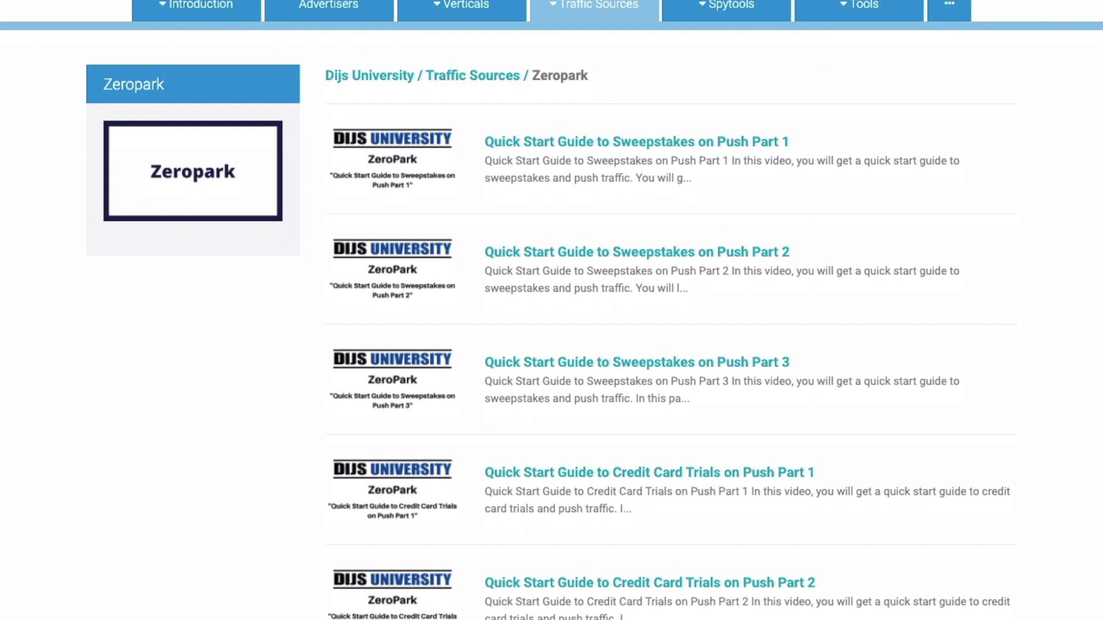
pyautogui.scroll(-4, 552, 310)
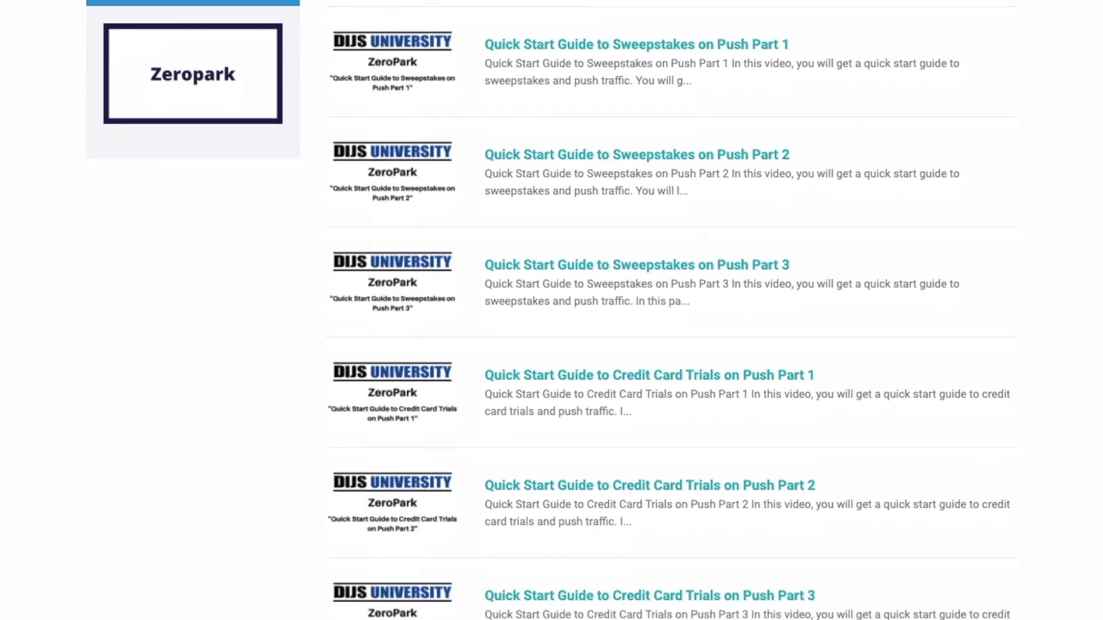
pyautogui.scroll(3, 552, 310)
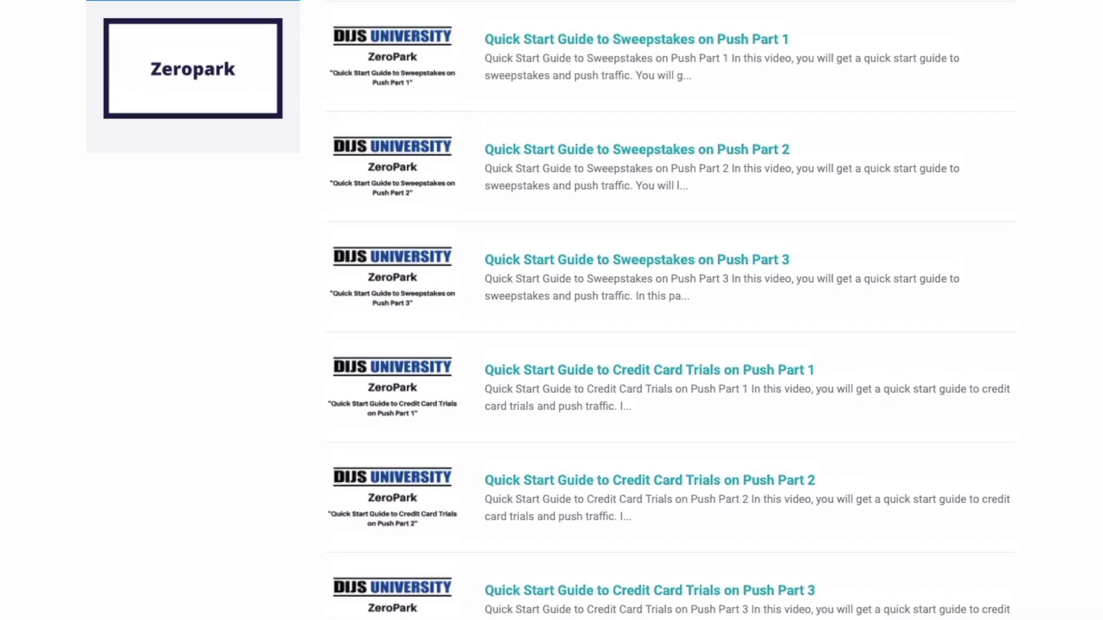